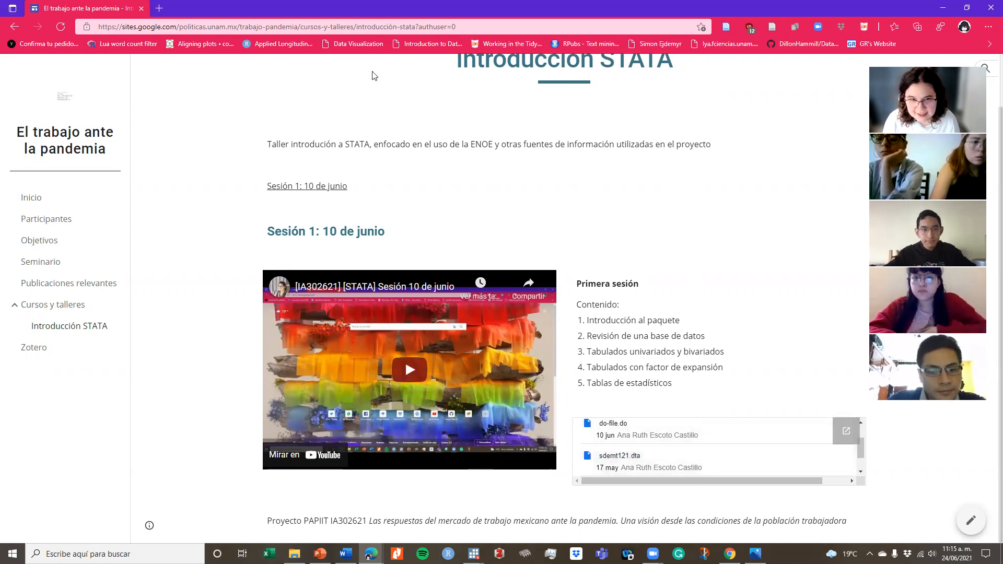
Step: Copy the web address of the Introducción STATA workshop page
left_click(340, 26)
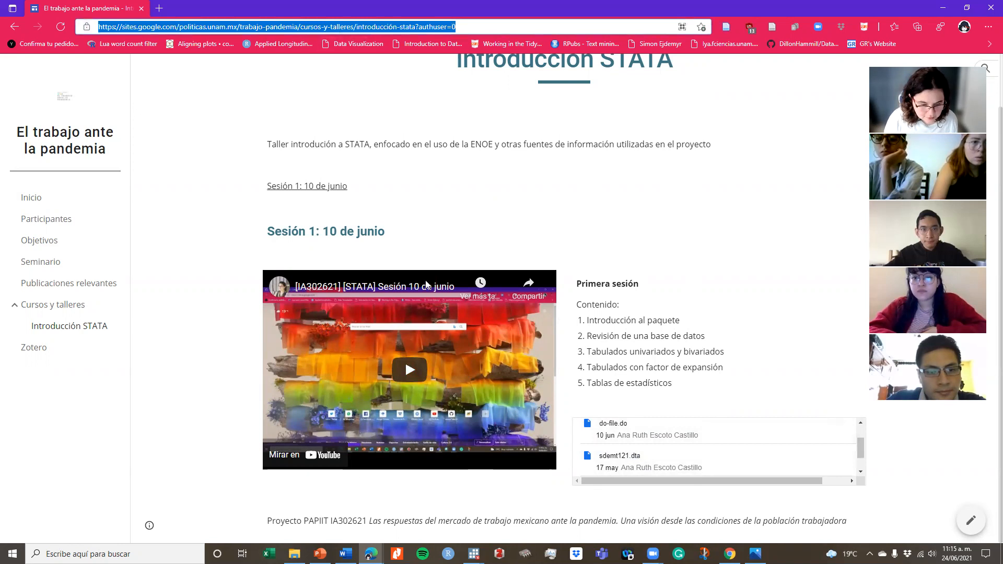
left_click(359, 492)
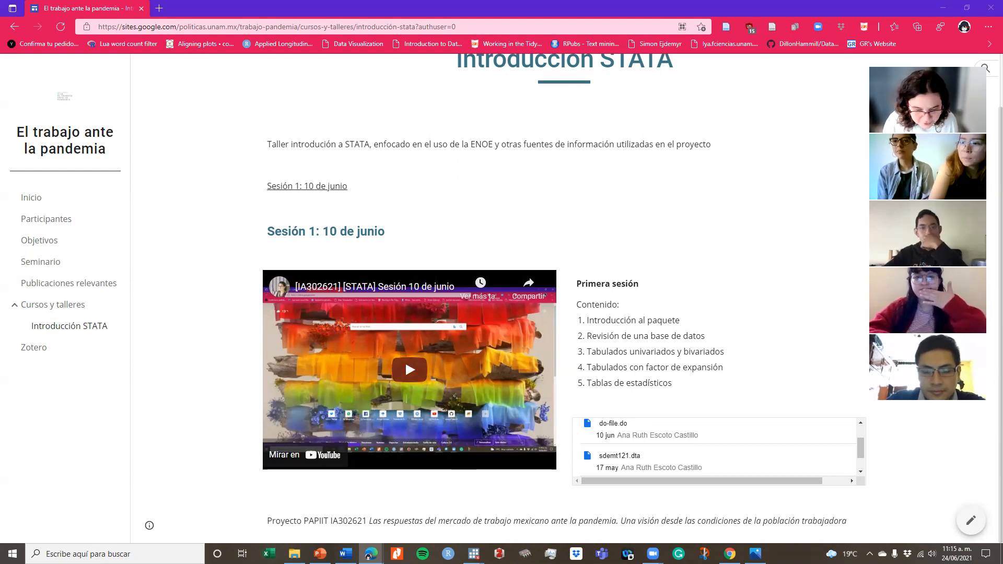
Step: Switch to the Stata session with sdemt121.dta loaded and open an empty do-file in the Do-file Editor
mouse_move(473, 554)
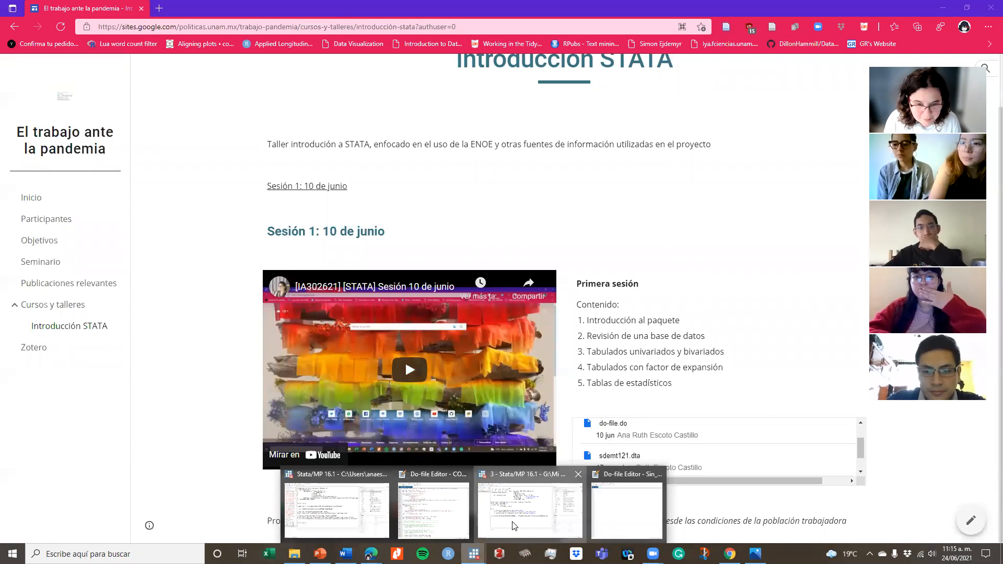
left_click(512, 527)
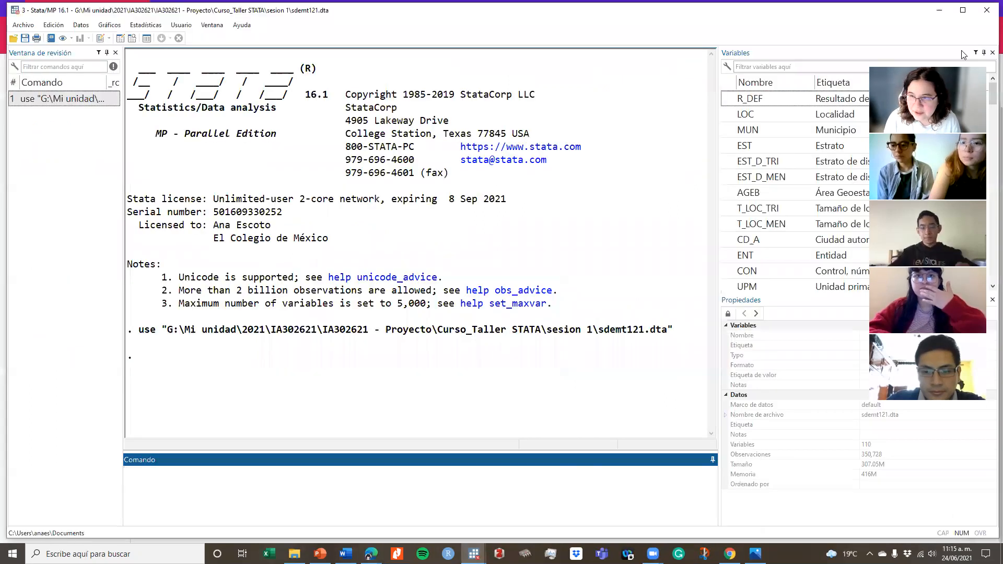
left_click(102, 41)
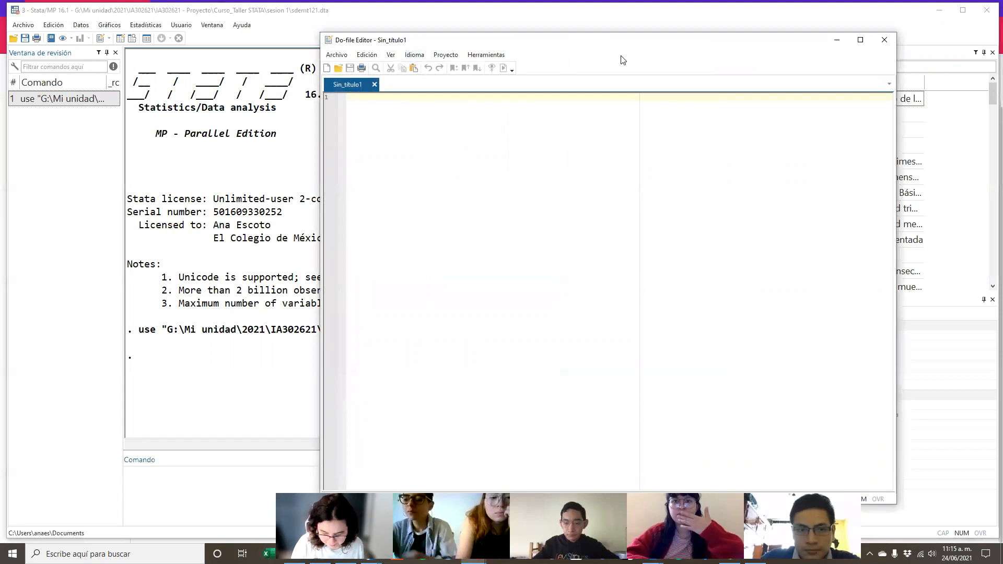
Step: Turn on the whitespace indicators in the Do-file Editor
left_click(390, 55)
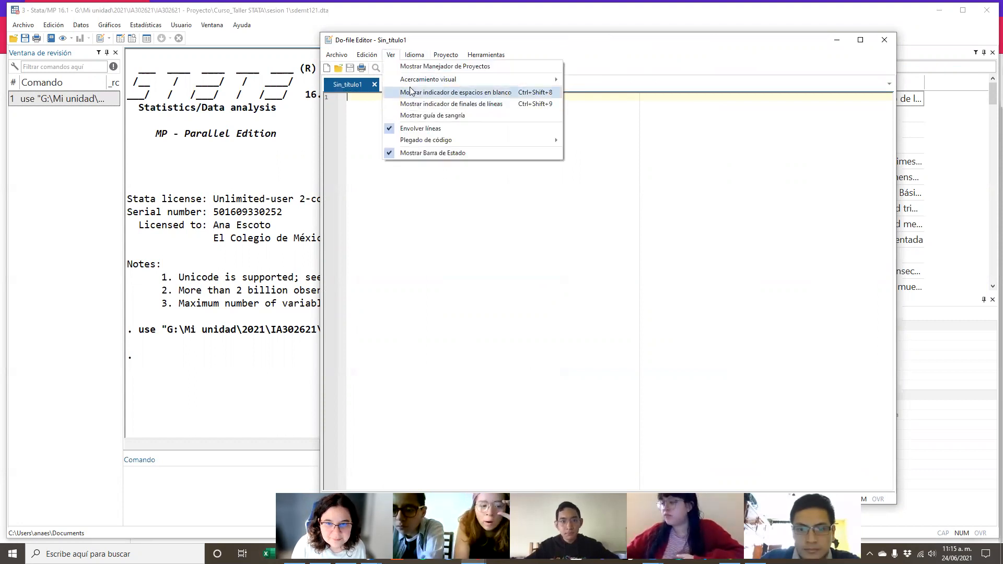
left_click(410, 92)
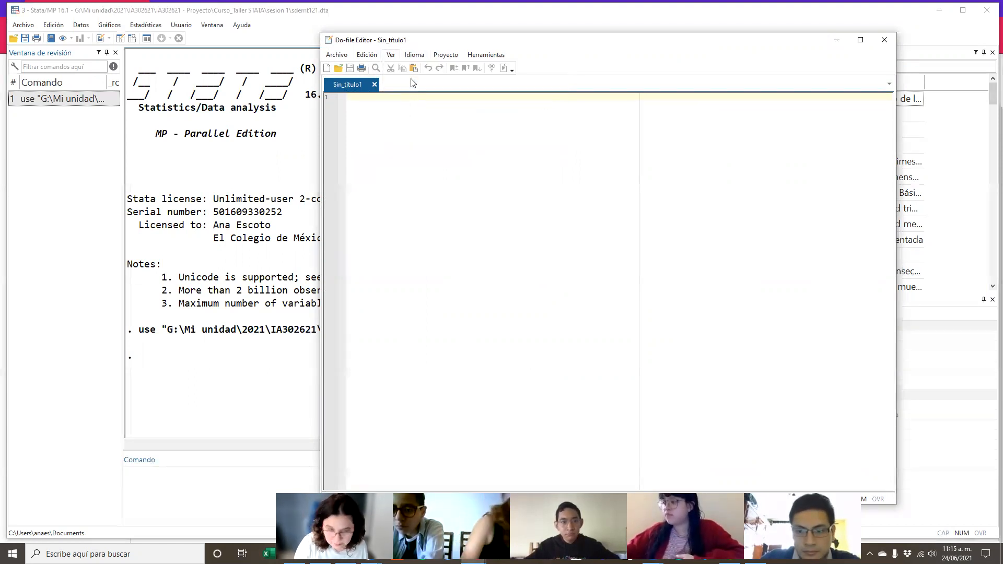
left_click(391, 54)
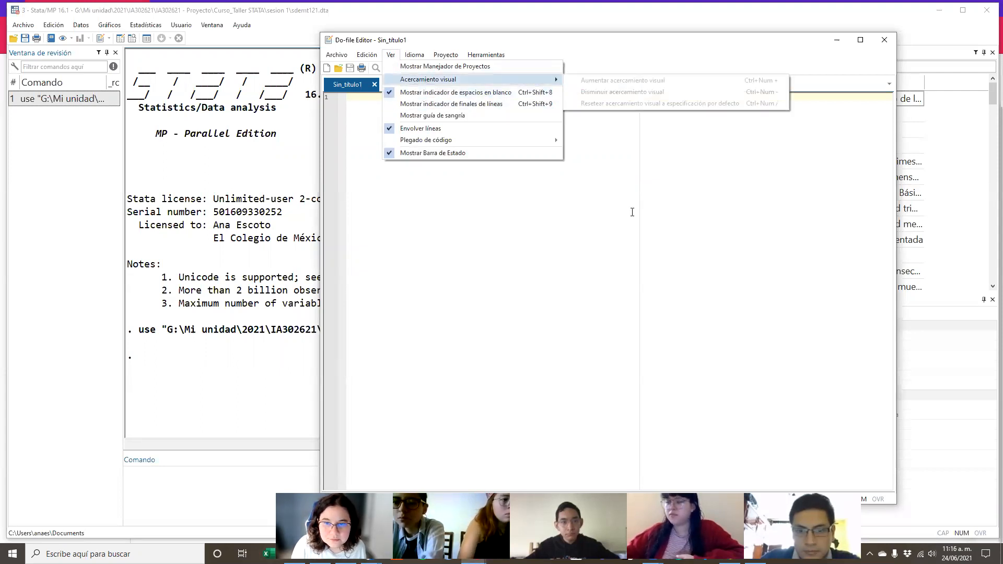
left_click(573, 209)
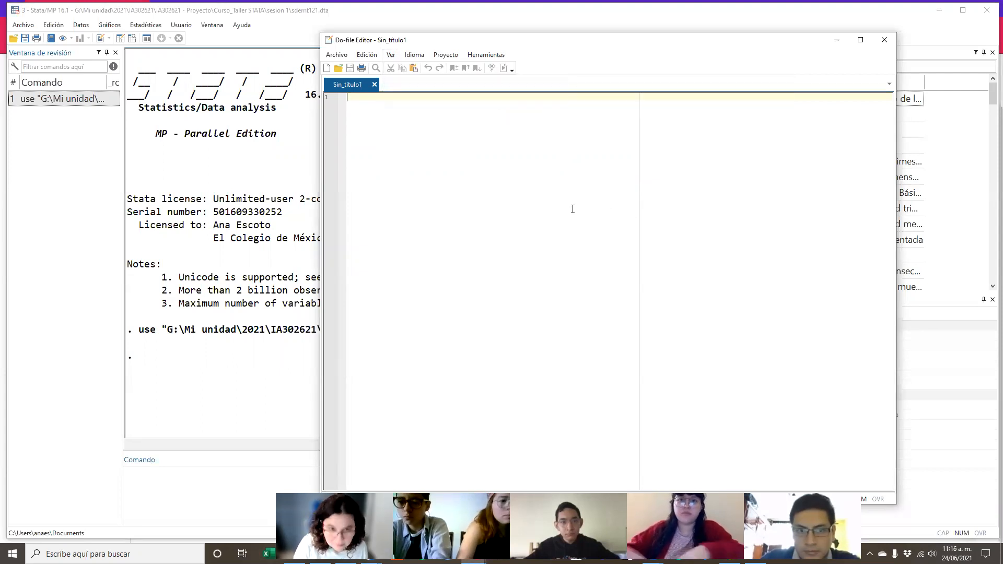
key("super+plus")
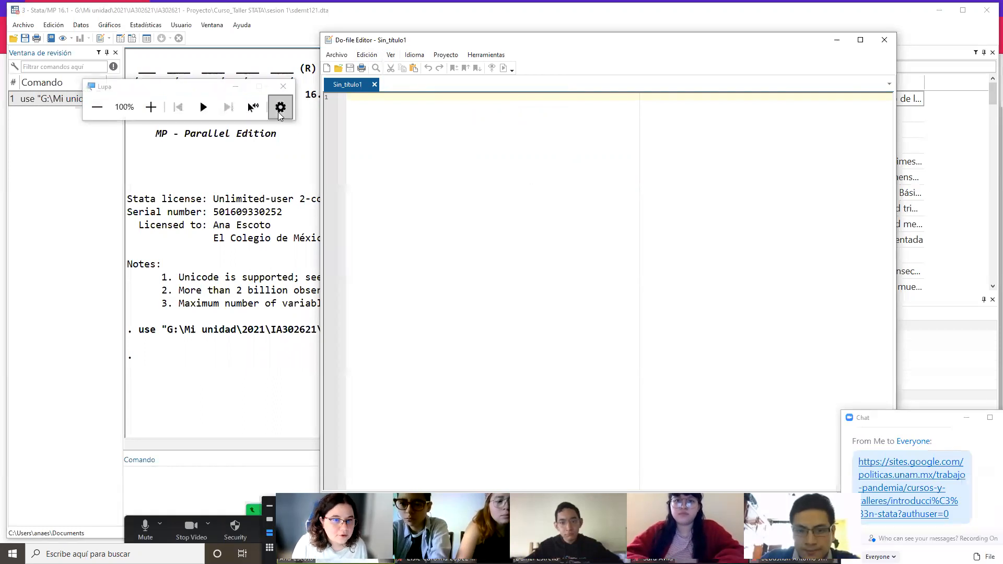
left_click(284, 87)
left_click(377, 57)
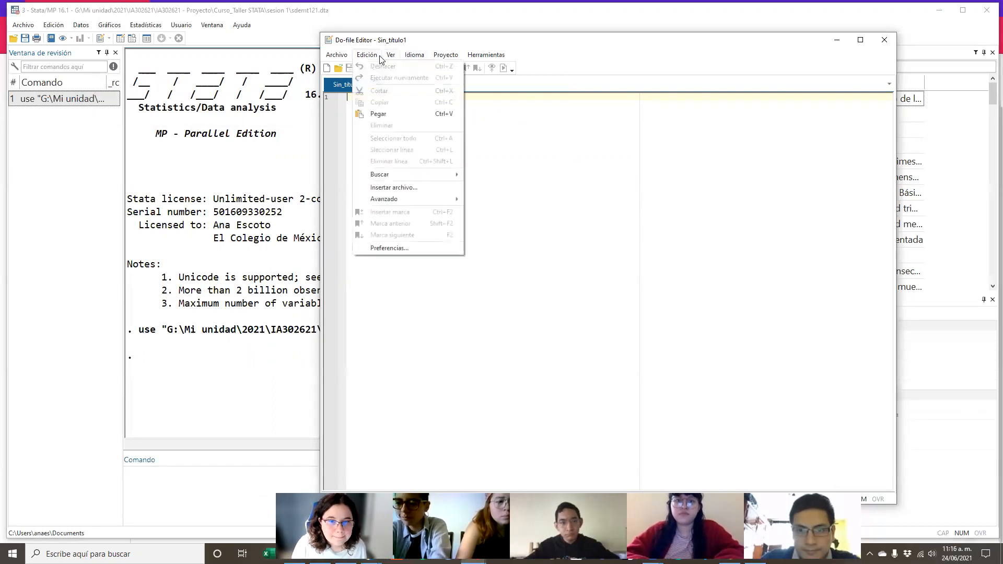
mouse_move(395, 80)
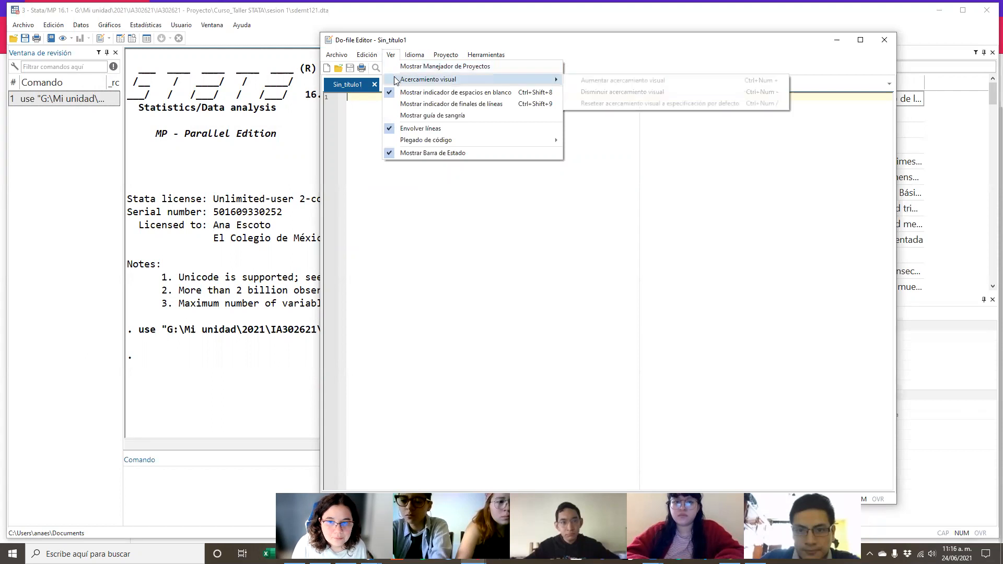
Step: Begin a comment with an asterisk on the second line of the untitled do-file
left_click(611, 182)
key("Return")
type("*")
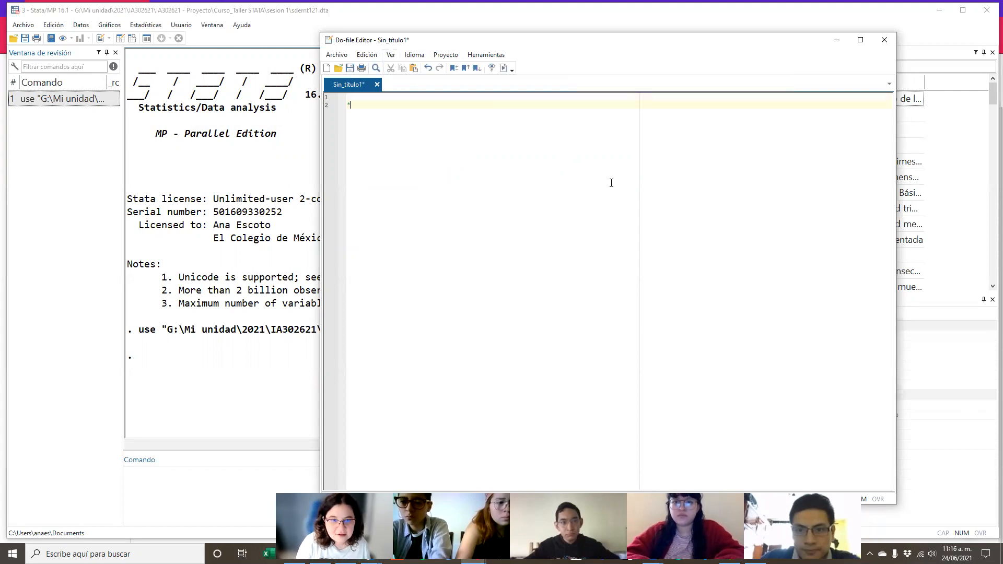
left_click(390, 55)
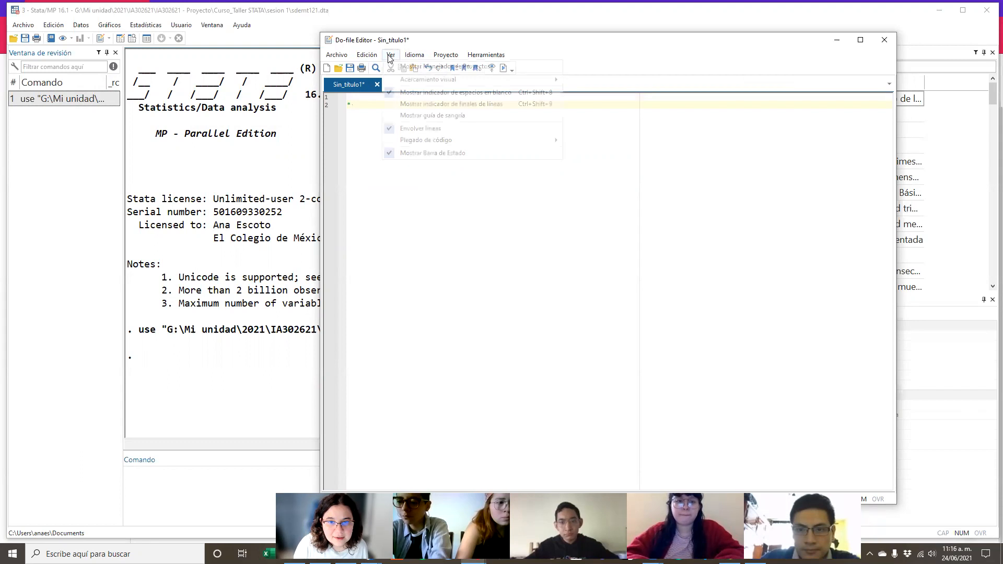
left_click(434, 104)
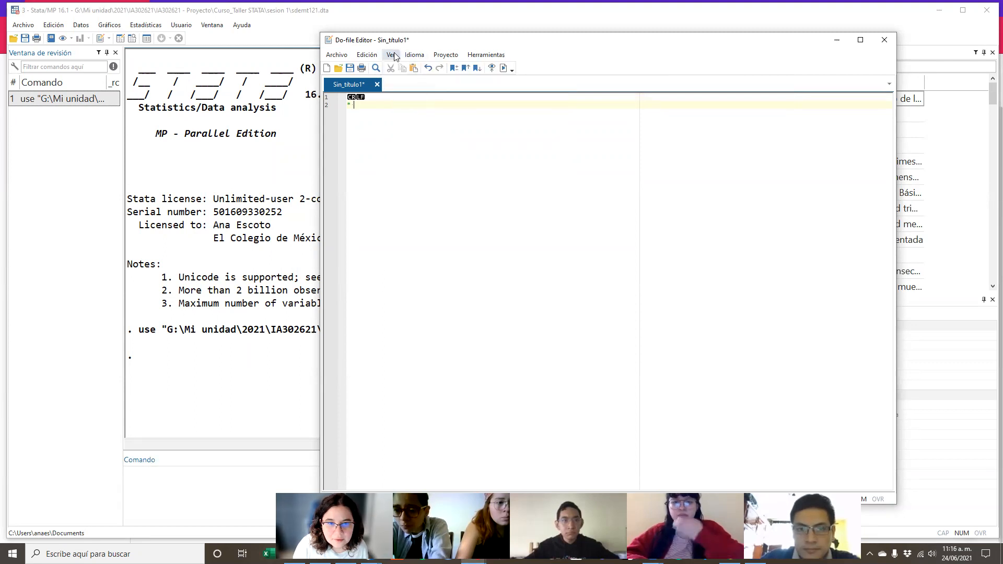
left_click(391, 54)
left_click(412, 105)
Step: Enlarge the Do-file Editor's text by several zoom levels, closing the screen Magnifier if it opens
left_click(391, 54)
mouse_move(542, 81)
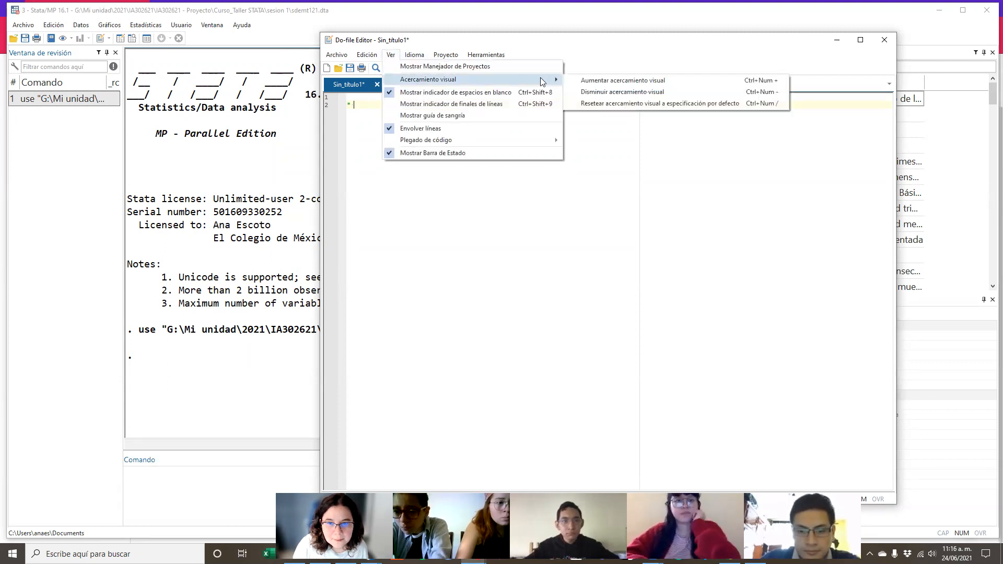
left_click(627, 80)
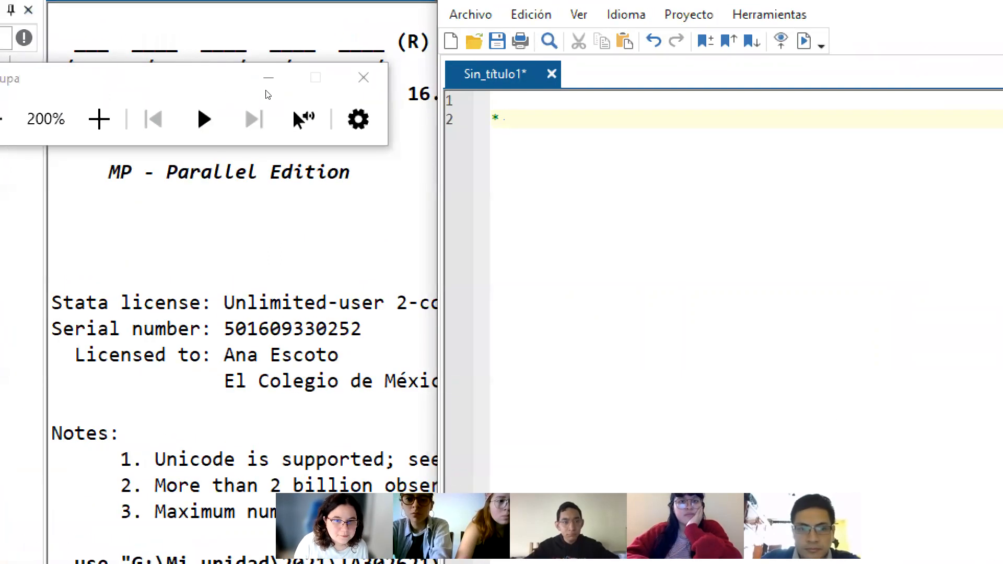
left_click(282, 87)
left_click(578, 14)
mouse_move(543, 80)
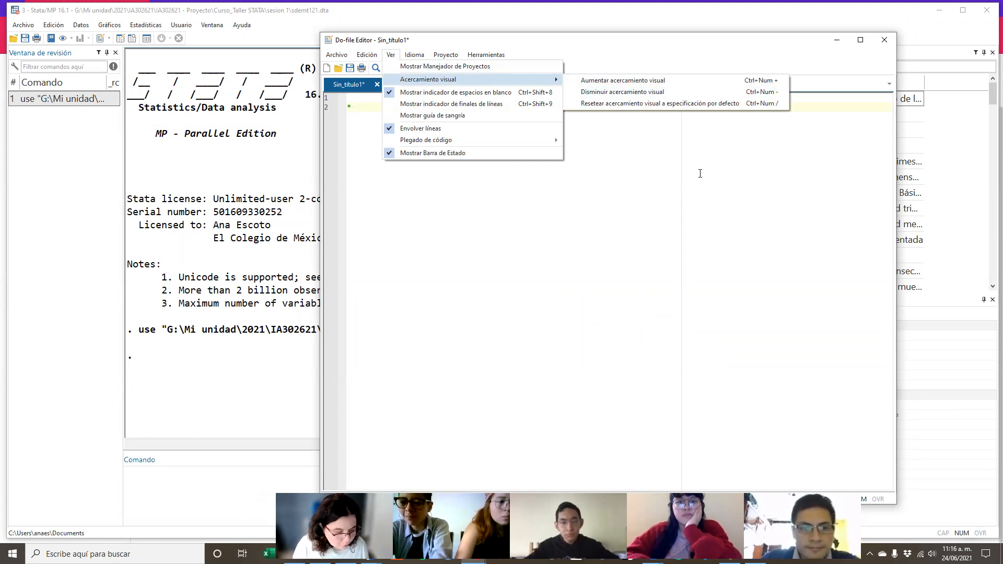
left_click(767, 83)
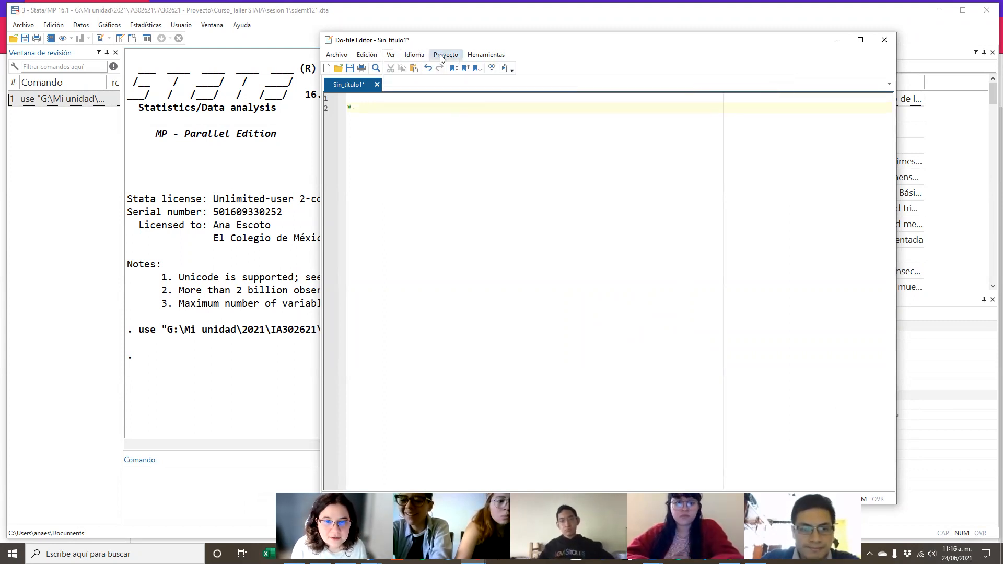
left_click(391, 55)
mouse_move(460, 79)
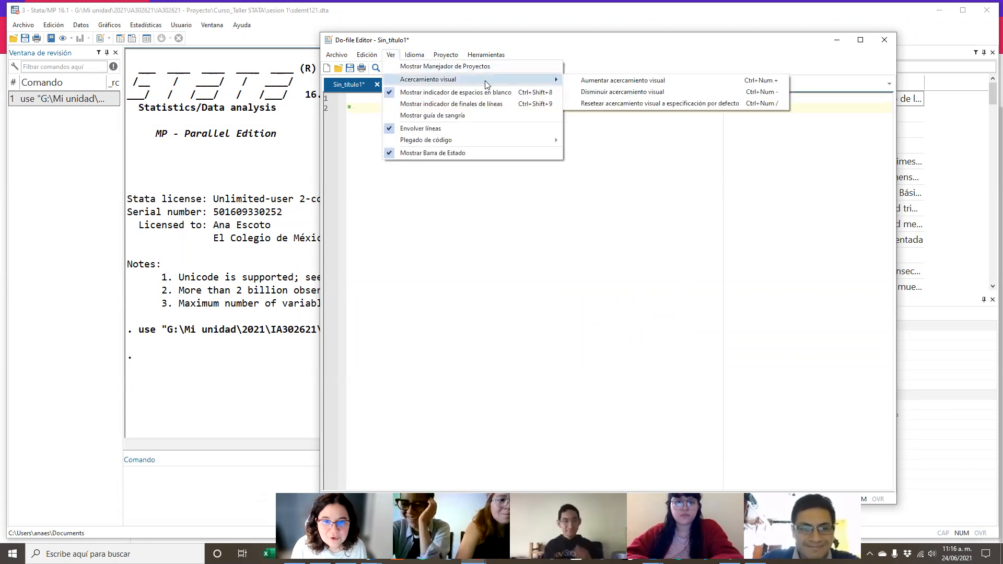
left_click(622, 80)
left_click(391, 54)
mouse_move(403, 78)
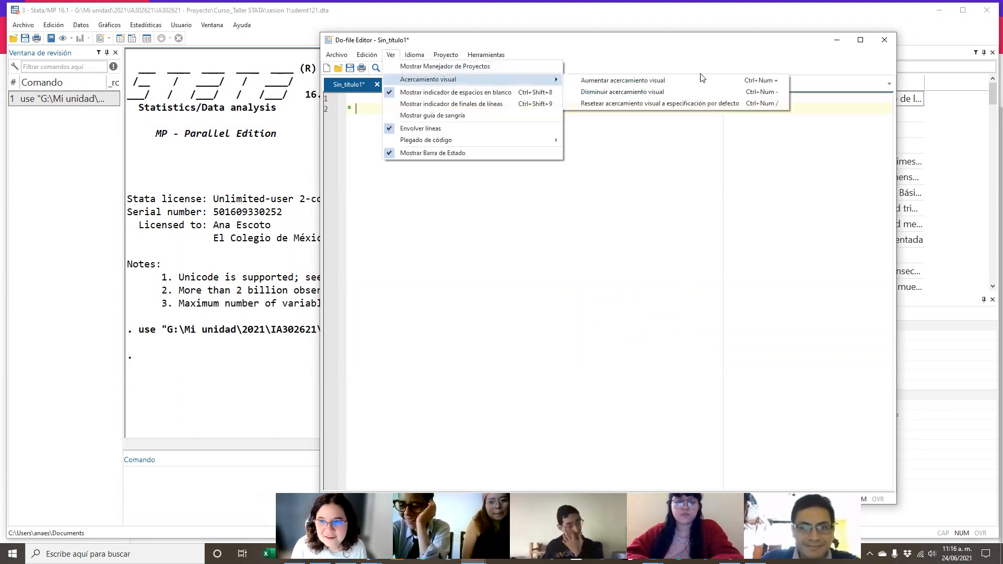
left_click(701, 81)
left_click(389, 55)
mouse_move(449, 80)
left_click(659, 81)
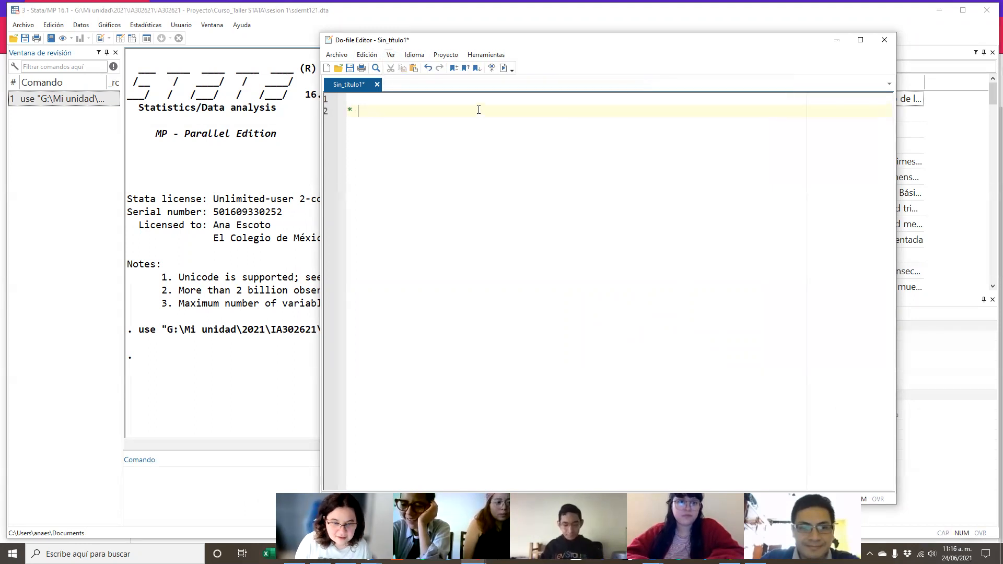
Step: Complete the comment as "* Día 2" and add empty lines below it, leaving the cursor on line 4
key("Return")
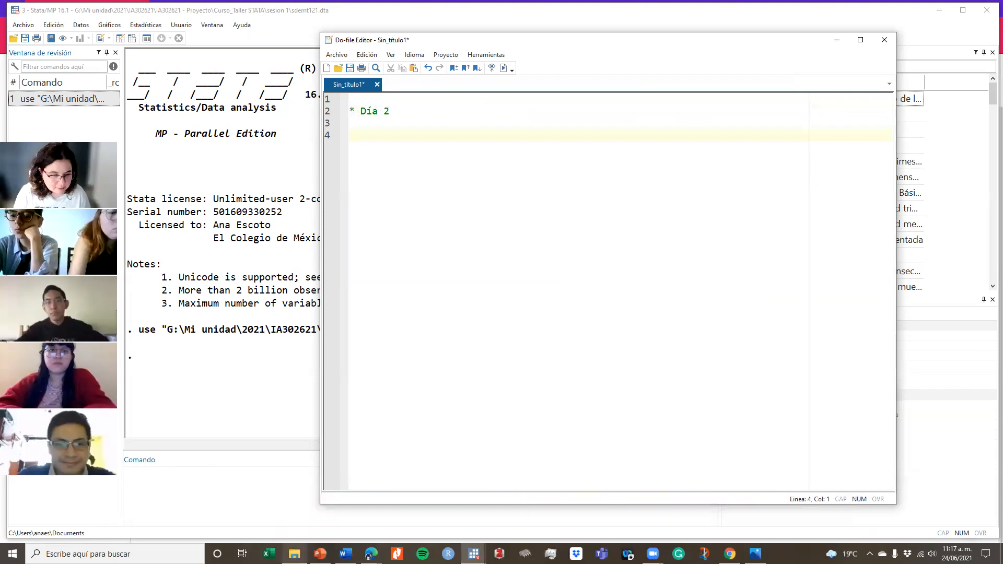
mouse_move(295, 554)
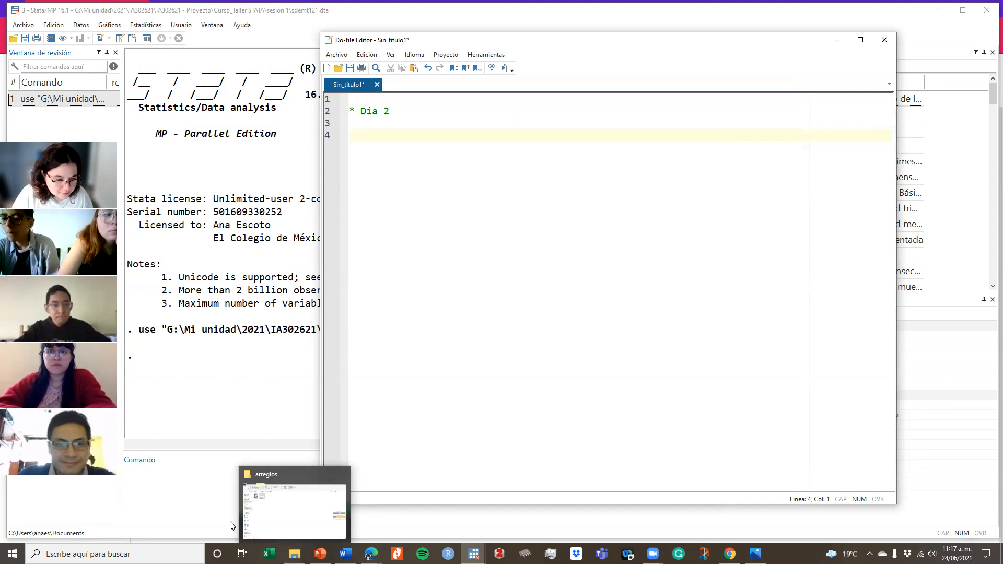
mouse_move(342, 494)
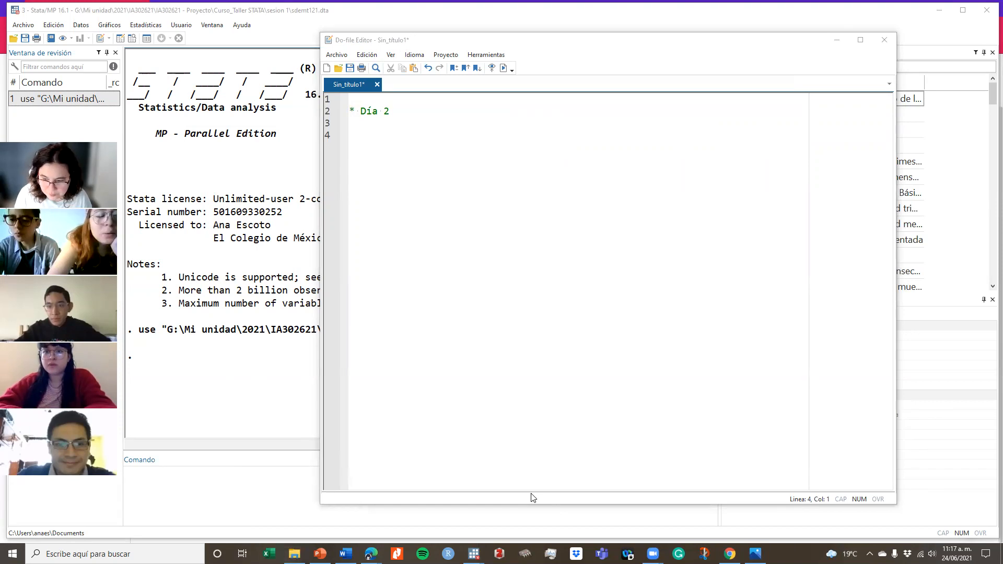
left_click(588, 365)
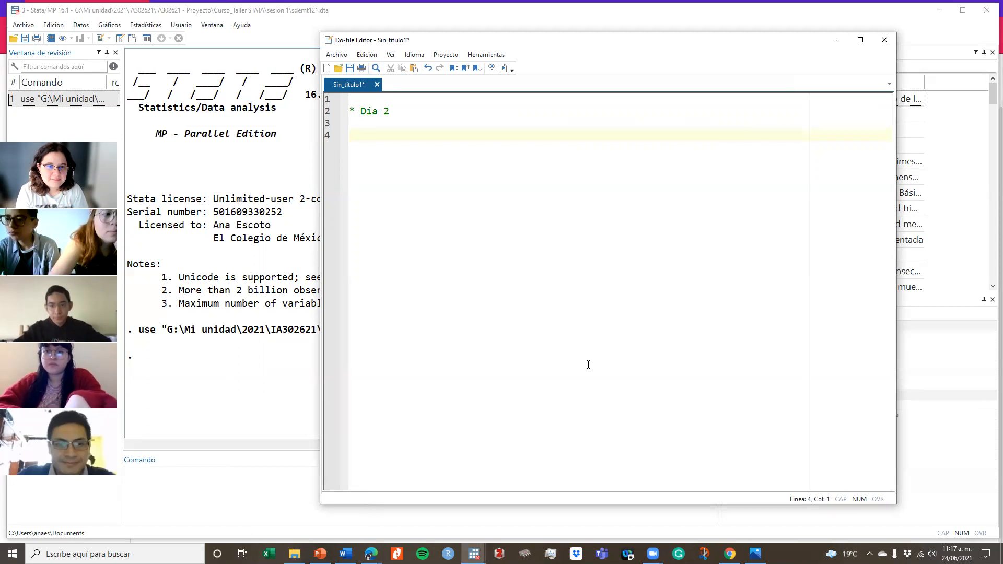
Step: Switch to File Explorer and open the Google Drive folder Mi unidad\2021\IA302621\IA302621 - Proyecto\Curso_Taller STATA
left_click(294, 553)
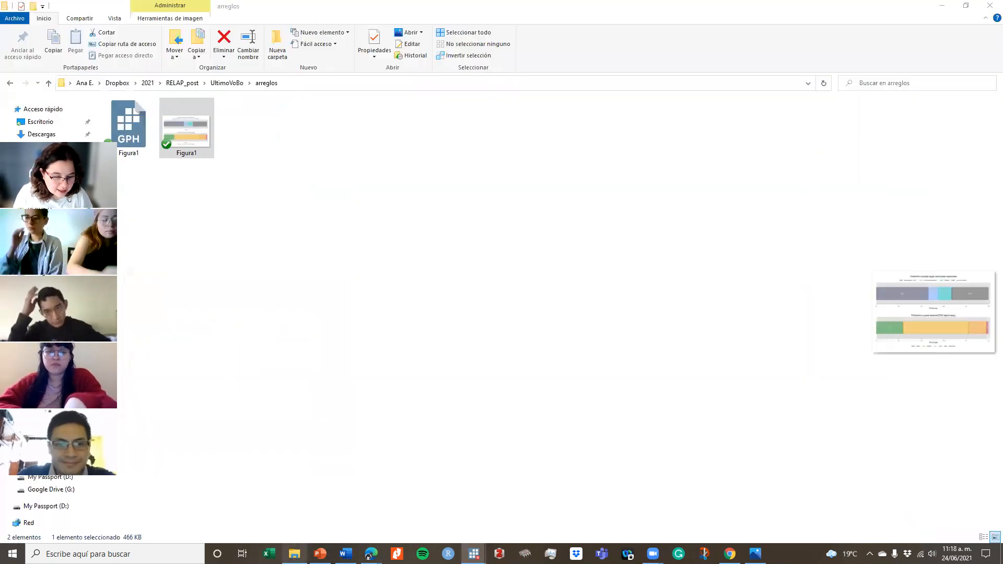
double_click(307, 7)
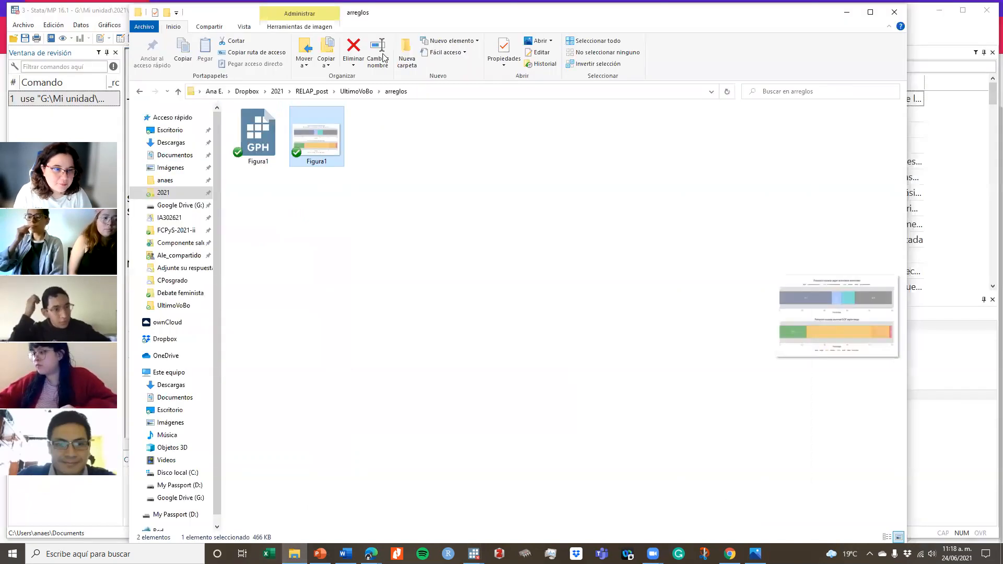
left_click(178, 205)
double_click(269, 137)
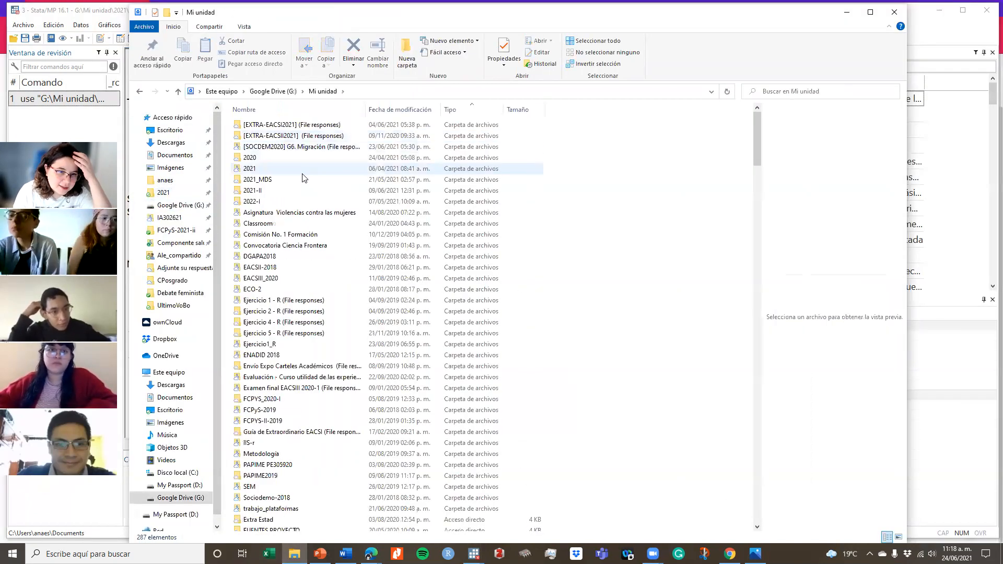
double_click(298, 168)
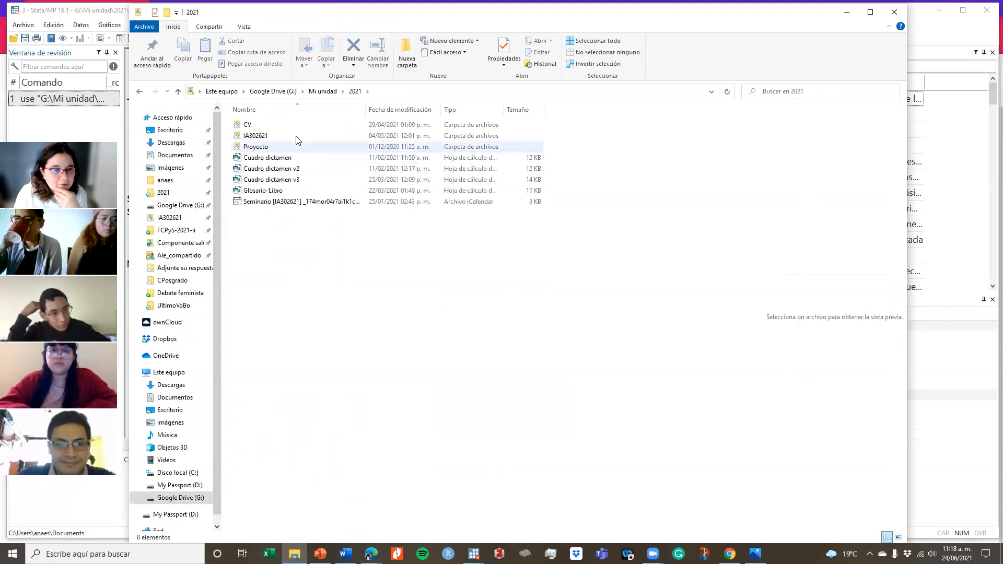
double_click(294, 148)
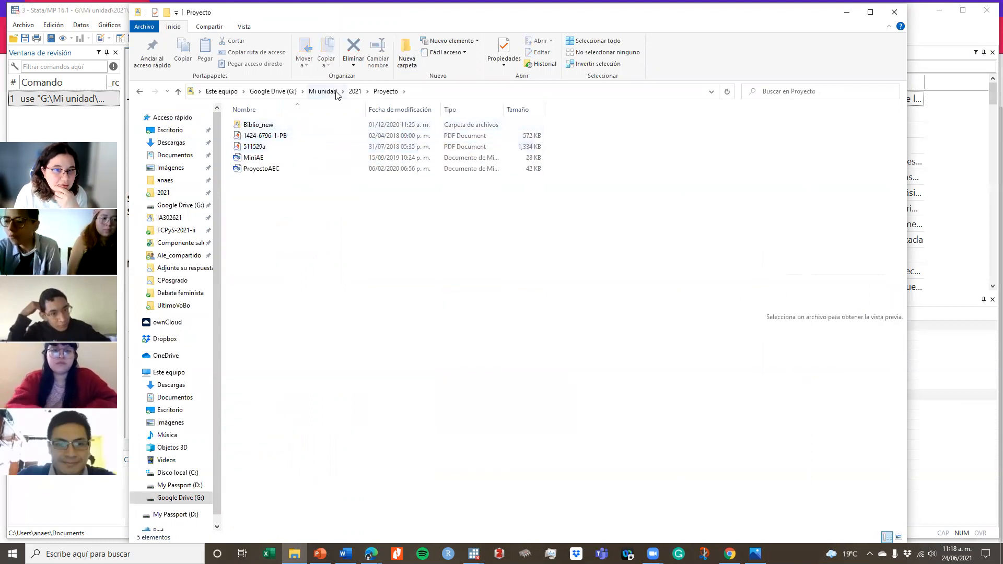
left_click(351, 92)
double_click(288, 136)
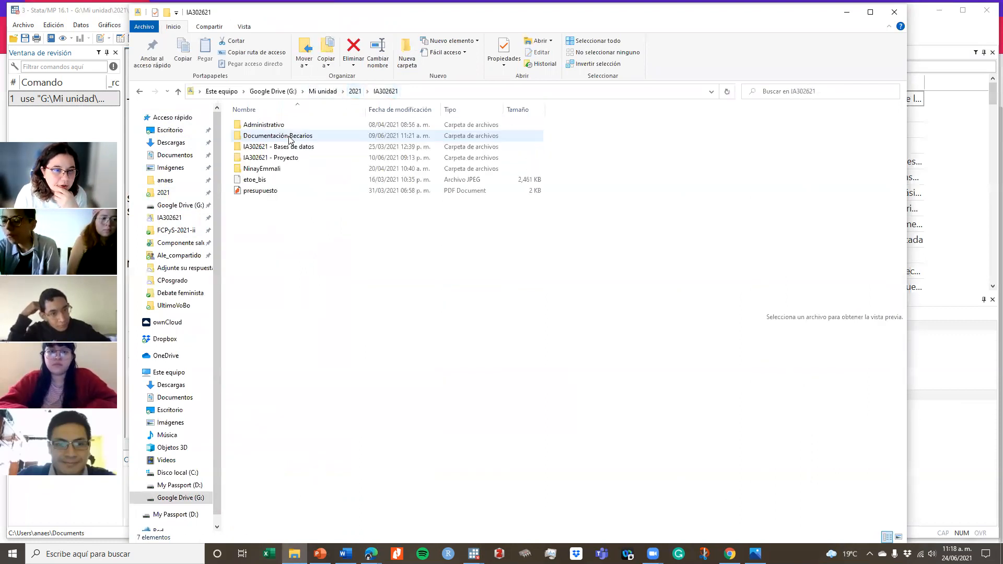
double_click(288, 157)
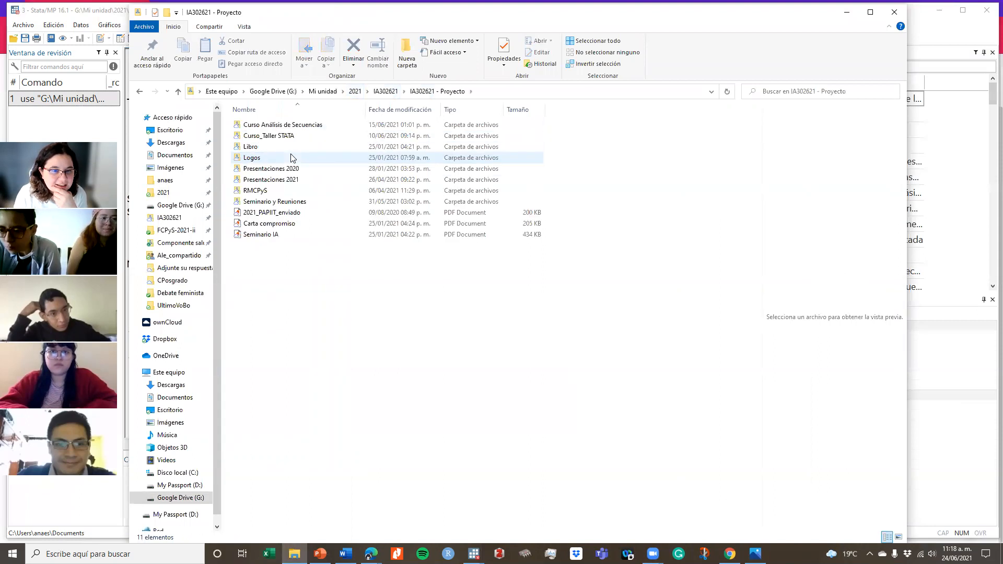
left_click(291, 142)
double_click(291, 136)
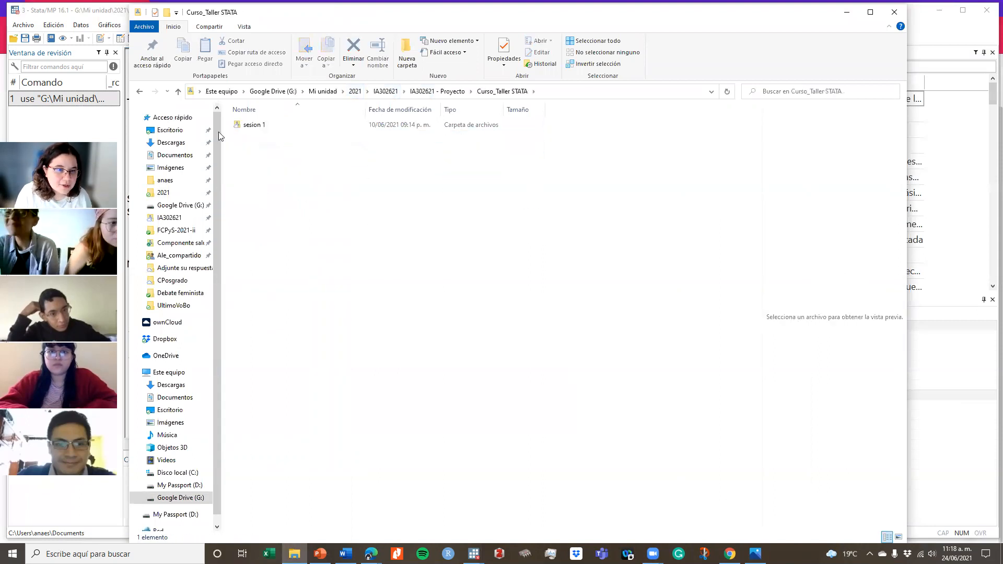
Step: Copy the full path of the Curso_Taller STATA folder
left_click(192, 93)
key("ctrl+c")
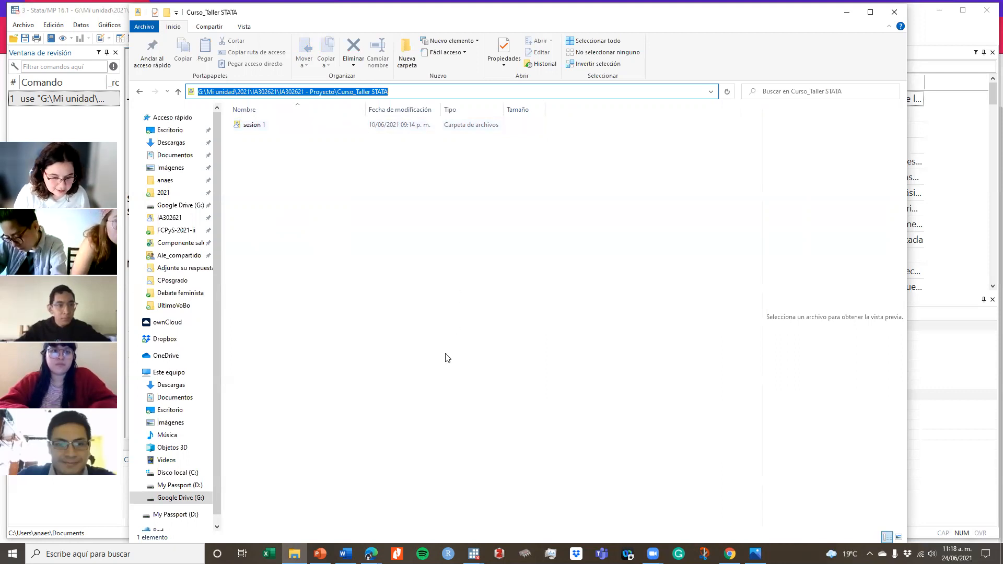
Step: Switch to the unsaved Día 2 do-file, add the comment "* Vamos a establecer un directorio de trabajo" on line 4, and continue to line 6
left_click(474, 554)
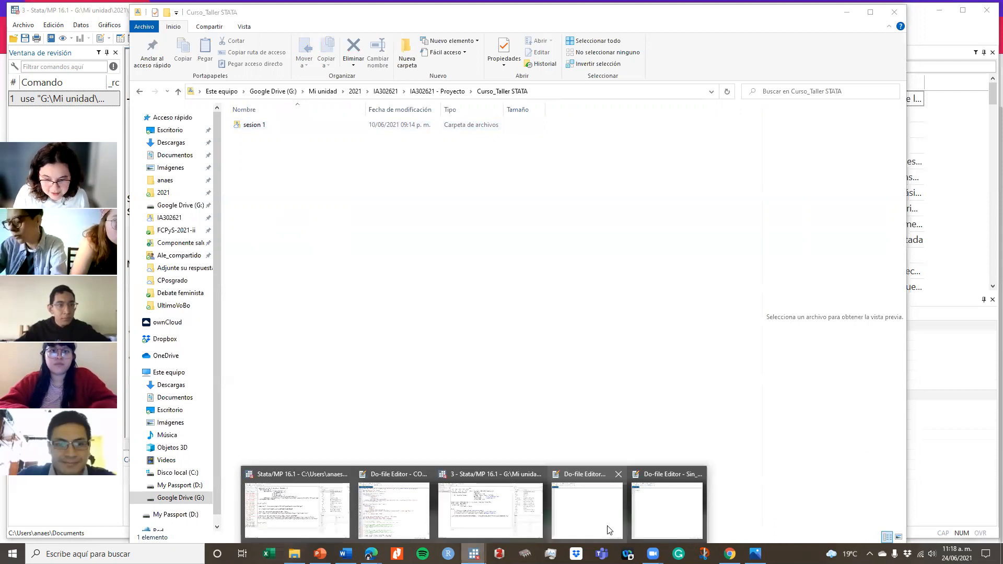
left_click(579, 497)
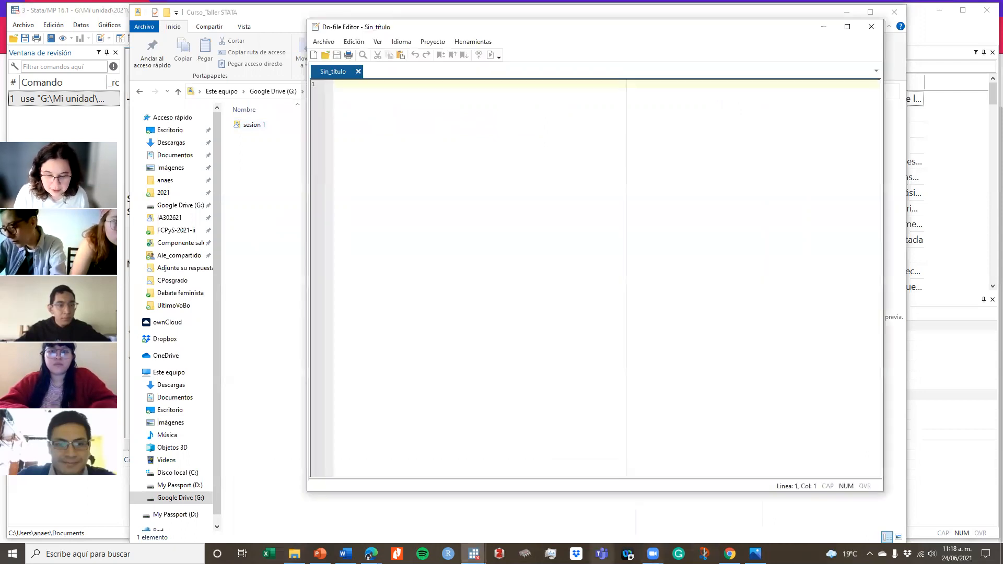
left_click(475, 557)
left_click(673, 502)
type("* Vamos ")
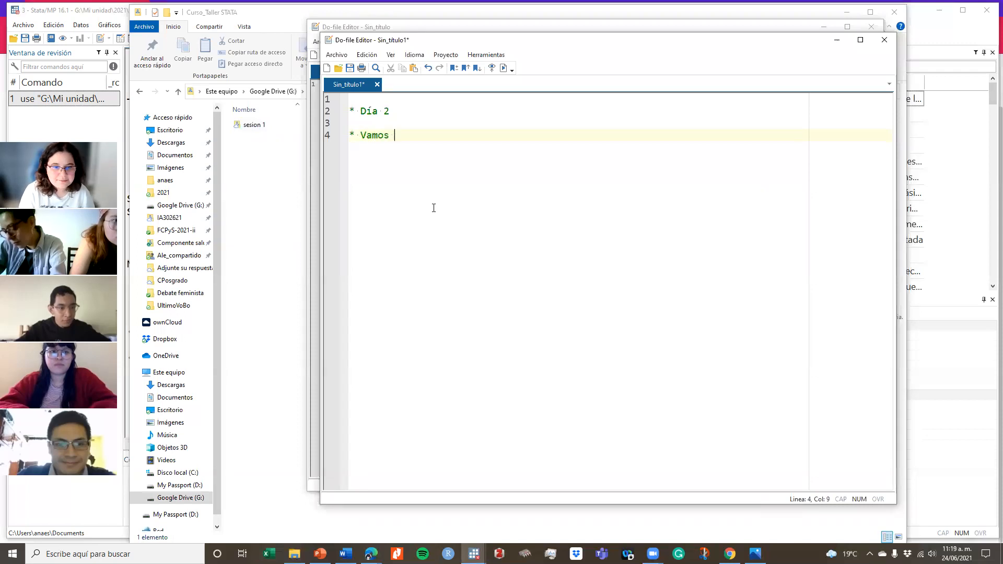
type("a establecer un directorio de tra")
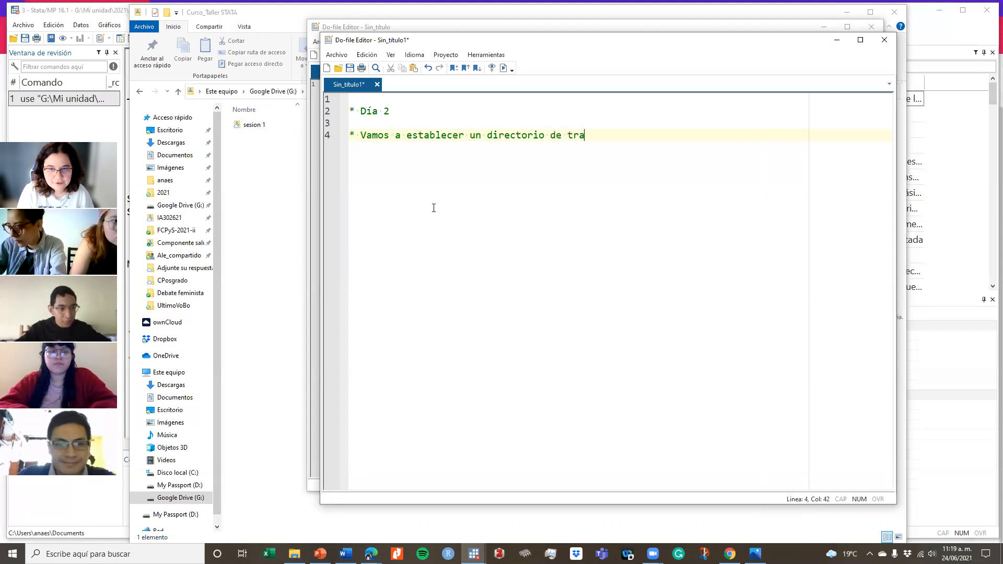
key("Return")
key("Return")
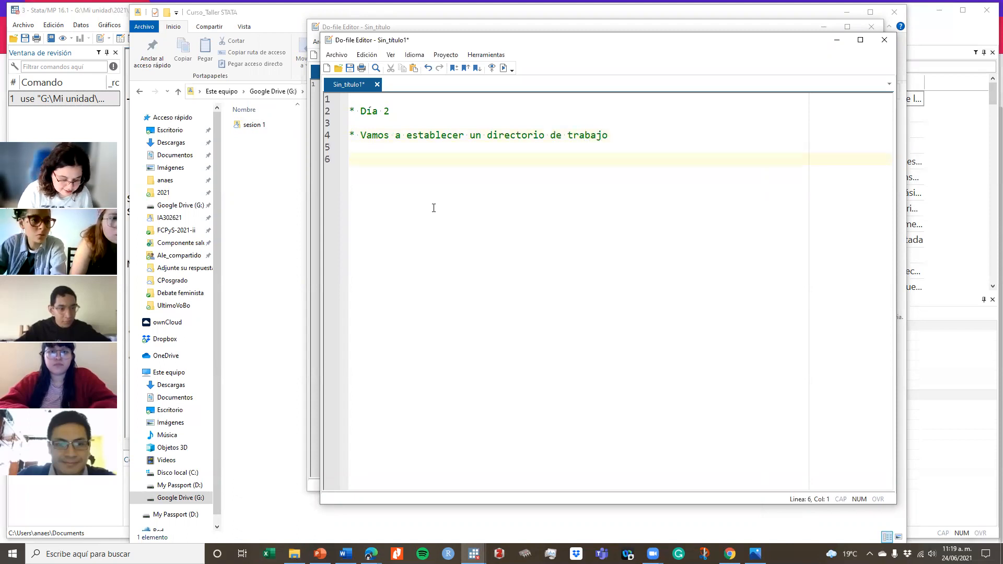
Step: Bring up the main Stata window holding sdemt121.dta and widen its command history to read the full use command, settling on a moderate width
left_click(474, 554)
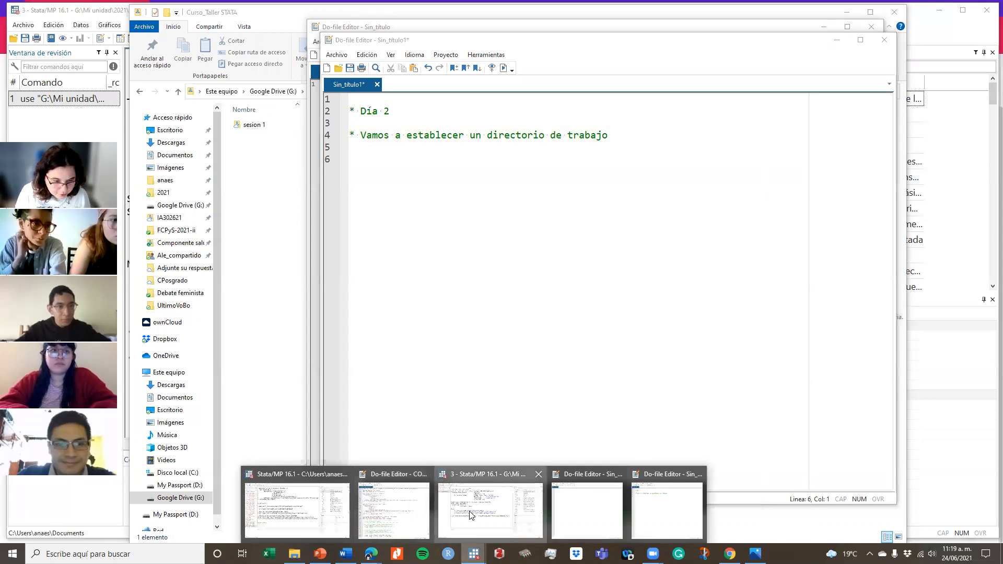
left_click(470, 514)
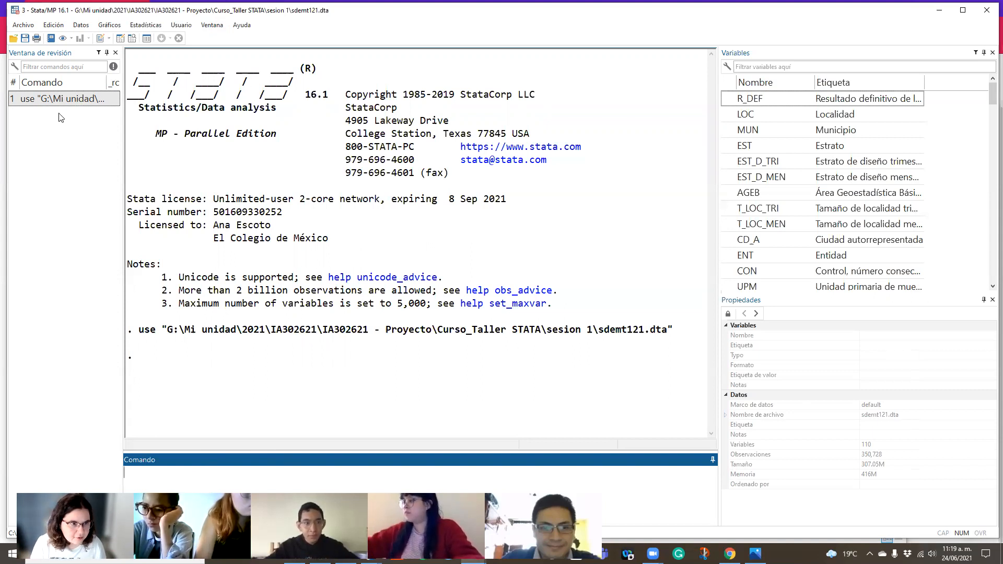
left_click_drag(122, 67, 610, 67)
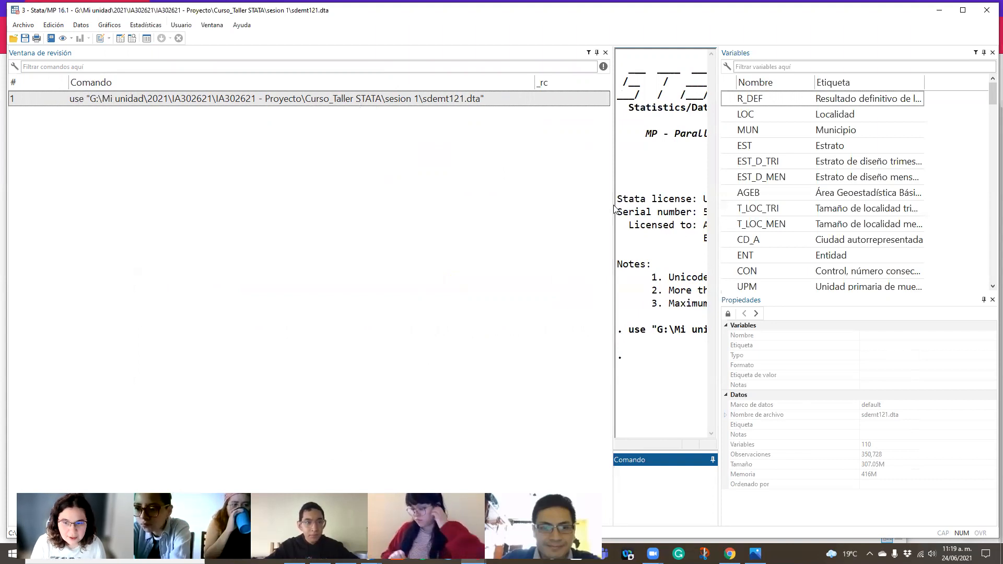
left_click_drag(612, 204, 233, 167)
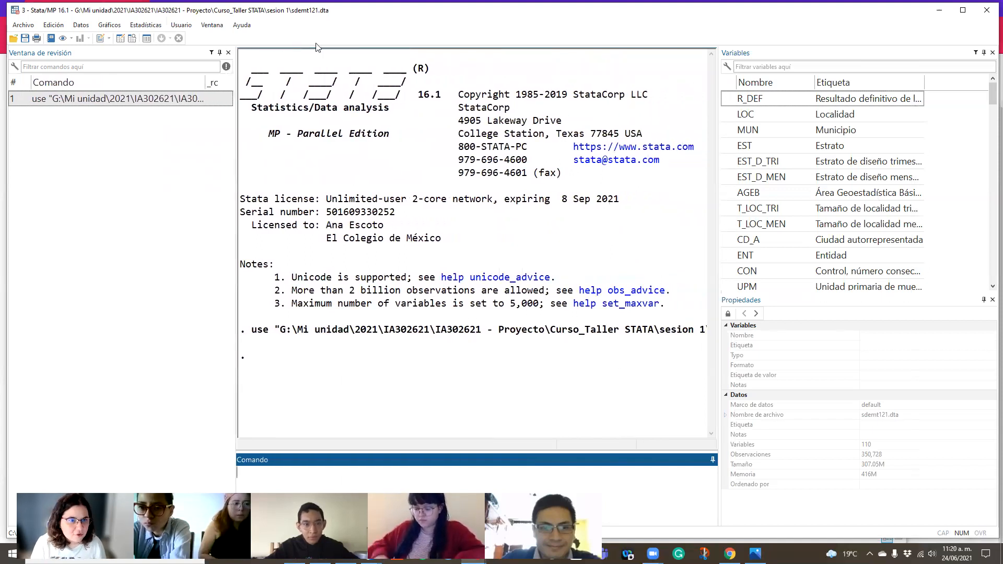
Step: Return to the Día 2 do-file and write on line 6 cd "G:\Mi unidad\2021\IA302621\IA302621 - Proyecto\Curso_Taller STATA", with the path in double quotes
left_click(212, 25)
mouse_move(275, 127)
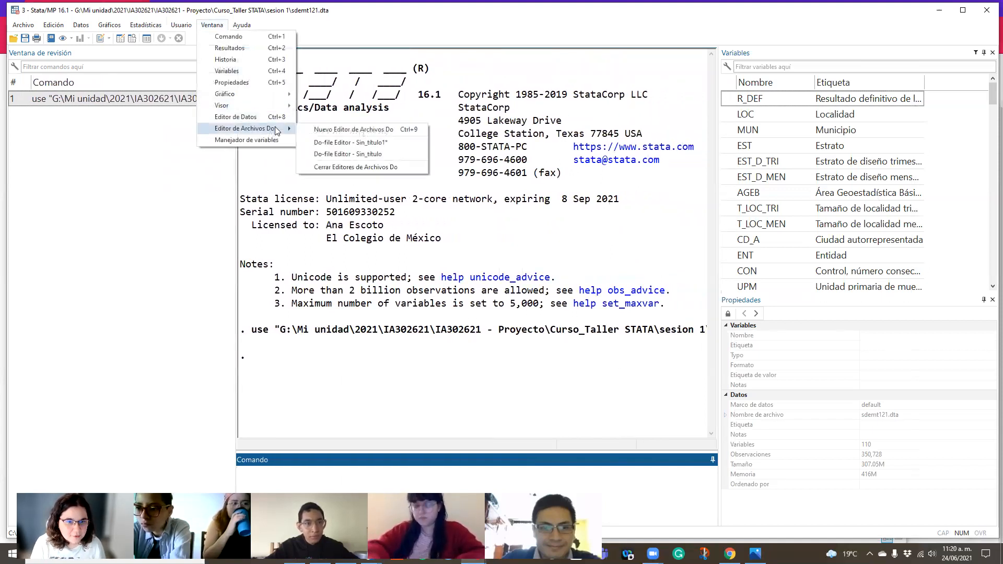
left_click(368, 142)
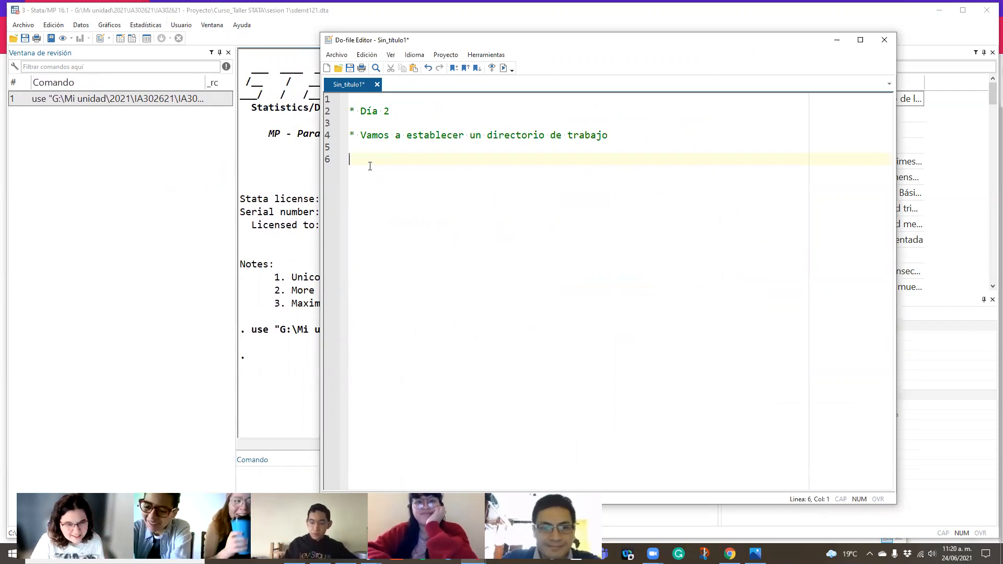
type("cd")
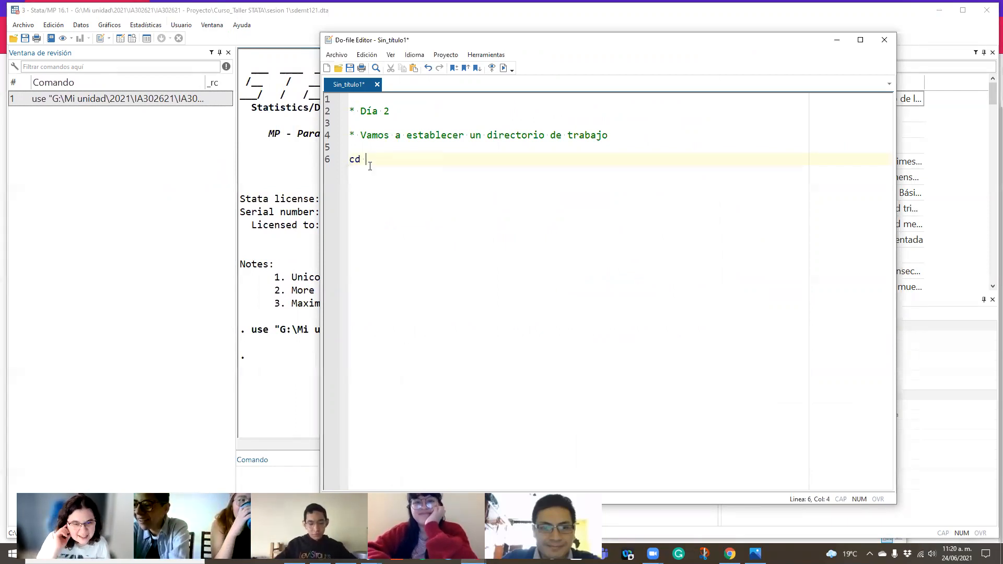
key("ctrl+v")
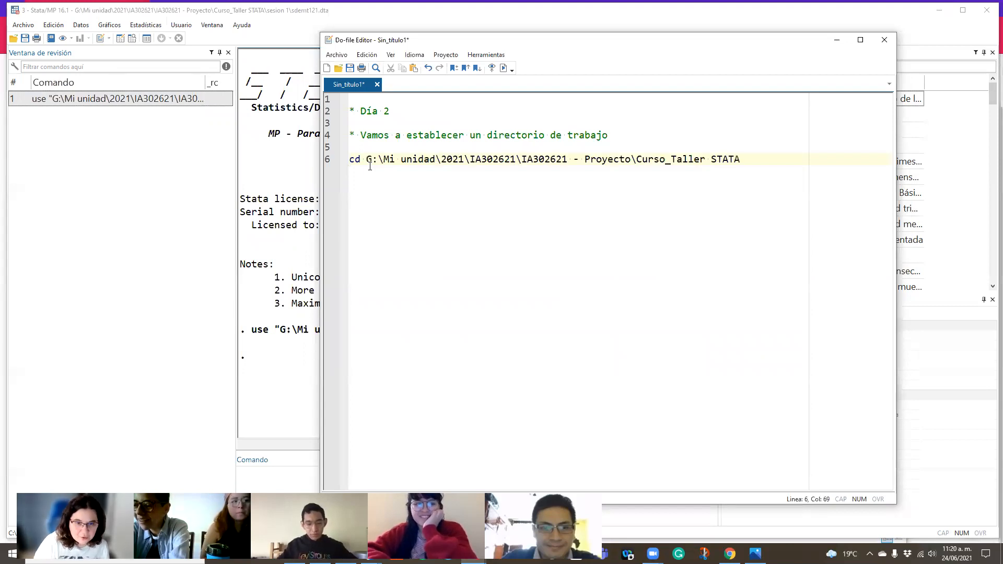
left_click(368, 159)
type("\"")
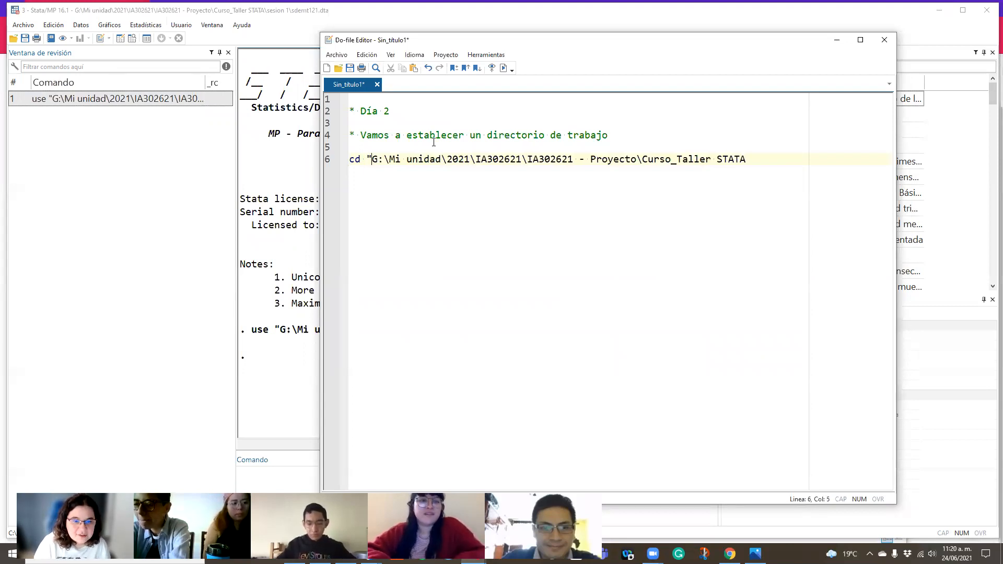
left_click(754, 159)
type("\"")
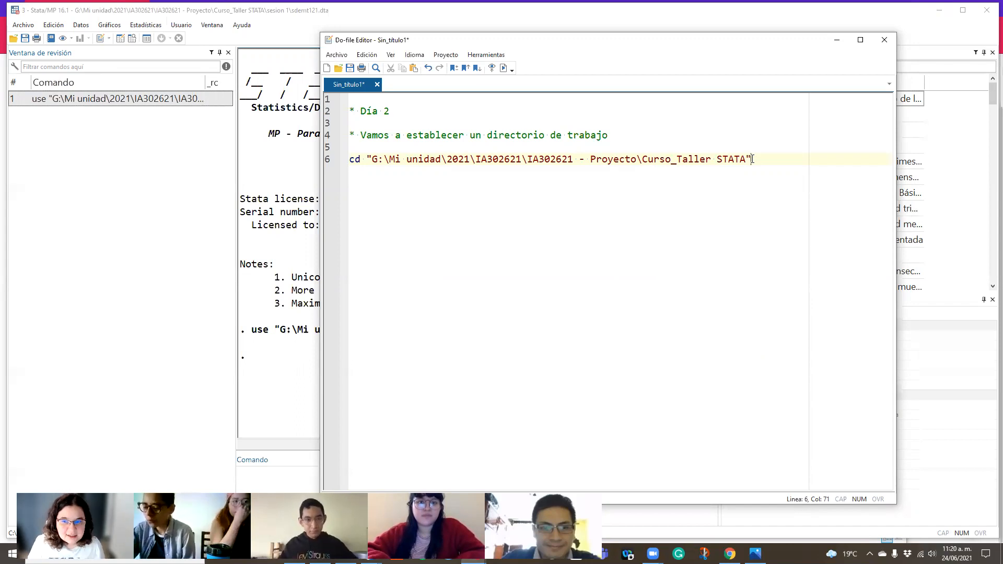
Step: Run only the cd line of the do-file and highlight the resulting directory path in the main window's results
triple_click(745, 160)
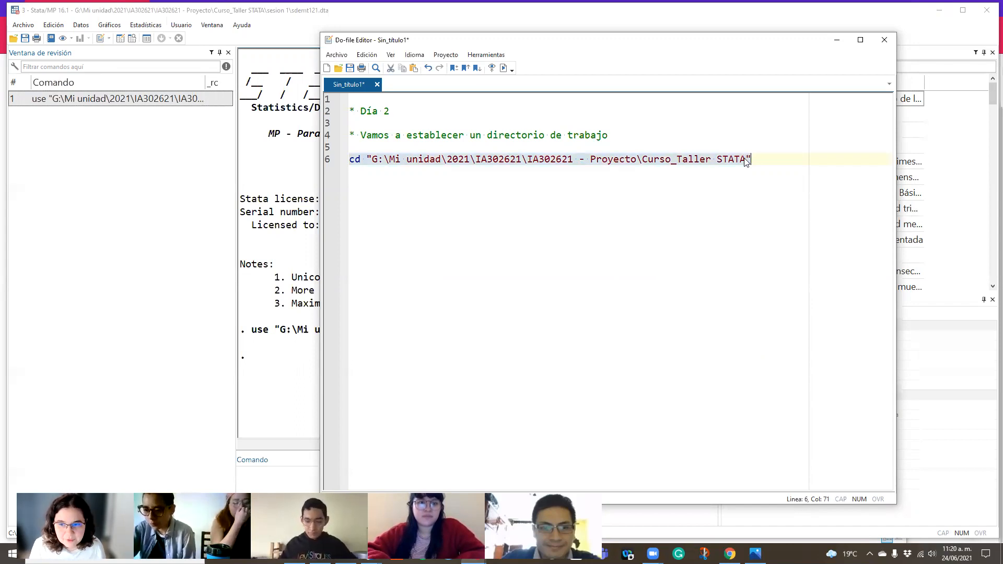
left_click(504, 69)
left_click(252, 415)
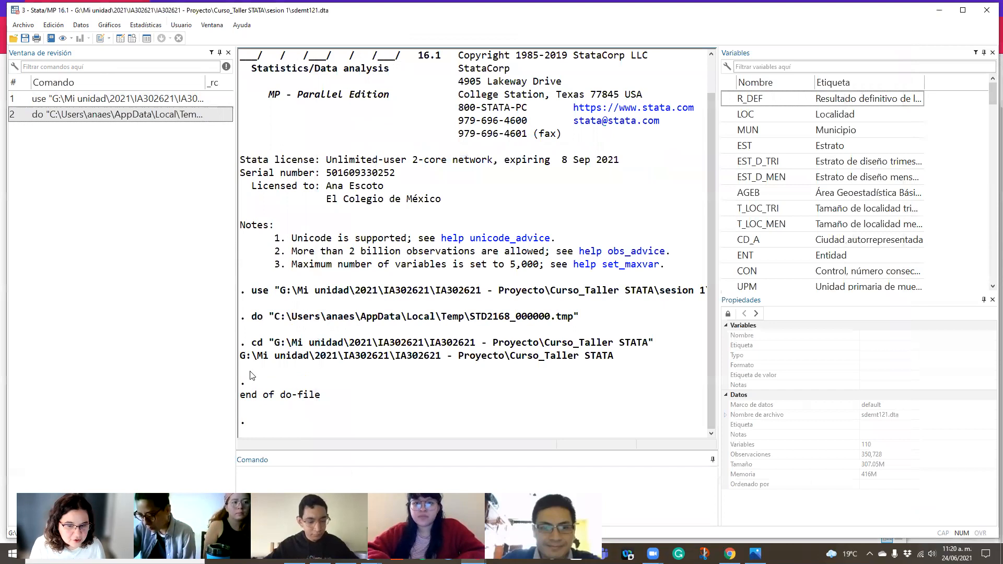
left_click_drag(241, 360, 640, 360)
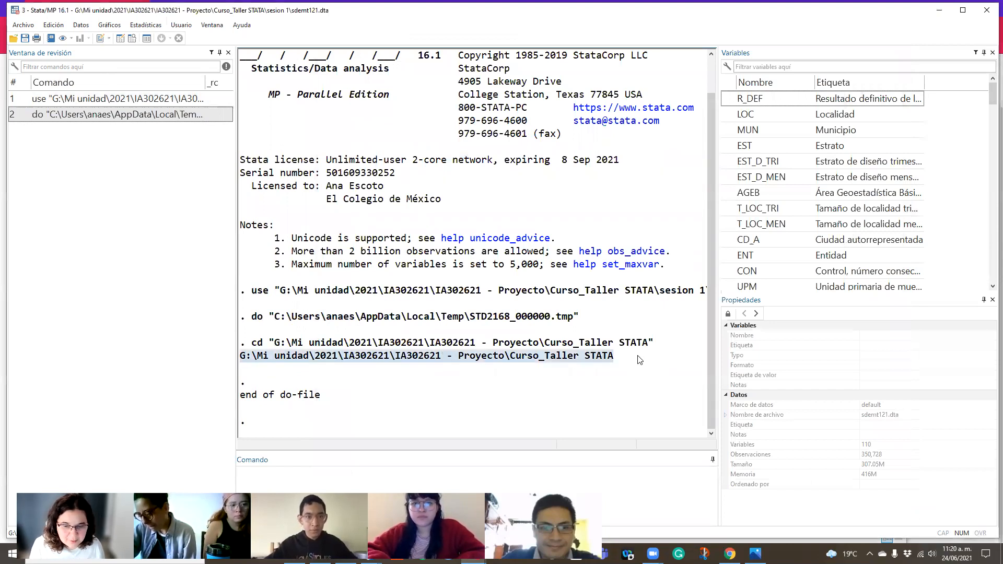
Step: Recall the earlier use command from the history, copy its ending sesion 1\sdemt121.dta", and return to the Día 2 do-file
left_click(211, 98)
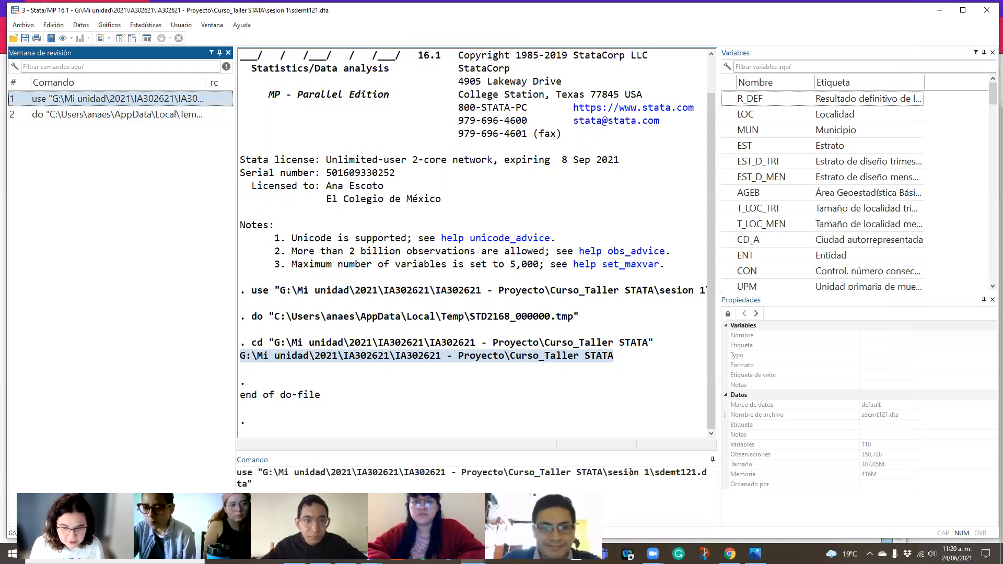
left_click_drag(604, 473, 647, 494)
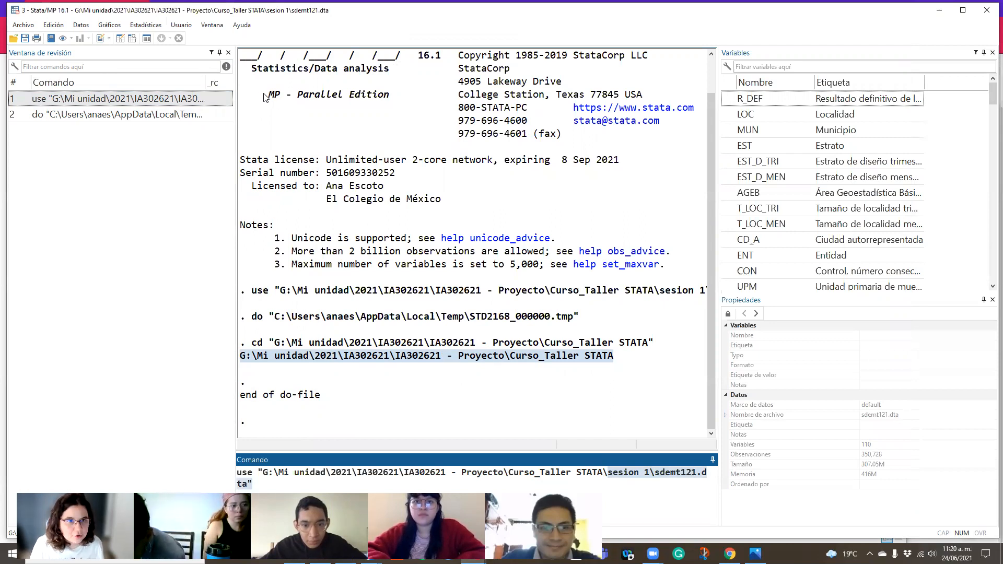
left_click(212, 24)
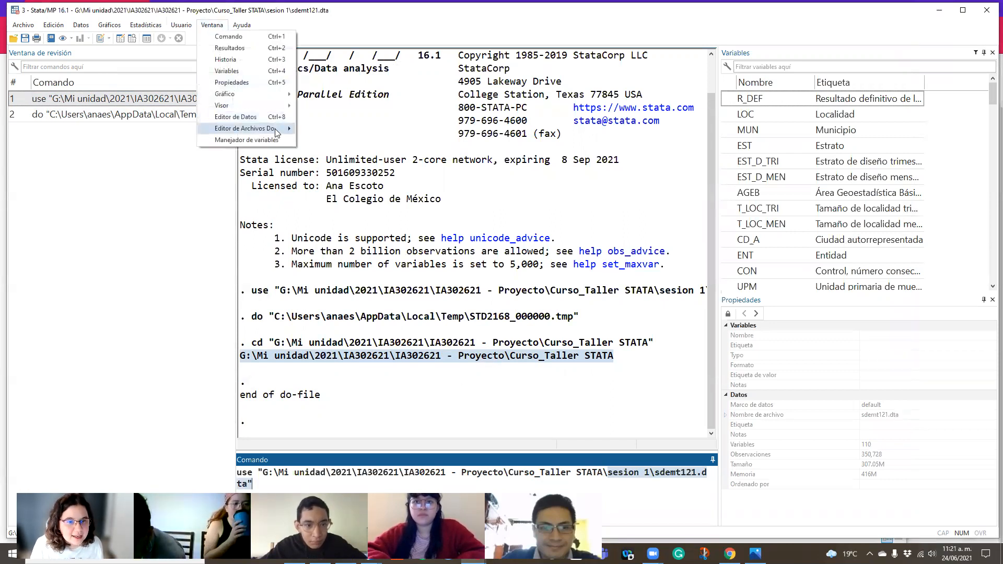
mouse_move(276, 132)
left_click(355, 140)
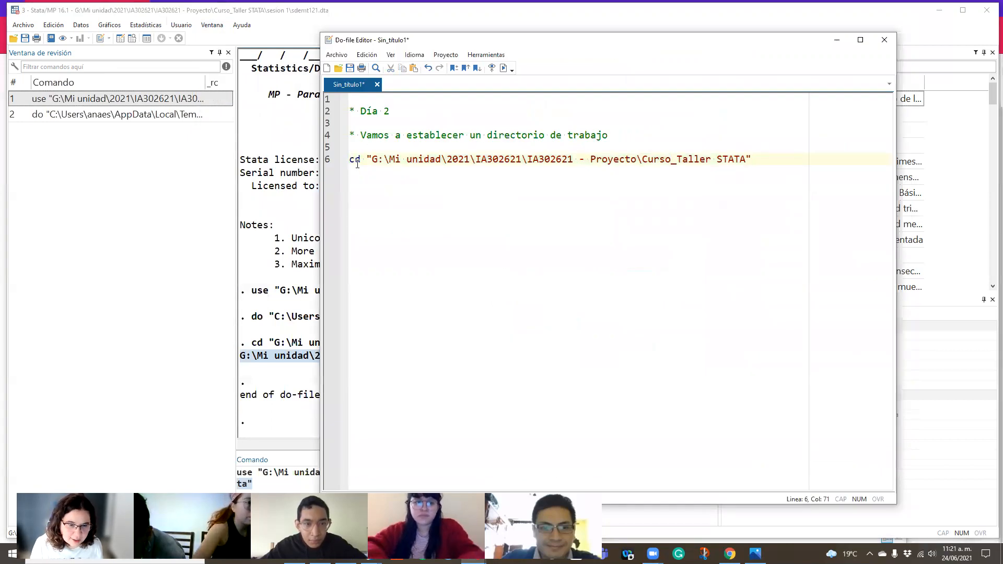
Step: Run help cd in the main Stata window and examine the command's syntax and description in the help page
left_click(219, 474)
type("gh")
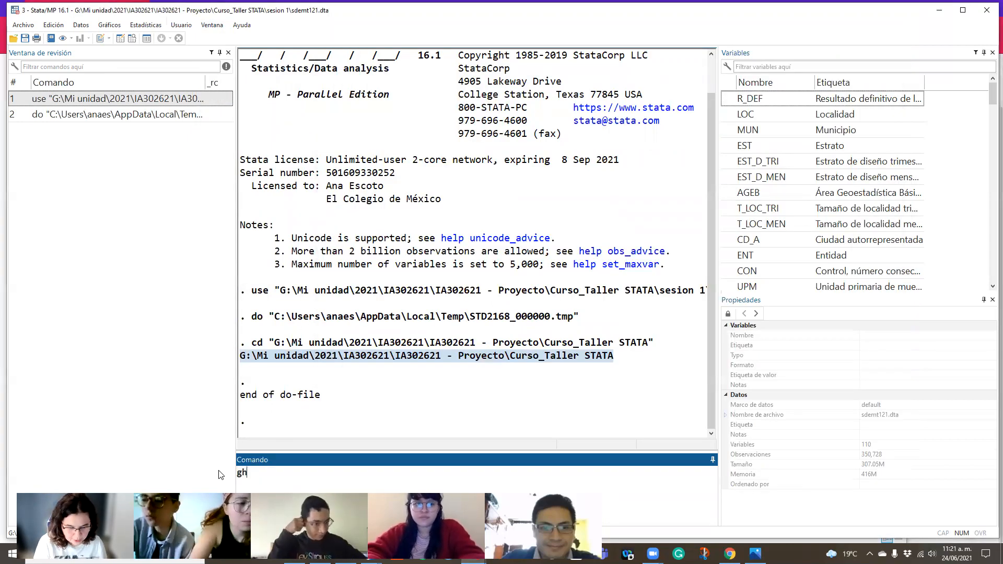
key("BackSpace")
key("BackSpace")
type("help cd")
key("Return")
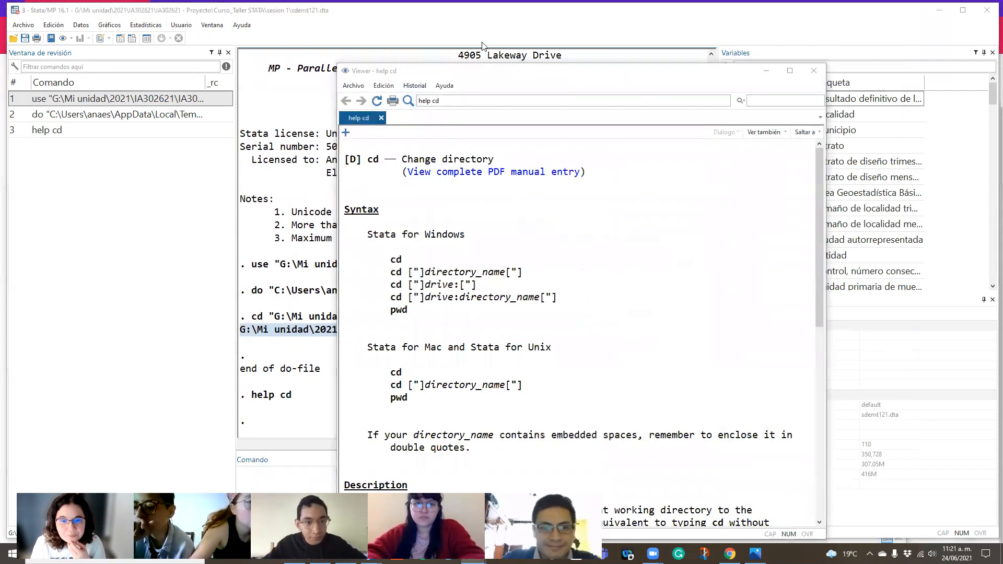
scroll(466, 260, "down", 3)
scroll(449, 264, "up", 3)
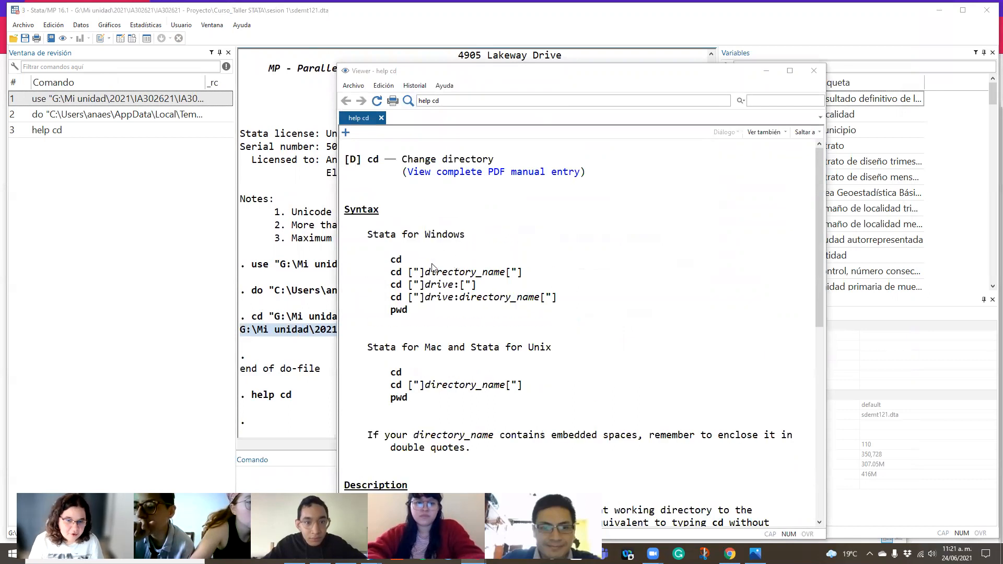
scroll(449, 365, "down", 3)
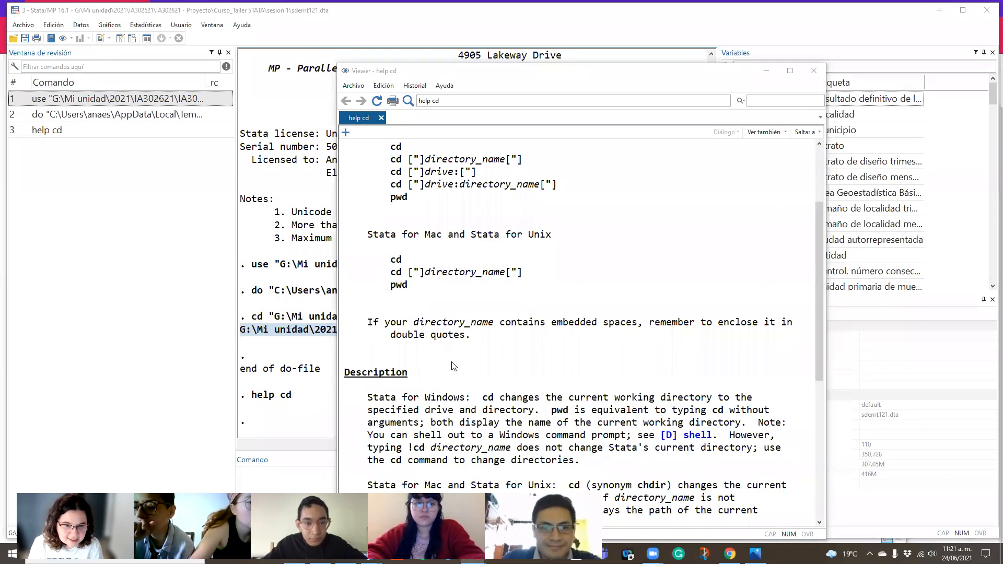
scroll(496, 251, "up", 3)
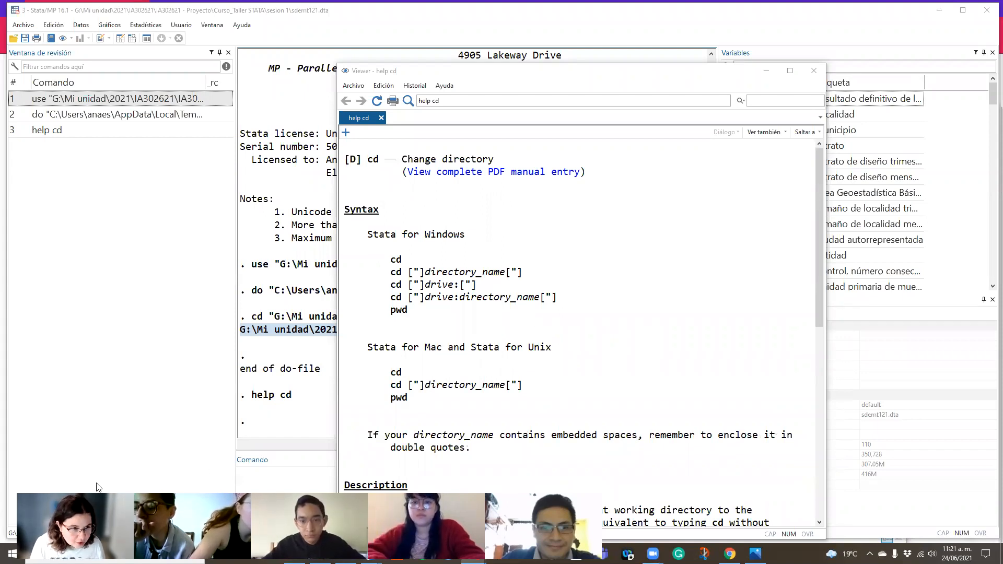
Step: Return to the Día 2 do-file and write use "sesion 1\sdemt121.dta" on line 8, with the relative path in double quotes
left_click(213, 26)
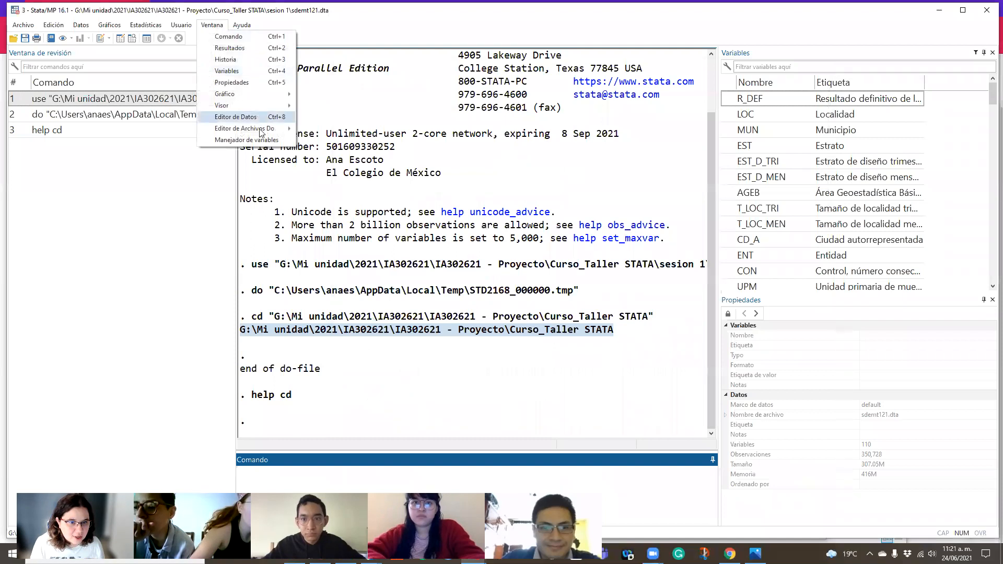
mouse_move(271, 128)
left_click(369, 143)
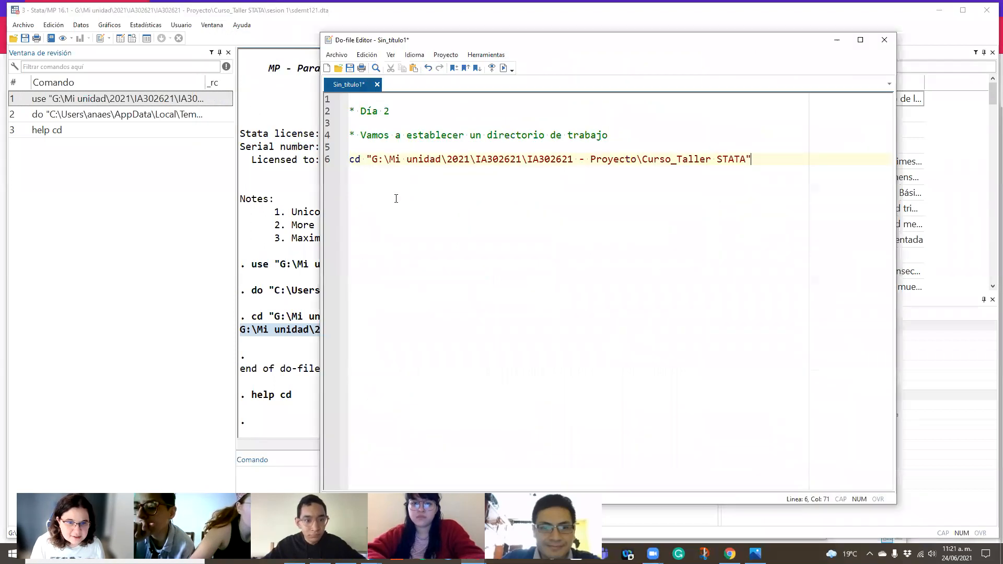
key("Return")
key("Return")
type("use")
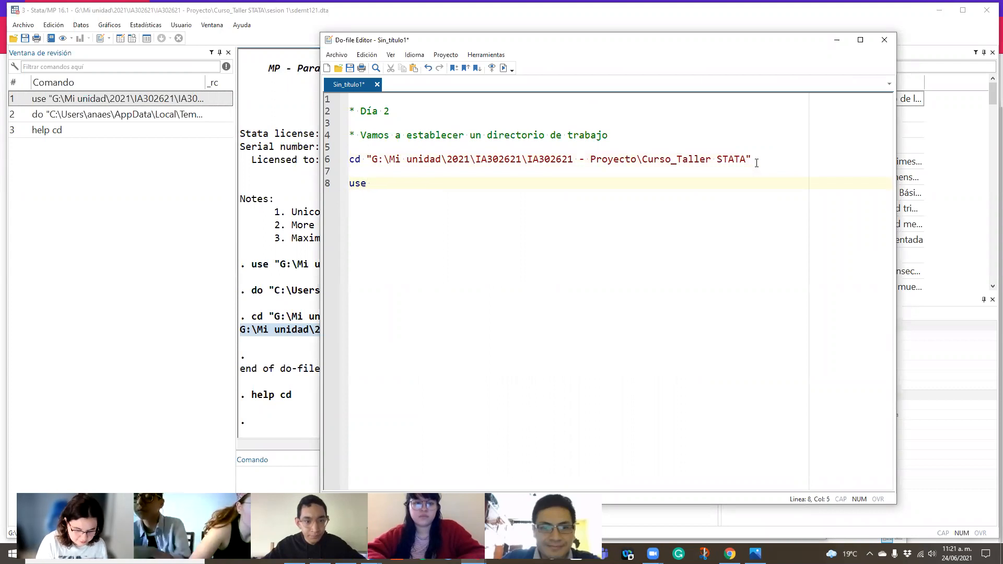
type("sesion 1\\sdemt121.dta\"")
left_click(372, 183)
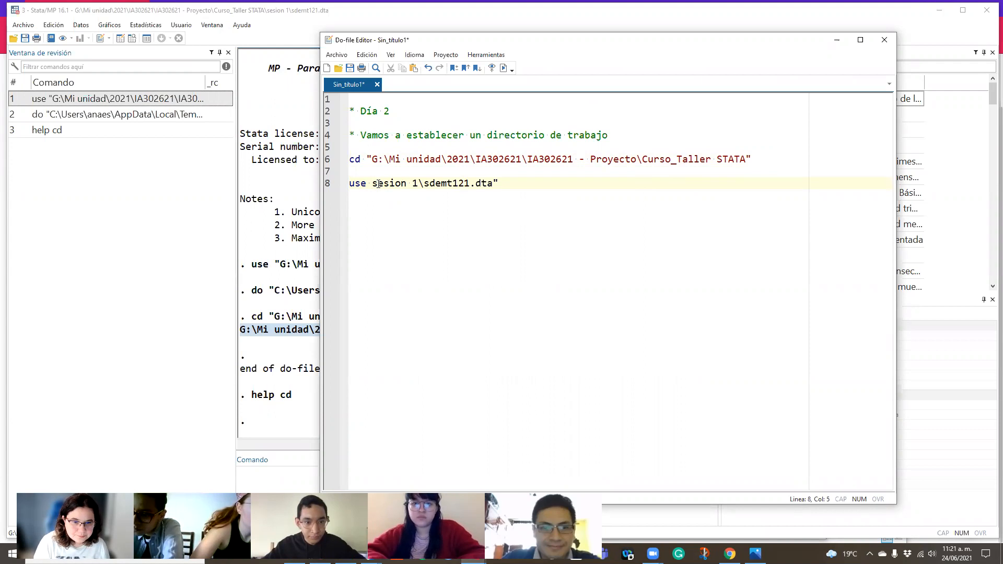
type("\"")
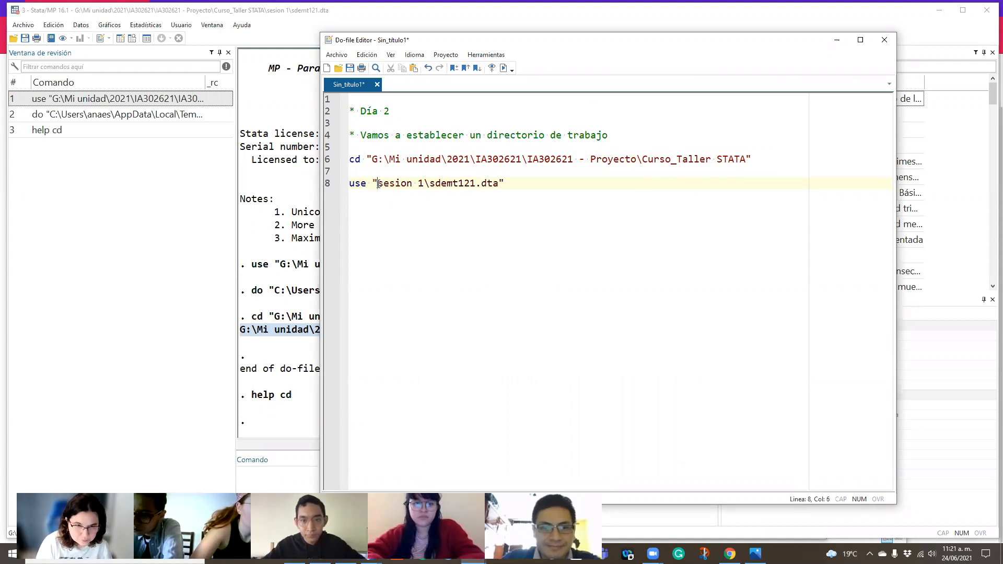
Step: Run only the use "sesion 1\sdemt121.dta" line of the do-file
triple_click(449, 184)
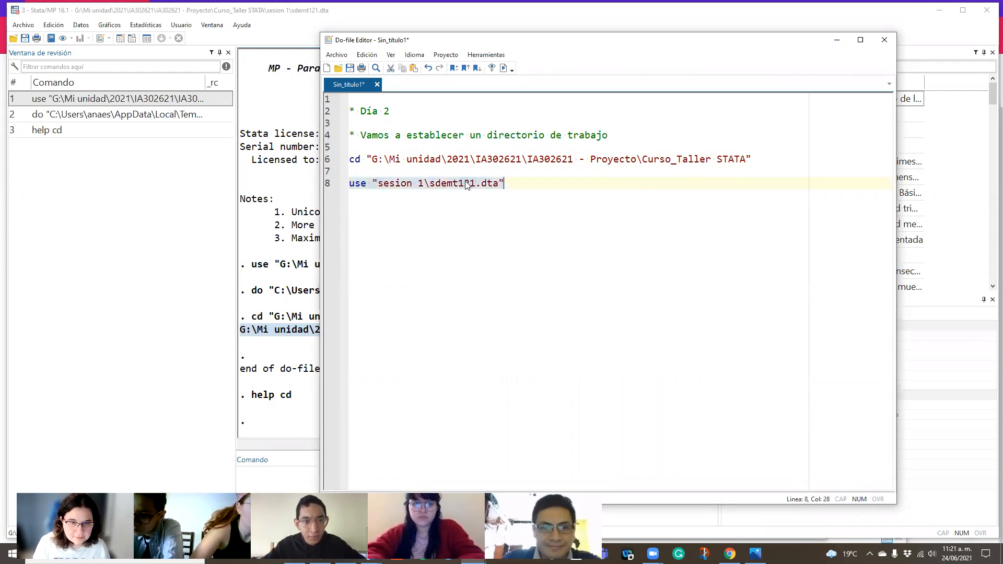
left_click(503, 68)
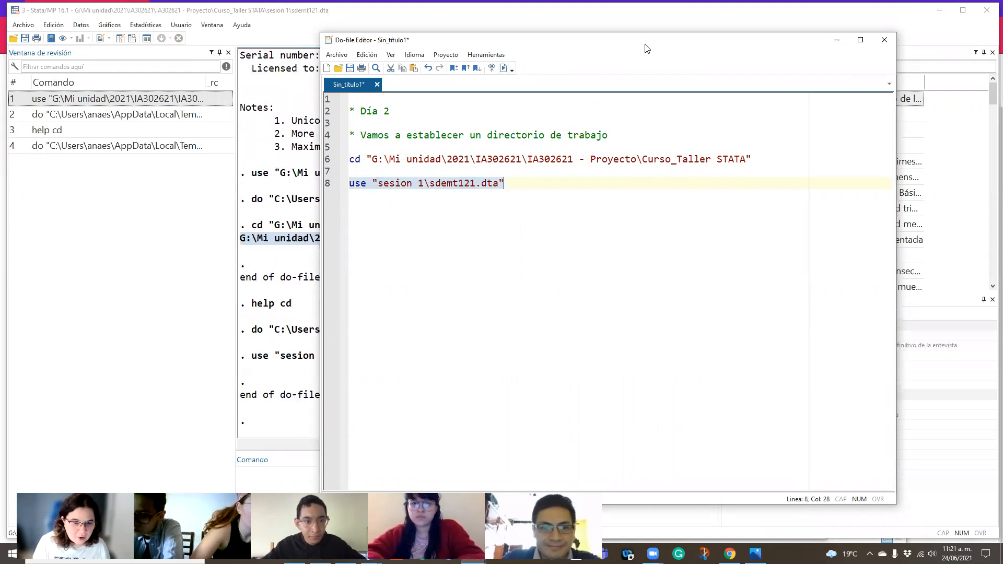
Step: Clear the loaded dataset from memory with the clear command in the main Stata window
left_click_drag(646, 48, 712, 59)
left_click(274, 488)
type("clear")
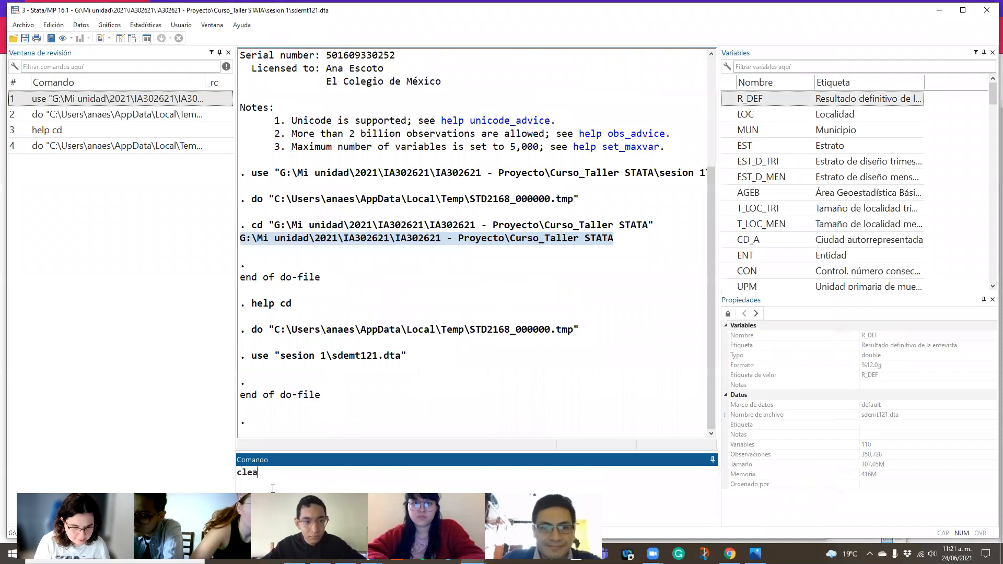
key("Return")
Step: Recall the latest do command from the command history and run it again to reload sdemt121.dta
left_click(110, 145)
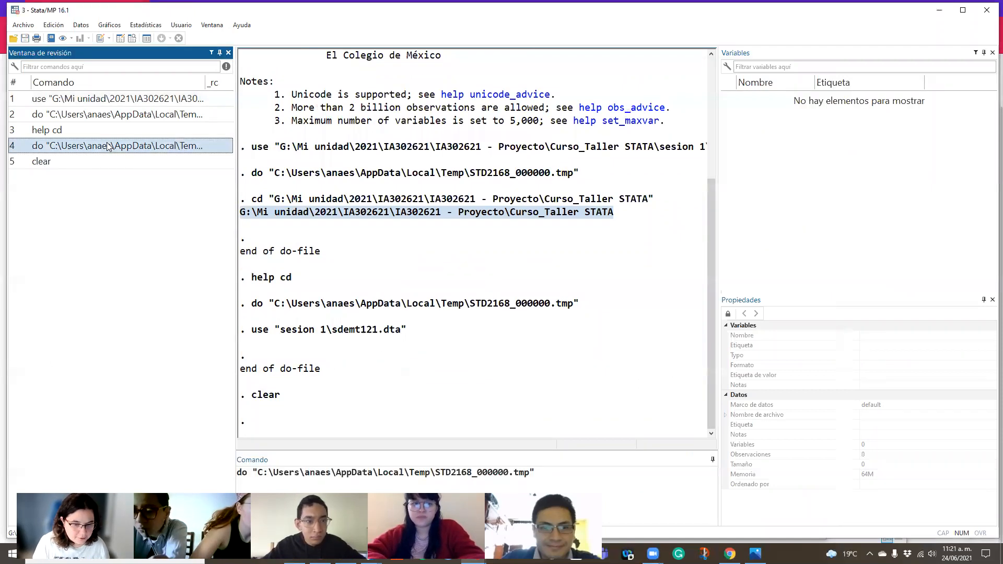
left_click(534, 470)
key("Return")
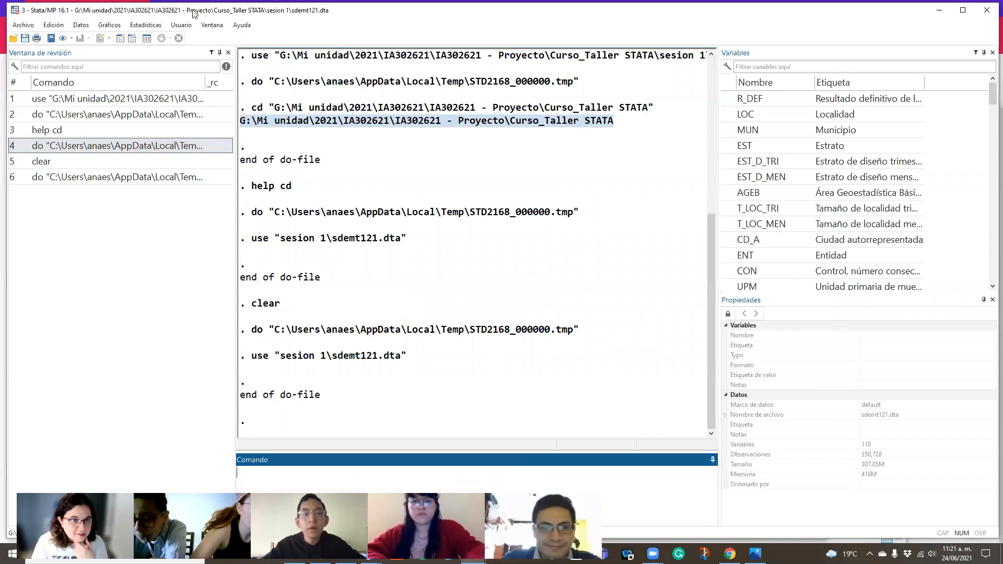
Step: Bring the unsaved Sin_título1 do-file back to the front
left_click(211, 25)
mouse_move(264, 98)
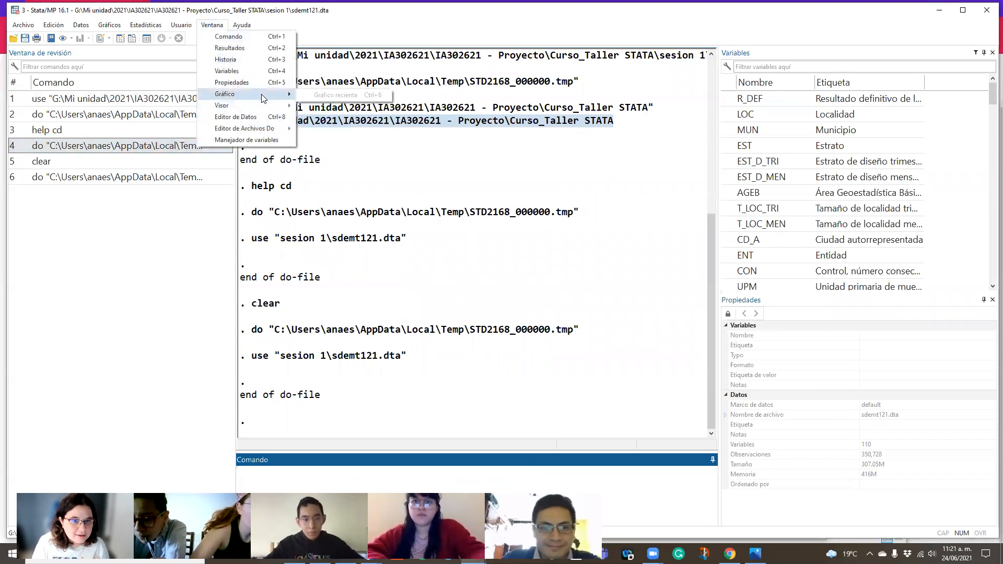
mouse_move(181, 24)
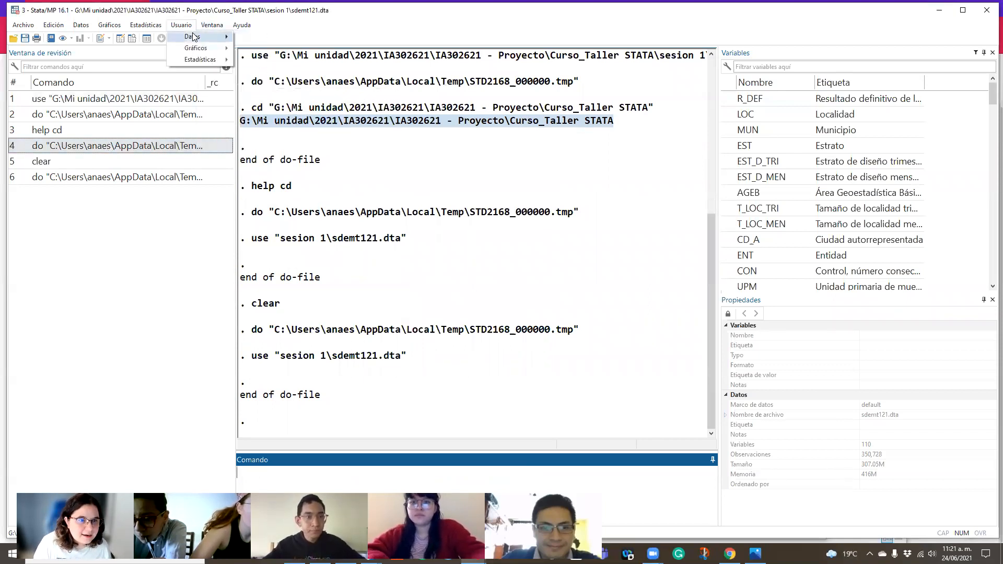
mouse_move(212, 25)
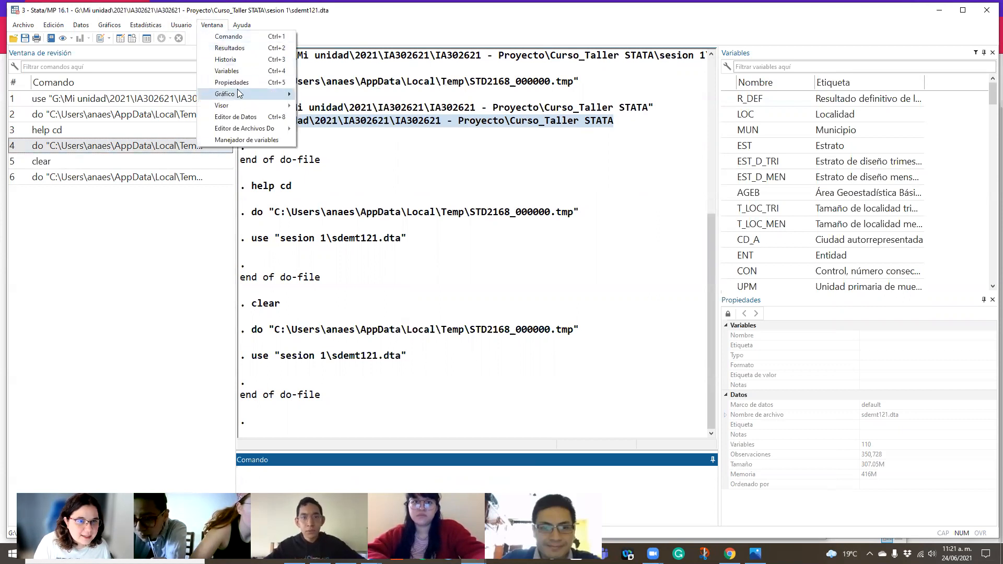
mouse_move(246, 128)
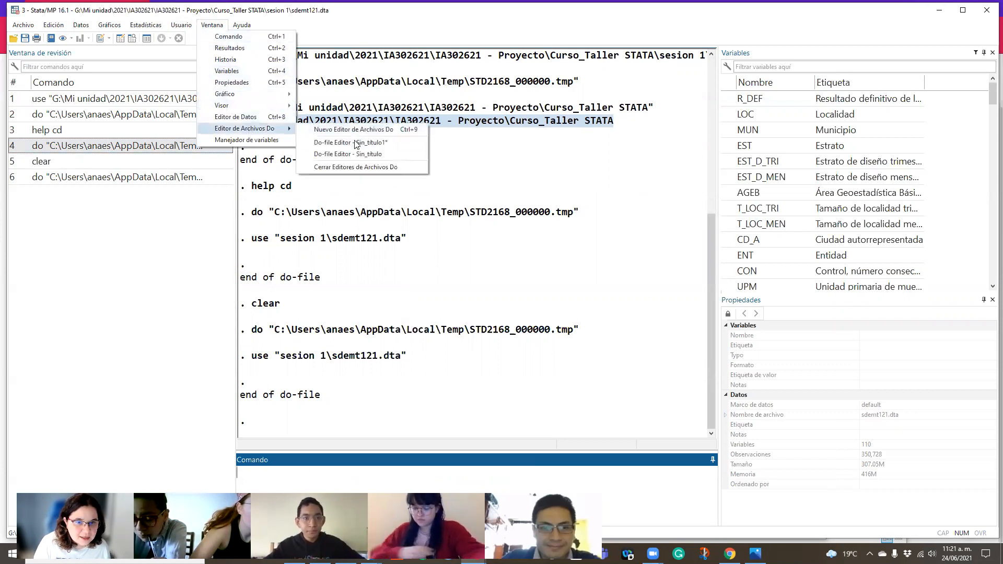
left_click(355, 142)
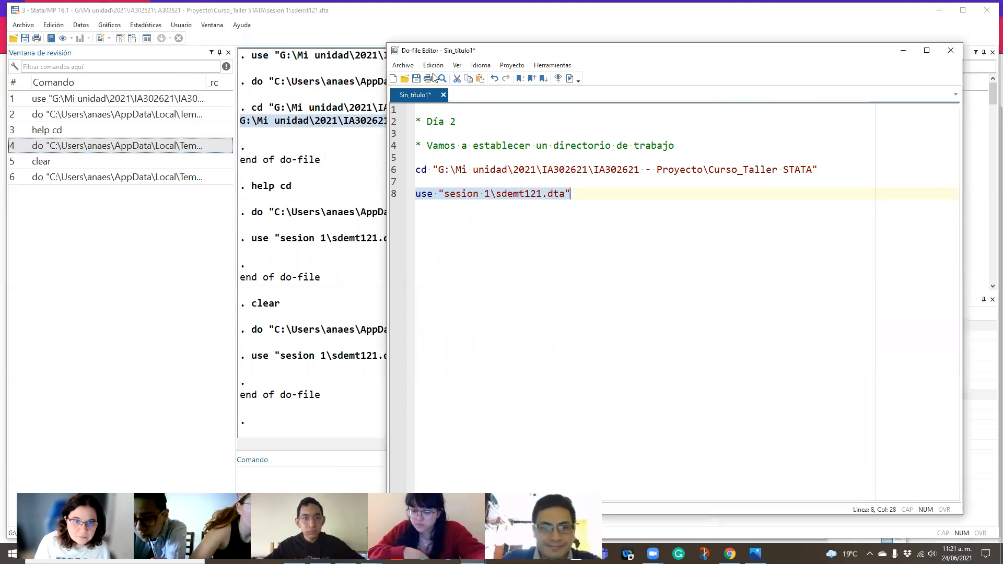
Step: Start saving the do-file, create a folder named sesion 2 inside Curso_Taller STATA, and open it as the destination
left_click(417, 79)
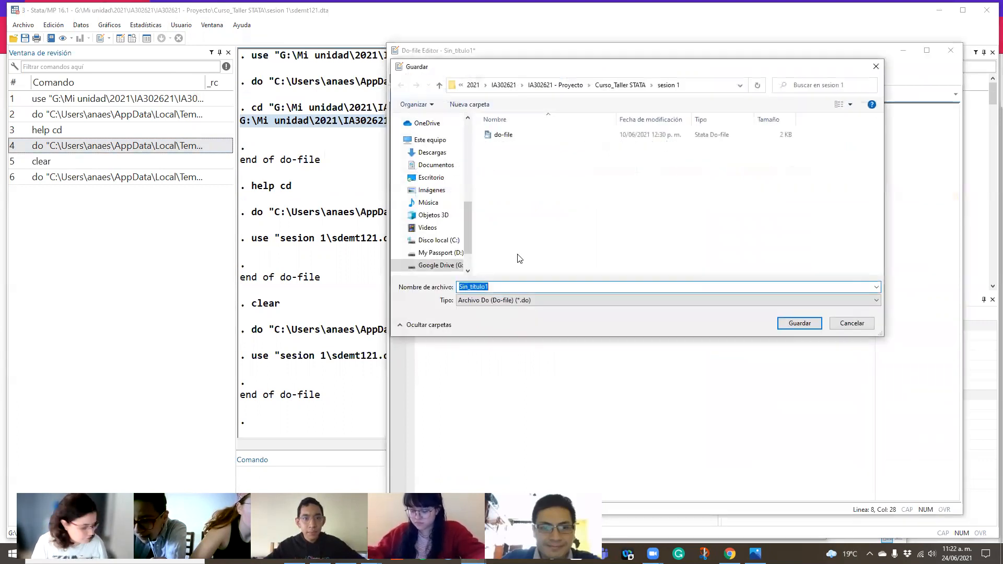
type("P")
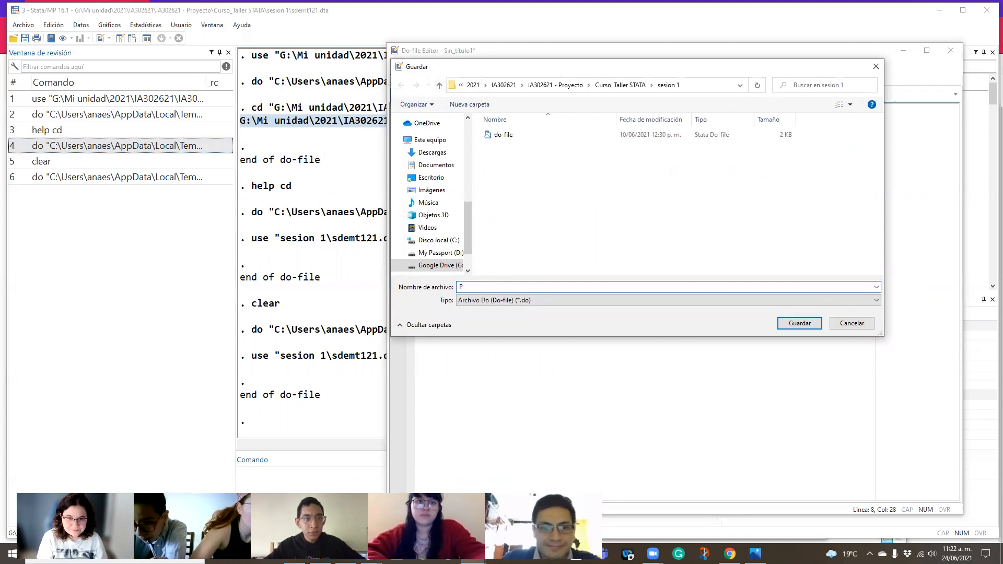
type("Día")
left_click(601, 84)
right_click(496, 197)
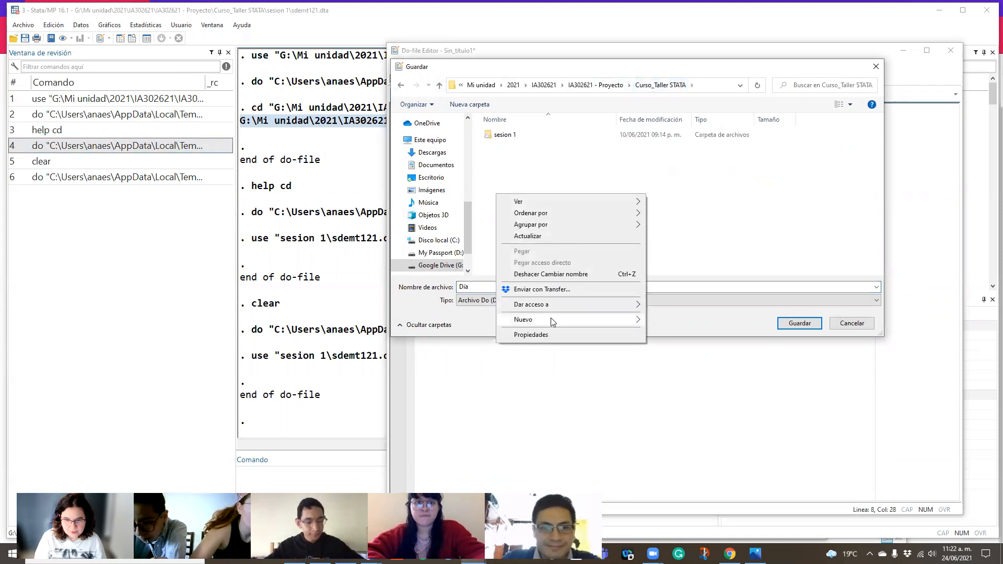
mouse_move(553, 319)
left_click(679, 325)
type("sesio")
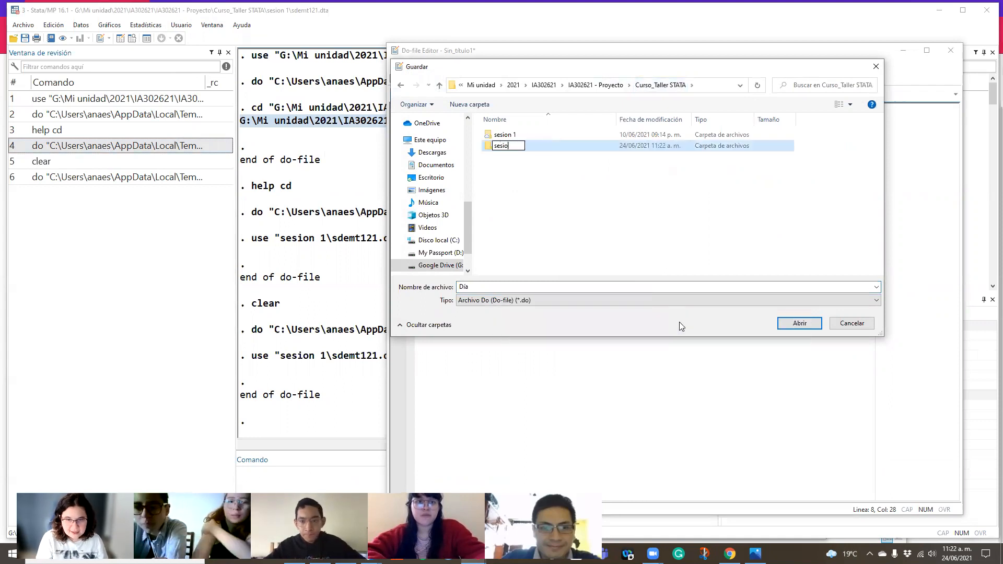
type("n 2")
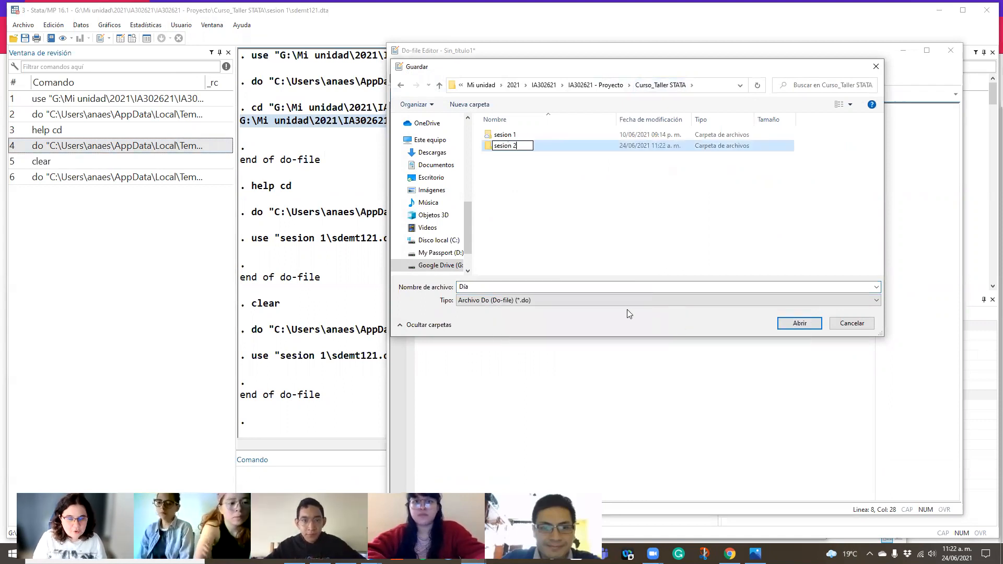
key("Return")
double_click(557, 151)
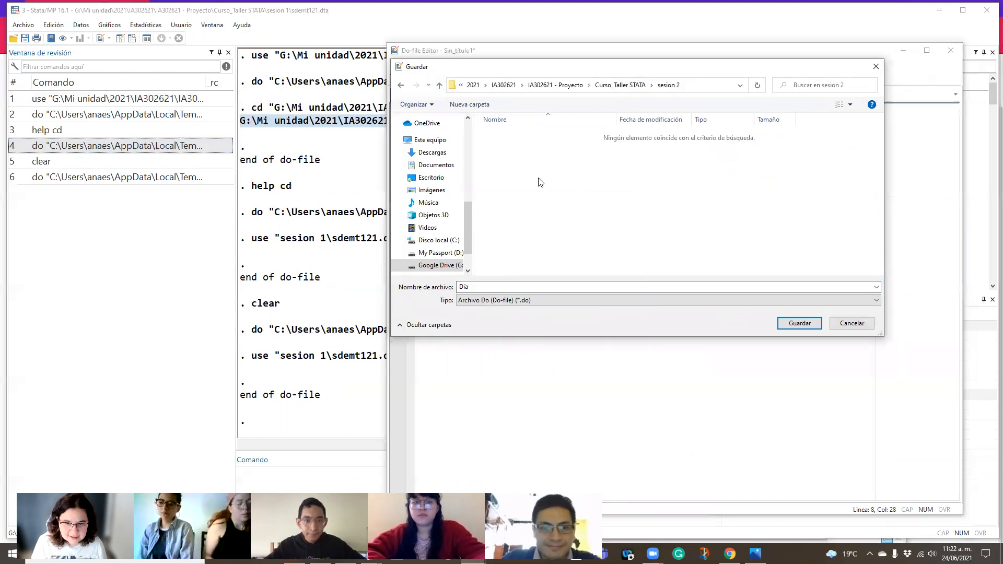
Step: Save the do-file as Día2 in the sesion 2 folder
double_click(472, 285)
left_click(472, 286)
type("2")
key("Return")
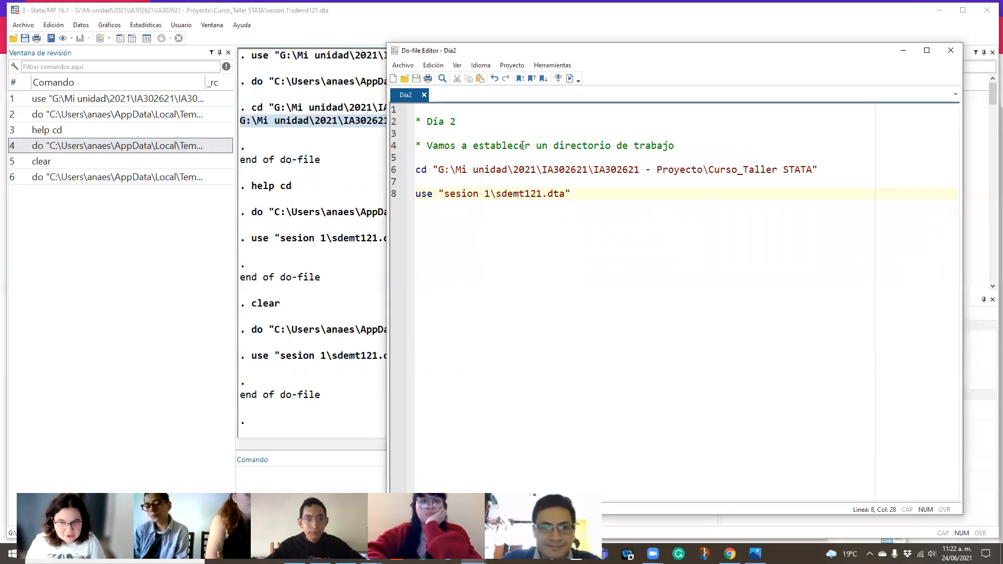
left_click_drag(438, 175, 417, 157)
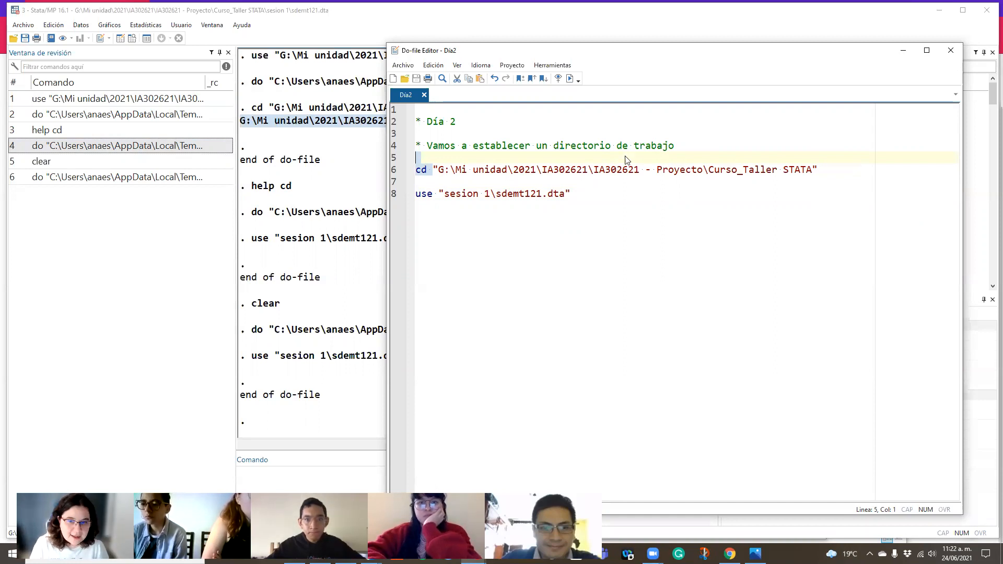
left_click_drag(438, 170, 716, 174)
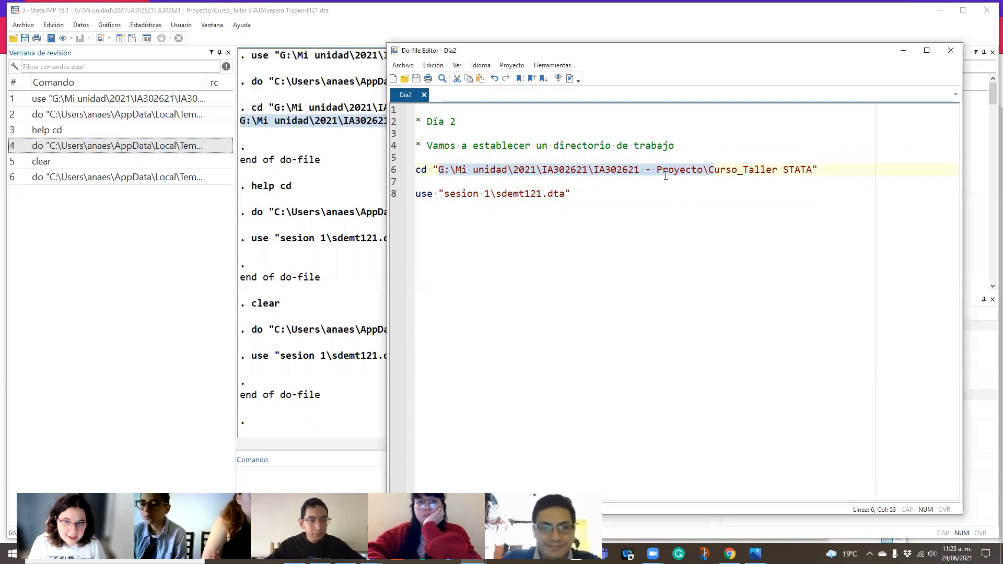
left_click(713, 169)
left_click_drag(712, 169, 824, 166)
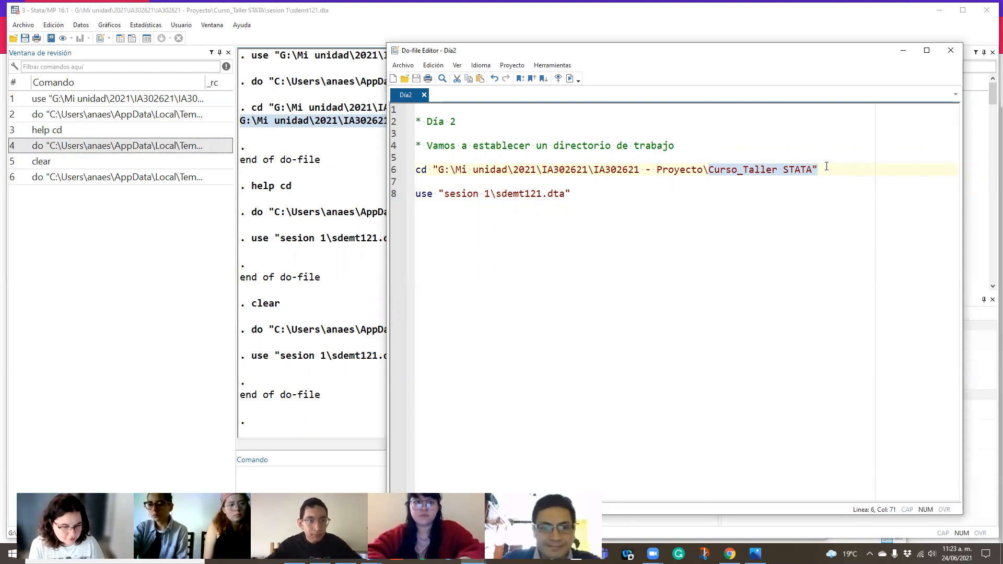
Step: Begin a save command on line 10 of the do-file with the quoted relative path "sesion 2 \"
left_click(609, 218)
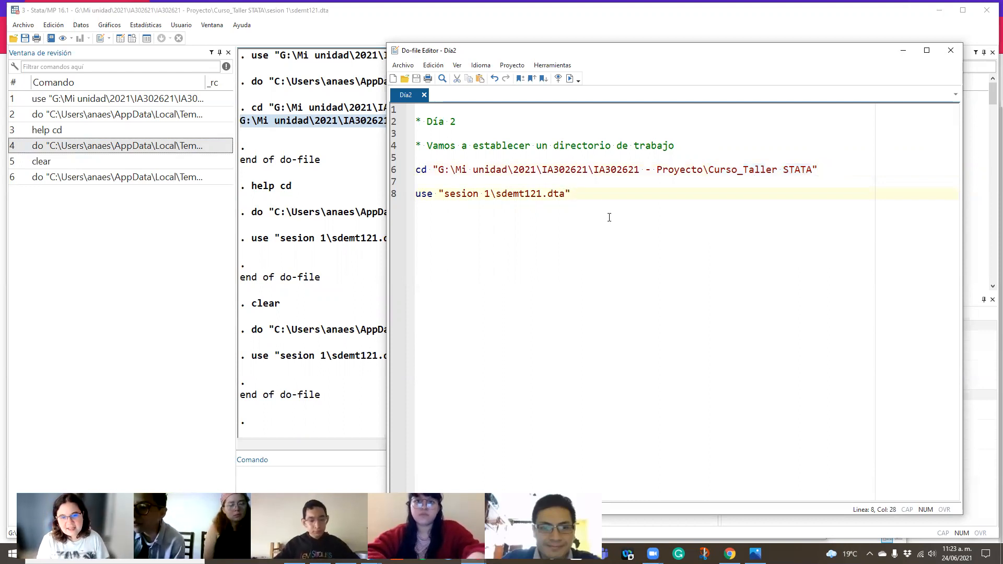
key("Return")
key("Return")
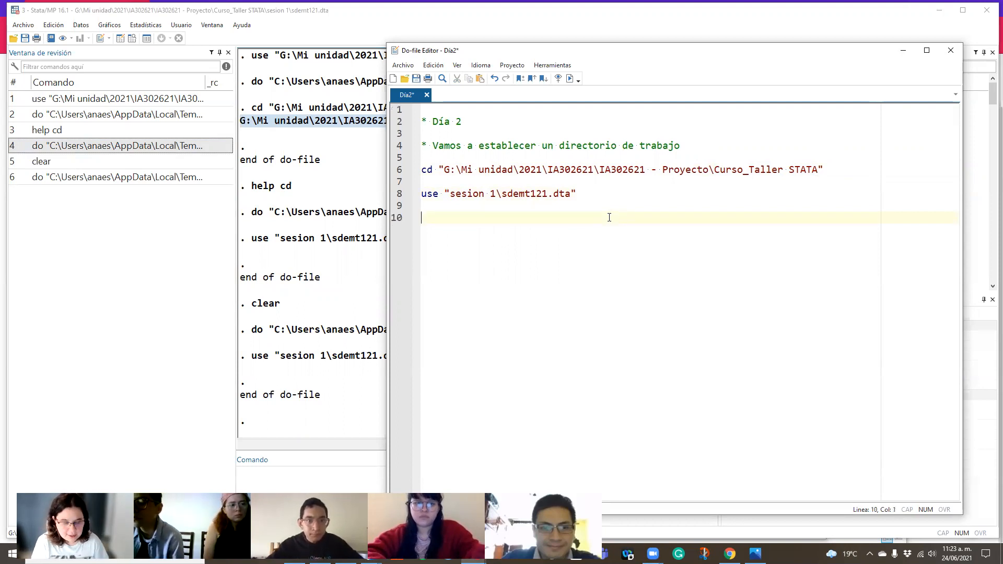
type("sa")
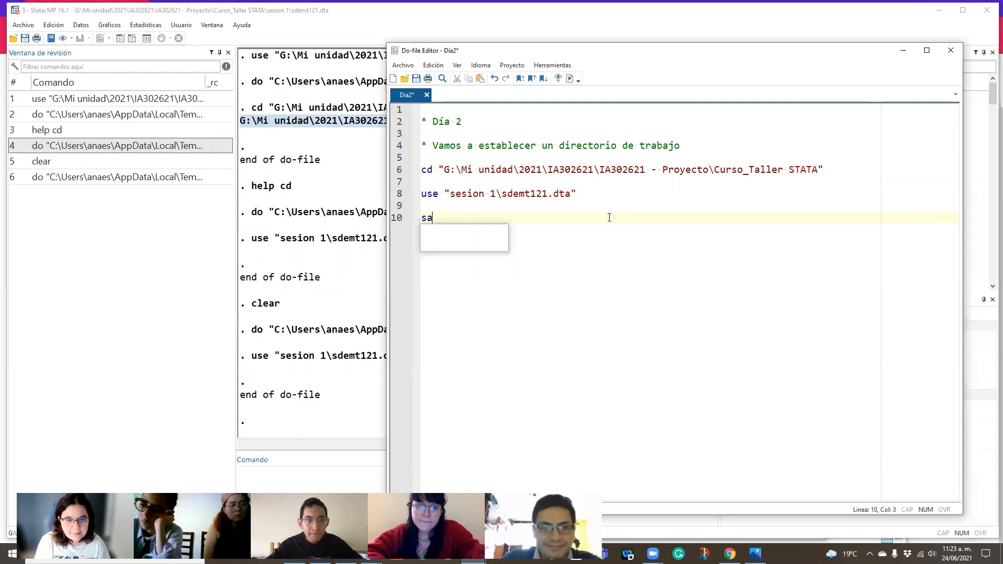
type("ve \"")
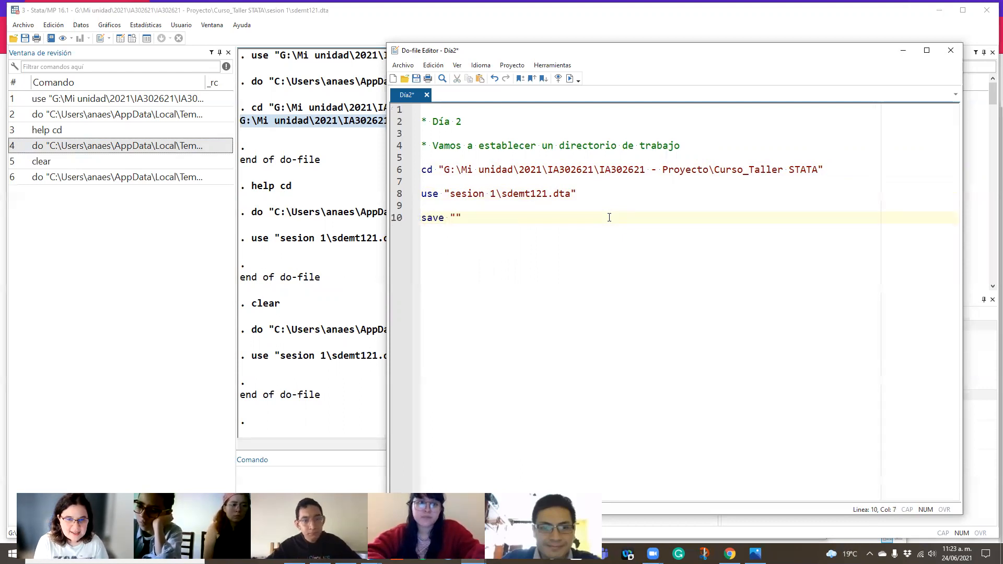
type("sesion 2")
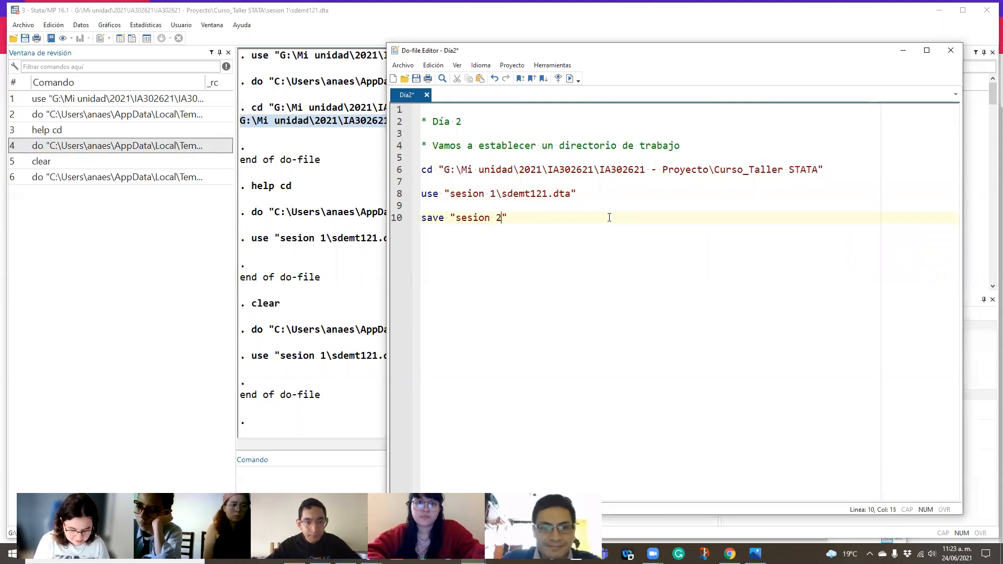
left_click(499, 195)
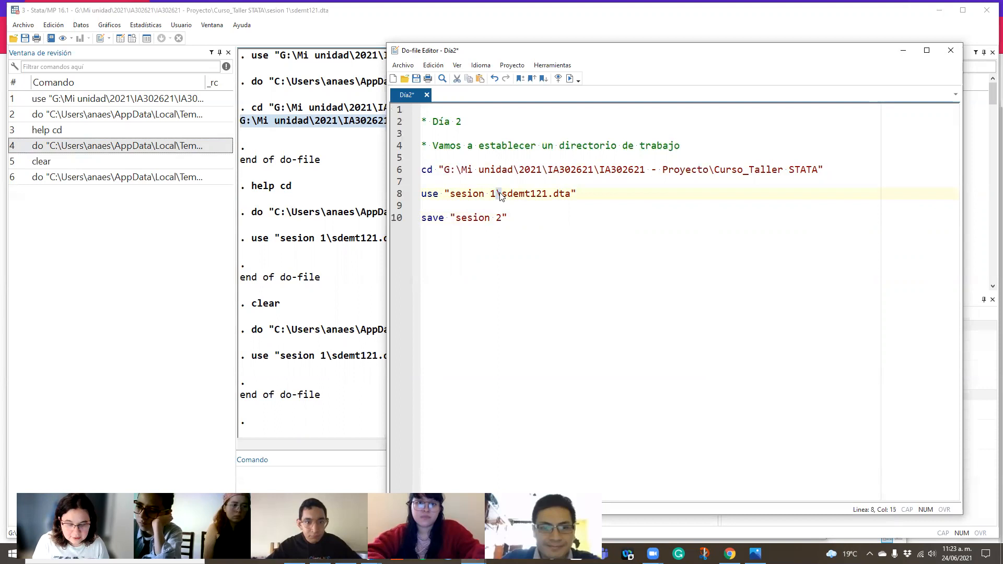
key("Down")
key("Down")
type("\\")
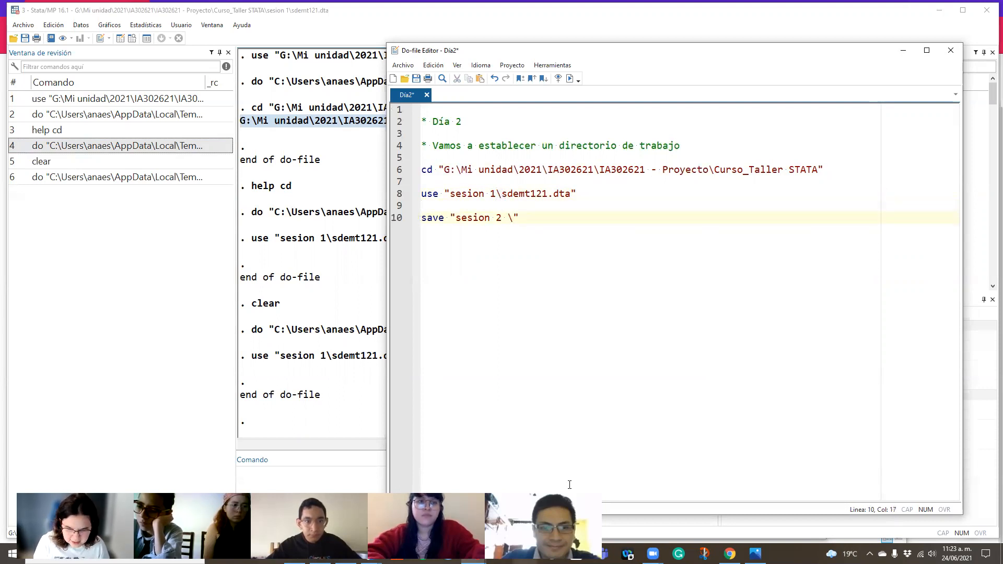
Step: Check the Curso_Taller STATA folder in File Explorer, and complete the do-file's save line with sdemt121.dta and the replace option
left_click(294, 554)
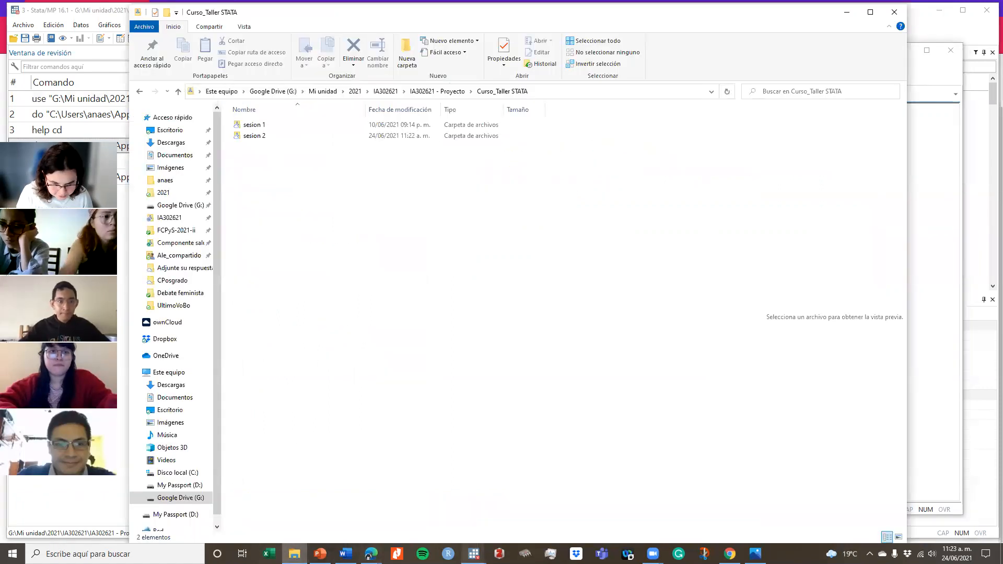
mouse_move(474, 553)
left_click(635, 509)
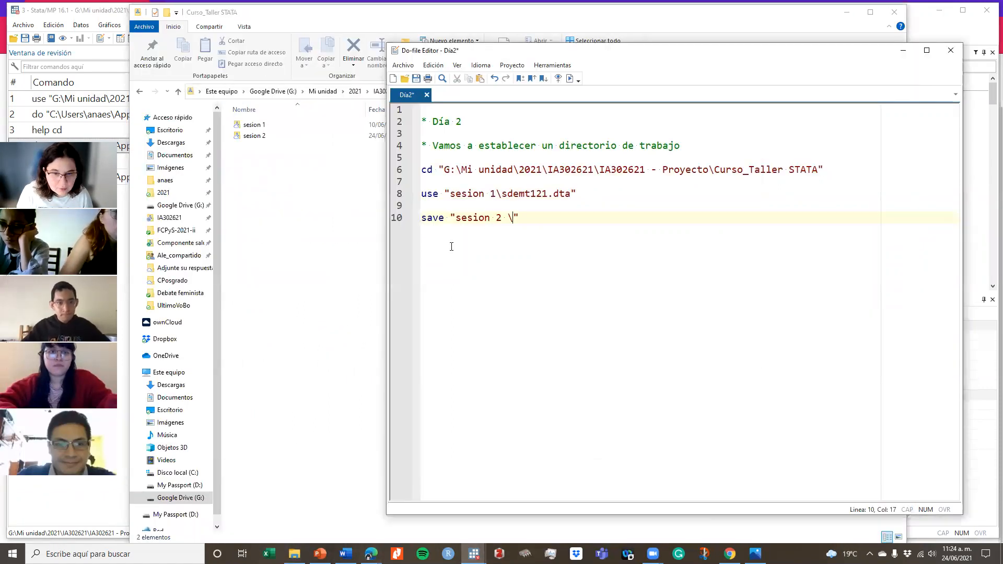
left_click(512, 209)
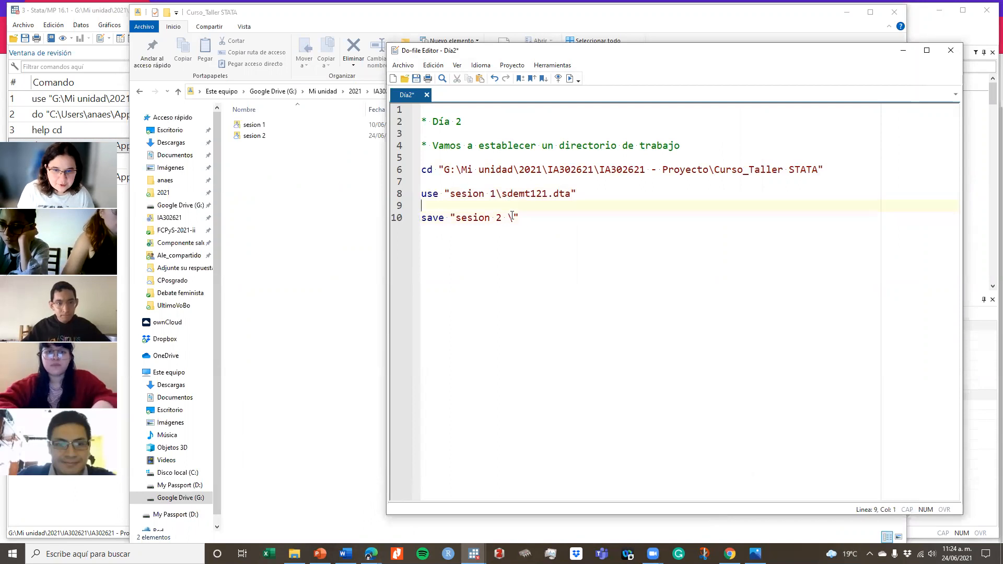
left_click(512, 216)
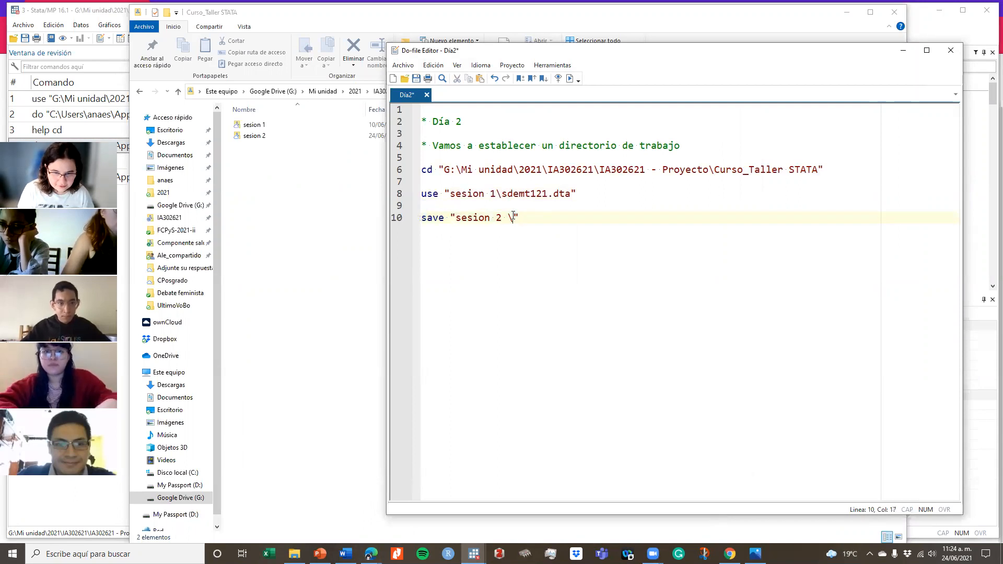
type("sdemt121.d")
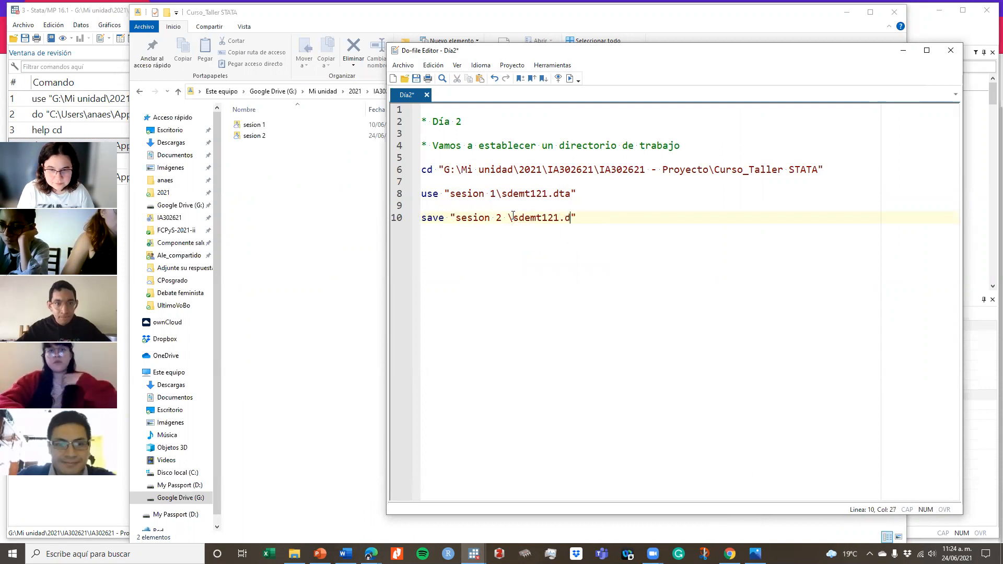
type("ta")
left_click(604, 216)
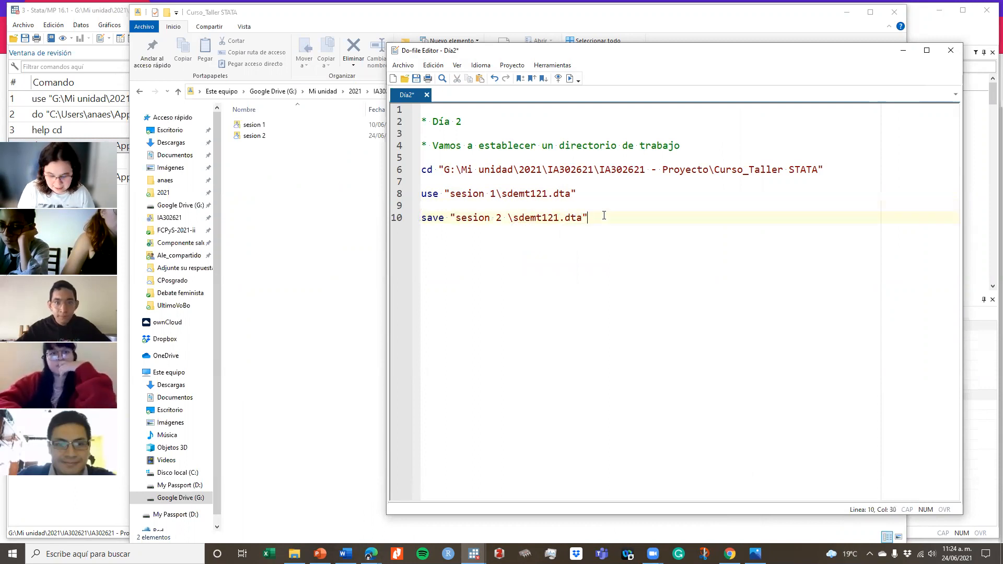
type(", replace")
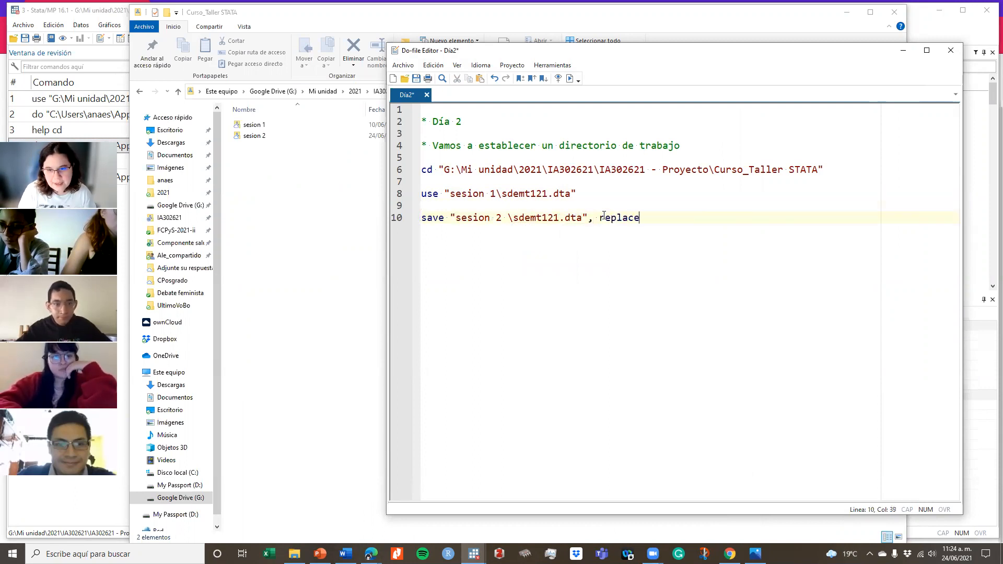
Step: Add the clear option after a comma to the use command on line 8
left_click(590, 198)
type(", su")
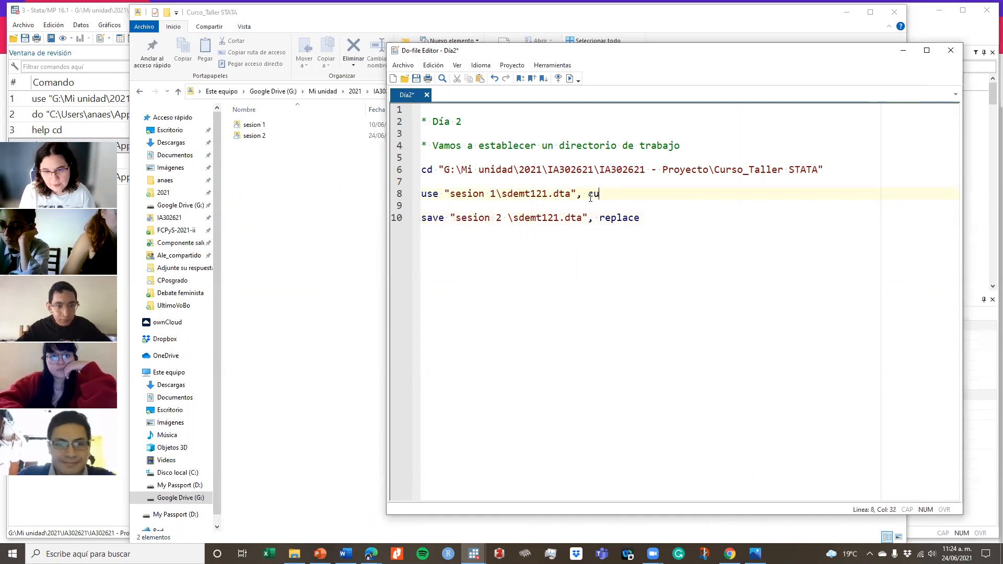
key("BackSpace")
key("BackSpace")
type("clear")
triple_click(590, 198)
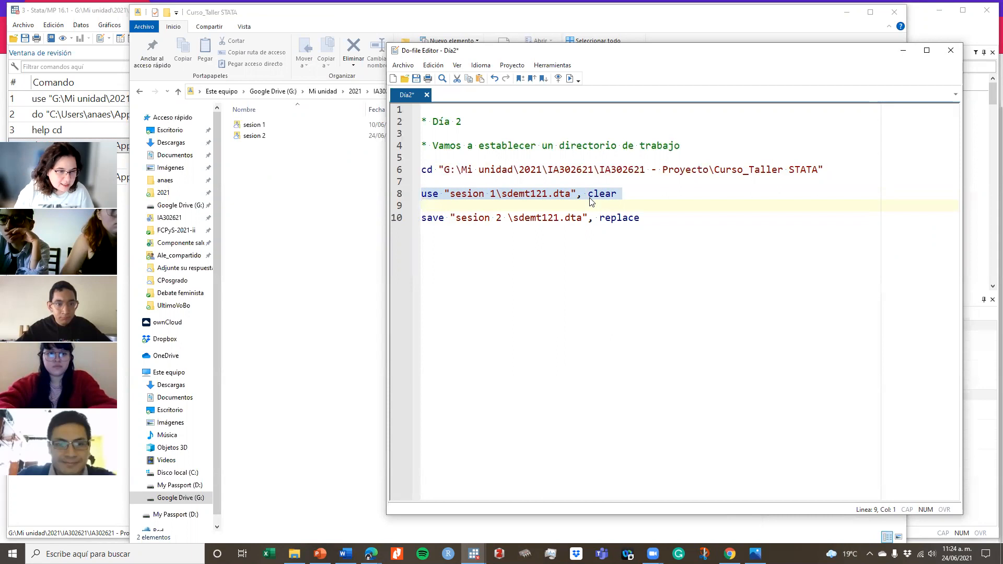
left_click(588, 184)
left_click(678, 195, "shift")
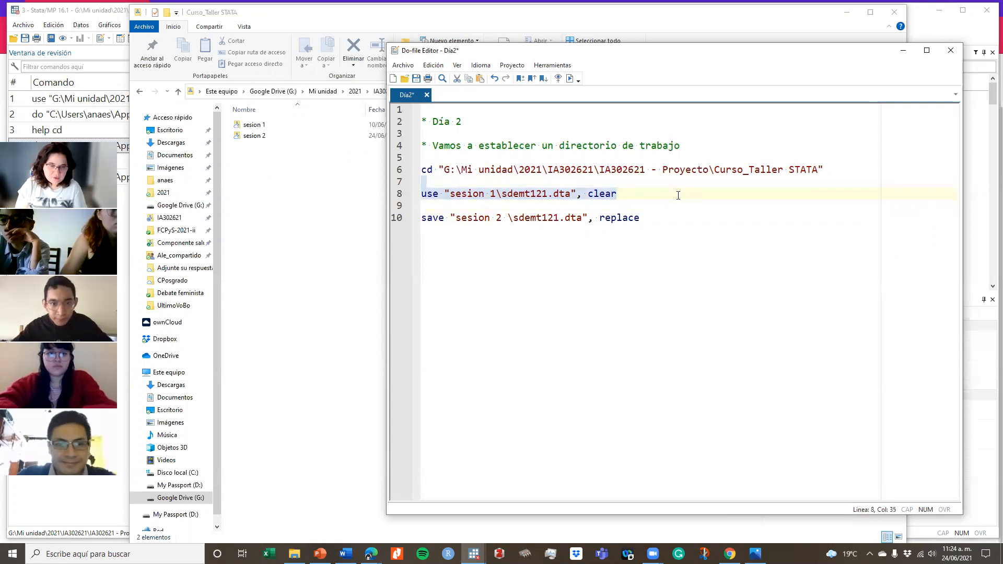
left_click(658, 203)
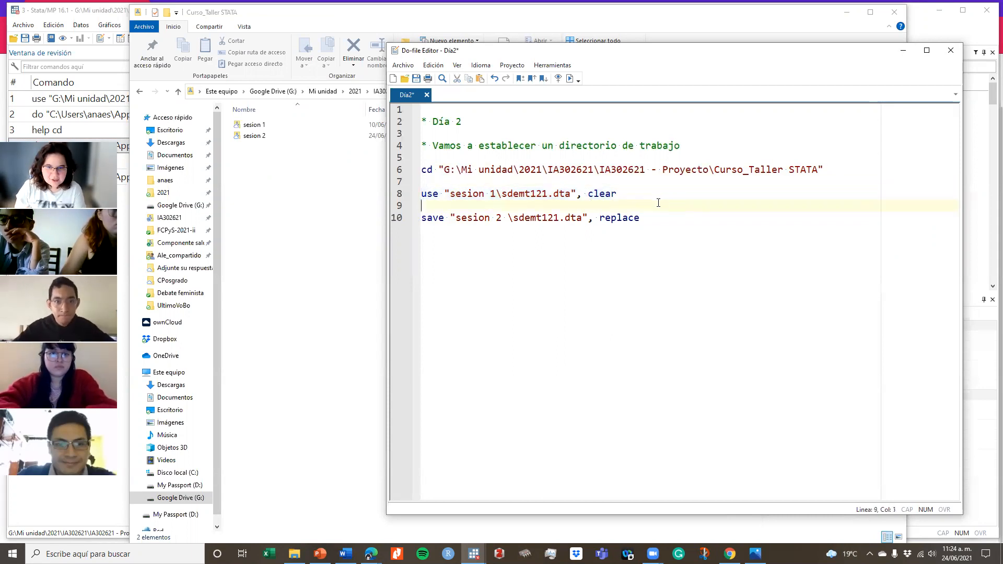
left_click_drag(576, 195, 619, 195)
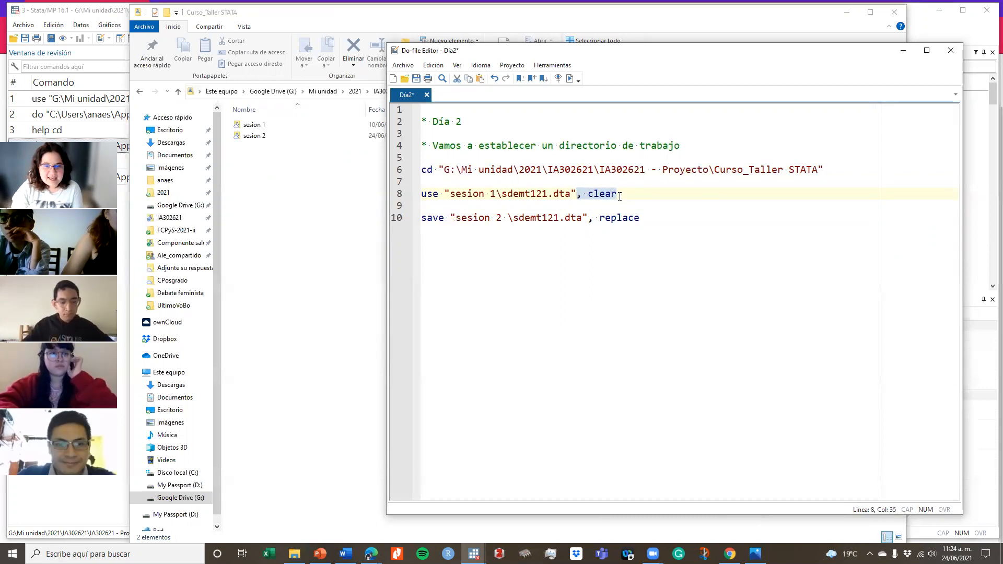
Step: Remove the extra space before the backslash in line 10's save path so it reads "sesion 2\sdemt121.dta"
left_click(463, 218)
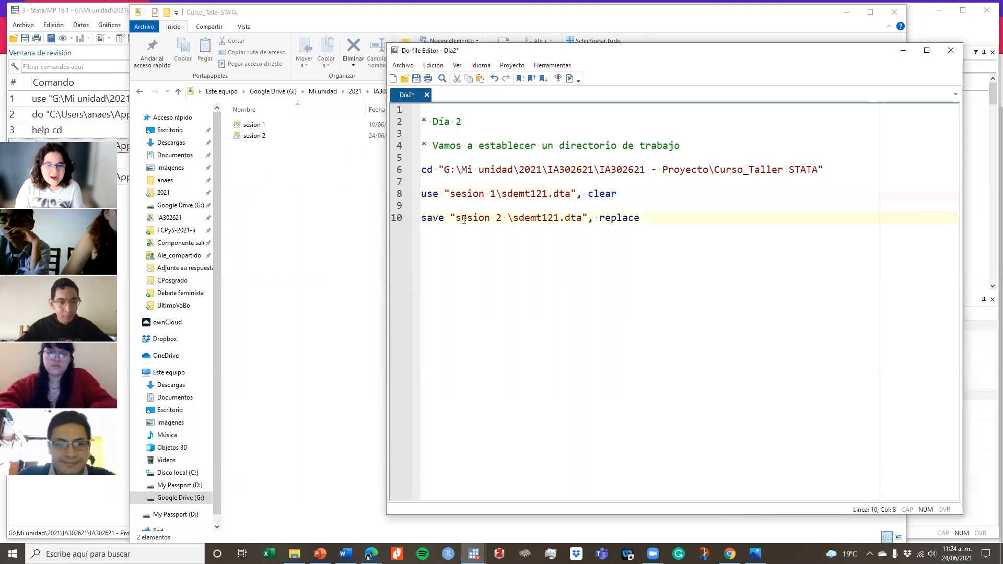
left_click_drag(455, 218, 495, 218)
left_click(504, 219)
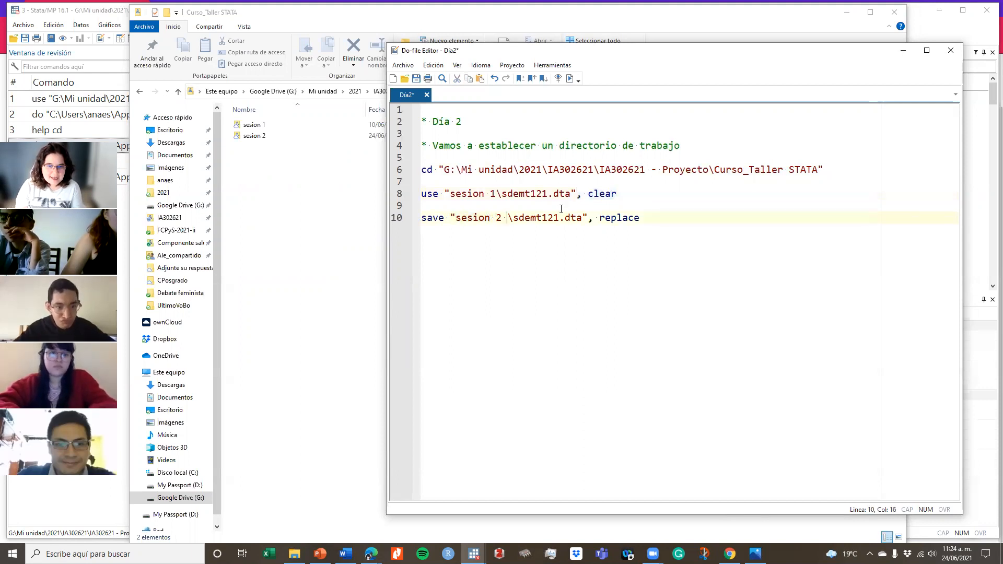
key("BackSpace")
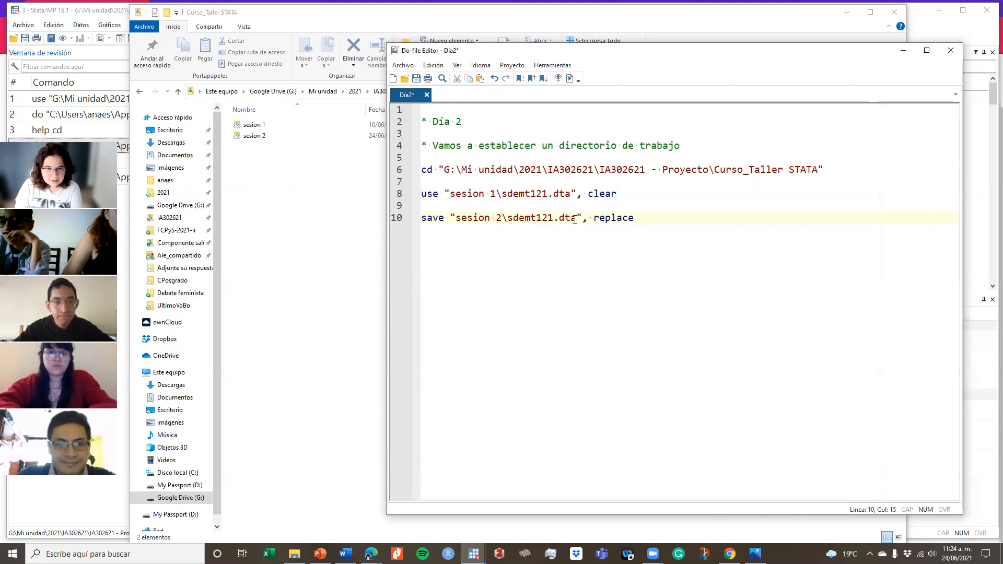
Step: Run only the save command on line 10 and check its output in the main Stata window
left_click_drag(635, 218, 594, 218)
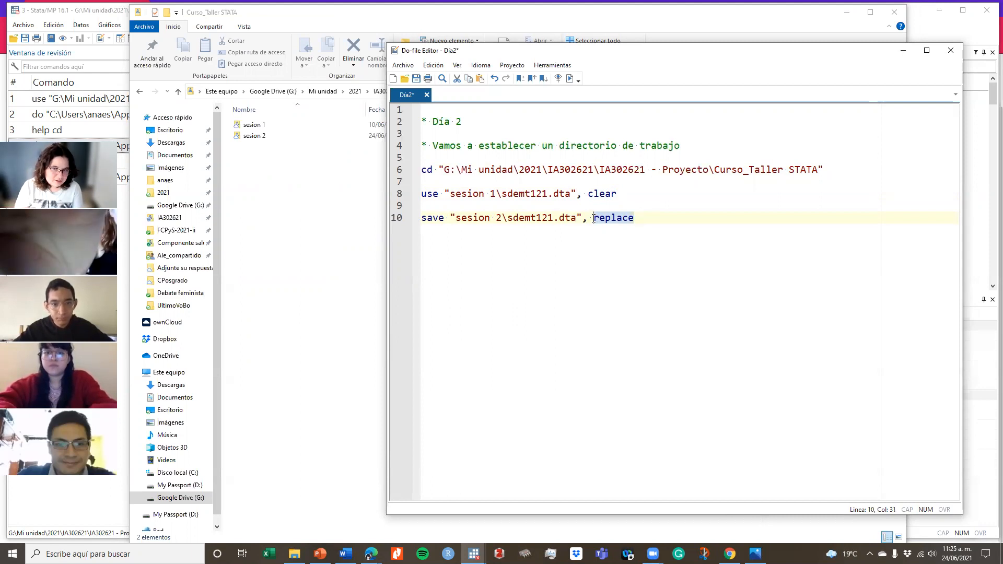
triple_click(551, 218)
left_click(570, 79)
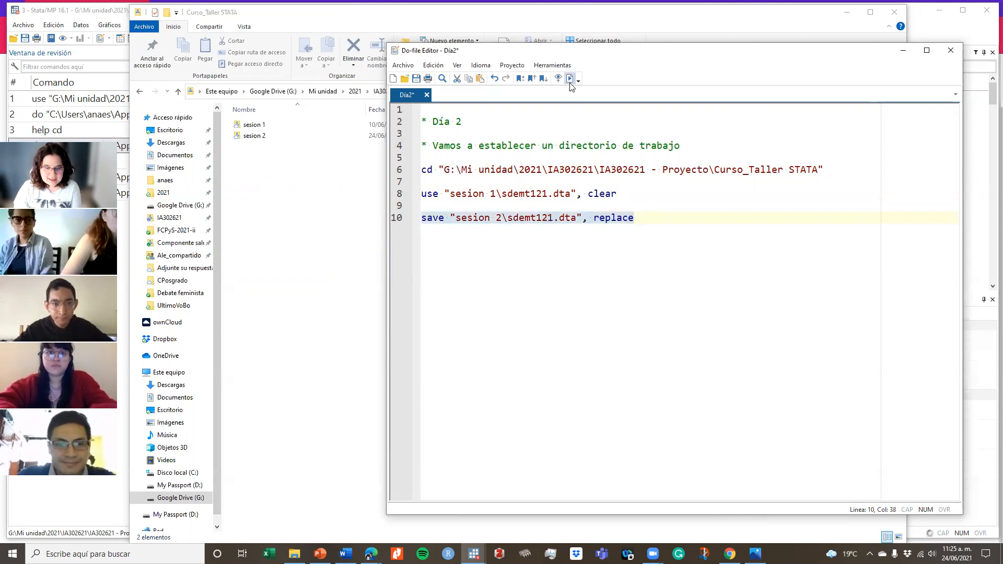
mouse_move(473, 553)
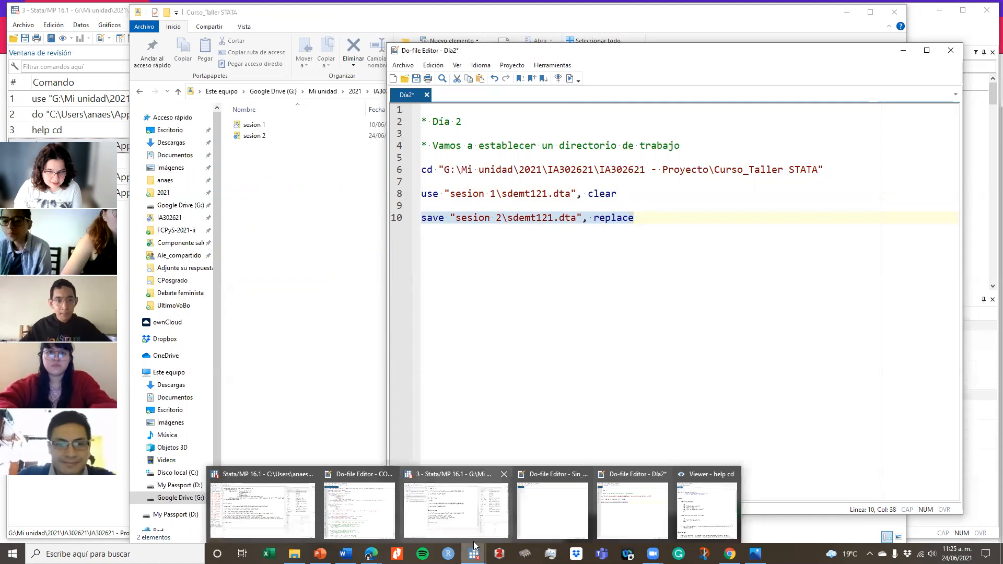
left_click(476, 517)
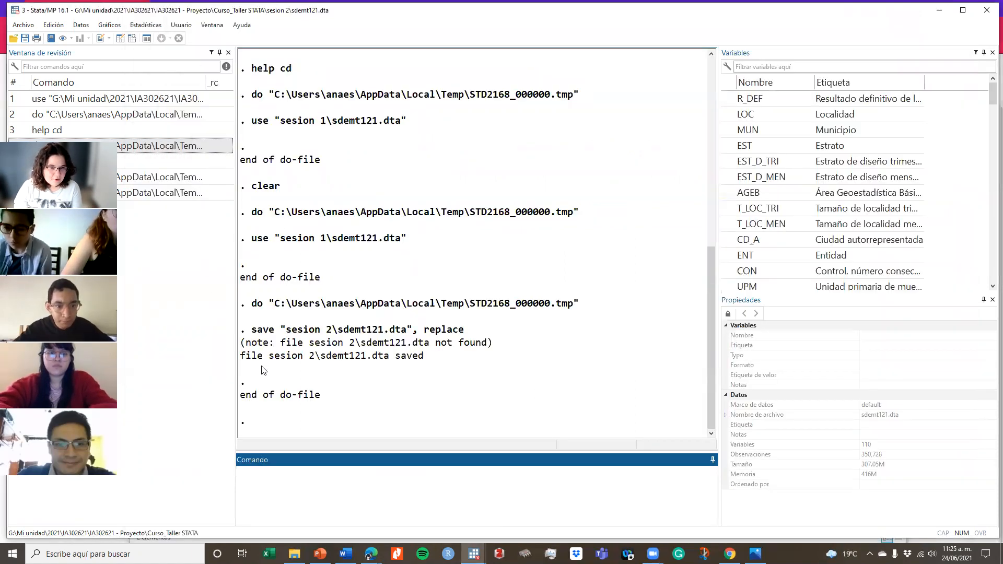
left_click_drag(251, 330, 514, 347)
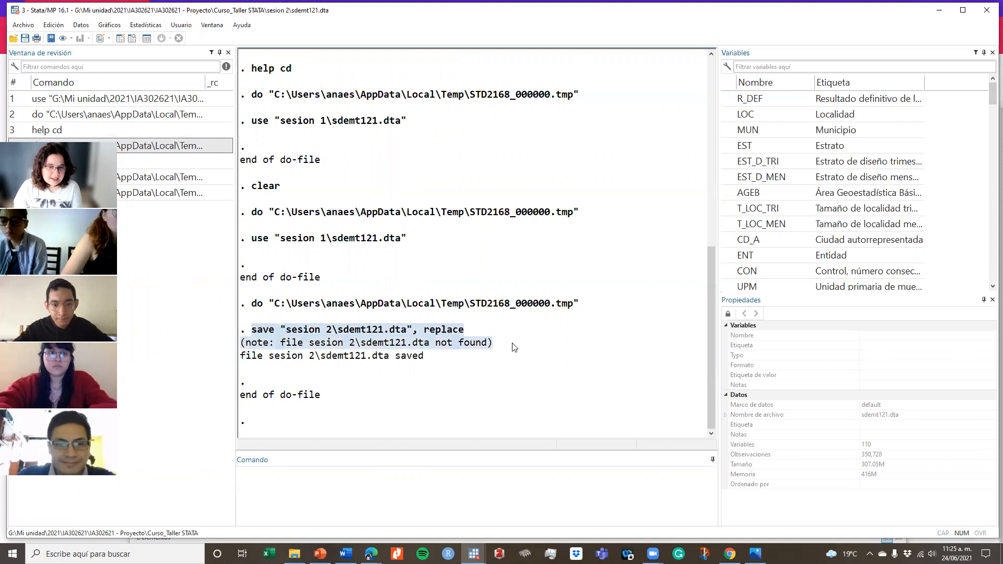
left_click_drag(426, 357, 254, 355)
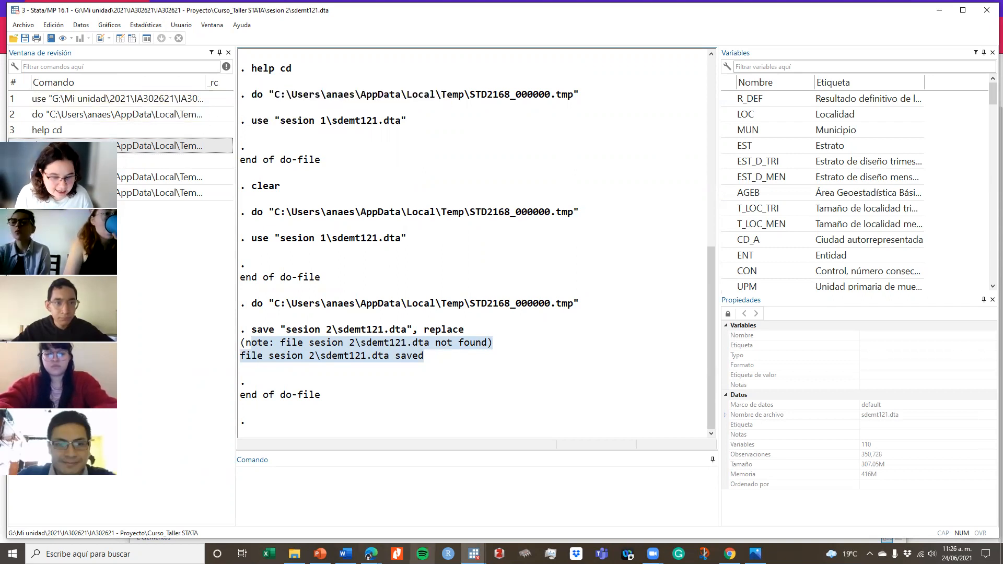
Step: Return to the Día2 do-file and add the comment heading "*** CREAR VARIABLES" on line 12
mouse_move(473, 553)
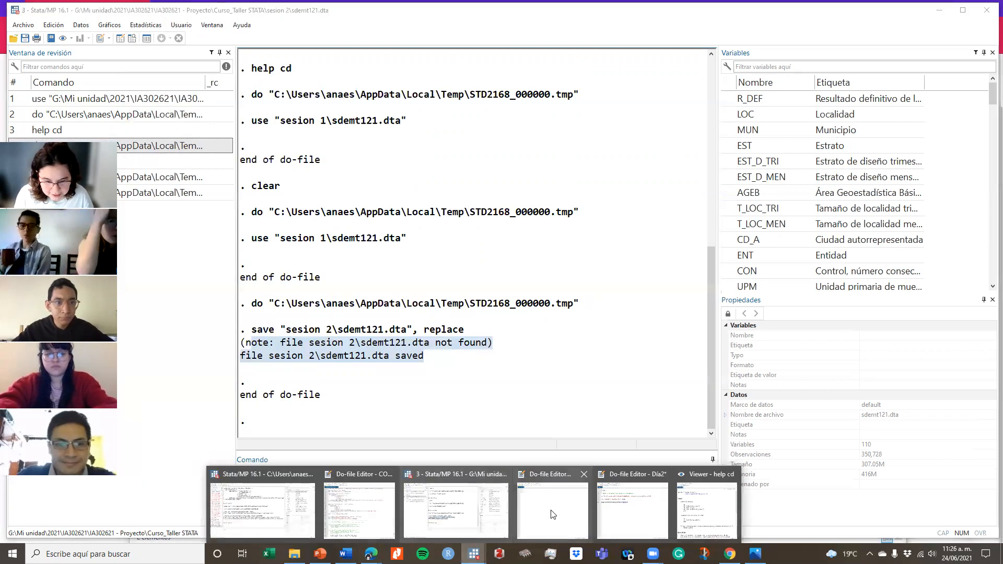
left_click(633, 510)
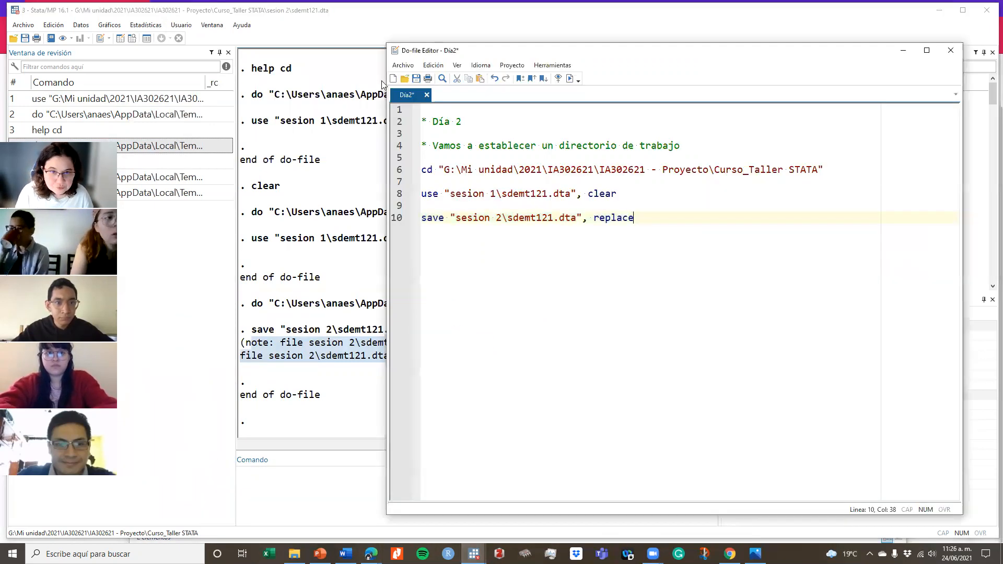
key("Return")
key("Return")
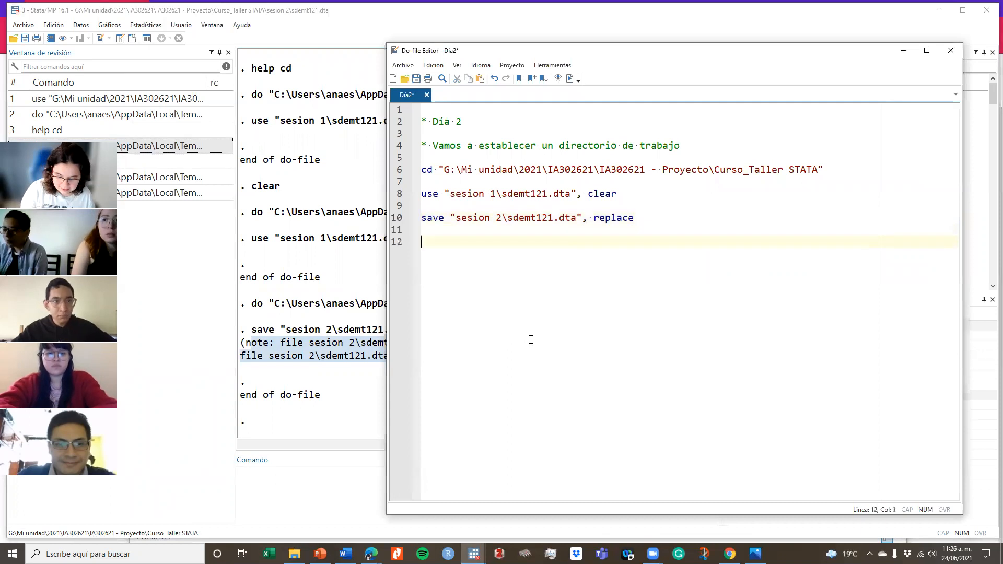
type("*** C")
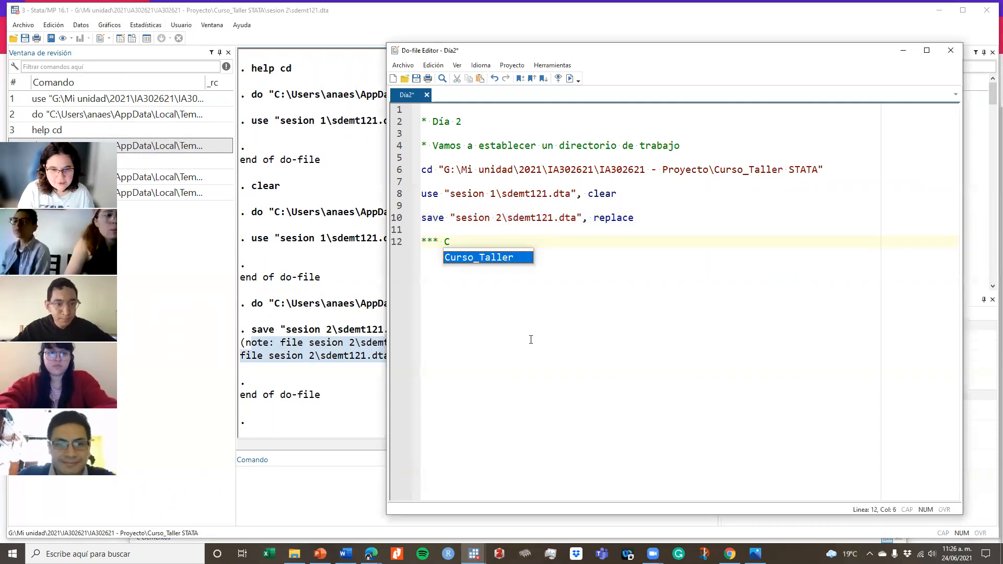
type("REAR VARIABLES")
key("Return")
key("Return")
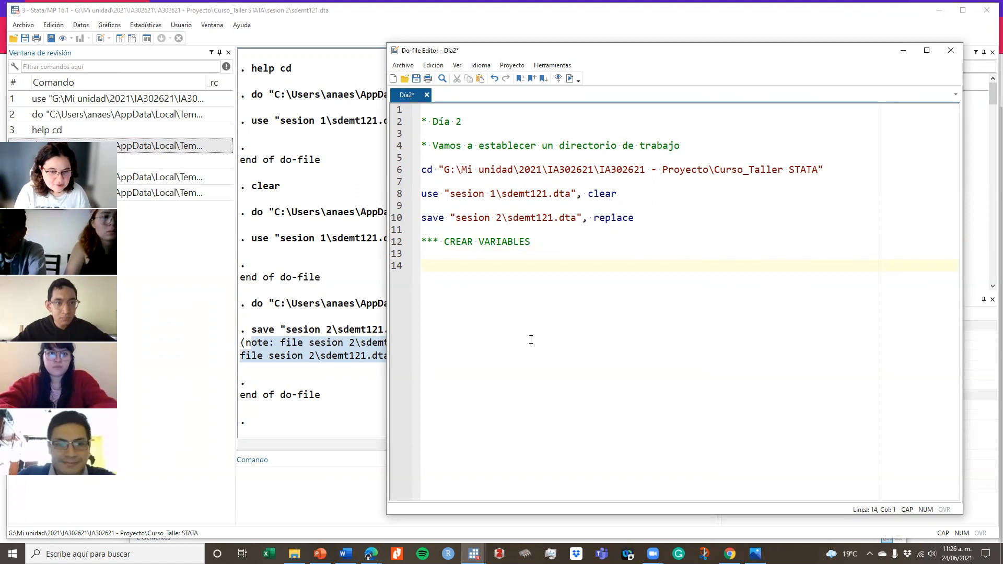
Step: Write the command generate x=1 on line 14, using the editor's autocompletion for generate
type("generate")
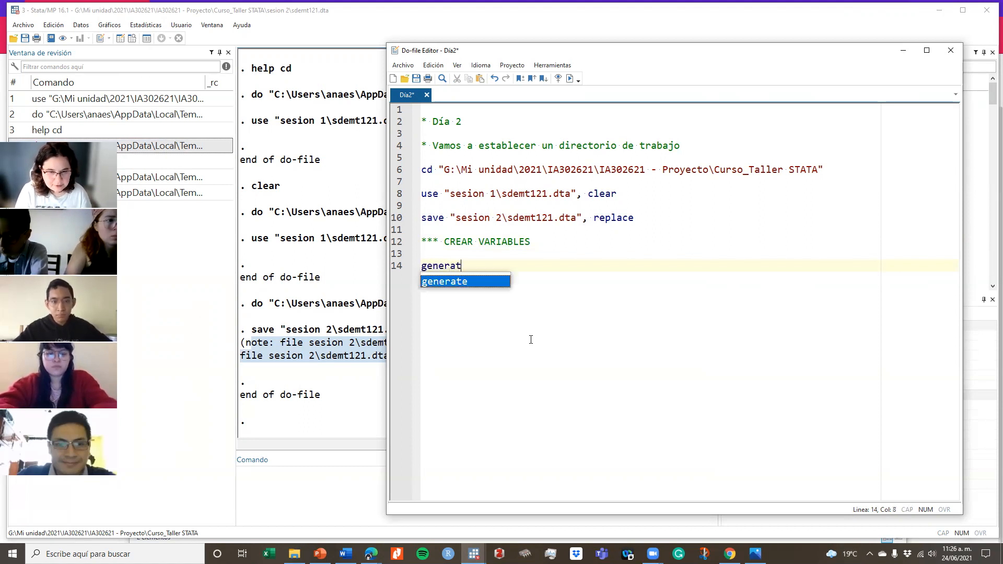
key("BackSpace")
key("BackSpace")
key("BackSpace")
key("BackSpace")
key("BackSpace")
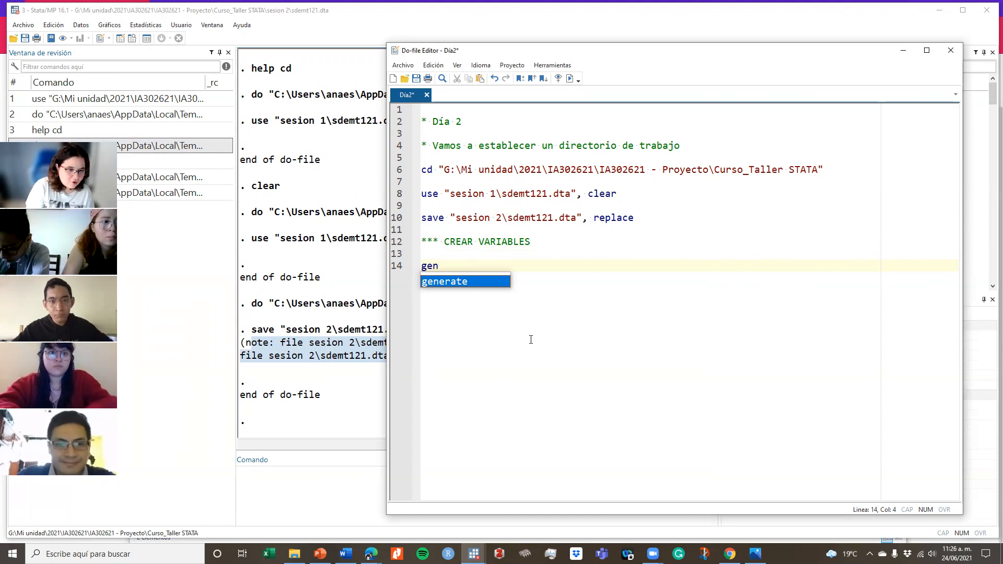
key("BackSpace")
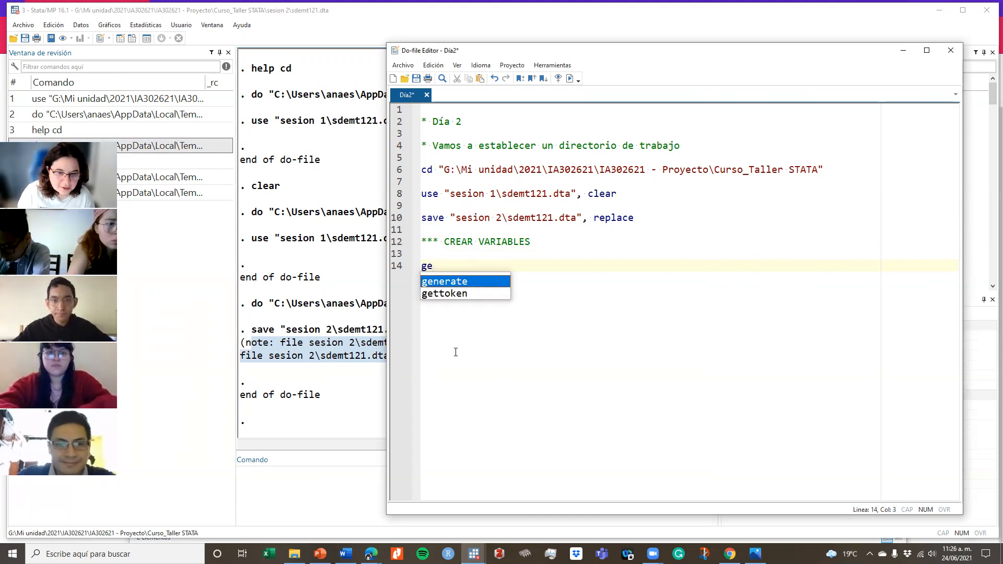
double_click(491, 283)
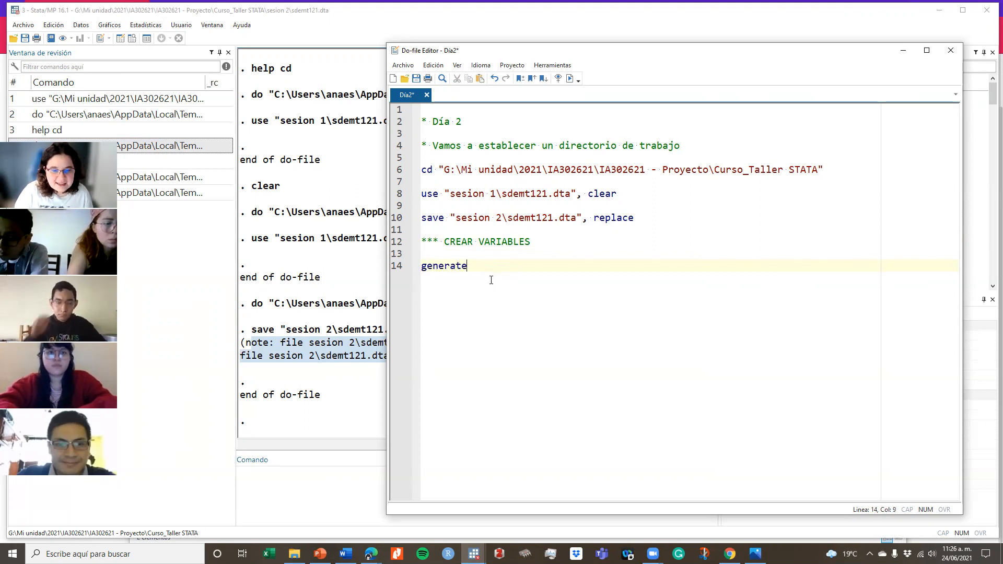
type("x=")
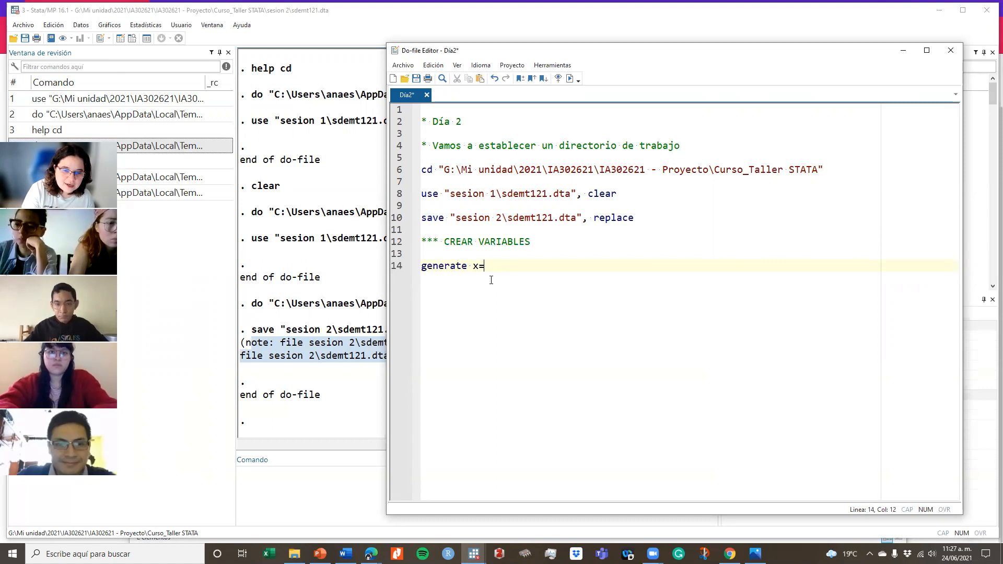
type("1")
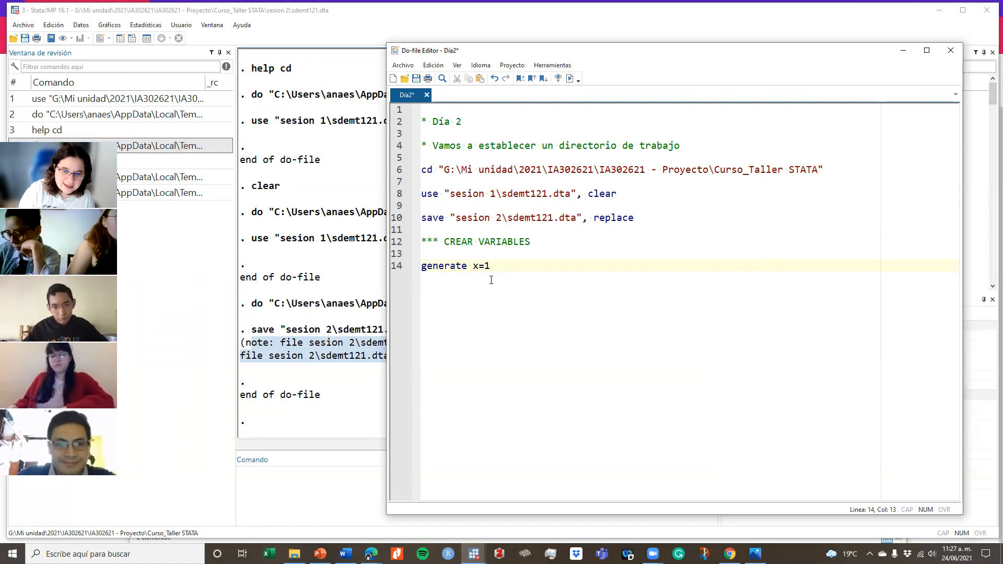
Step: Run the whole do-file, check the end of the dataset's variable list for x, and return to the do-file
left_click(571, 79)
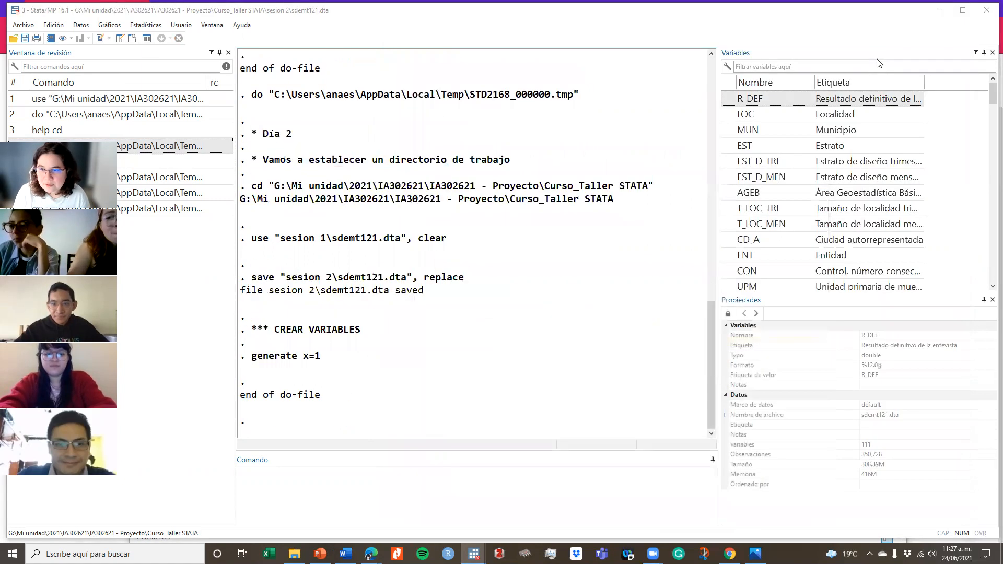
left_click_drag(991, 99, 982, 298)
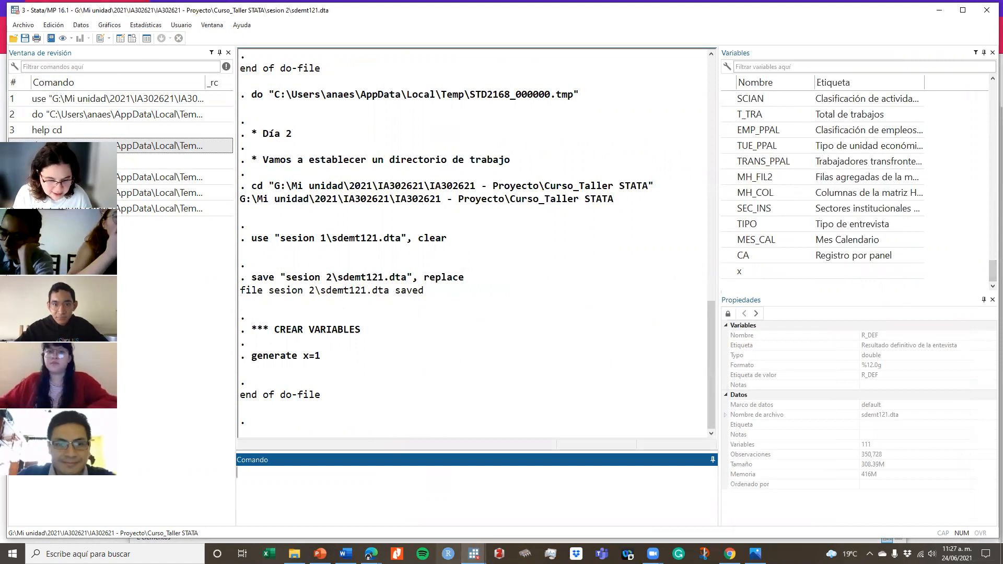
left_click(474, 553)
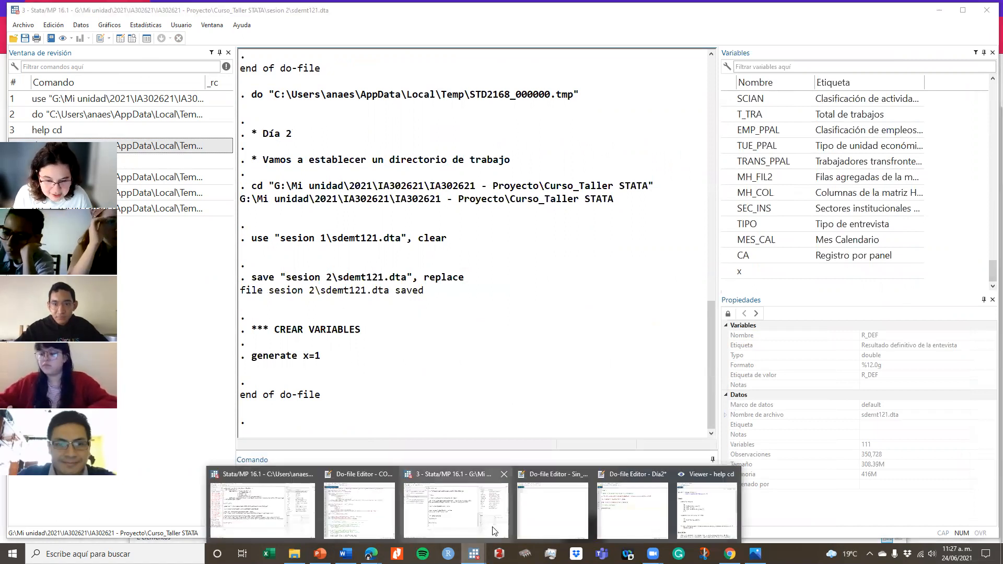
left_click(641, 519)
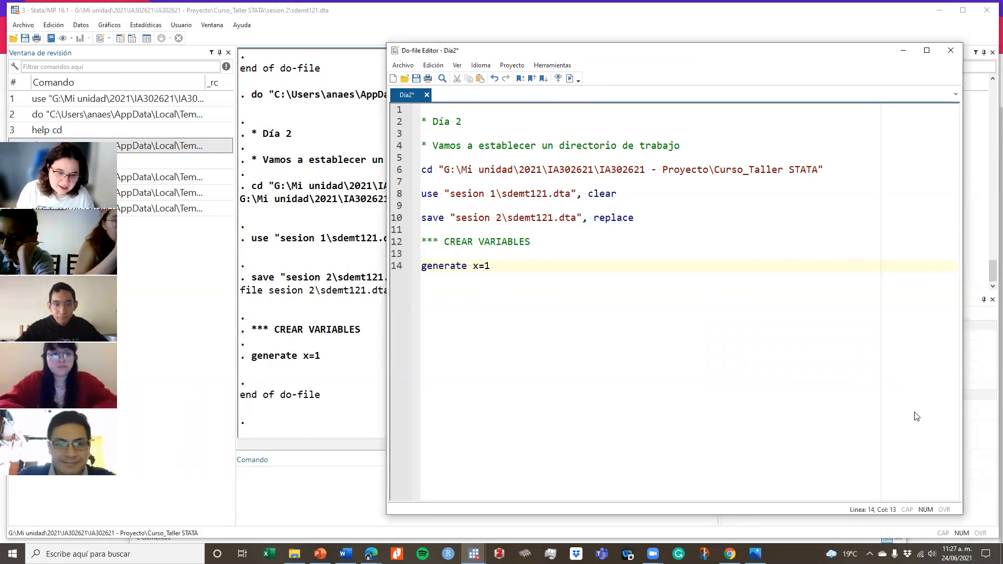
Step: Open the Stata help with help gen and examine the syntax, description, options and examples for generate and replace
left_click(277, 500)
type("help gen")
key("Return")
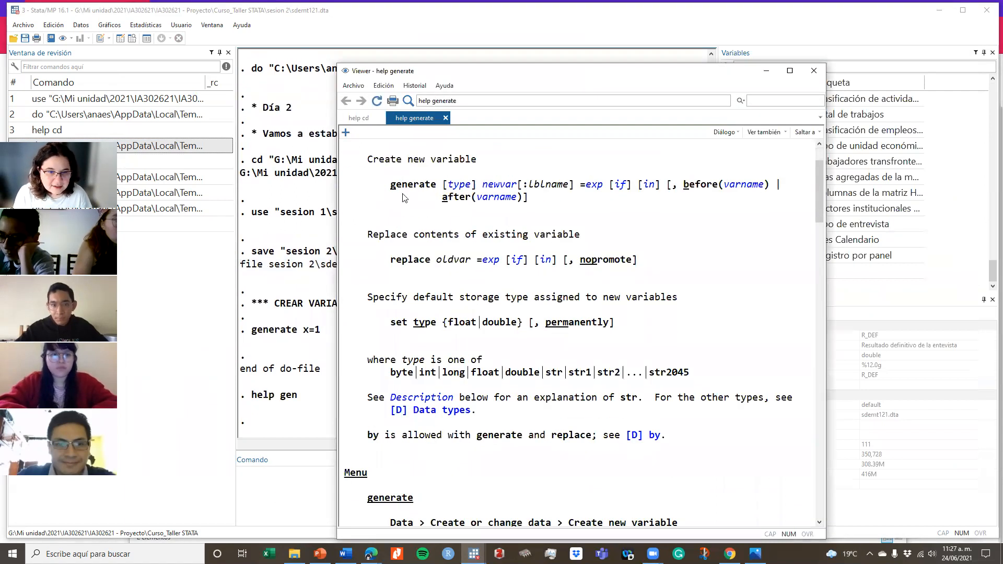
scroll(598, 209, "down", 8)
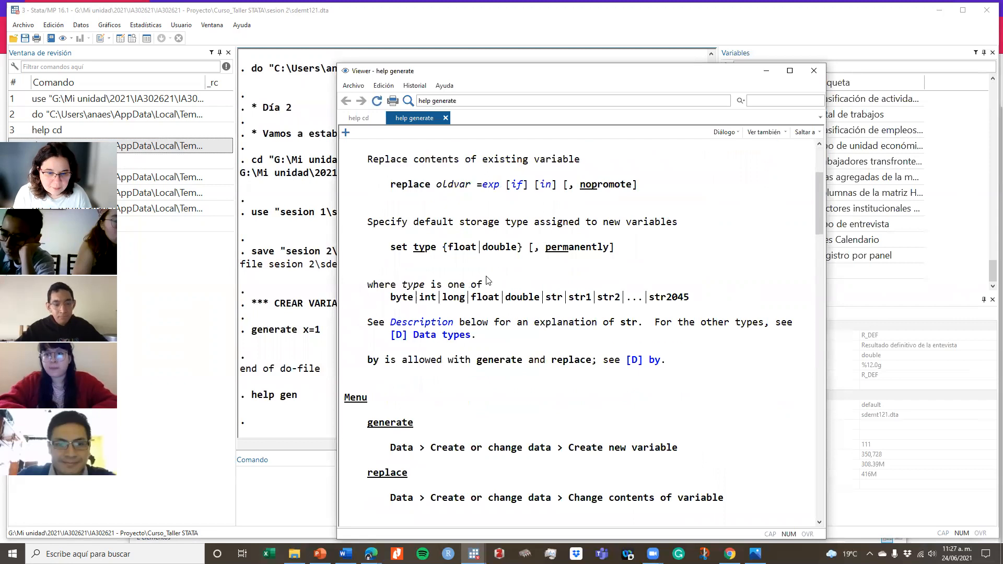
scroll(496, 318, "up", 8)
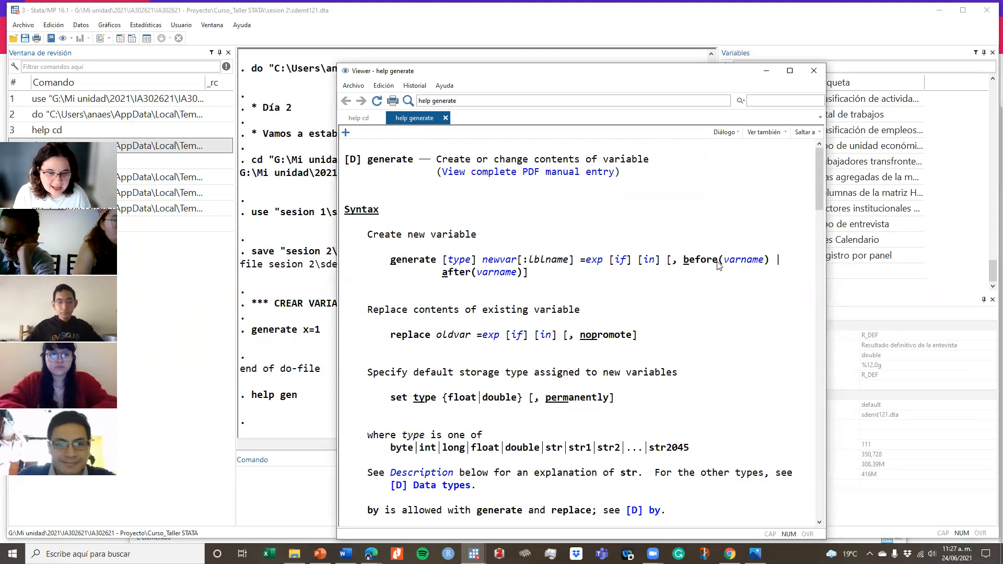
left_click_drag(477, 336, 638, 340)
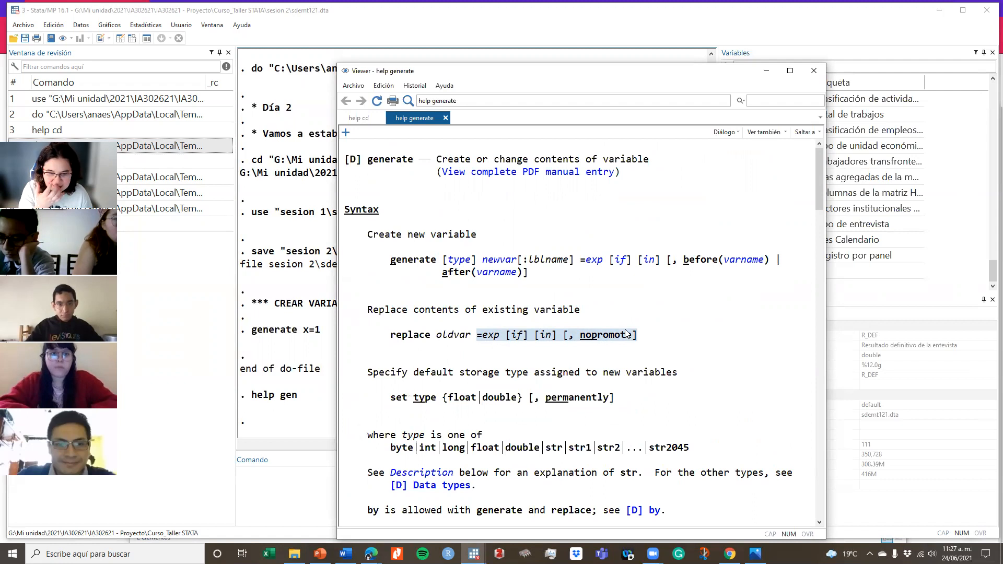
scroll(591, 405, "down", 12)
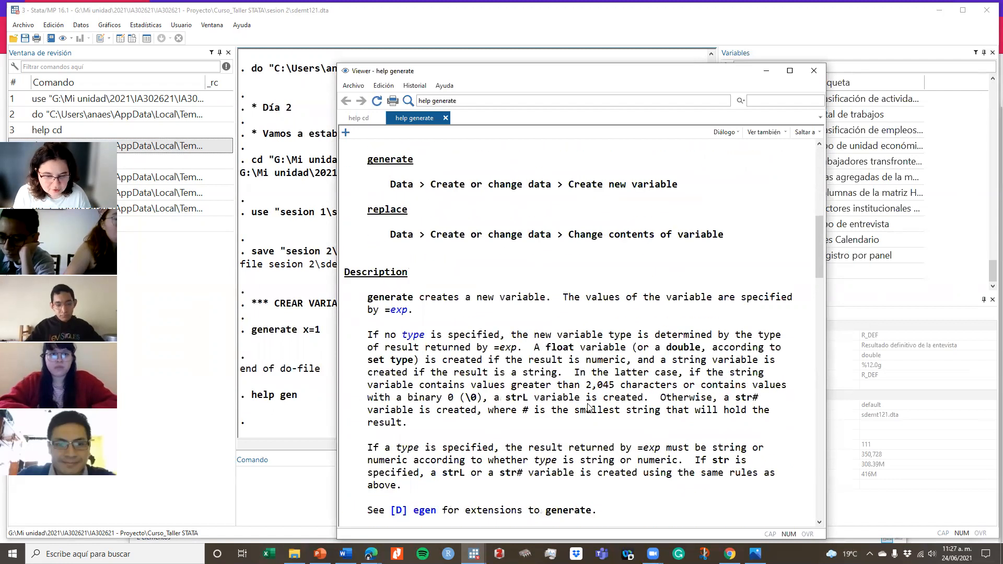
scroll(588, 407, "down", 15)
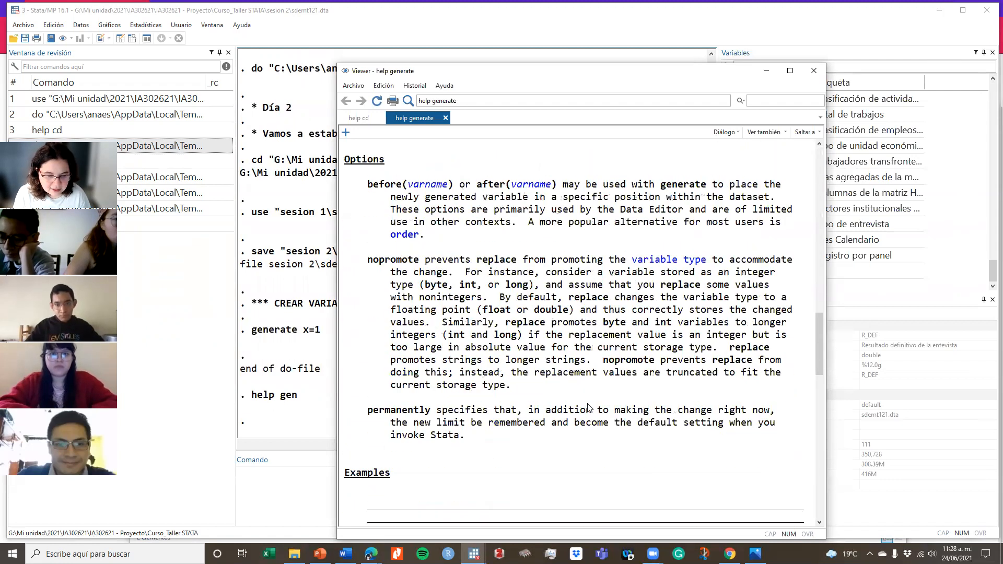
scroll(589, 407, "down", 6)
scroll(590, 408, "down", 2)
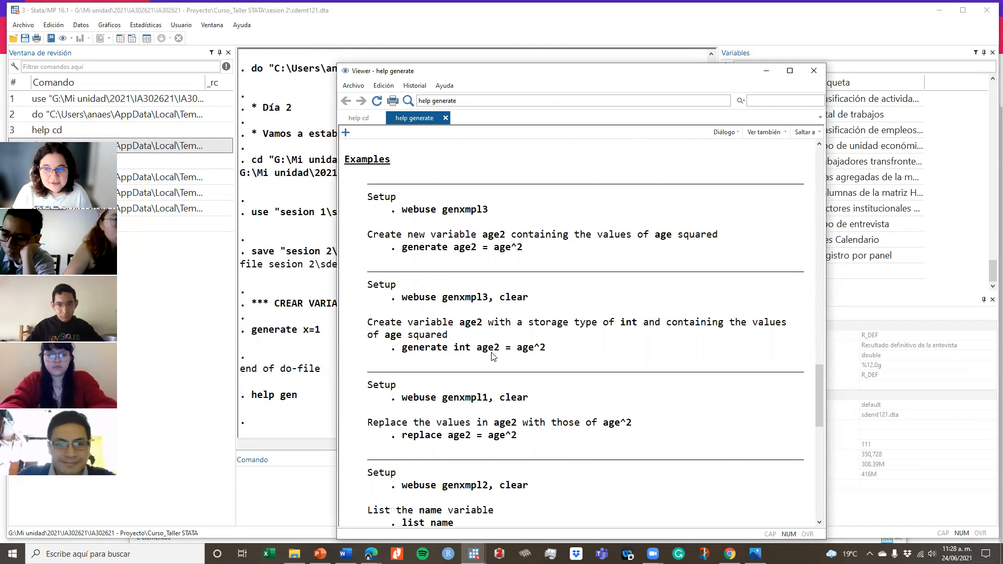
Step: Return to the Día2 do-file and write the command gen y=x+1 on line 16
left_click(473, 553)
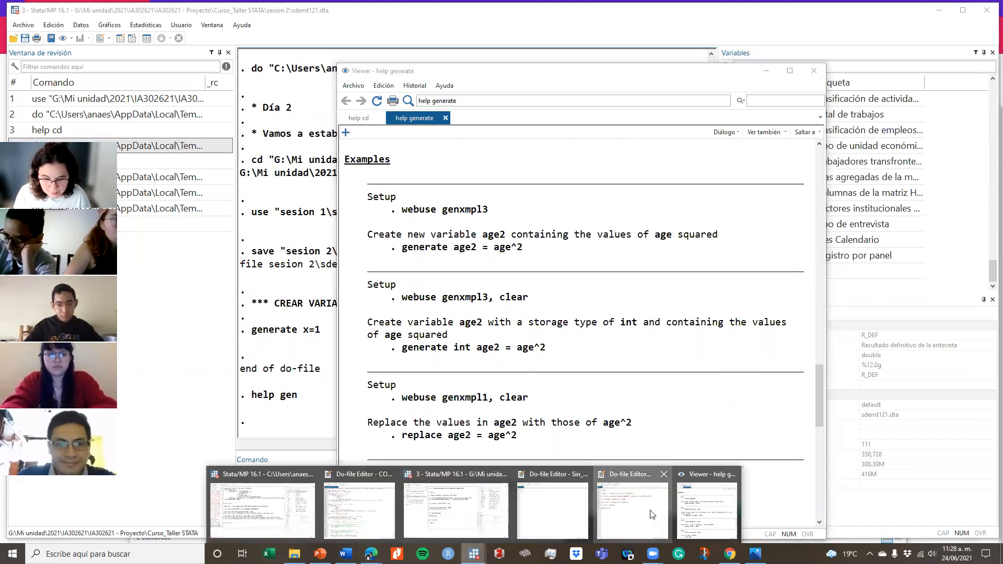
left_click(653, 515)
key("Return")
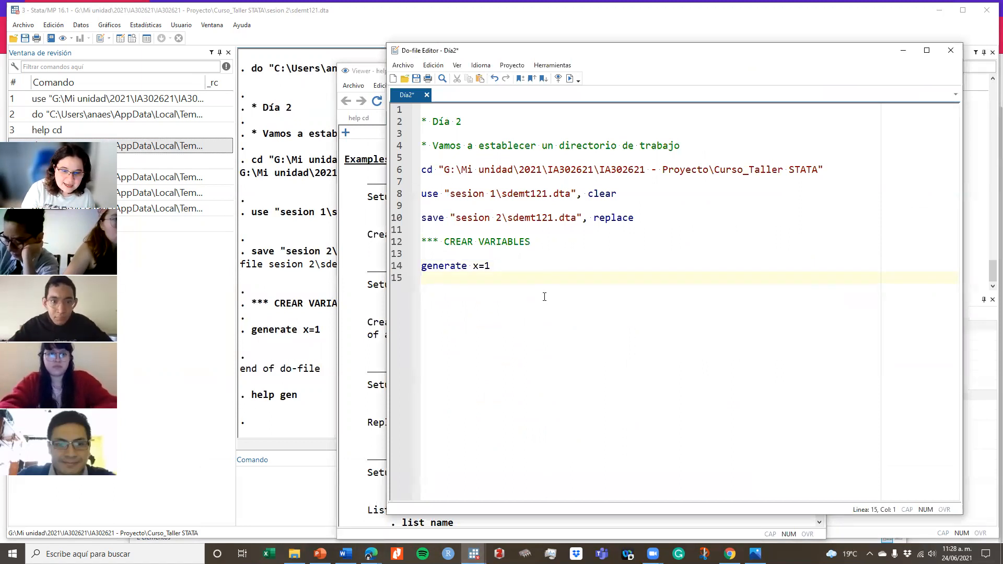
key("Return")
type("gen")
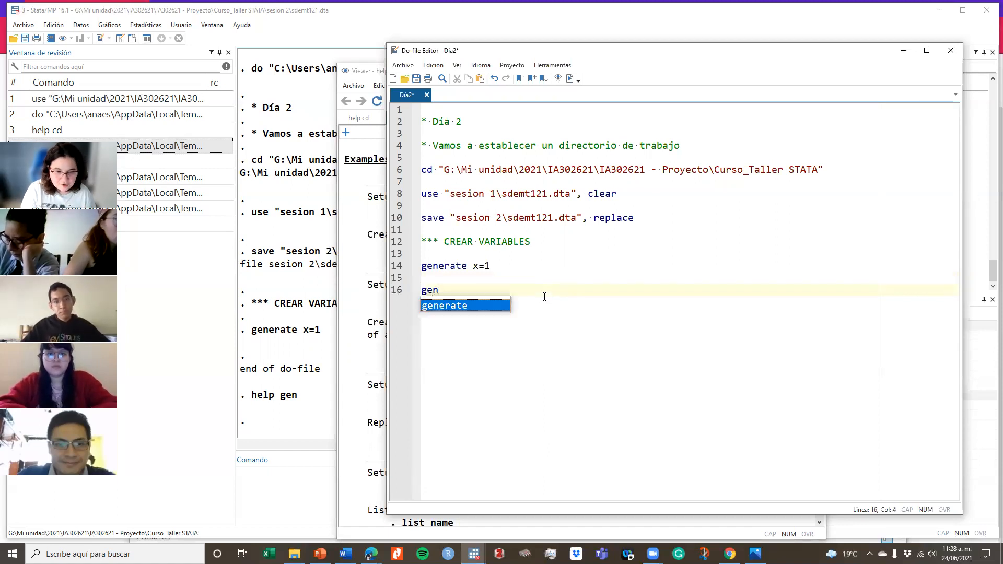
type(" y")
key("BackSpace")
type("y=x")
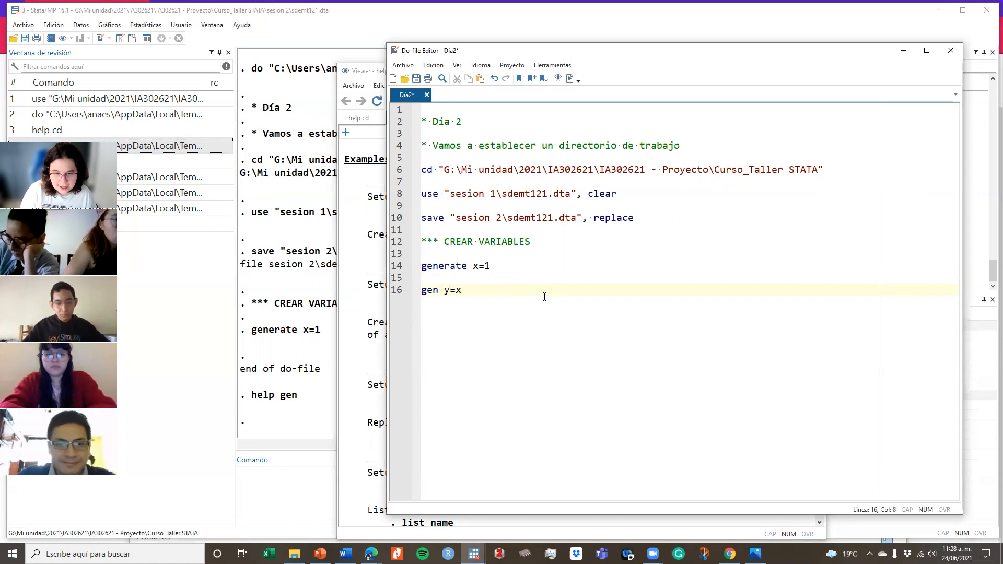
type("+1")
Step: Run only the gen y=x+1 line of the do-file
triple_click(465, 292)
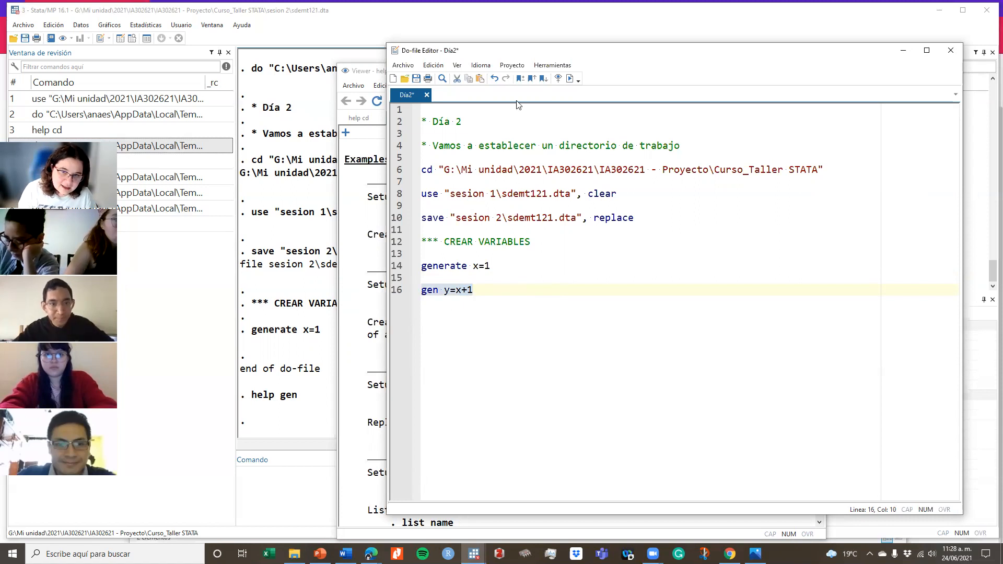
left_click(571, 78)
left_click(450, 291)
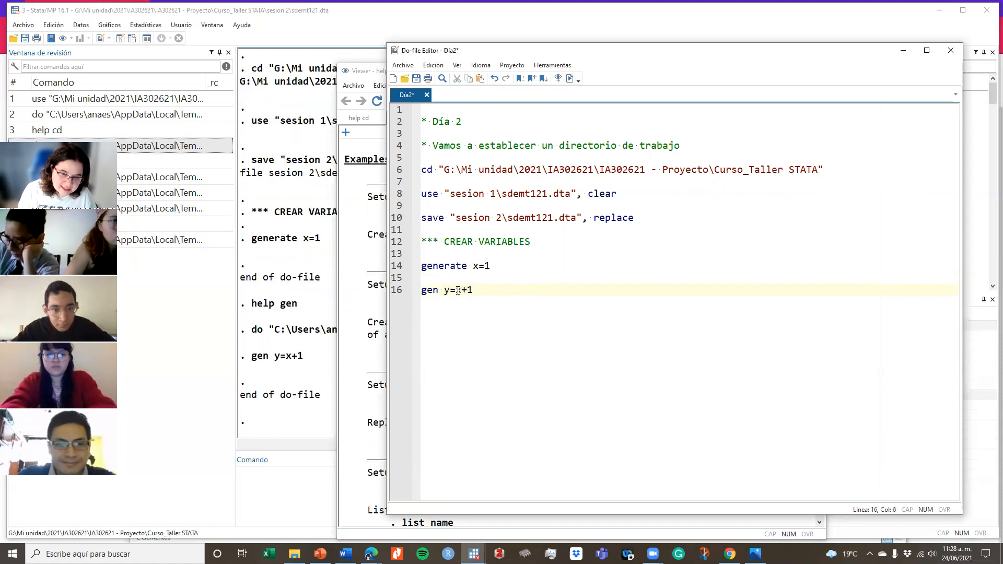
left_click(476, 290)
Step: Try to browse the two new variables from the main Stata window with the command bro xy
left_click(258, 375)
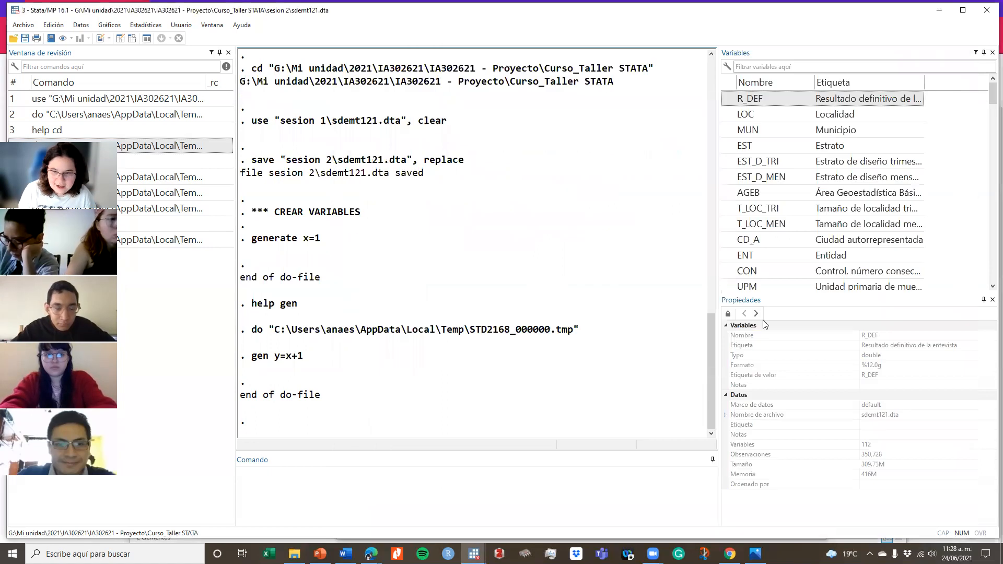
left_click(261, 478)
type("bro")
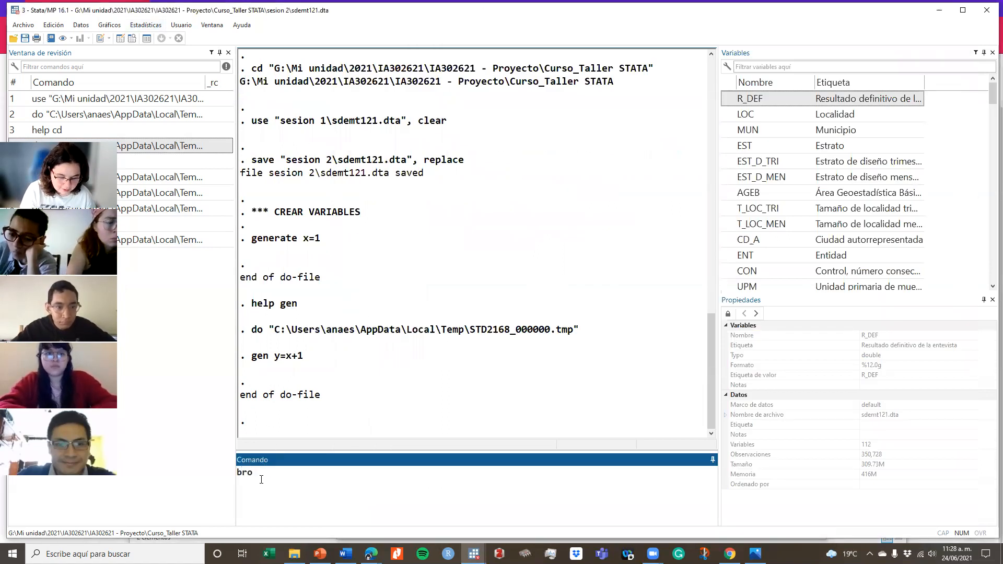
type(" xy")
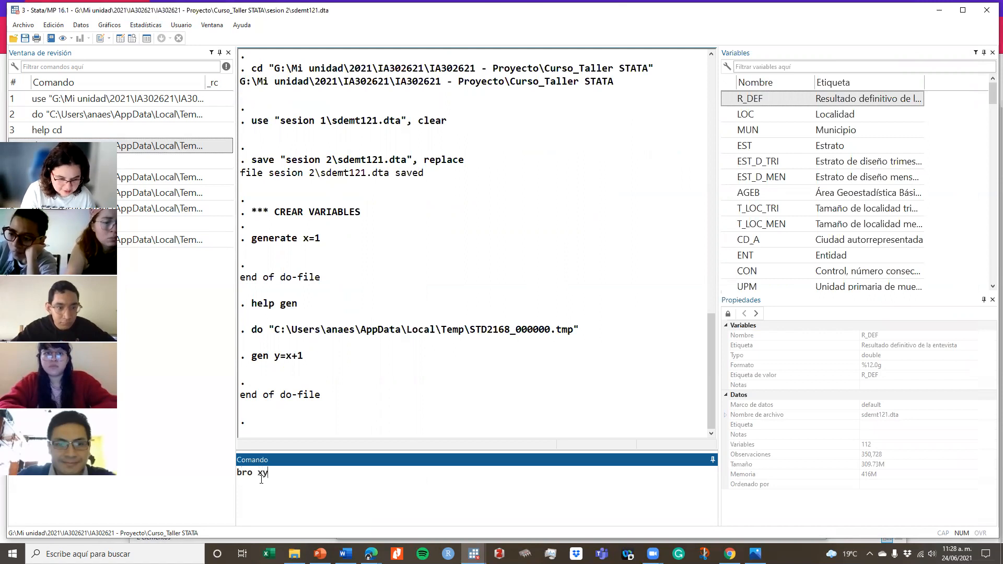
key("Return")
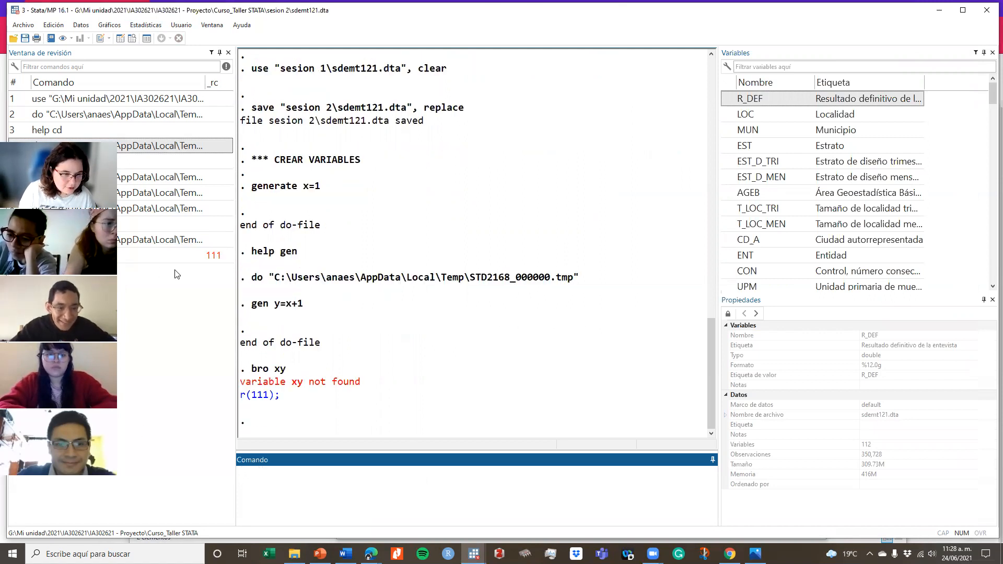
Step: Correct the command to bro x y, run it, and examine the values of x and y in the data browser
left_click(177, 269)
left_click(263, 471)
key("Return")
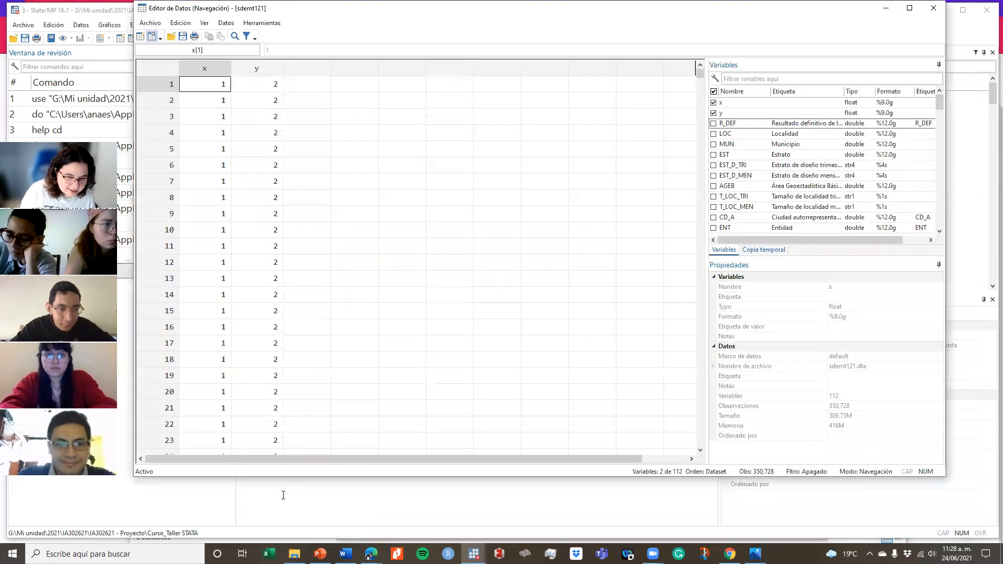
left_click(283, 496)
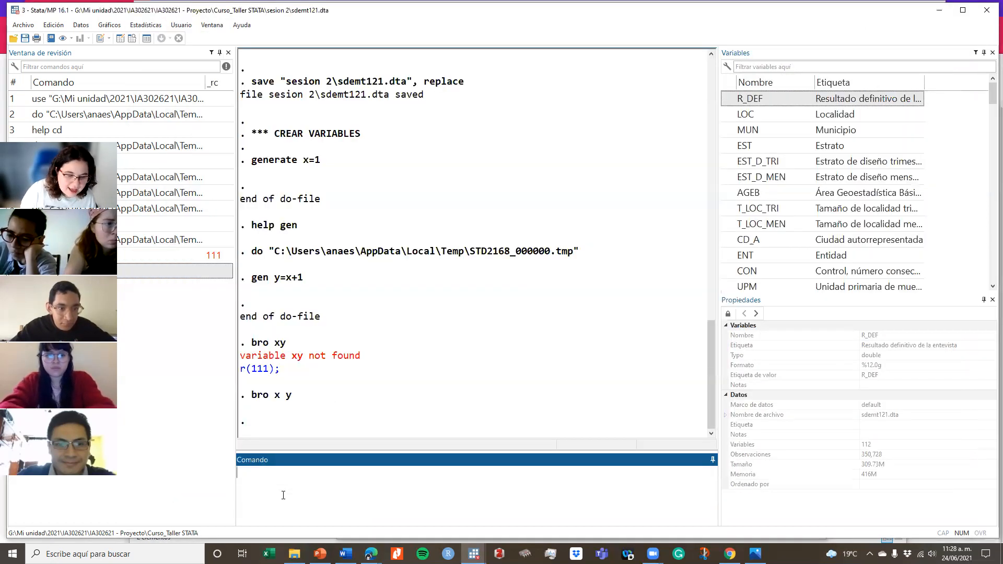
left_click(473, 553)
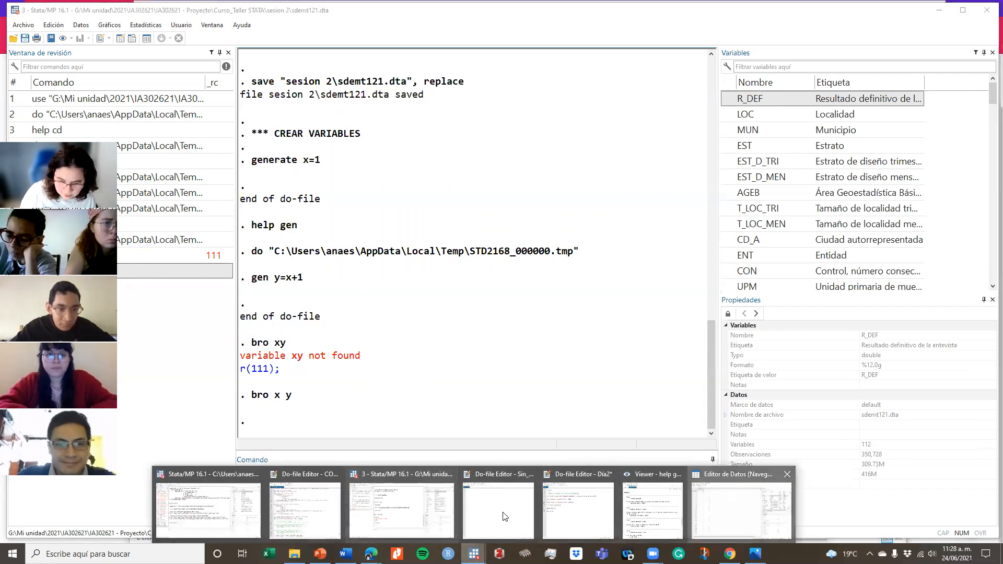
left_click(741, 512)
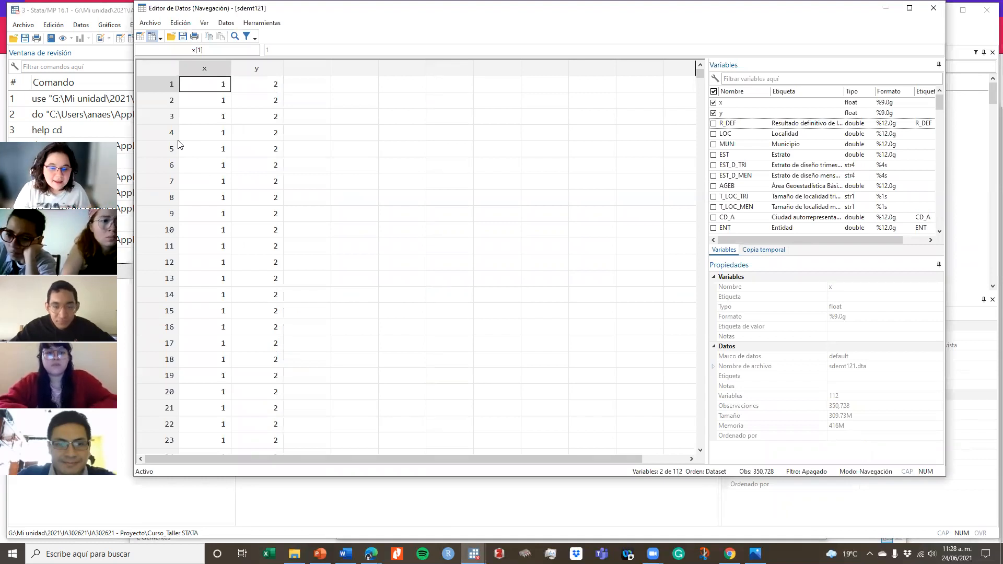
Step: Return to the Día2 do-file and add the comment "* Hacer una variable para la población joven" on line 18
left_click(473, 553)
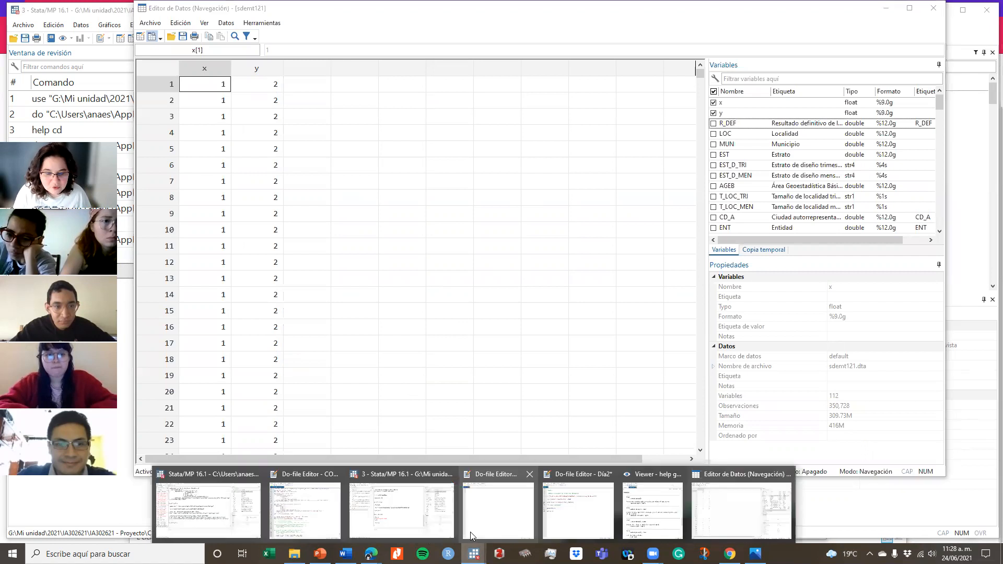
left_click(578, 509)
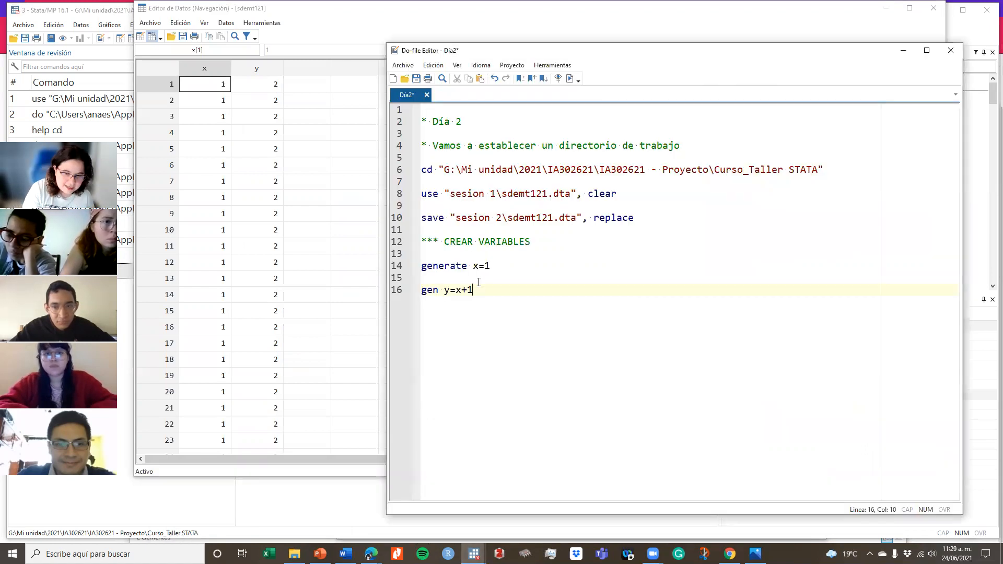
key("Return")
key("Return")
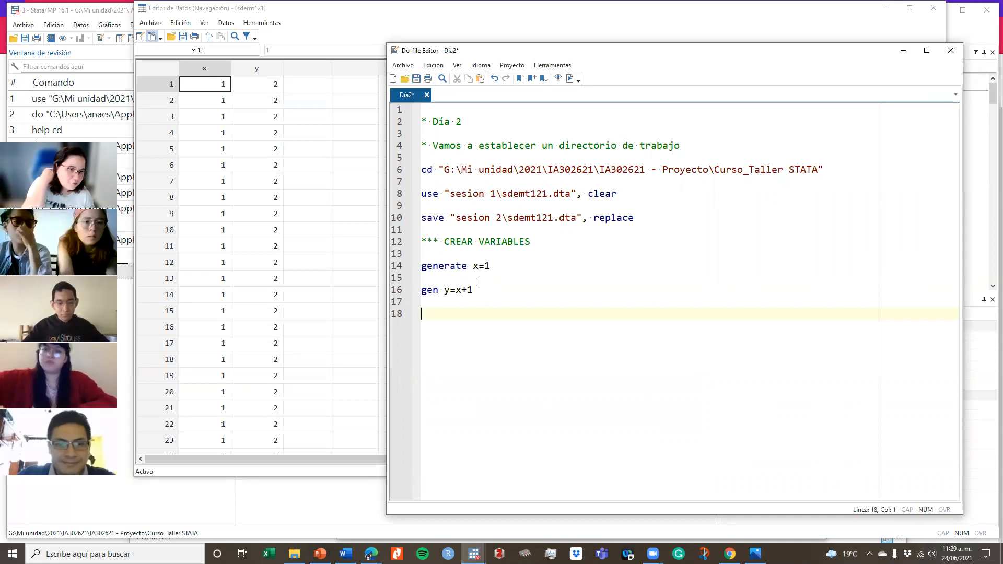
type("* Hacer una variable para la población joven")
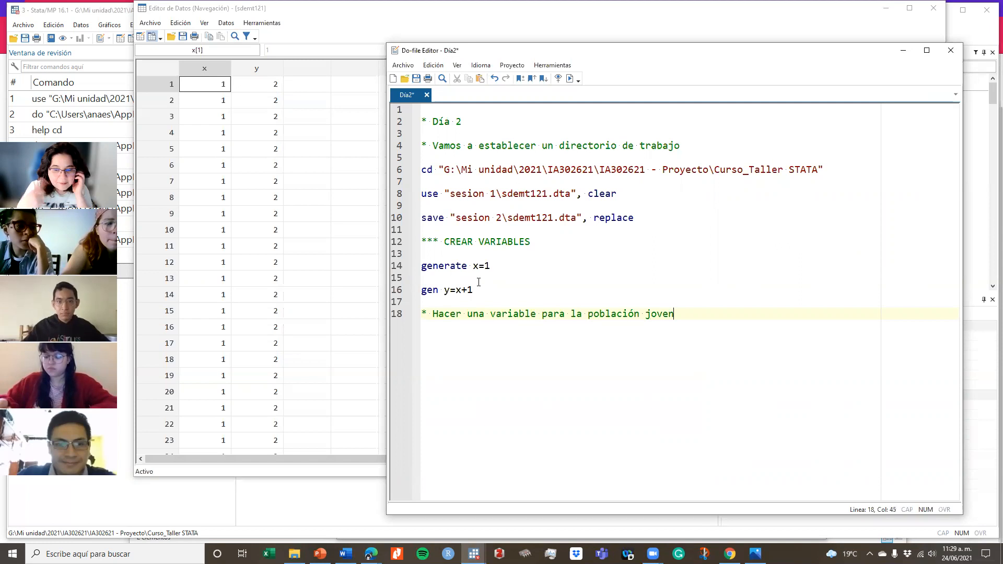
Step: Write the command gen joven=. on line 20 and run only that line
key("Return")
key("Return")
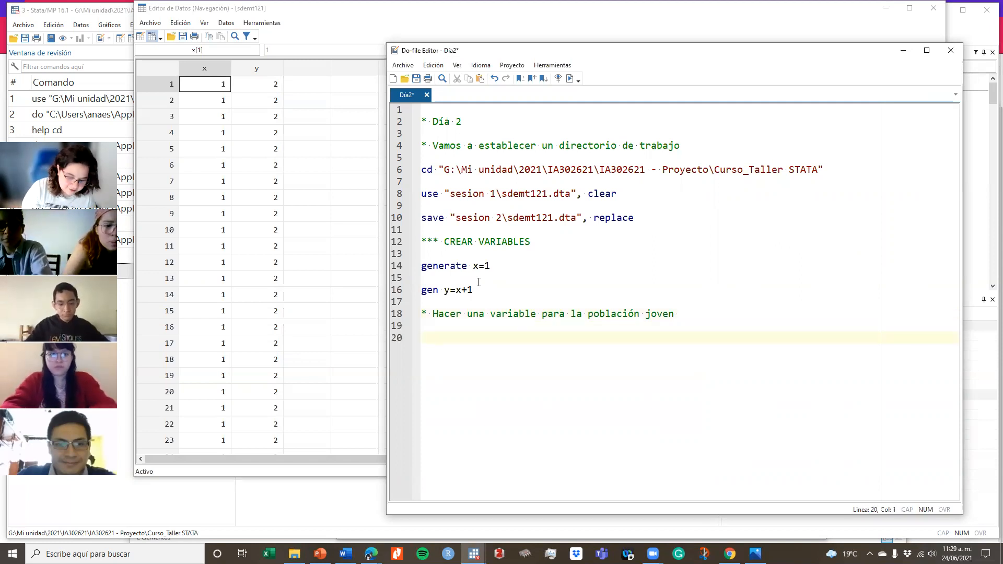
type("gen")
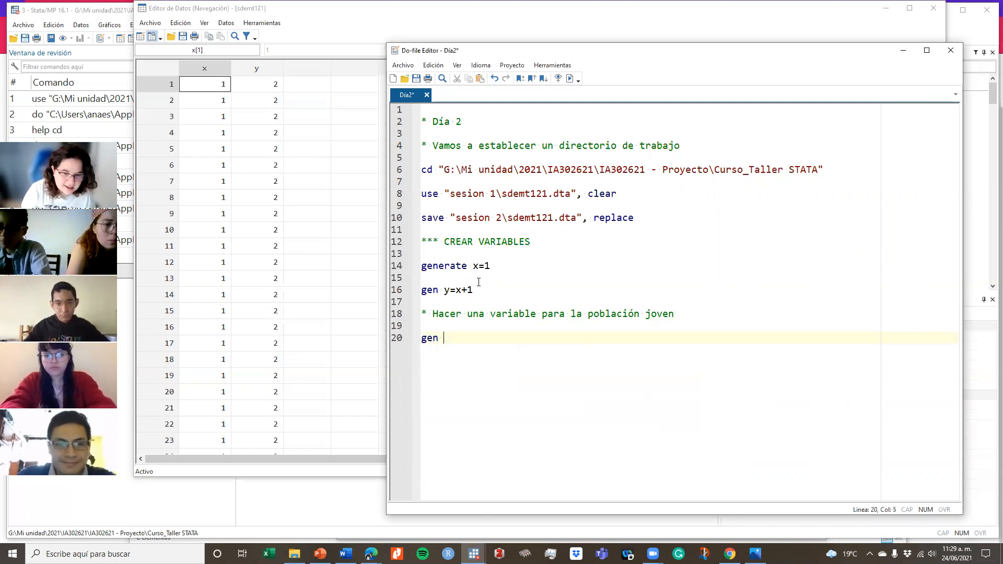
type(" joven=.")
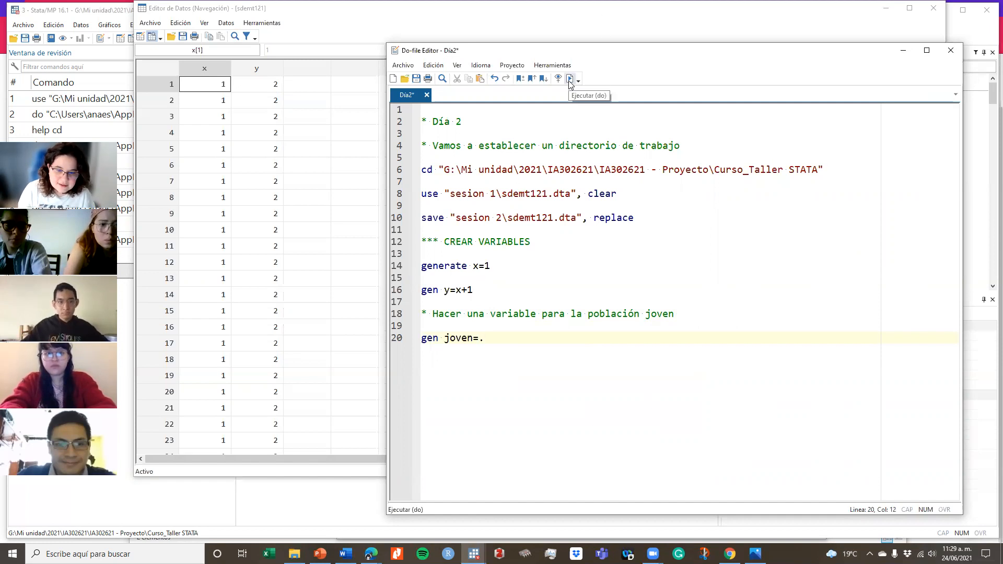
double_click(484, 338)
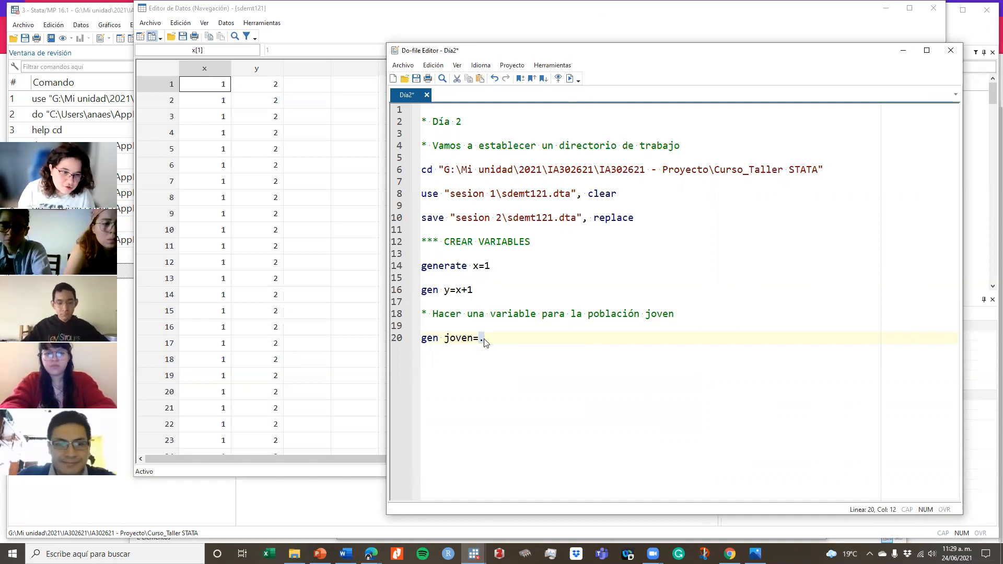
triple_click(485, 340)
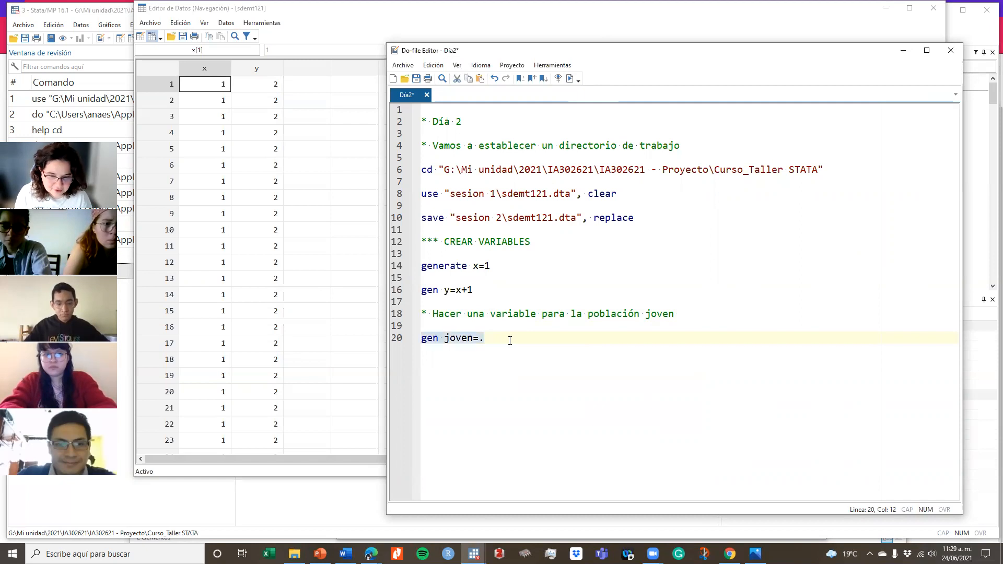
left_click(569, 79)
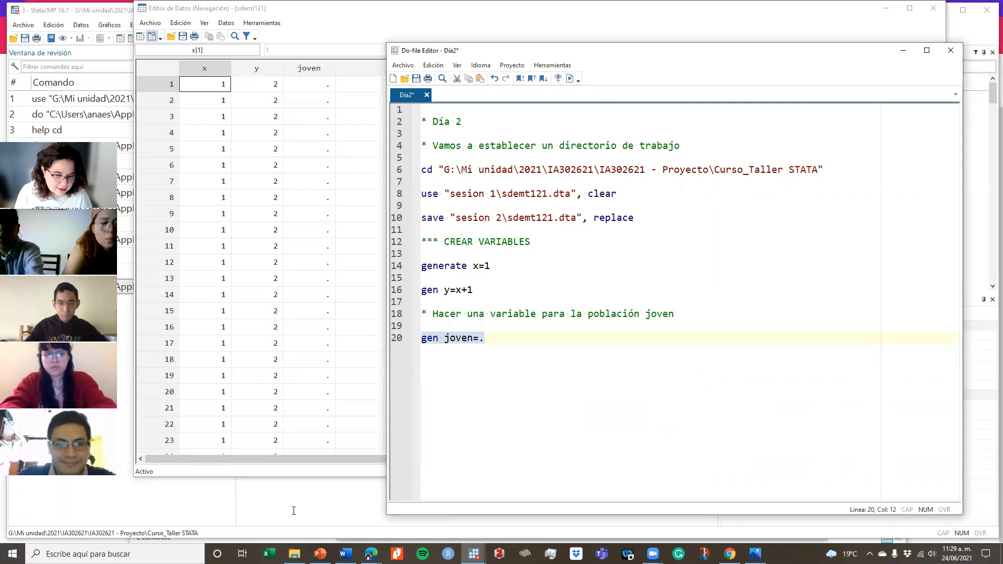
Step: Check the output of gen joven=. in the main Stata window and browse the variable with bro joven
left_click(294, 509)
left_click_drag(241, 357, 447, 361)
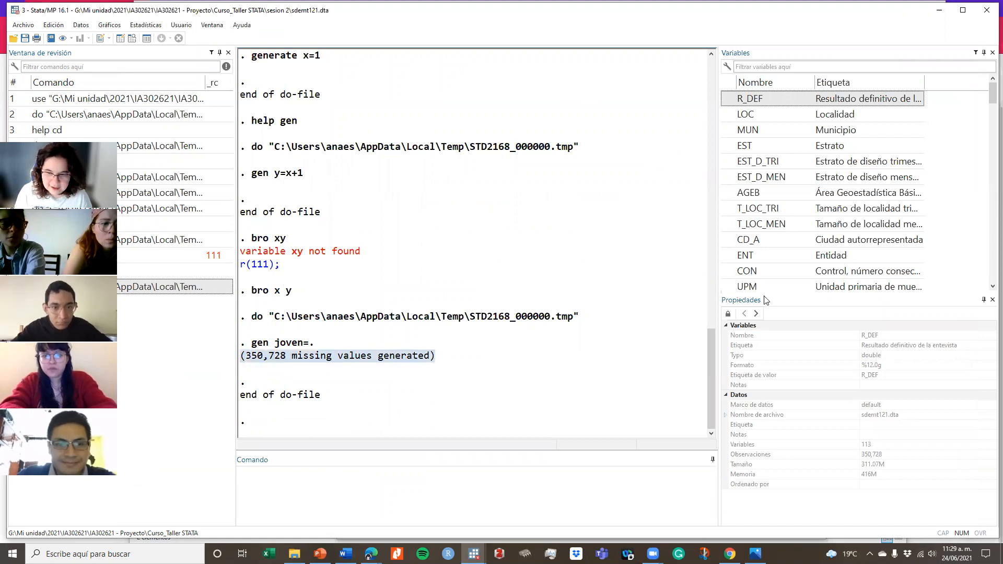
left_click(307, 491)
type("br")
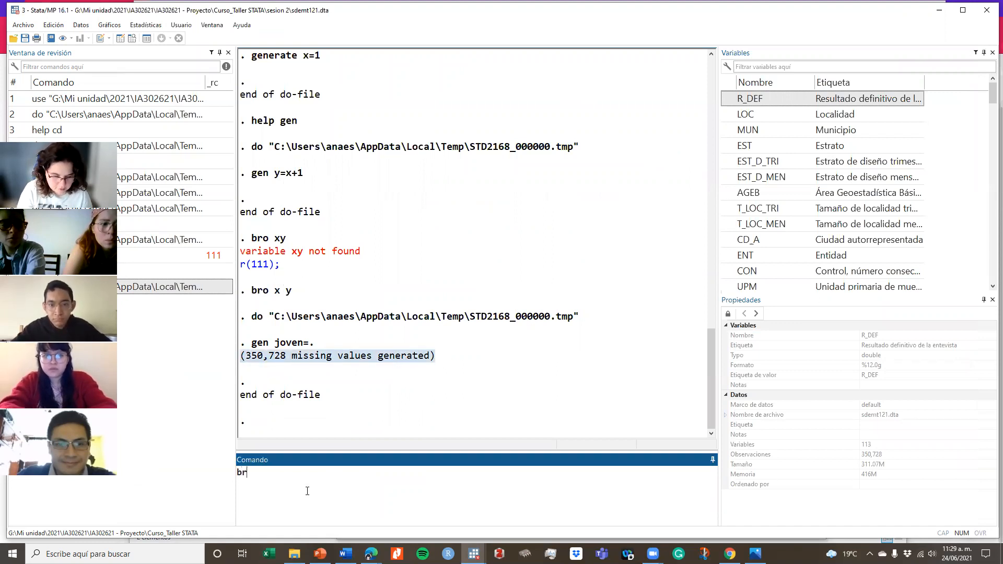
type("o joven")
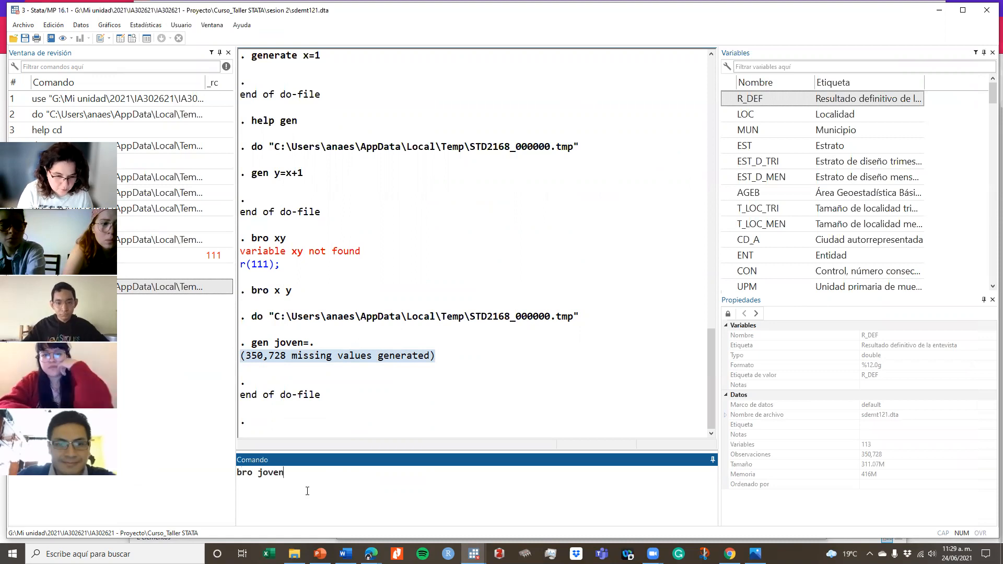
key("Return")
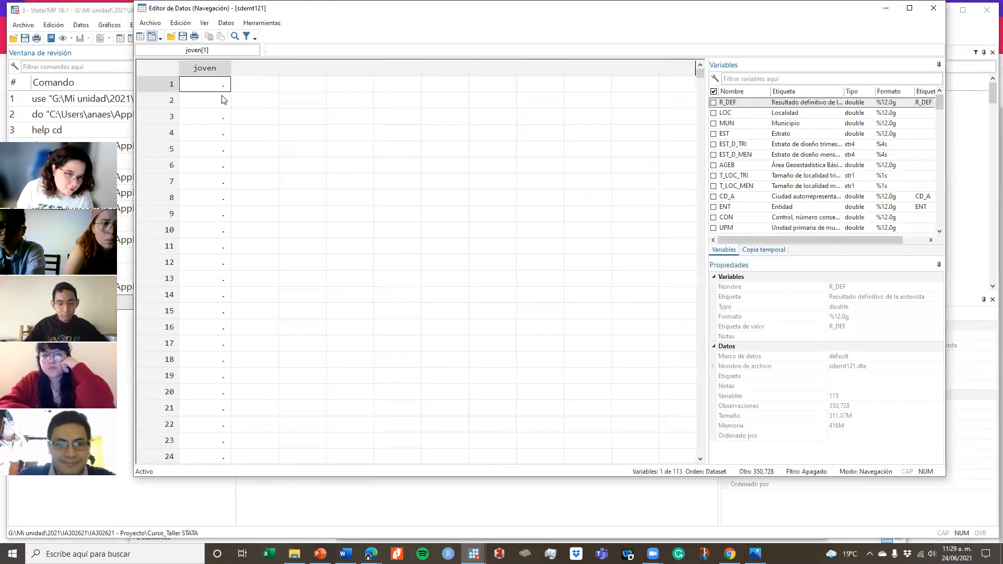
Step: Return to the Día2 do-file and write the command replace joven=1 if eda>14 & eda<30 on line 21
left_click(474, 553)
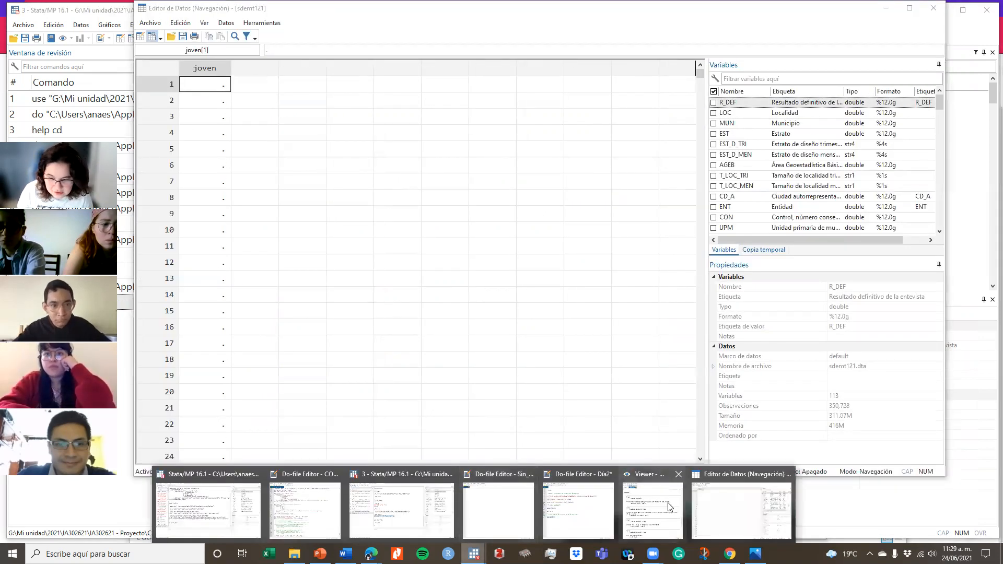
left_click(611, 532)
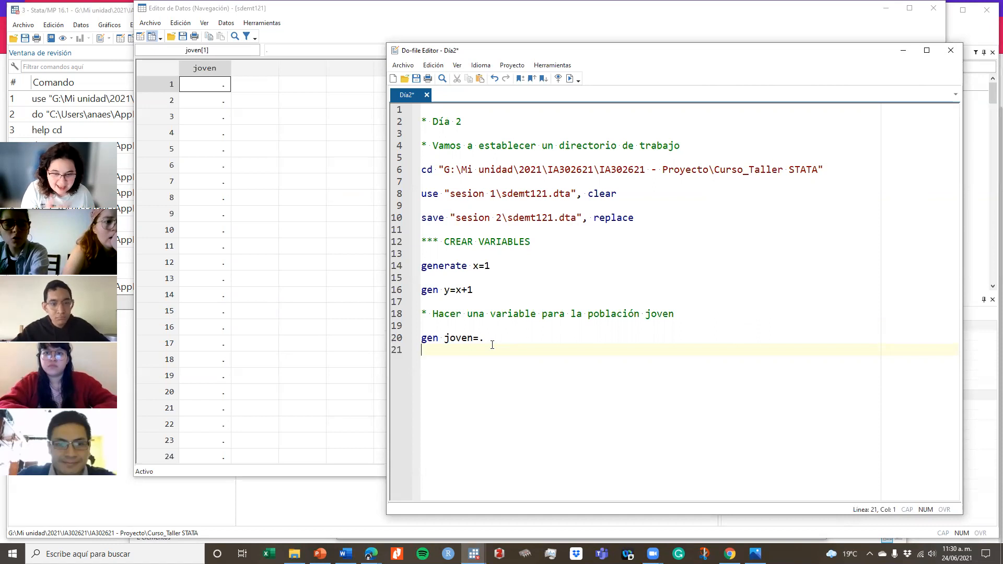
type("replace jo")
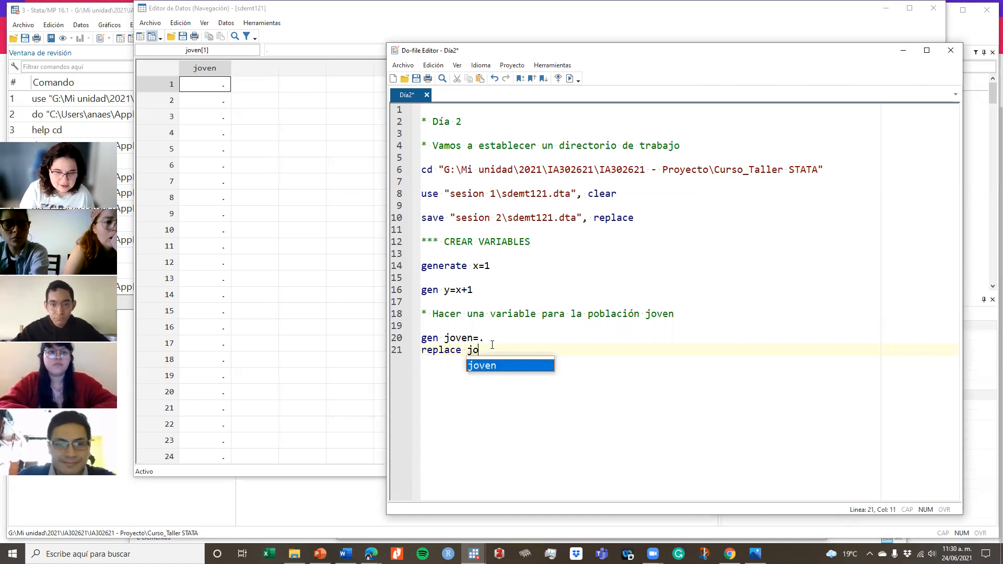
type("ven=")
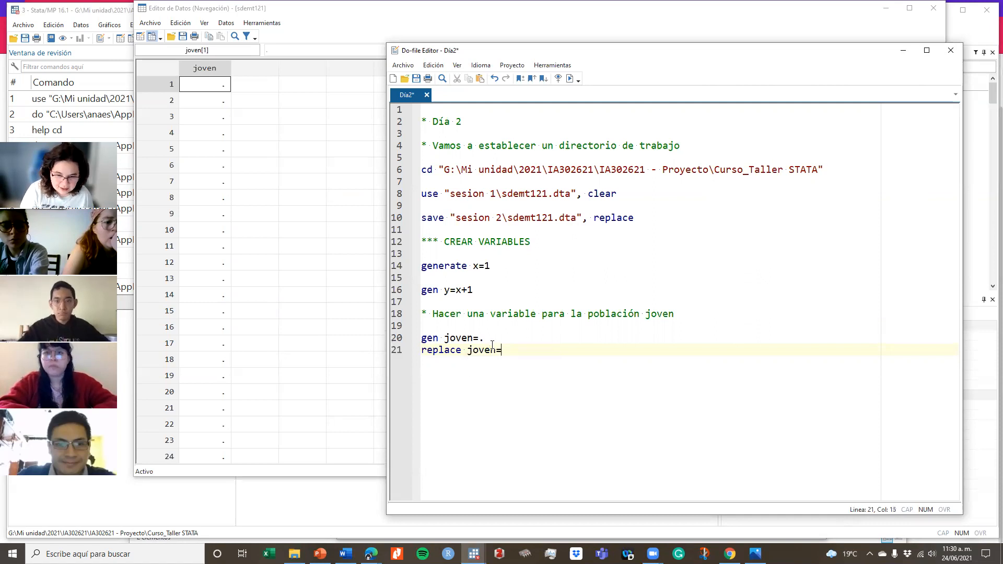
type("1 if")
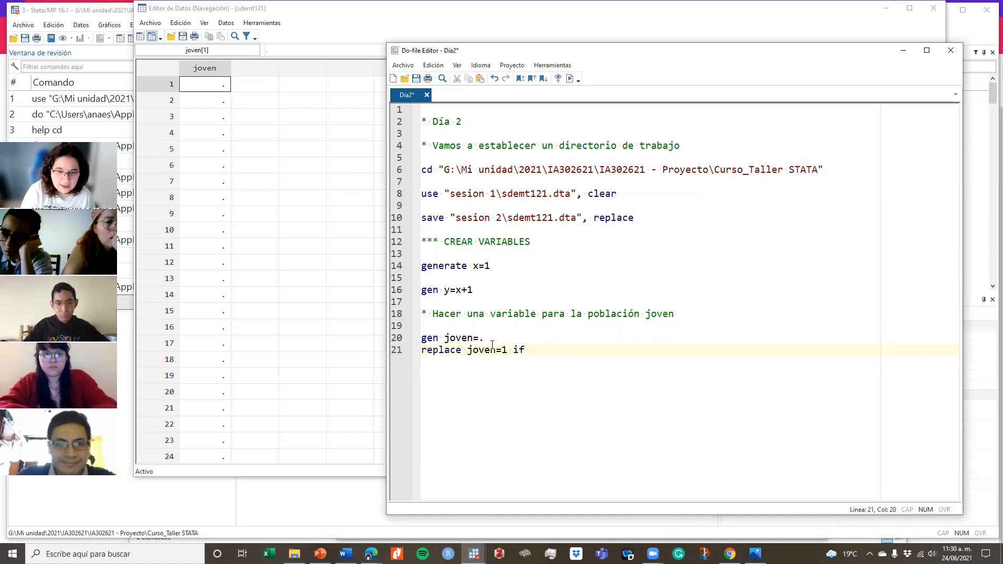
type(" (")
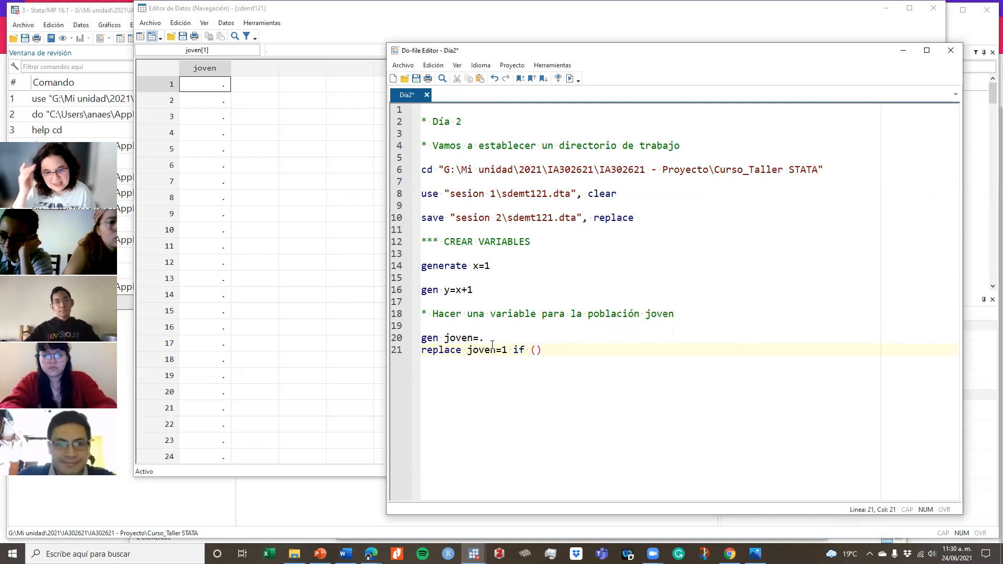
key("BackSpace")
key("BackSpace")
type("e")
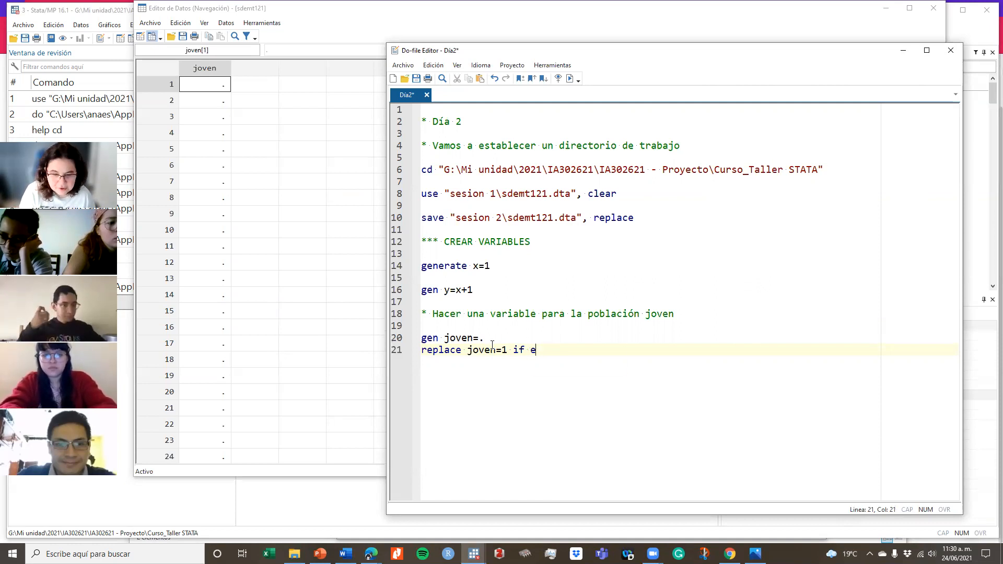
type("da>")
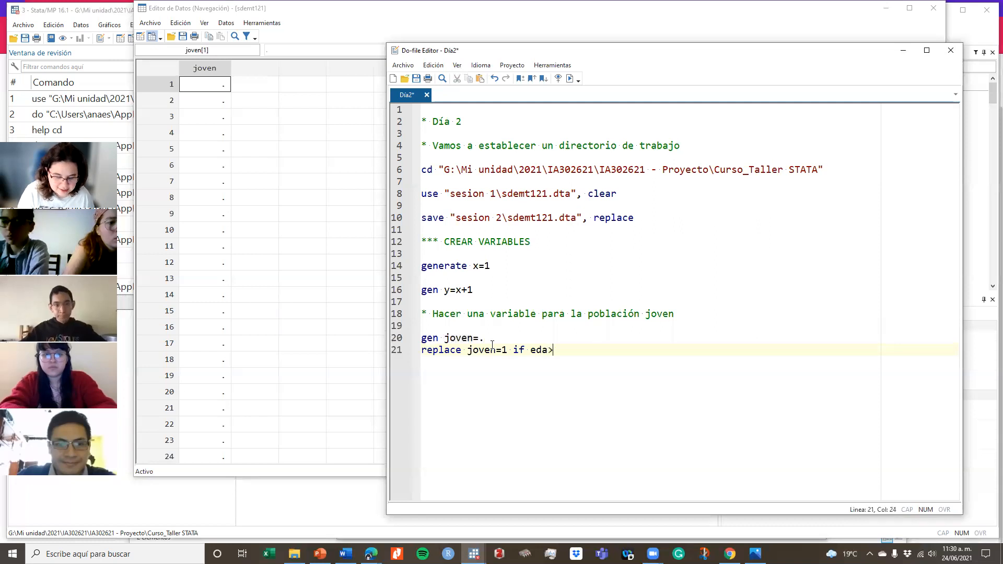
type("14")
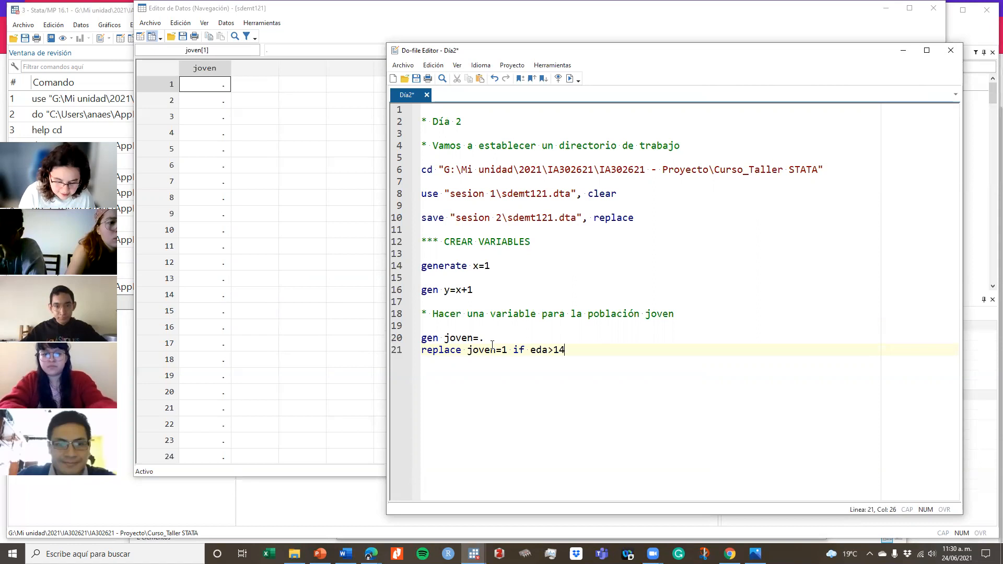
type(" &")
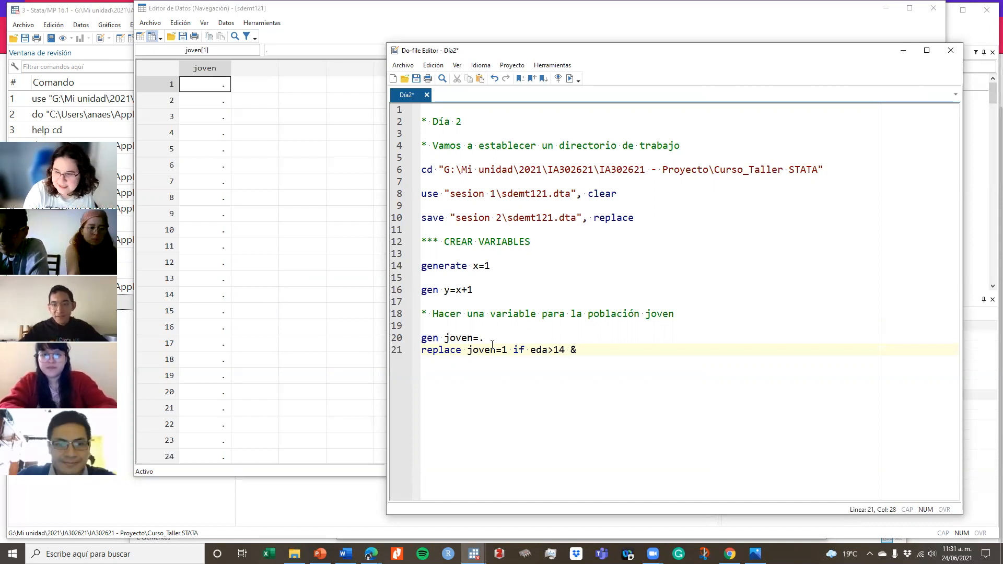
type("eda")
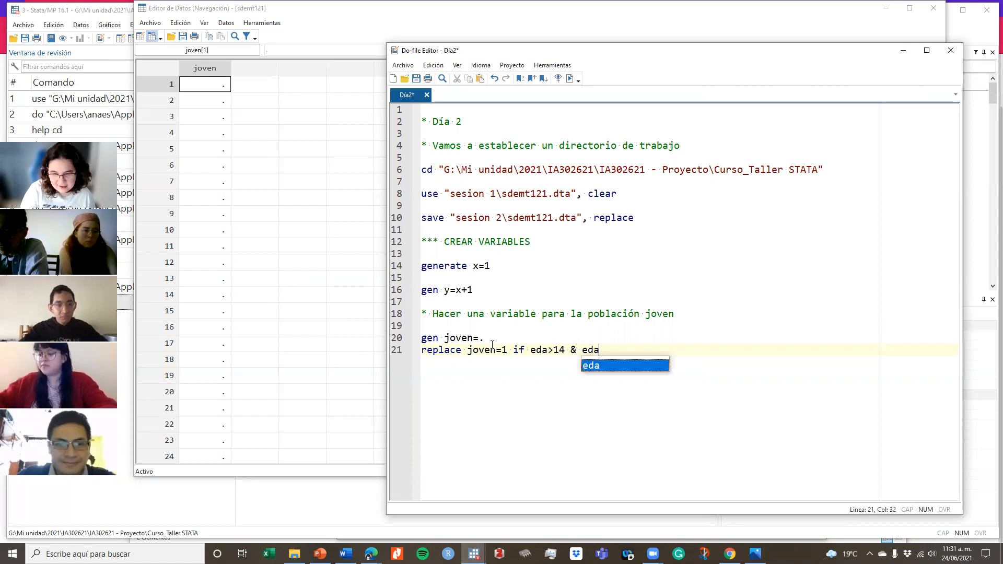
type("<30")
Step: Try to run only the replace command on line 21 and check its output in the main Stata window
triple_click(480, 350)
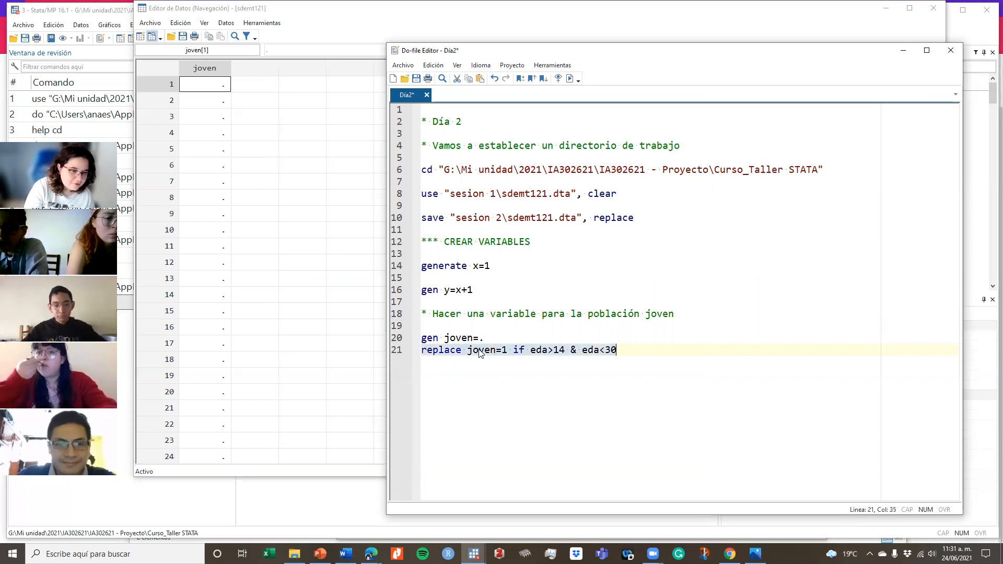
left_click(569, 78)
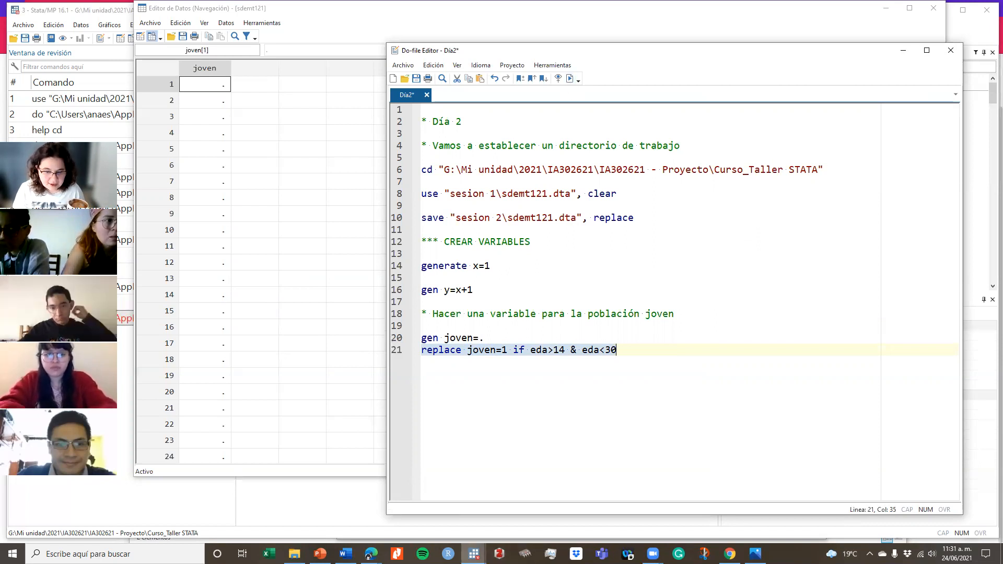
mouse_move(474, 553)
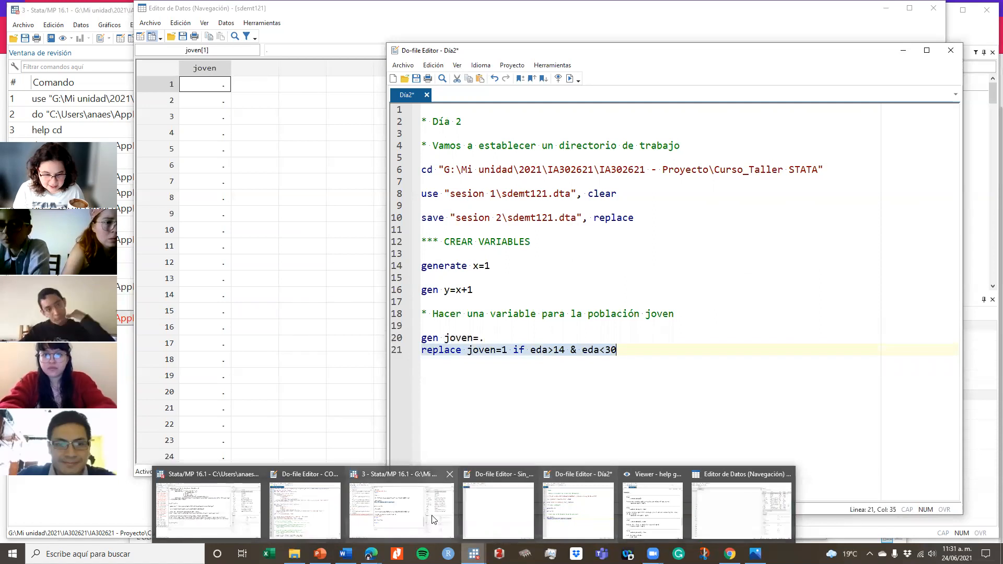
left_click(381, 502)
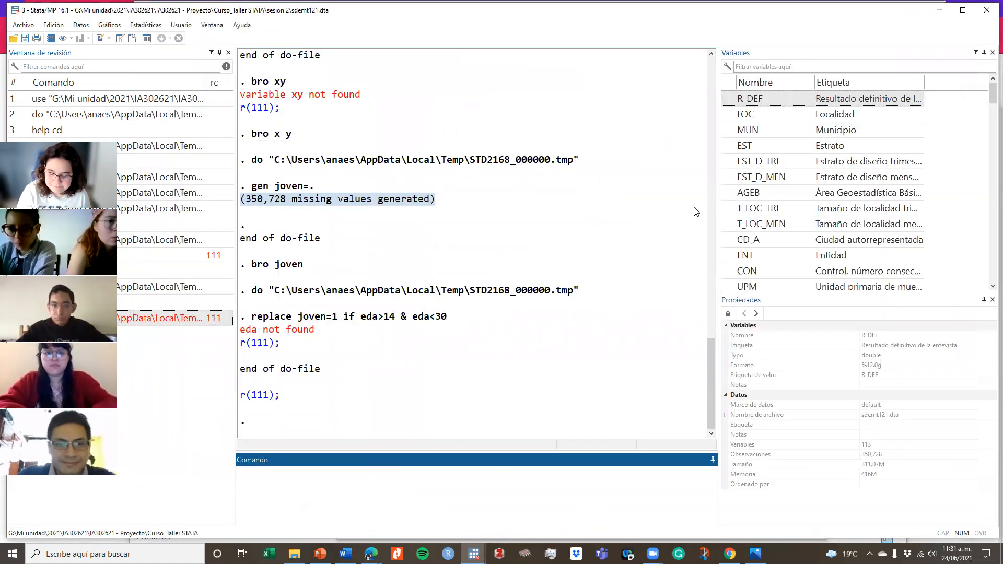
Step: Return to the Día2 do-file and change both eda variable names on line 21 to uppercase EDA
left_click(474, 554)
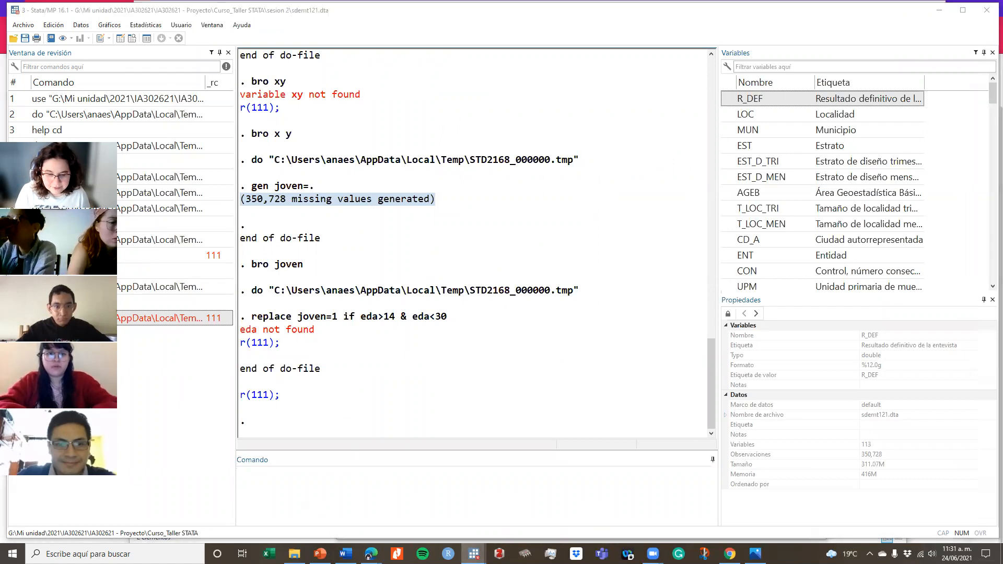
left_click(610, 511)
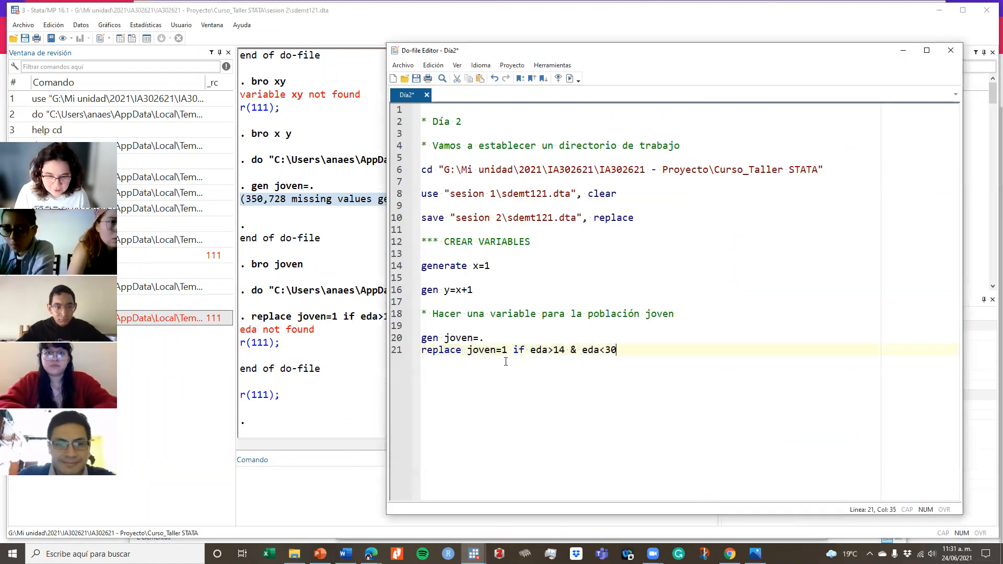
left_click(546, 349)
left_click_drag(549, 350, 530, 350)
type("EDA")
key("shift+Left")
key("shift+Left")
key("shift+Left")
type("EDA")
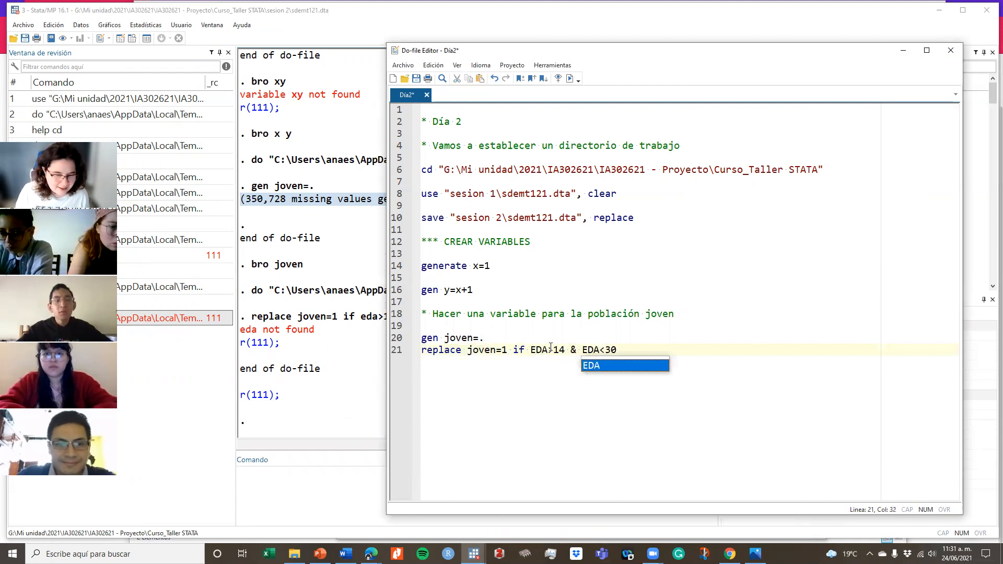
Step: Run only the corrected command replace joven=1 if EDA>14 & EDA<30 and examine its output in the main Stata window
left_click(551, 349)
triple_click(550, 349)
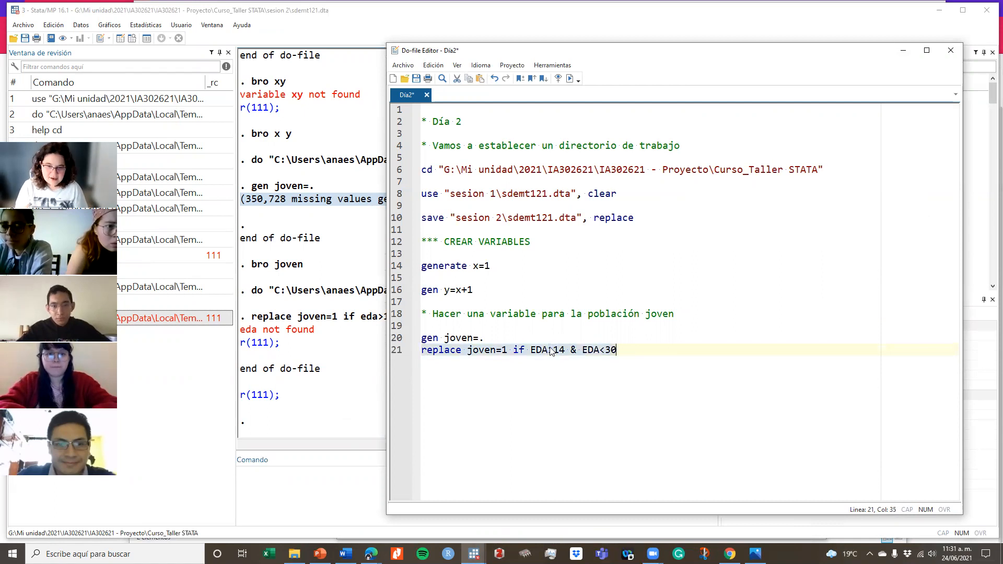
left_click(570, 78)
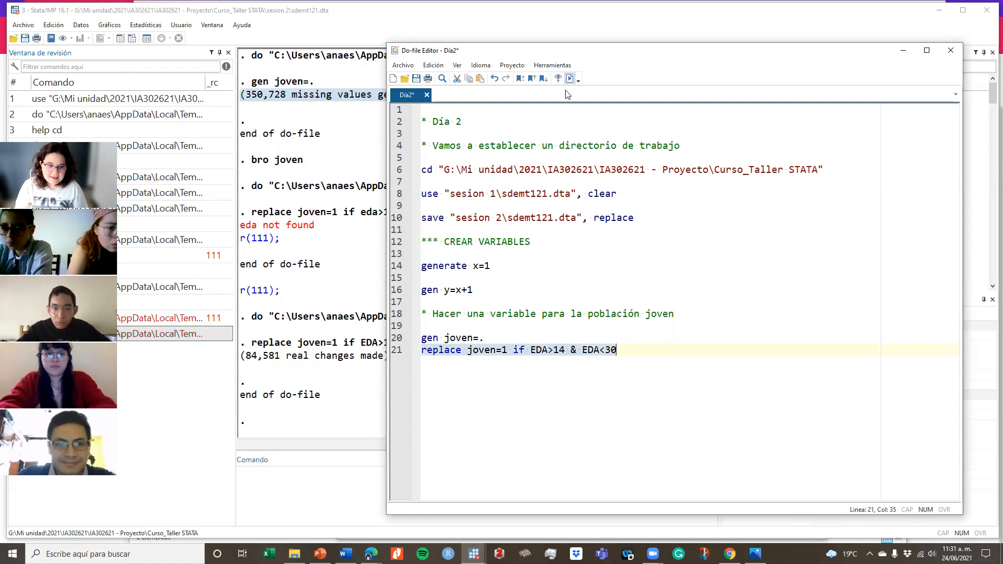
left_click(357, 396)
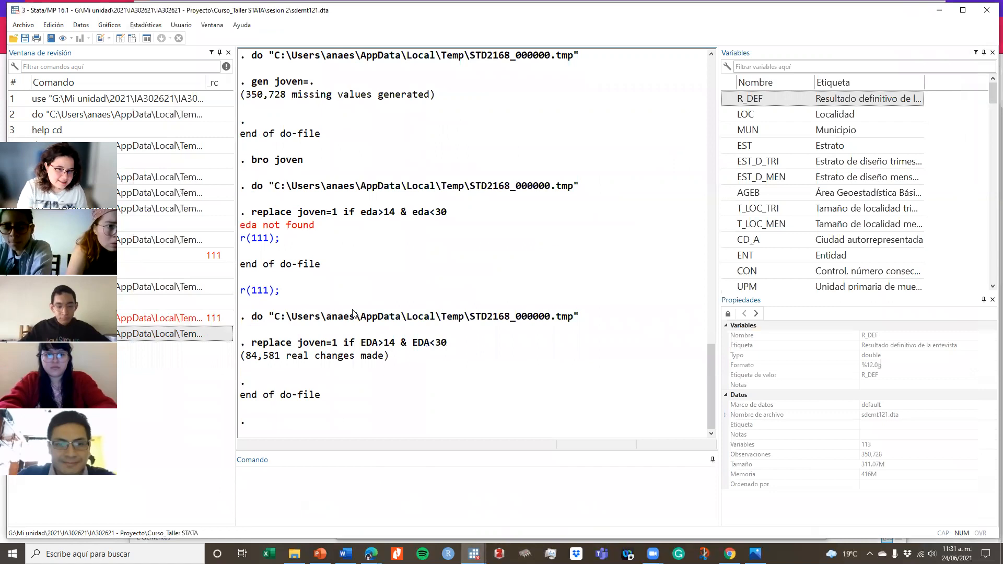
left_click_drag(244, 341, 433, 359)
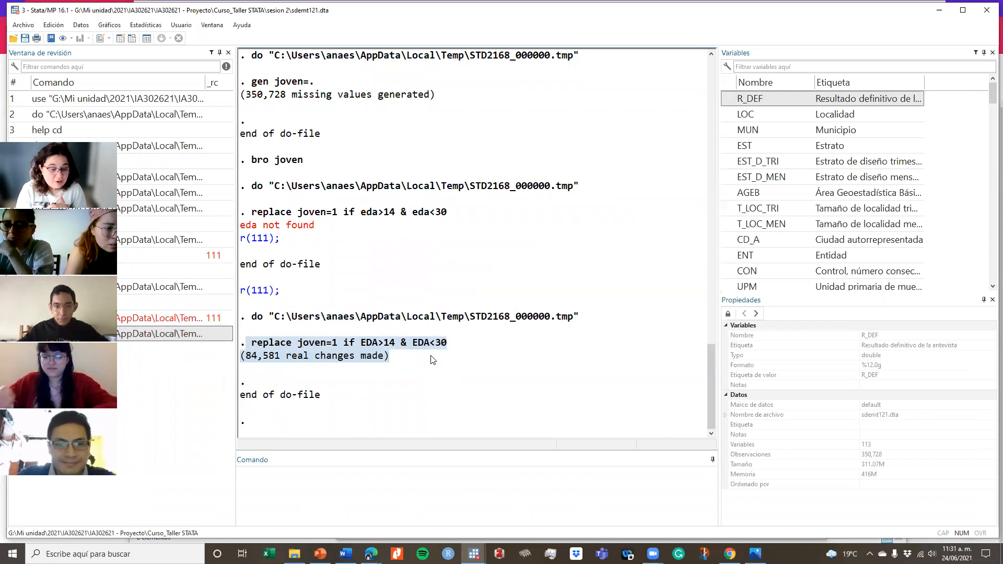
Step: Return to the Día2 do-file and write the command replace joven=0 if EDA>29 on line 22
left_click(474, 554)
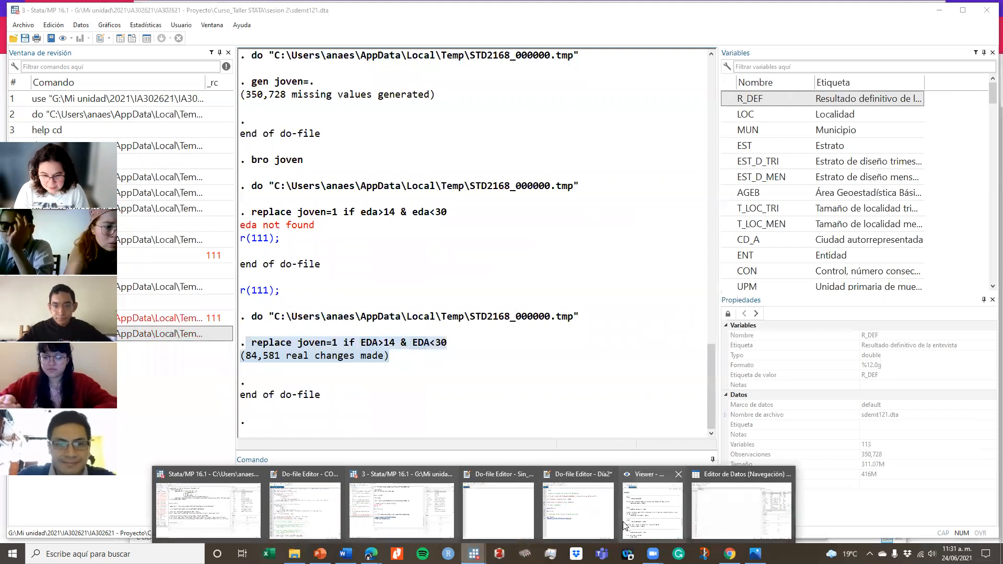
left_click(580, 523)
left_click(617, 349)
key("Return")
type("replace jo")
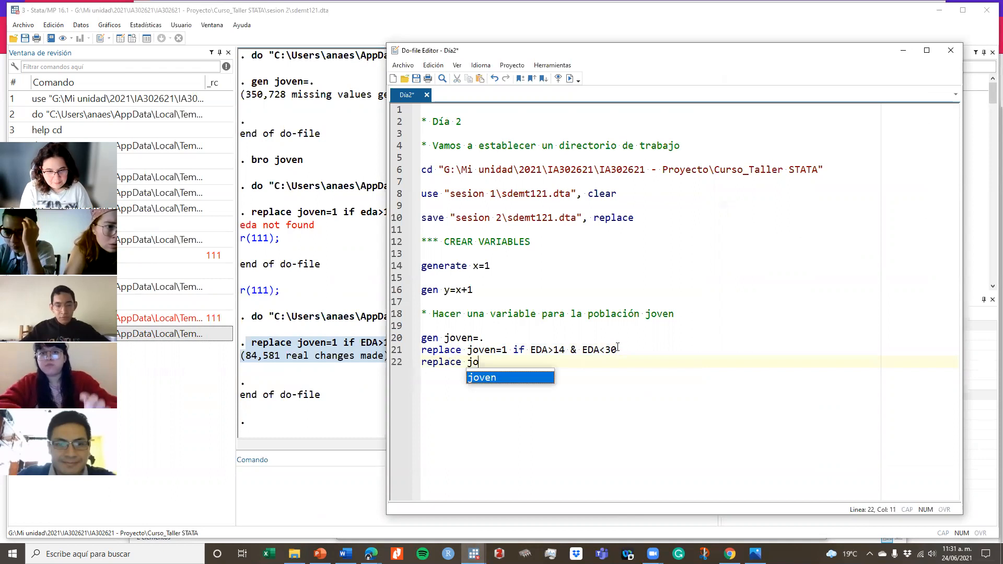
key("BackSpace")
type("ven=0")
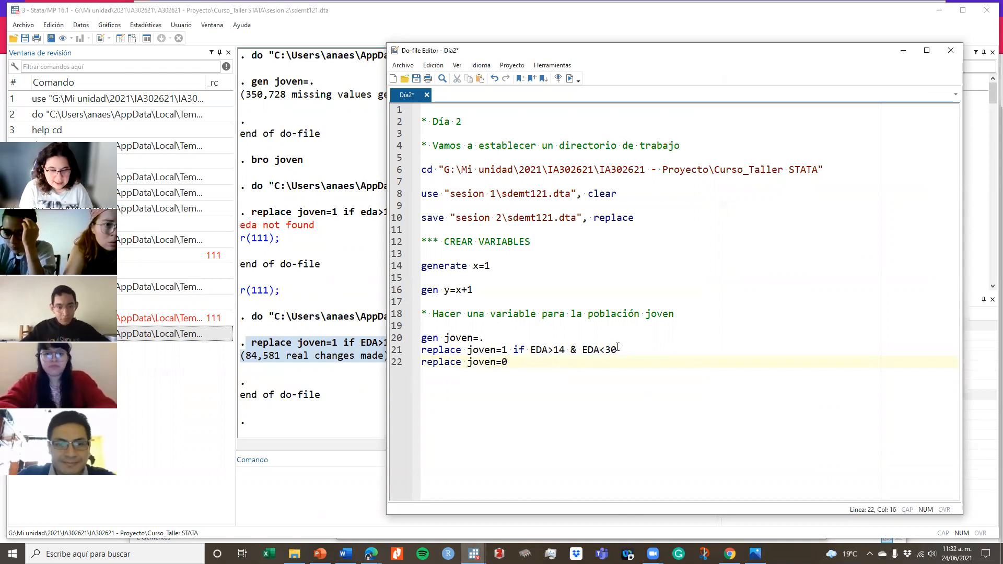
type(" if")
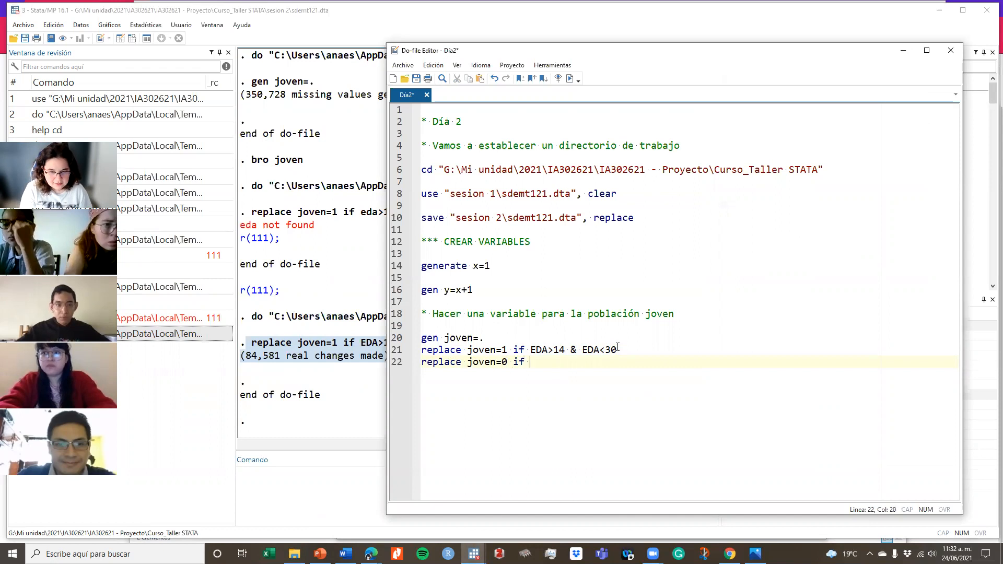
type(" EDA")
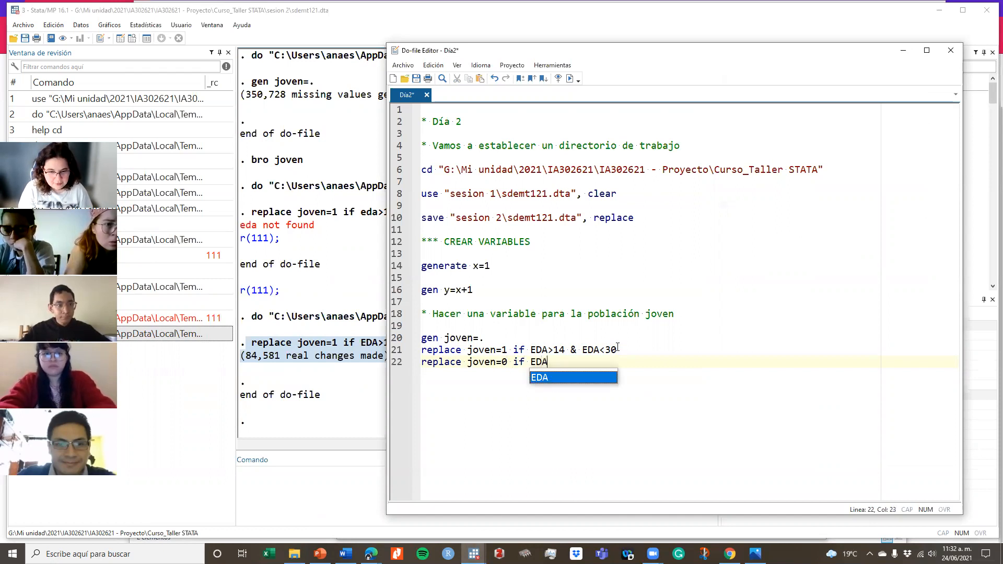
type(">")
type(">")
type("29")
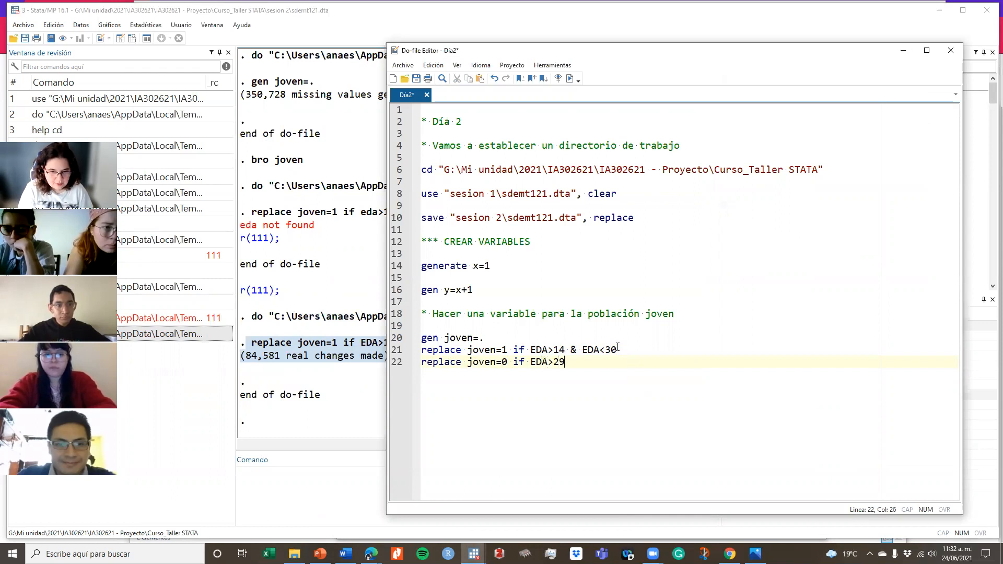
key("Return")
Step: Run only the replace joven=0 command on line 22 and examine its output in the main Stata window
triple_click(531, 361)
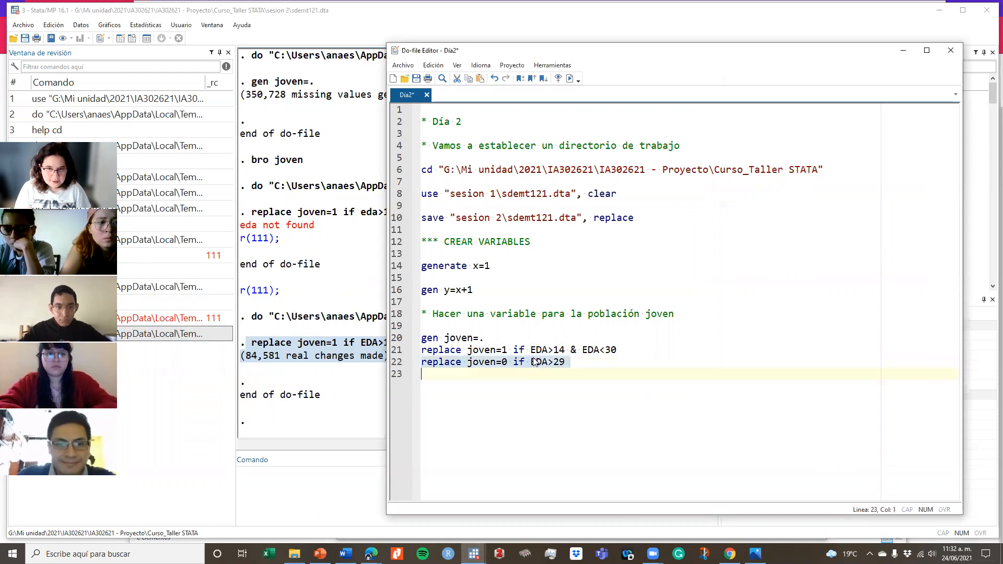
left_click(569, 78)
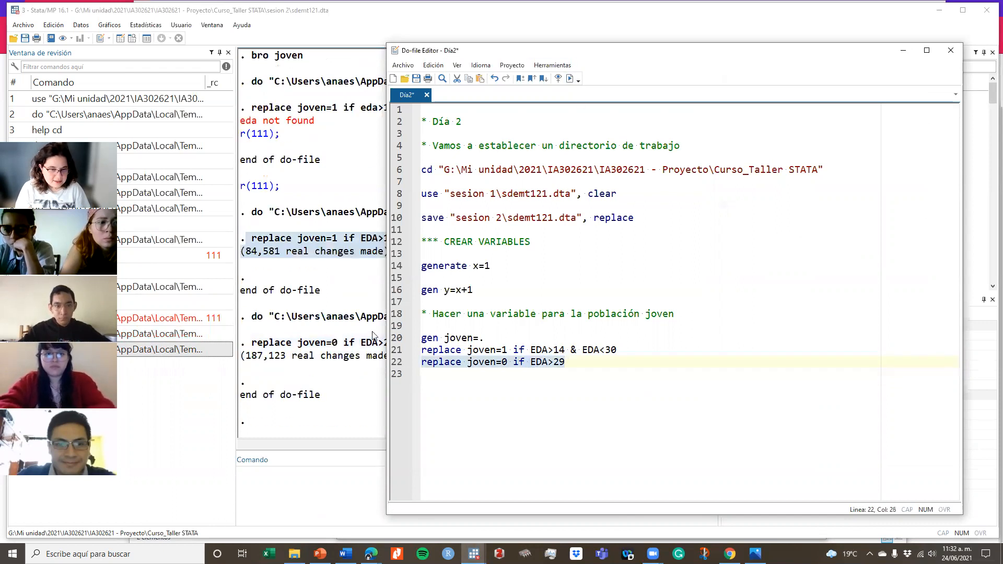
left_click(356, 351)
left_click_drag(249, 360, 390, 360)
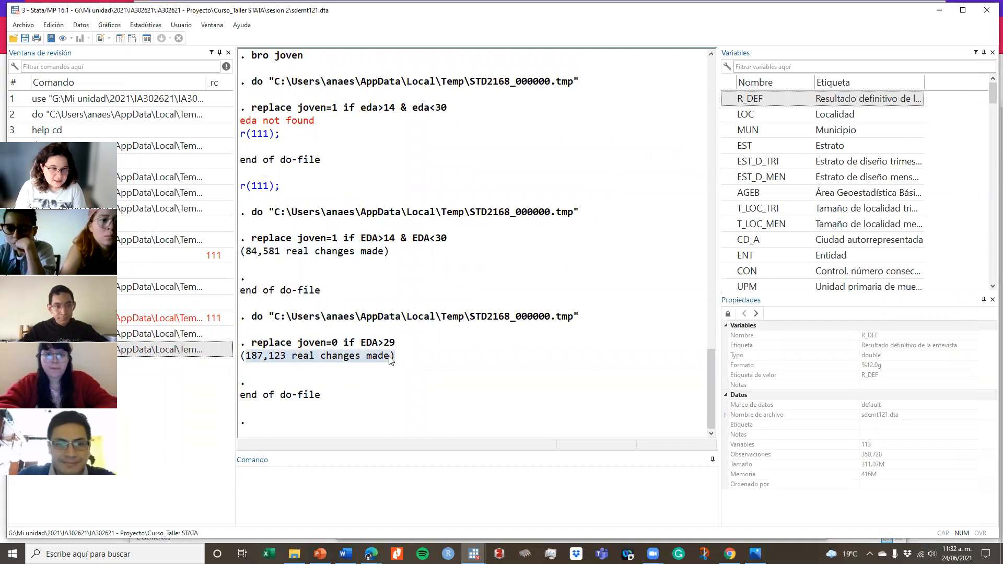
Step: Reopen the Día2 do-file, save it, and place the cursor on the empty line 23
left_click(211, 25)
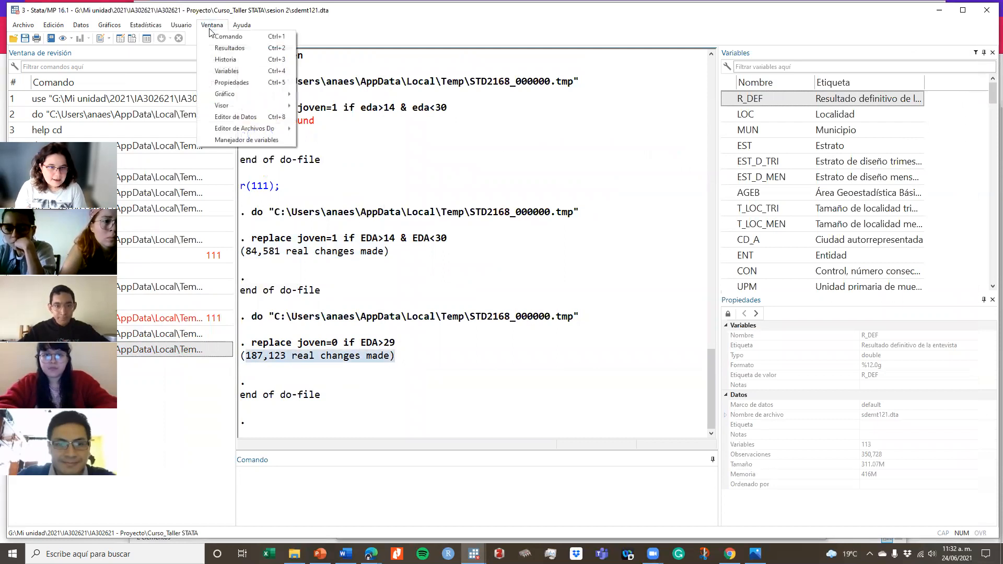
mouse_move(262, 128)
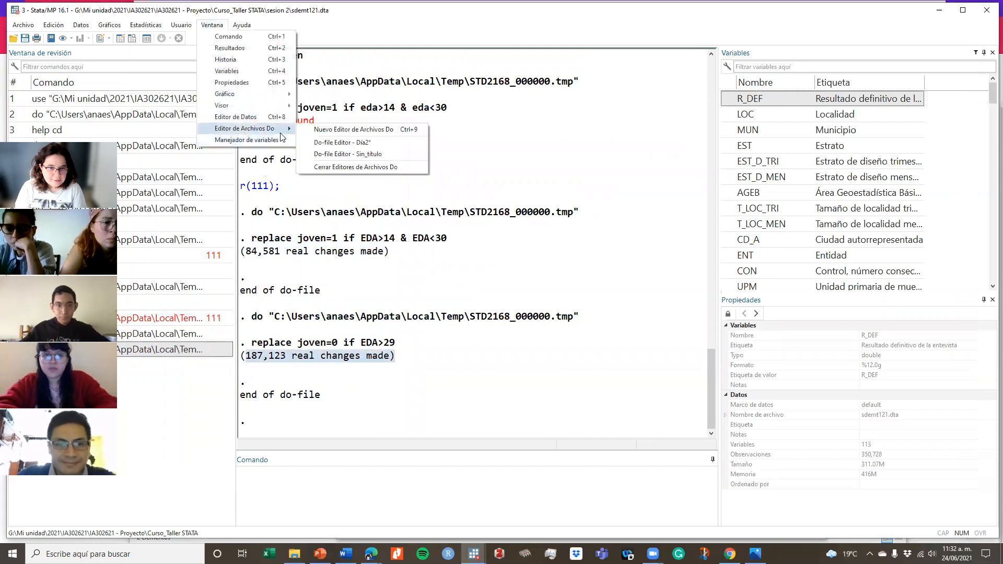
left_click(379, 146)
left_click(417, 79)
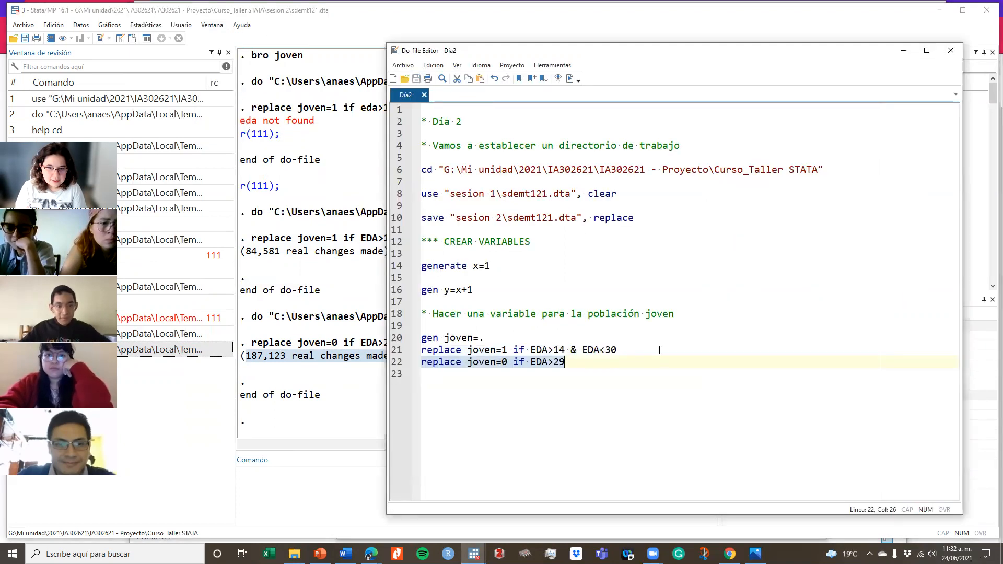
left_click(576, 370)
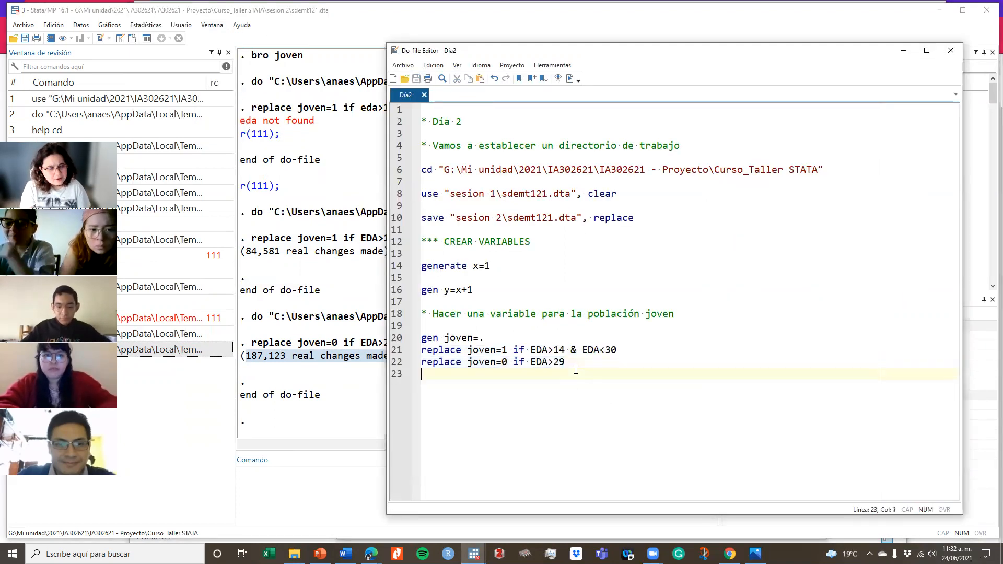
Step: Run tab joven from the command window of the main Stata window to examine the variable's frequencies
left_click(277, 494)
type("ta")
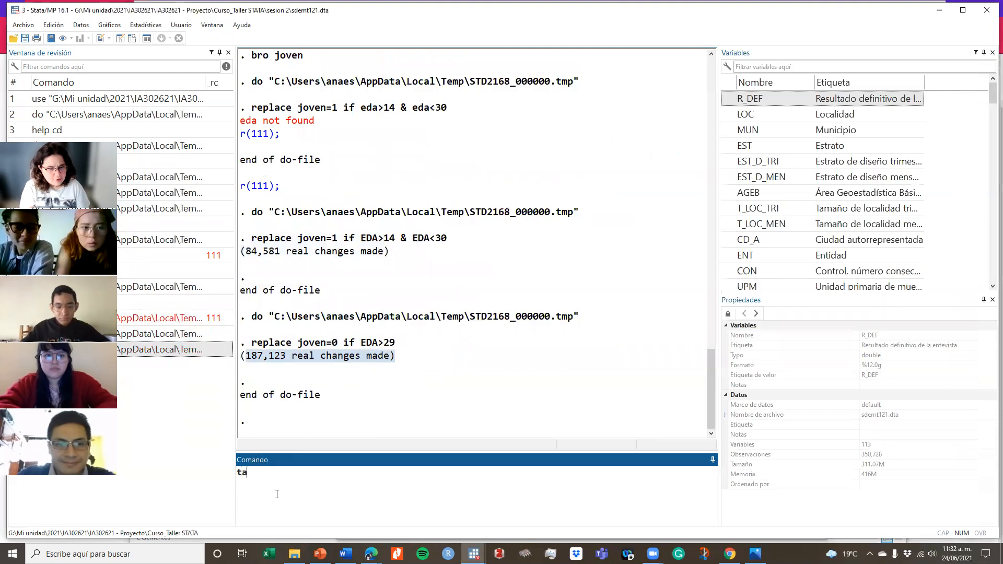
type("b joven")
key("Return")
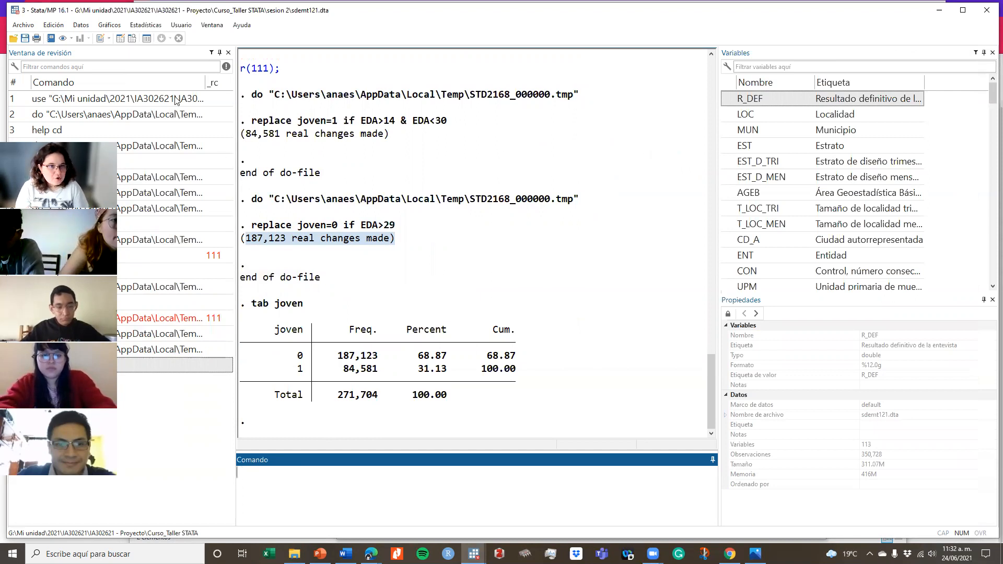
Step: Return to the Día2 do-file, write replace joven=0 if EDA<15 on line 23, and run only that command
left_click(213, 26)
mouse_move(246, 129)
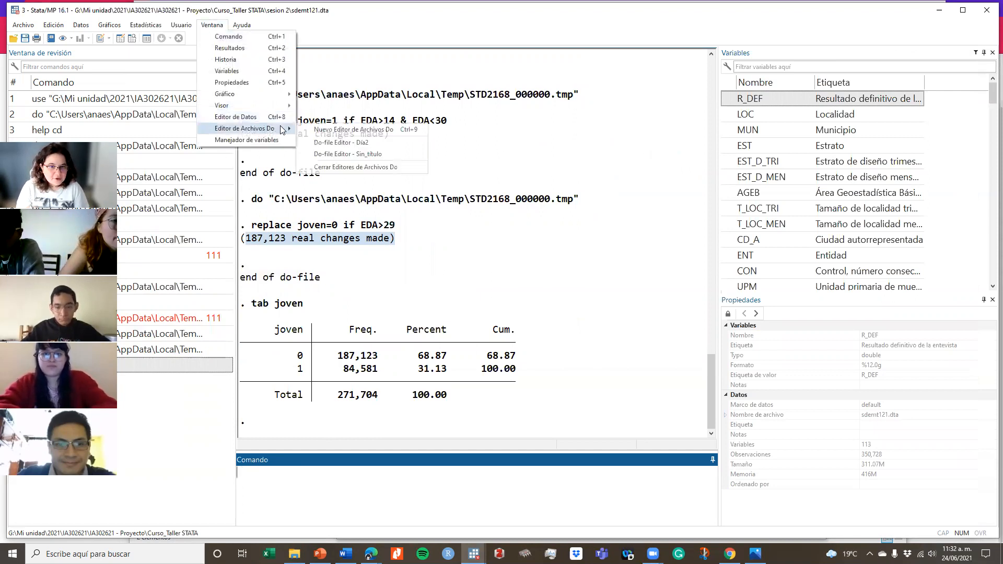
left_click(340, 137)
type("replace joven=0")
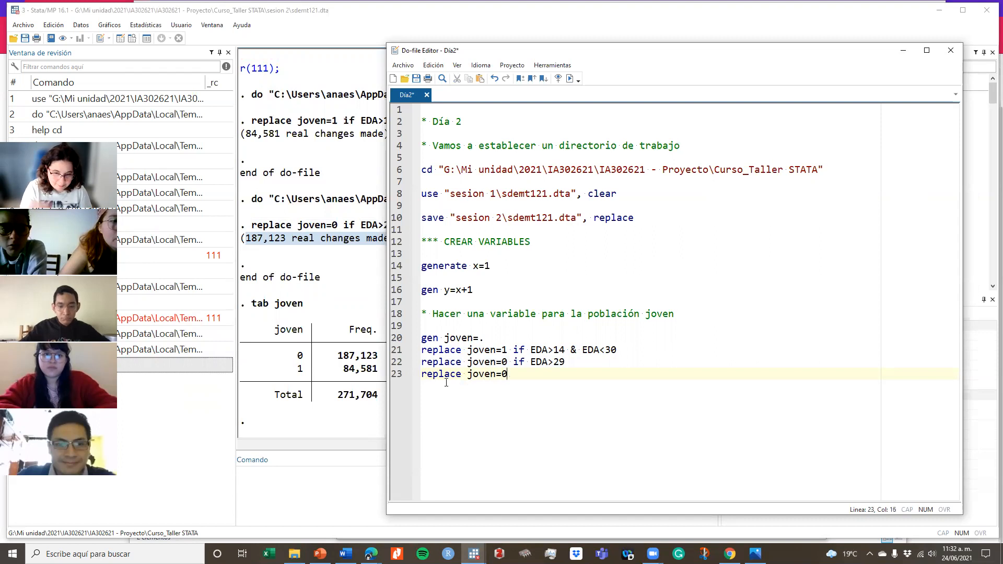
type(" if")
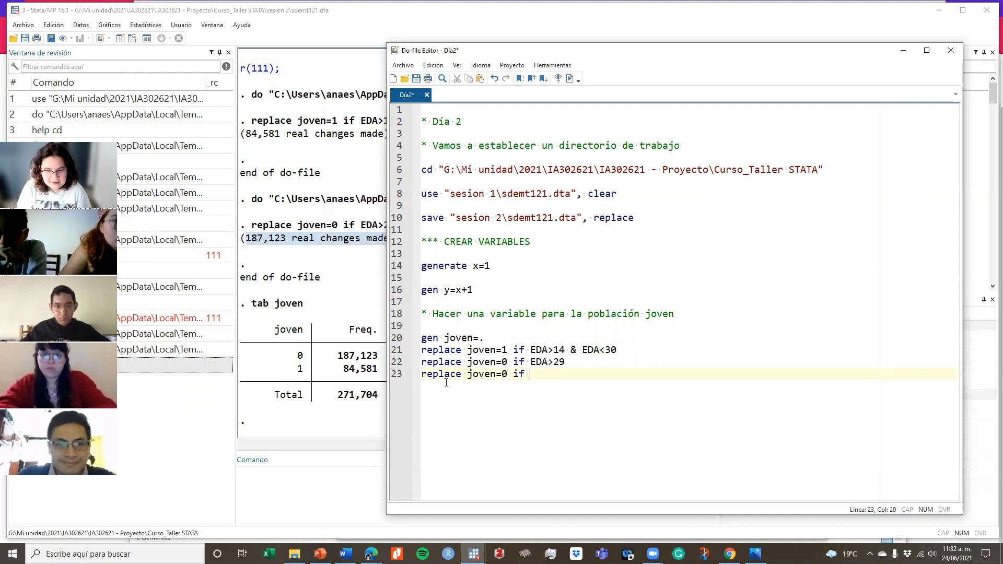
type(" EDA>")
key("BackSpace")
type("<15")
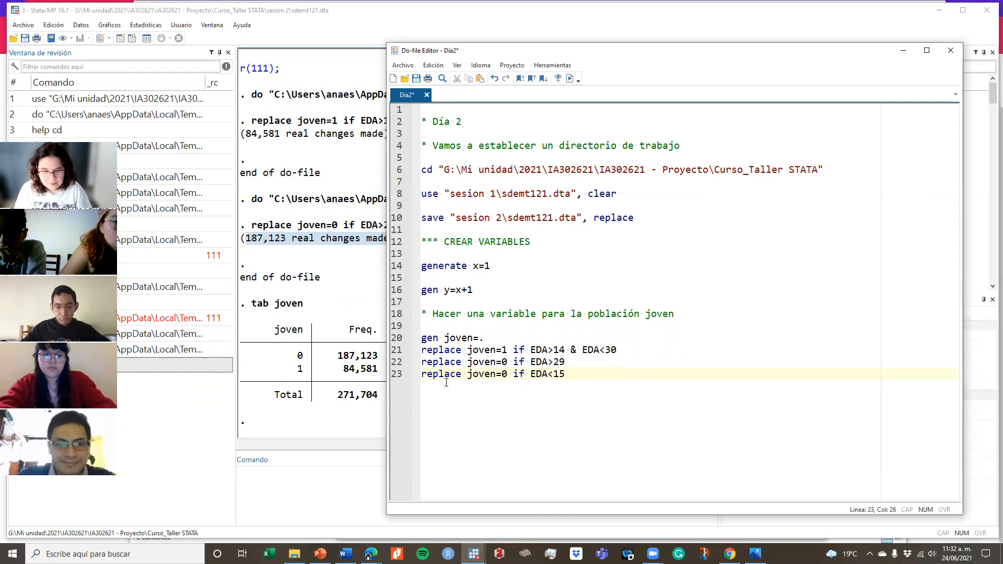
triple_click(446, 382)
left_click(570, 78)
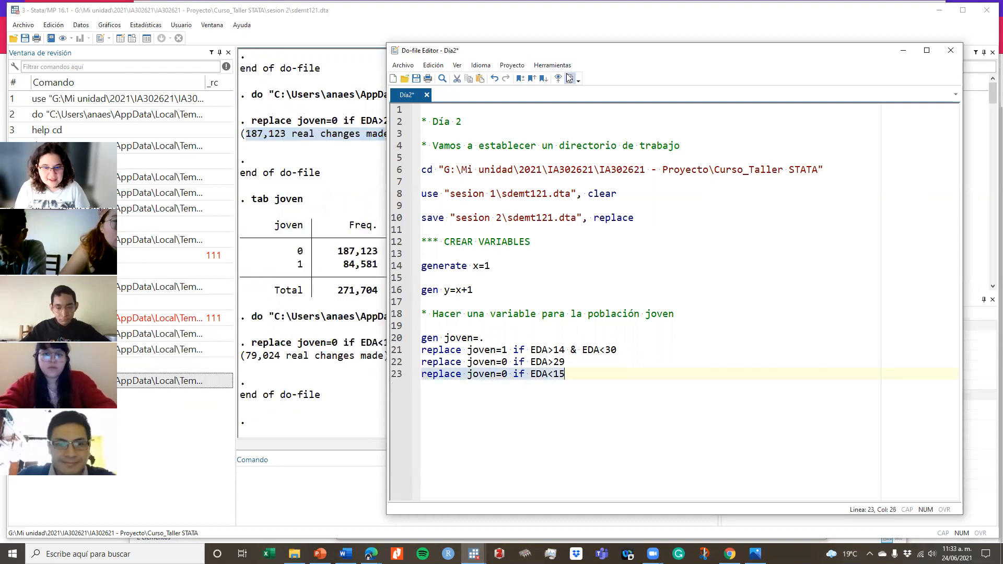
Step: Write tab joven on line 25 of the do-file, run only that command, and examine its table in the main Stata window
left_click(569, 395)
key("Return")
key("Return")
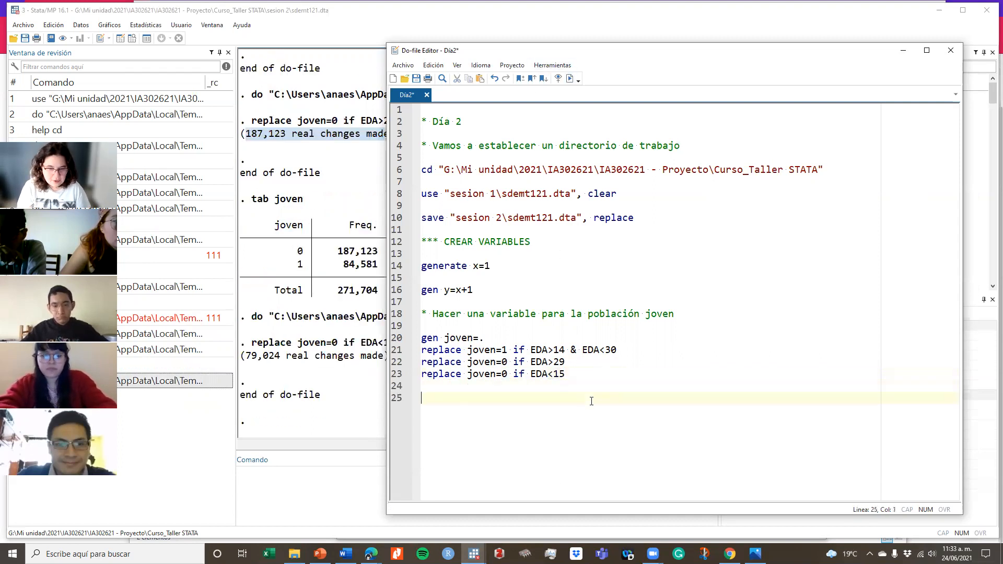
type("tabul")
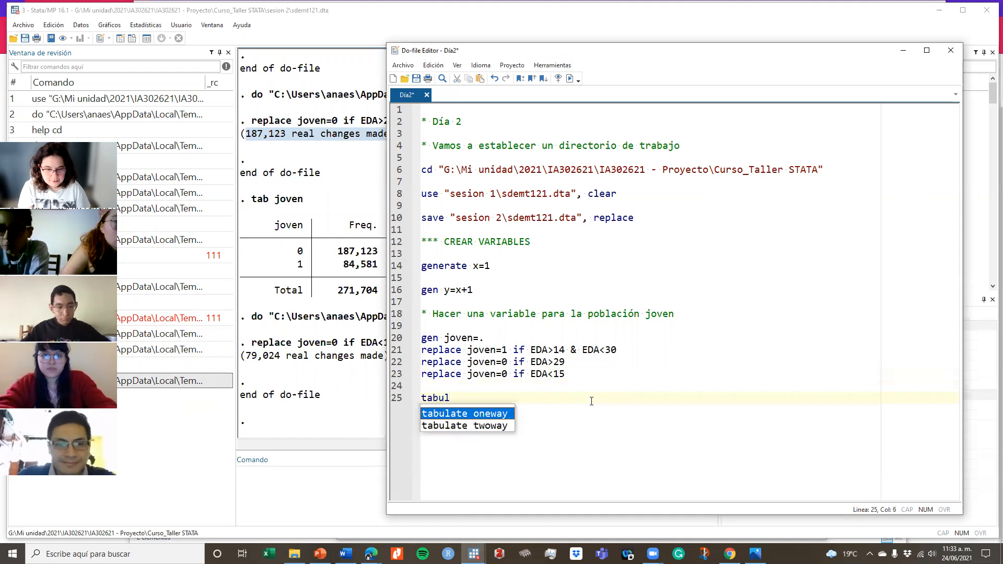
key("BackSpace")
type("joven")
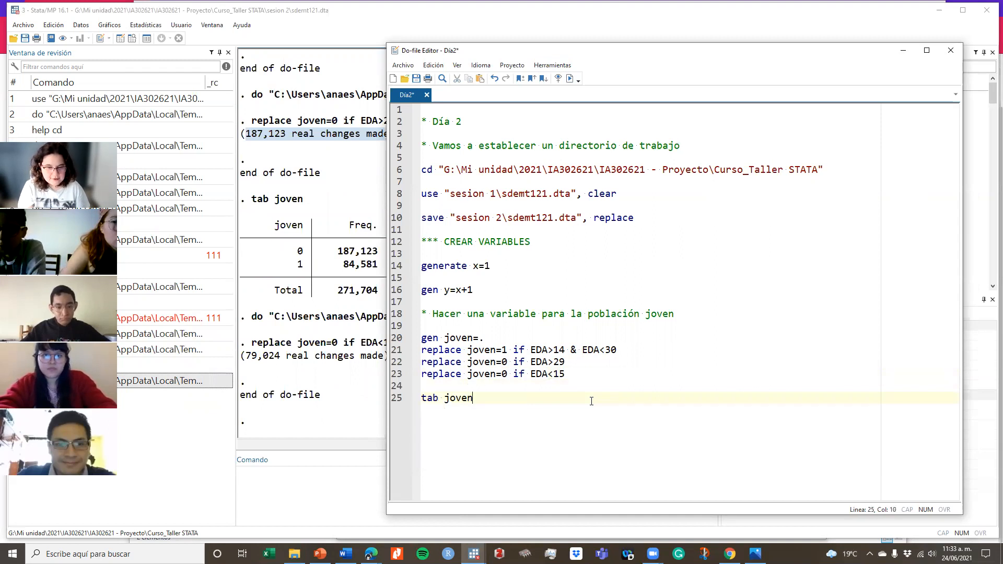
key("ctrl+shift+Left")
key("ctrl+shift+Left")
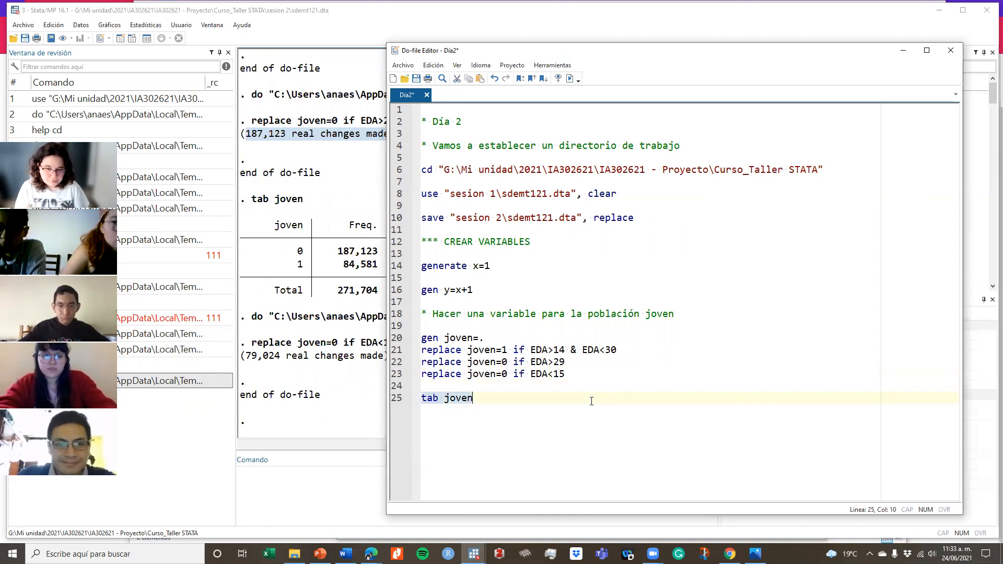
left_click(570, 79)
left_click(282, 342)
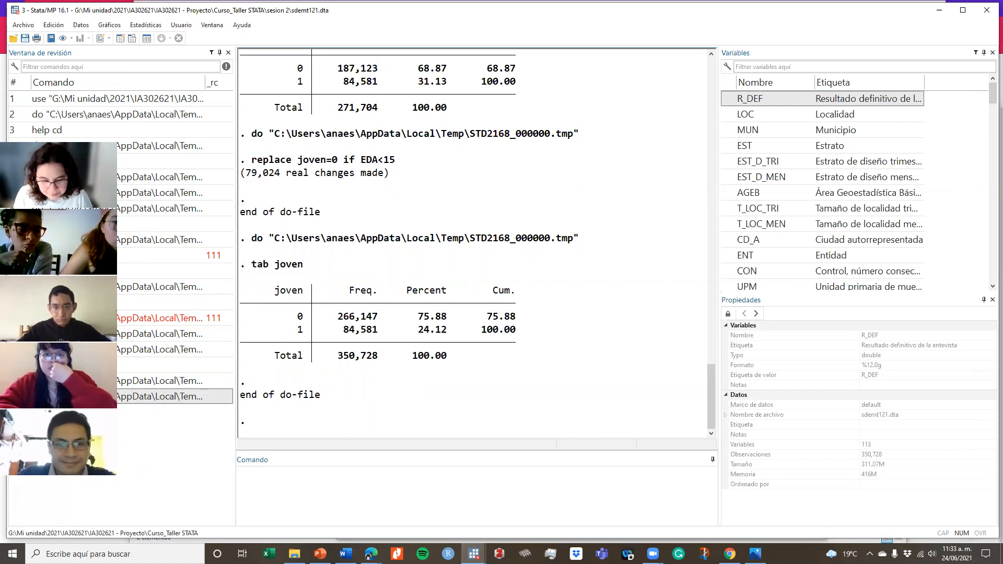
Step: Save and minimize the Día2 do-file, then select joven in the variable list and widen the area showing its properties
left_click(474, 553)
left_click(602, 524)
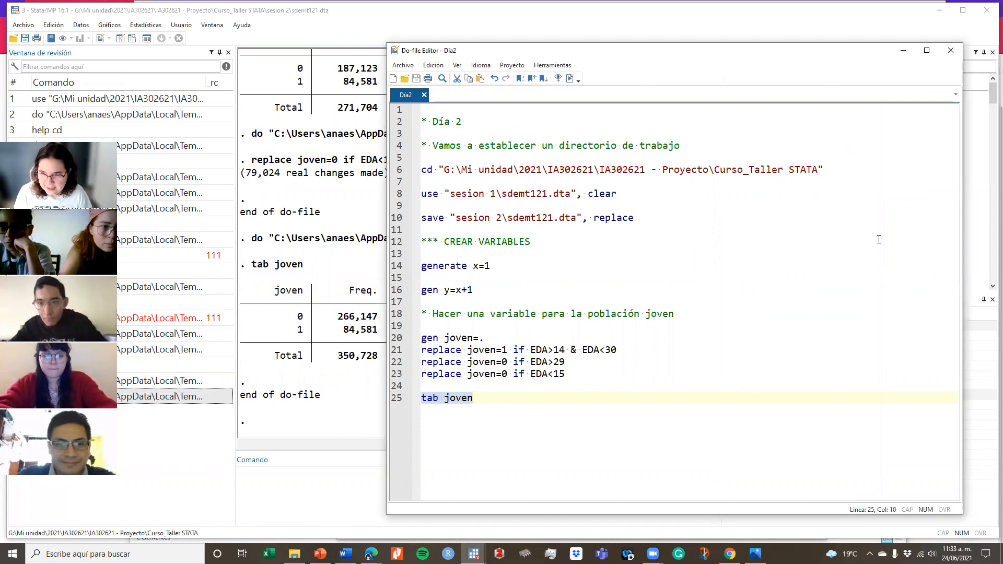
left_click(902, 51)
scroll(812, 265, "down", 5)
scroll(813, 266, "down", 20)
left_click(814, 273)
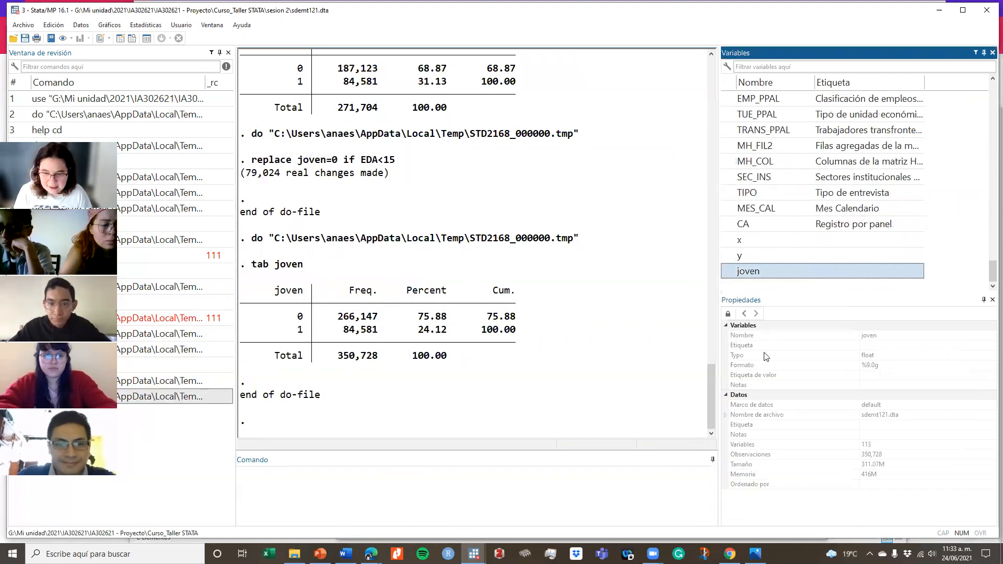
left_click_drag(719, 380, 676, 376)
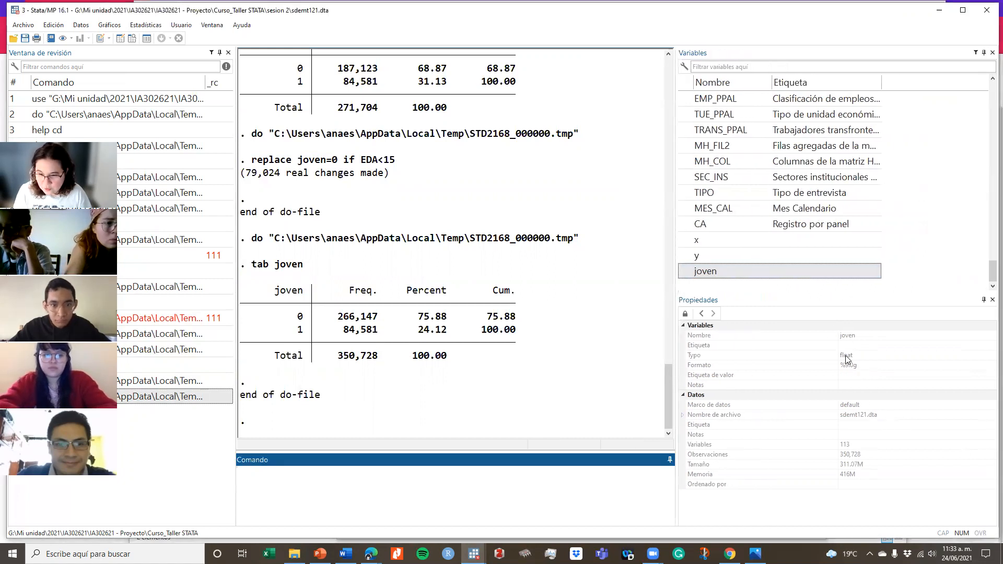
Step: Unlock the properties of joven and add the note "Esta variable la creó el equipo" to the variable
left_click(836, 375)
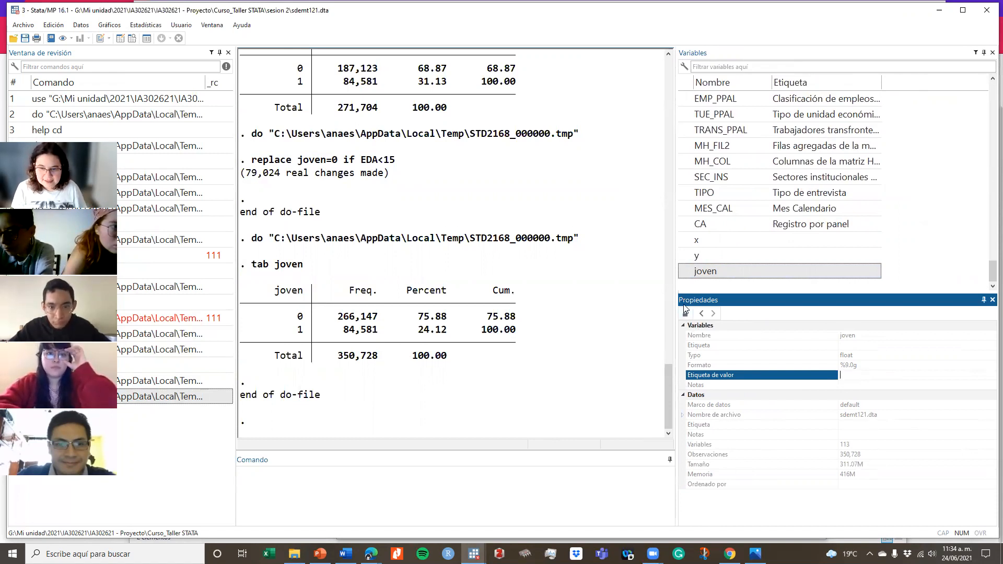
left_click(731, 386)
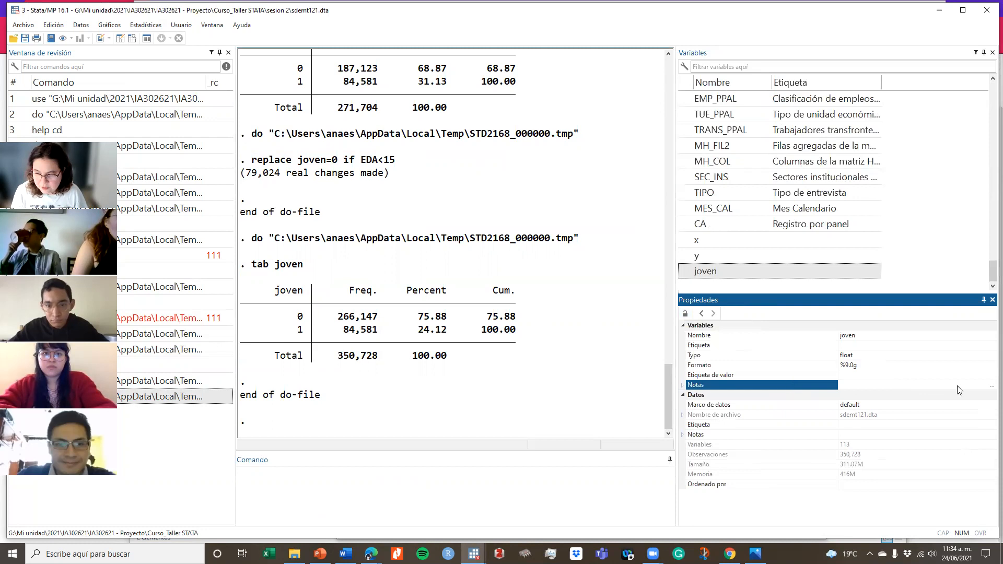
left_click(990, 386)
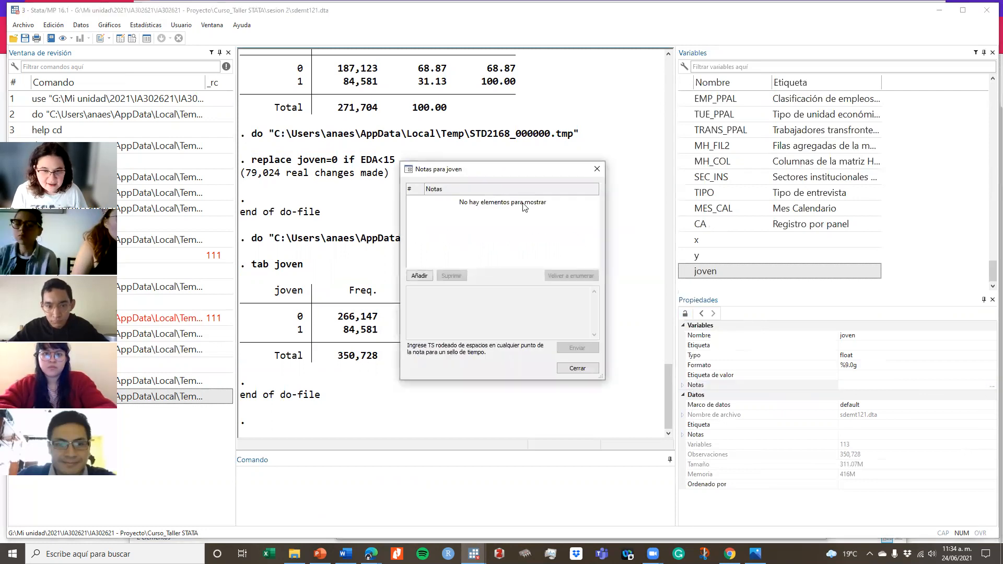
left_click(428, 276)
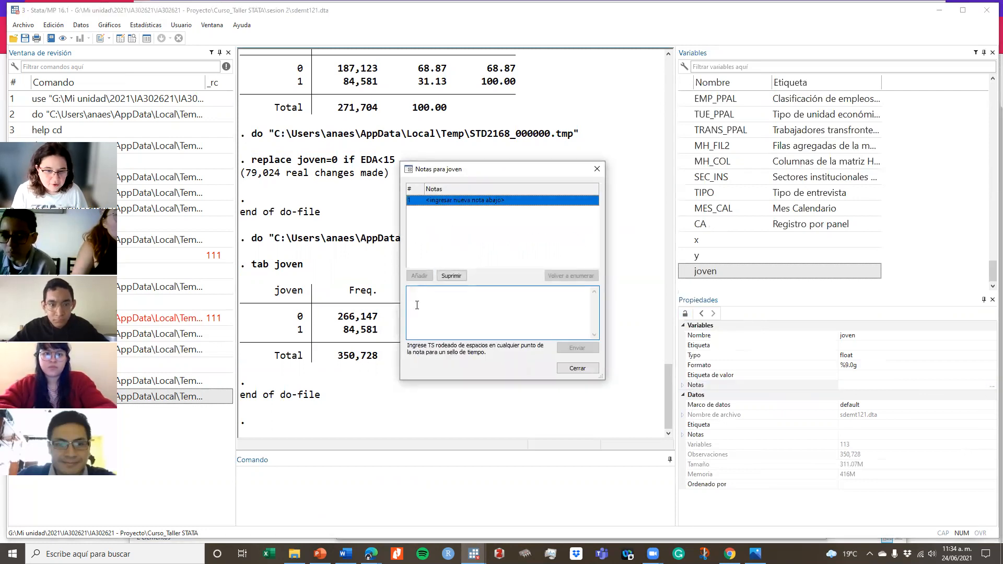
type("Esta variable la cr")
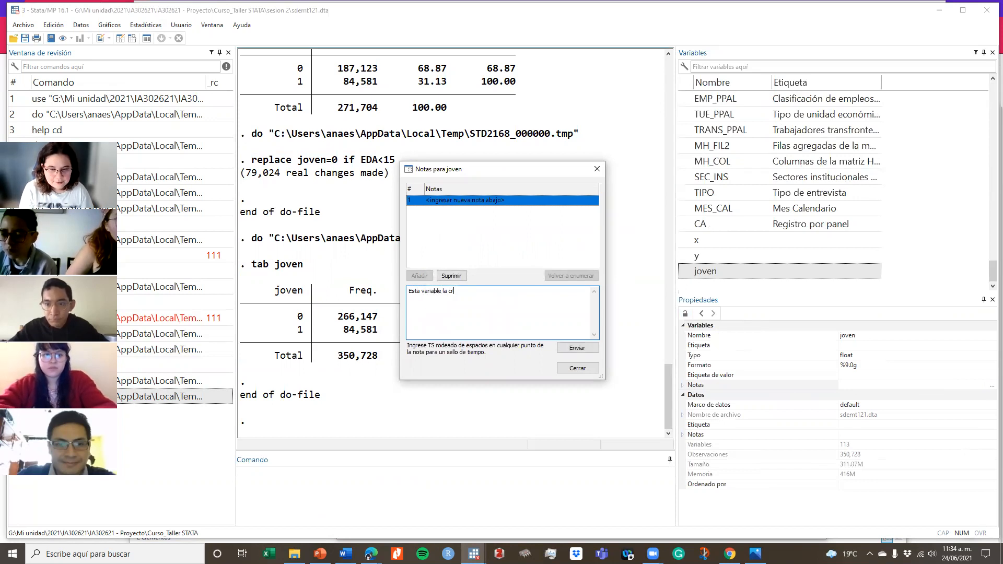
type("eo el equipo")
left_click(572, 349)
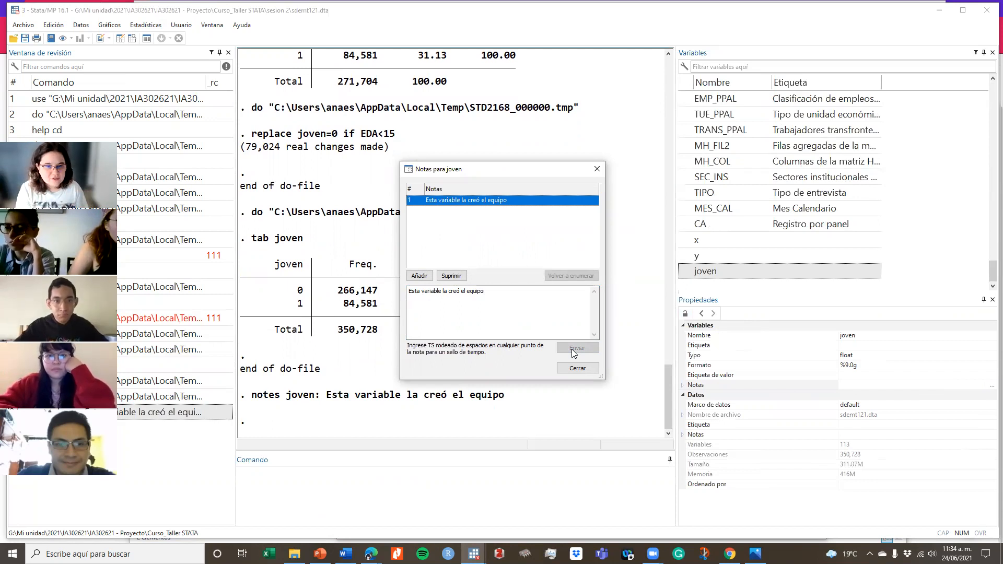
left_click(602, 170)
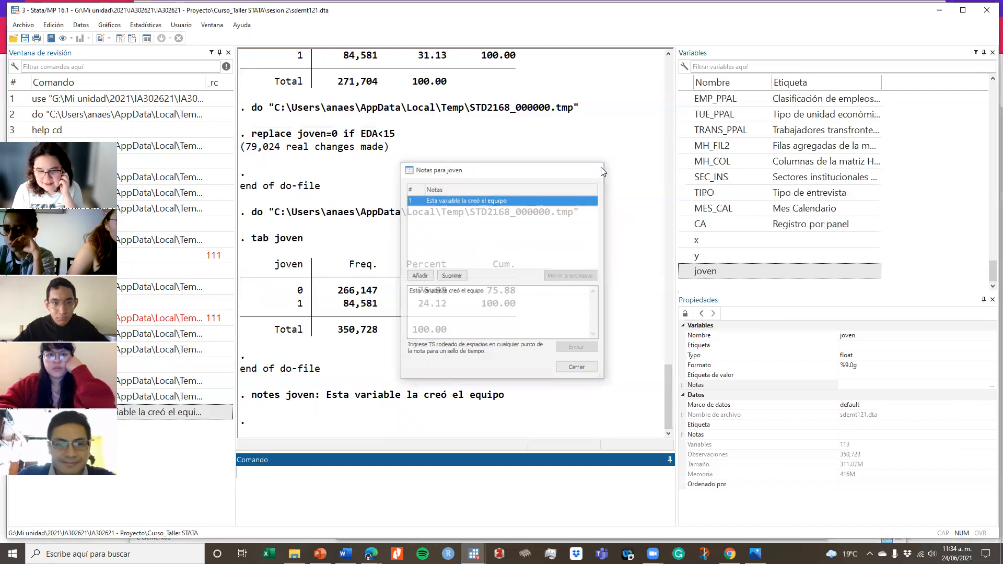
Step: Set the variable label of joven to "Población joven" in its properties
left_click(721, 375)
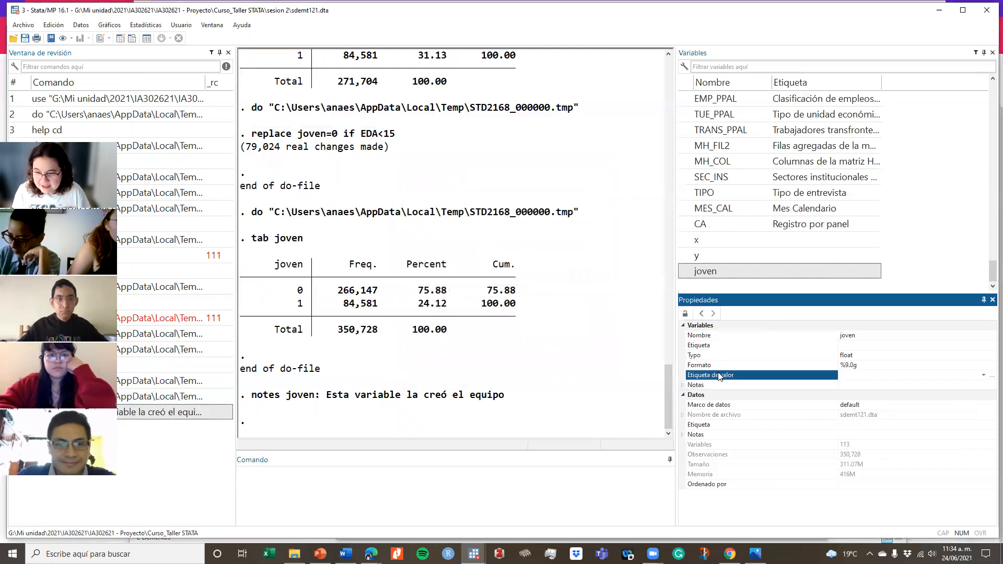
left_click(746, 366)
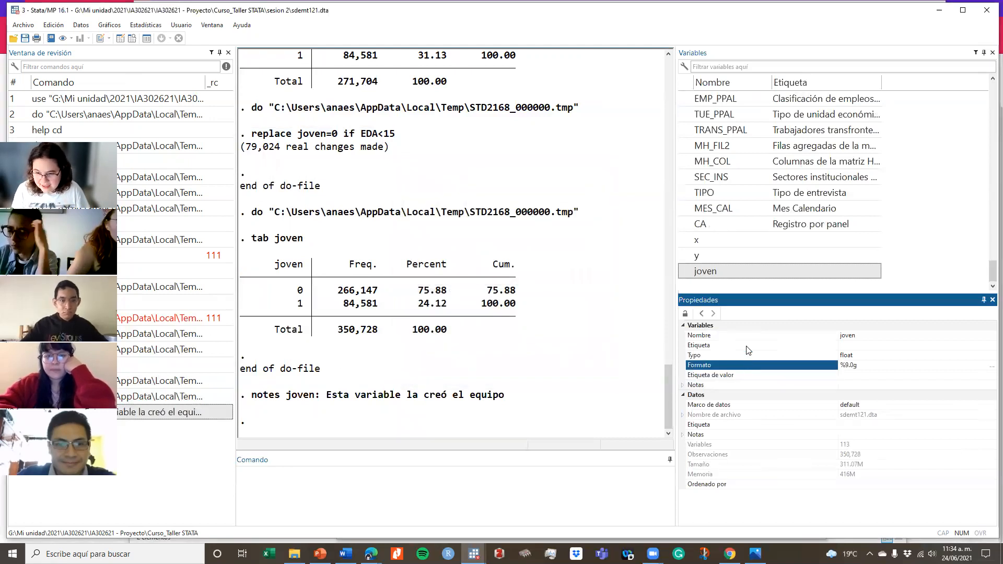
left_click(746, 347)
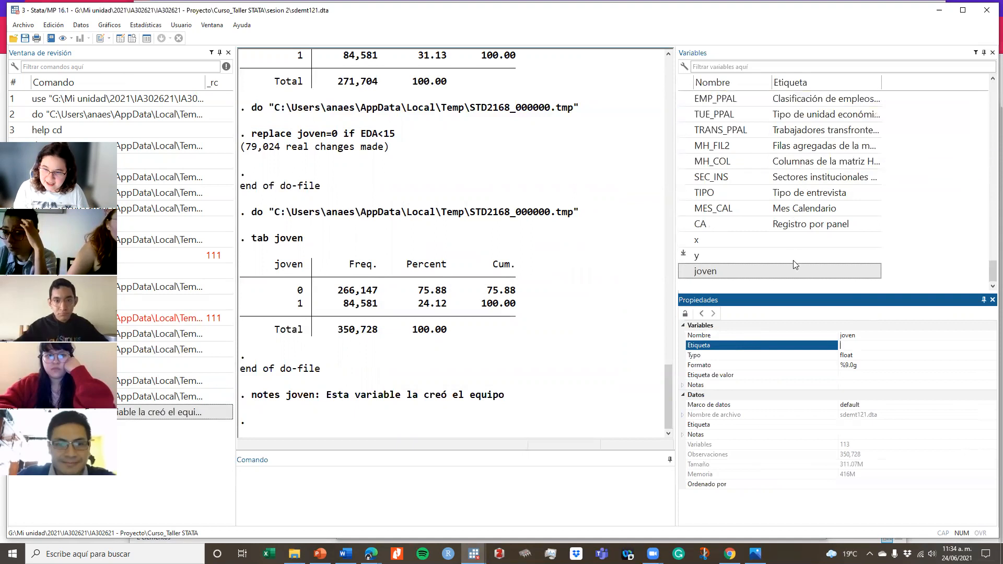
left_click(846, 345)
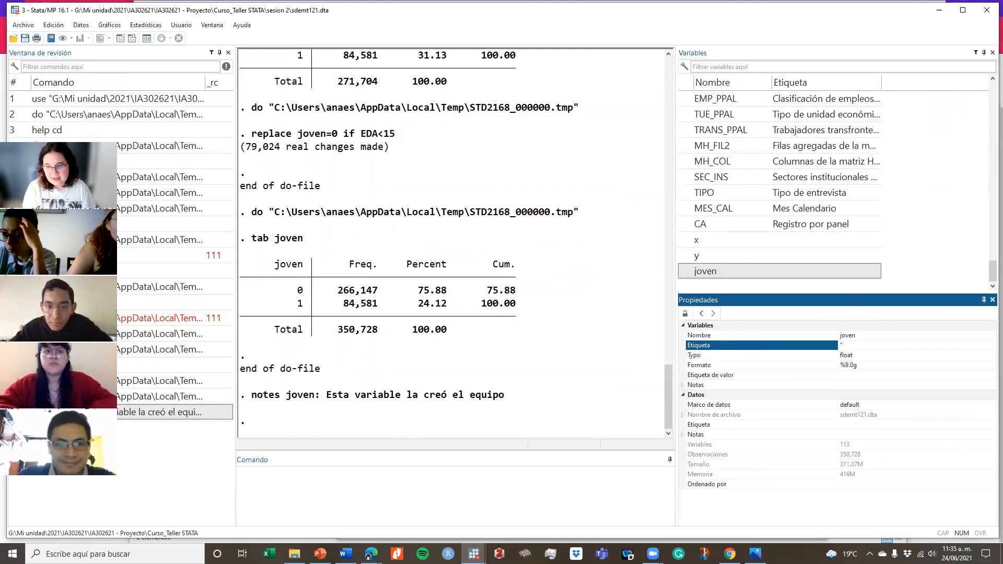
type("Po")
key("BackSpace")
key("BackSpace")
key("BackSpace")
type("Población")
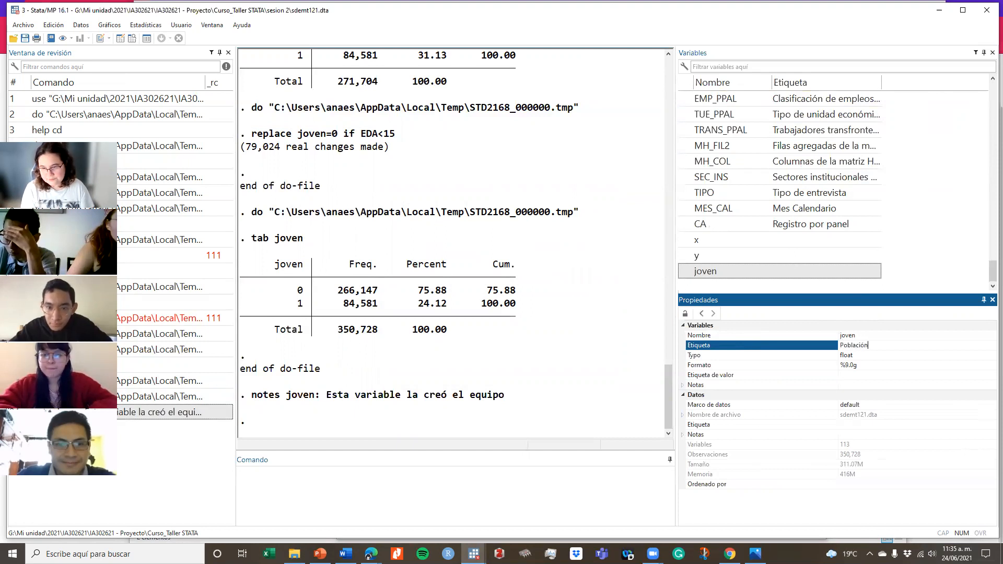
type(" joven")
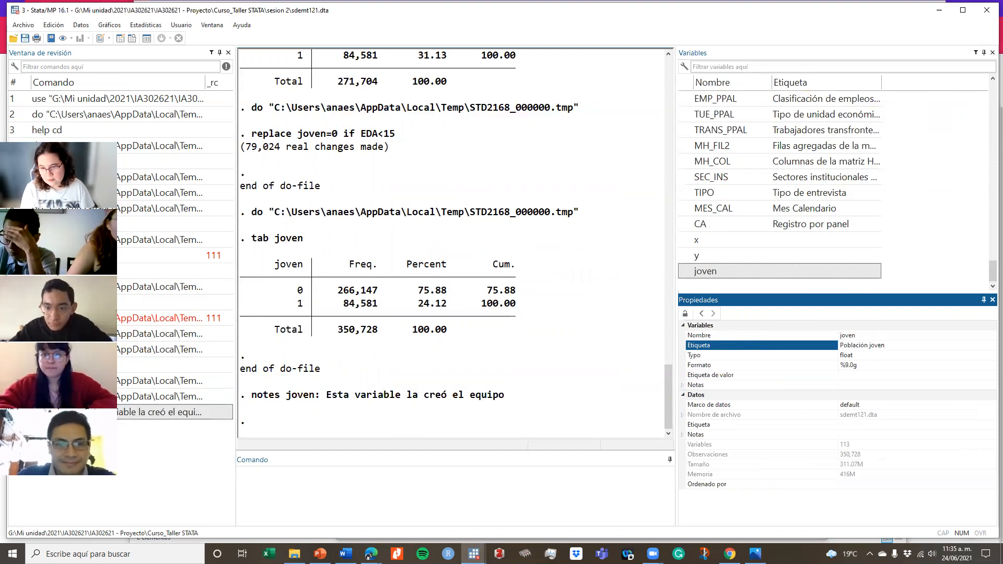
key("Return")
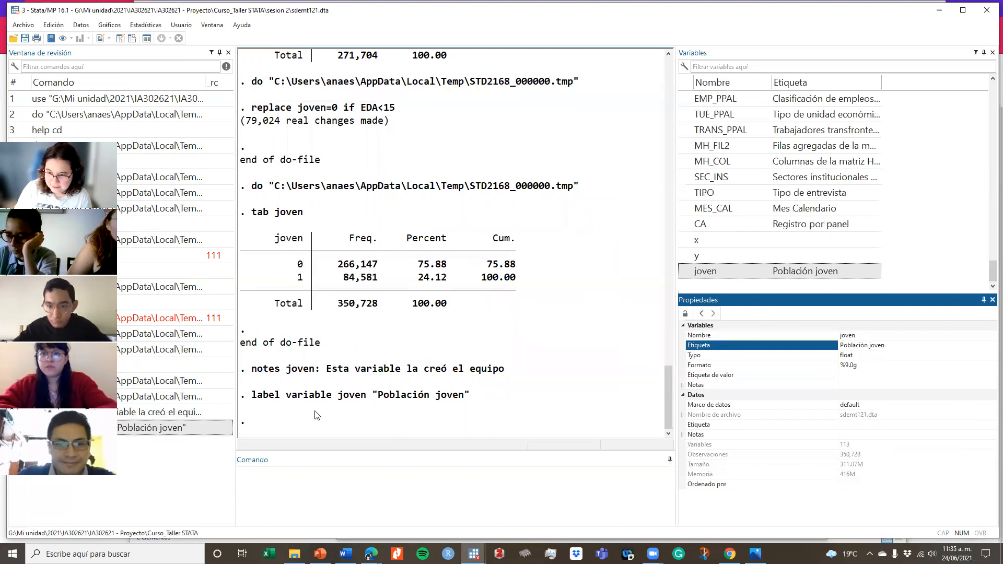
Step: Open the value label manager from the properties of joven, browse the existing labels, and preview the form for creating a new label
left_click(813, 376)
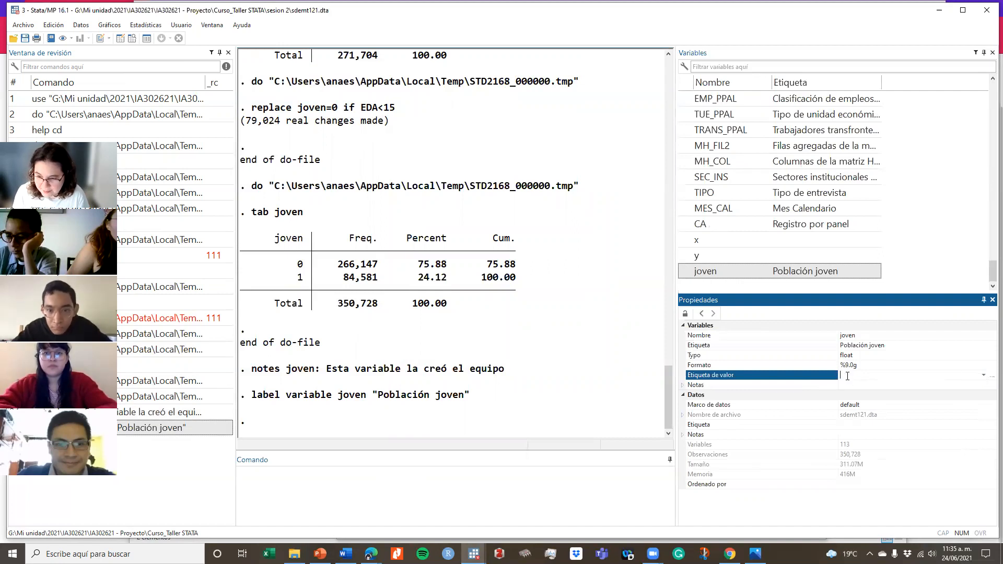
left_click(989, 376)
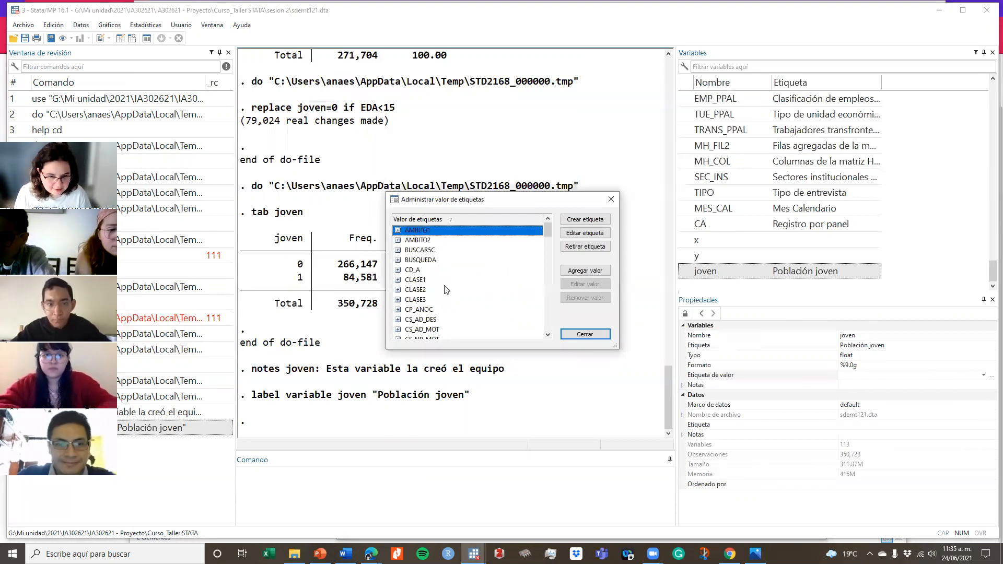
scroll(447, 293, "down", 15)
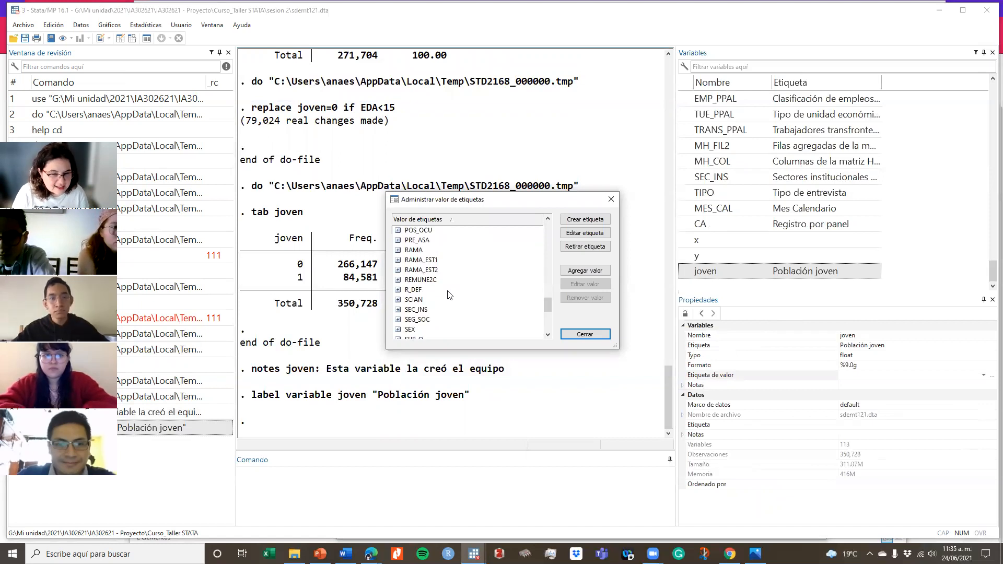
scroll(460, 308, "down", 6)
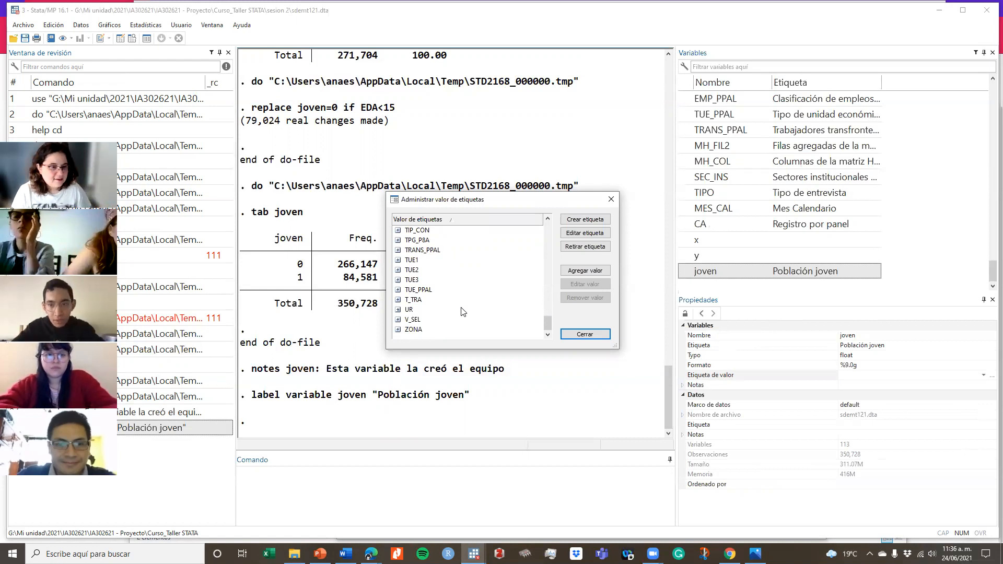
left_click(582, 219)
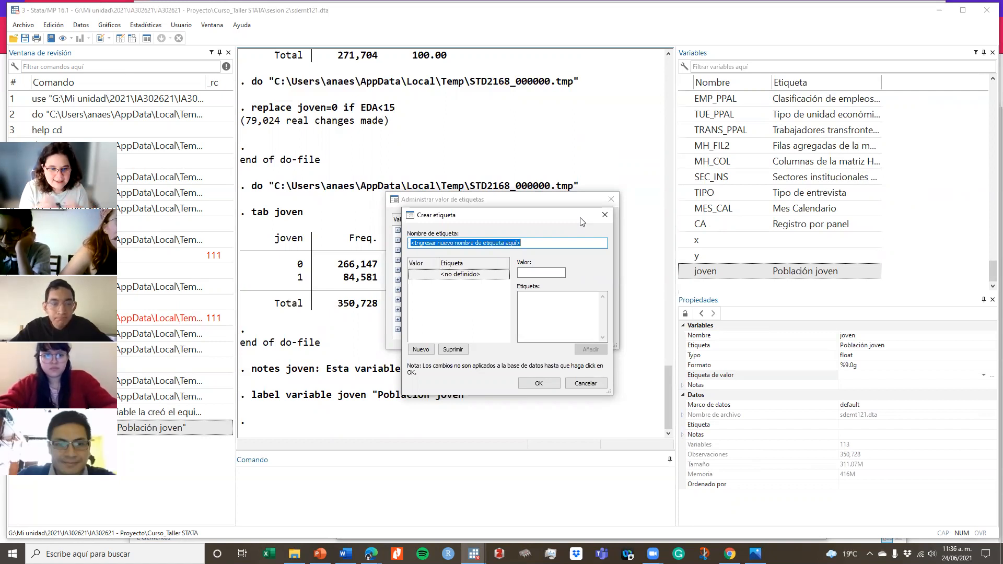
left_click(605, 215)
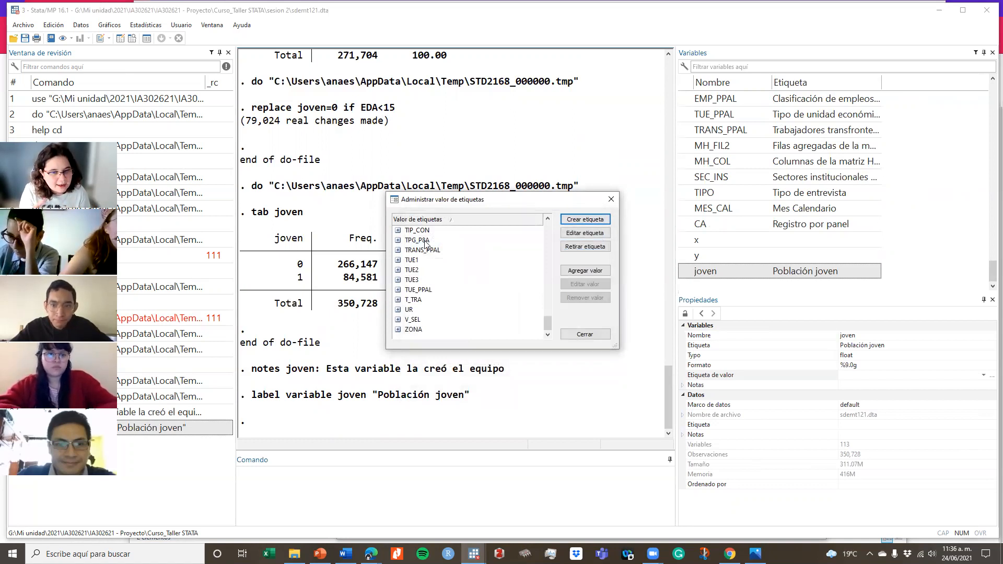
Step: Start a new value label in the value label manager and name it jovenlab
scroll(434, 313, "up", 6)
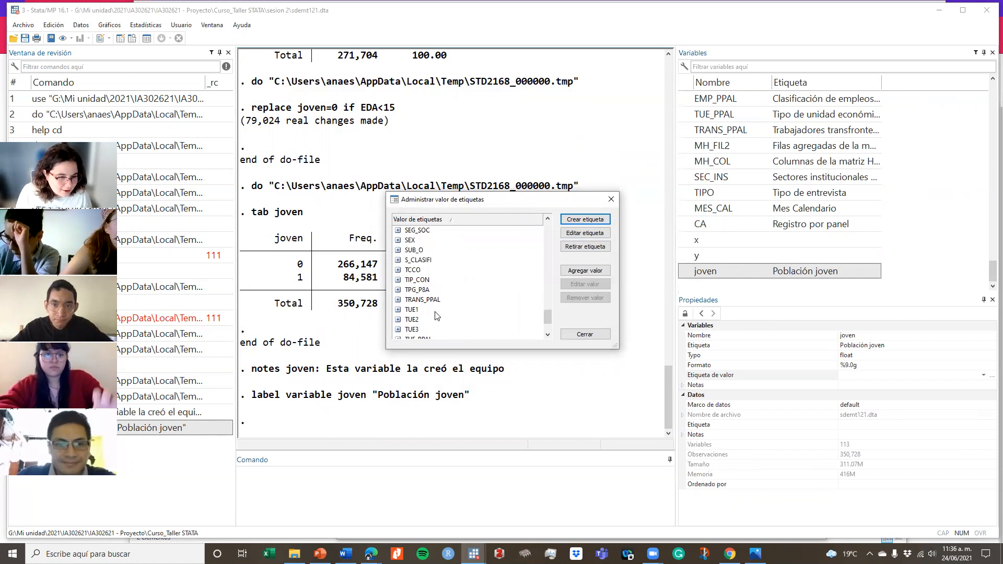
left_click(584, 220)
type("jovenlab")
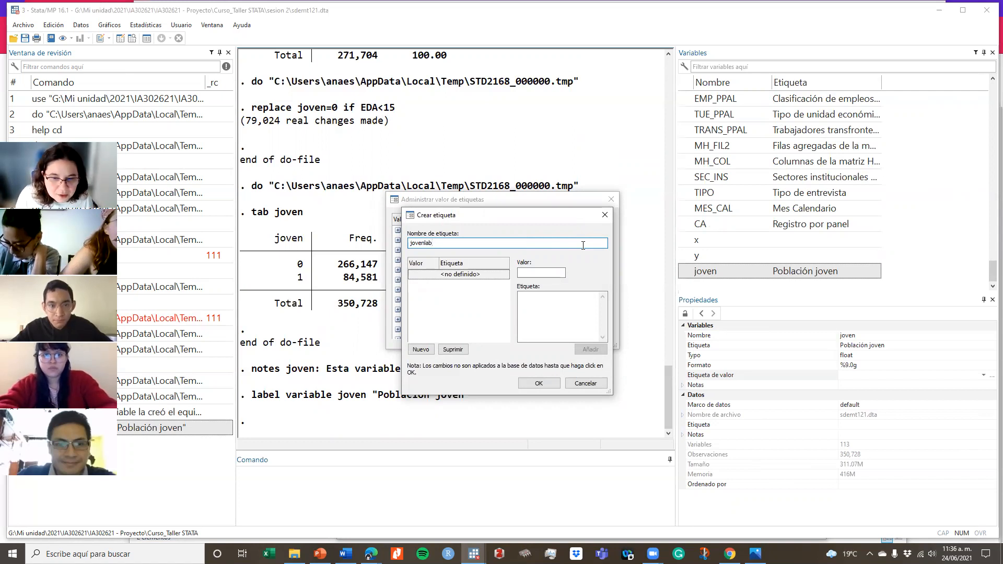
left_click(594, 494)
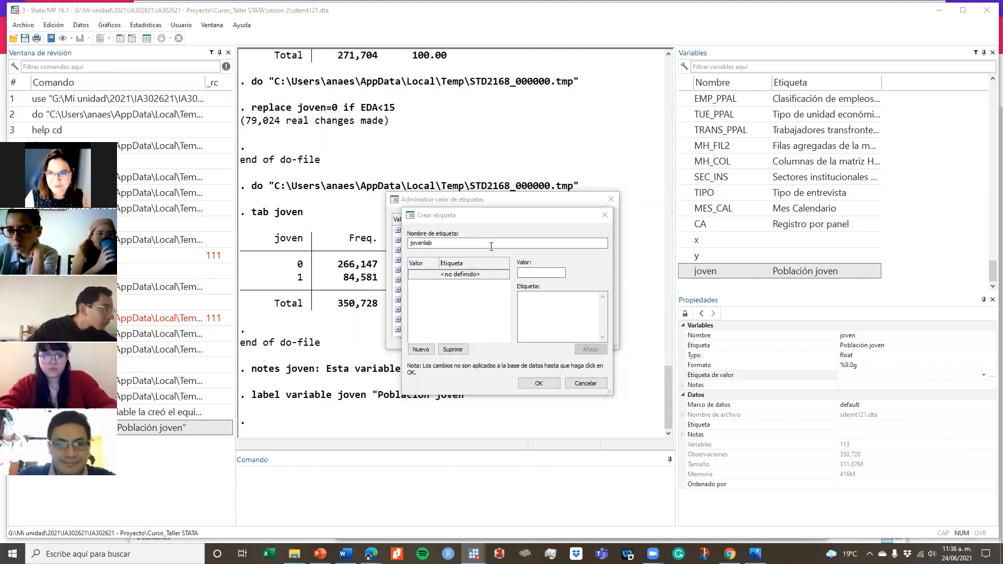
left_click(410, 242)
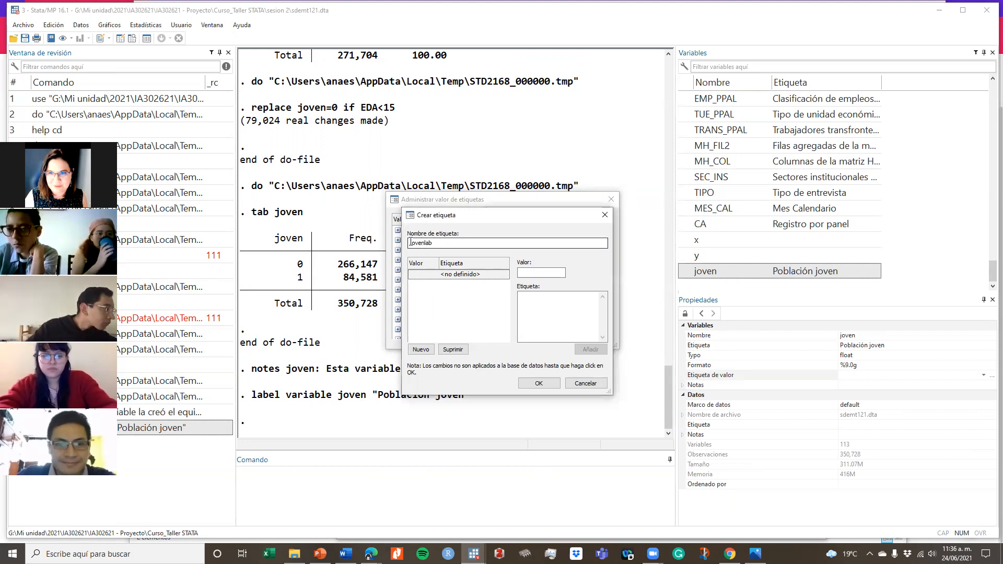
left_click_drag(411, 242, 436, 241)
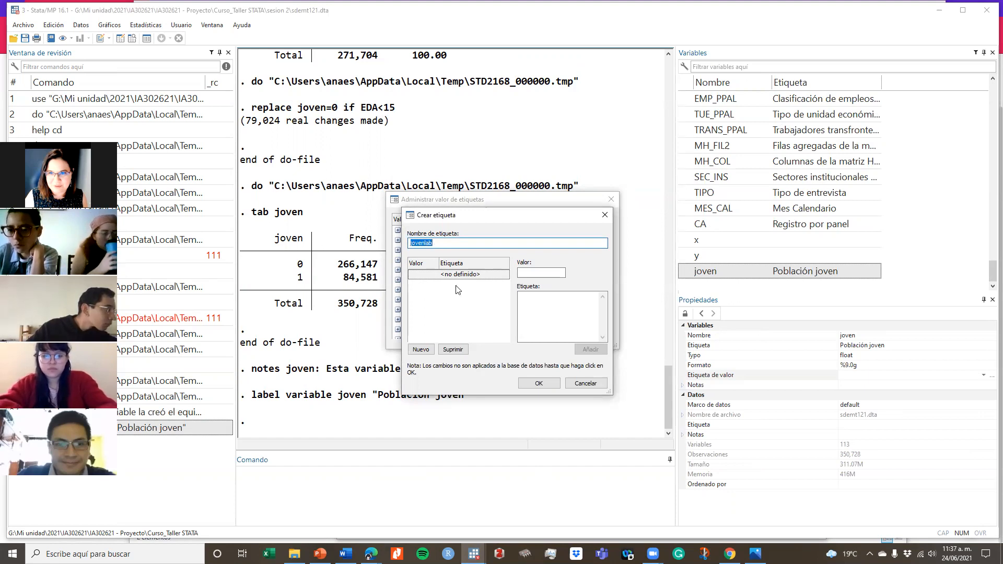
left_click(458, 304)
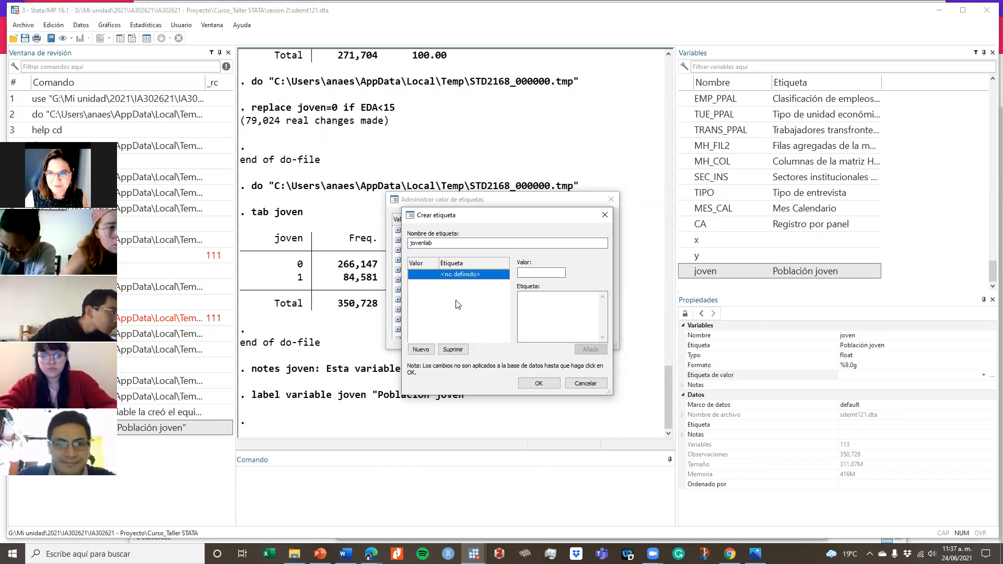
Step: Add value 1 with the label "Población joven" to jovenlab
left_click(538, 272)
type("1")
left_click(537, 307)
type("J")
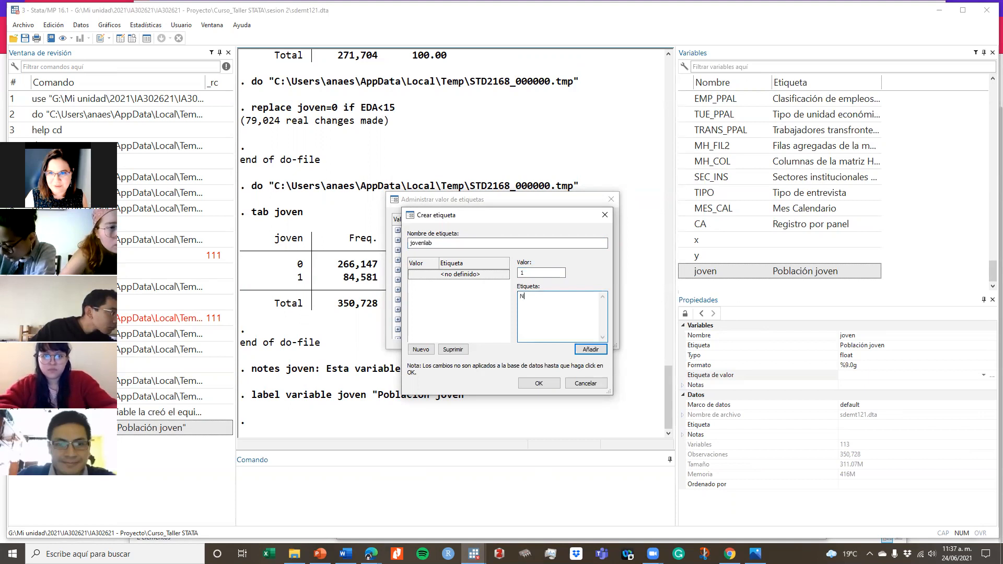
type("Pob")
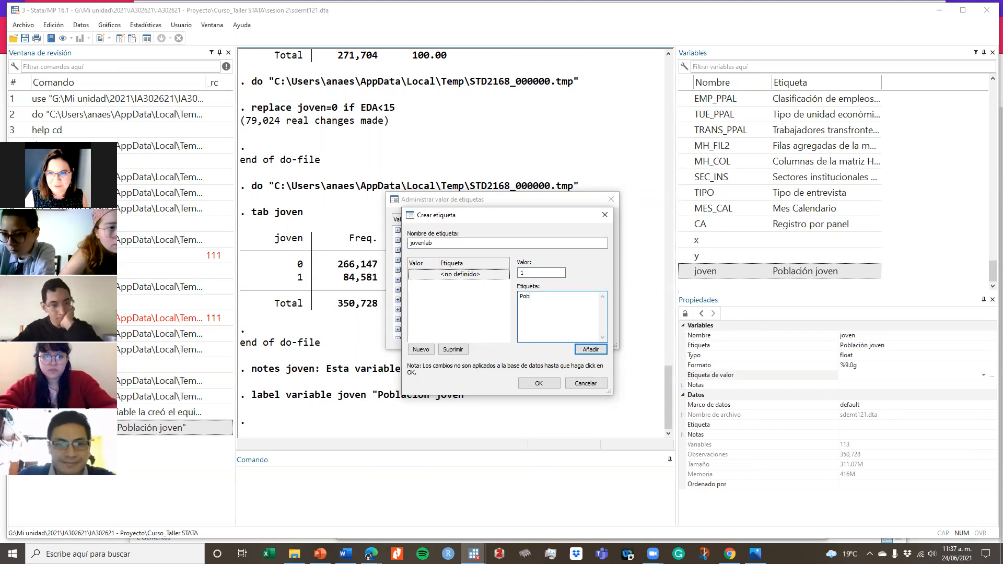
type("lación joven")
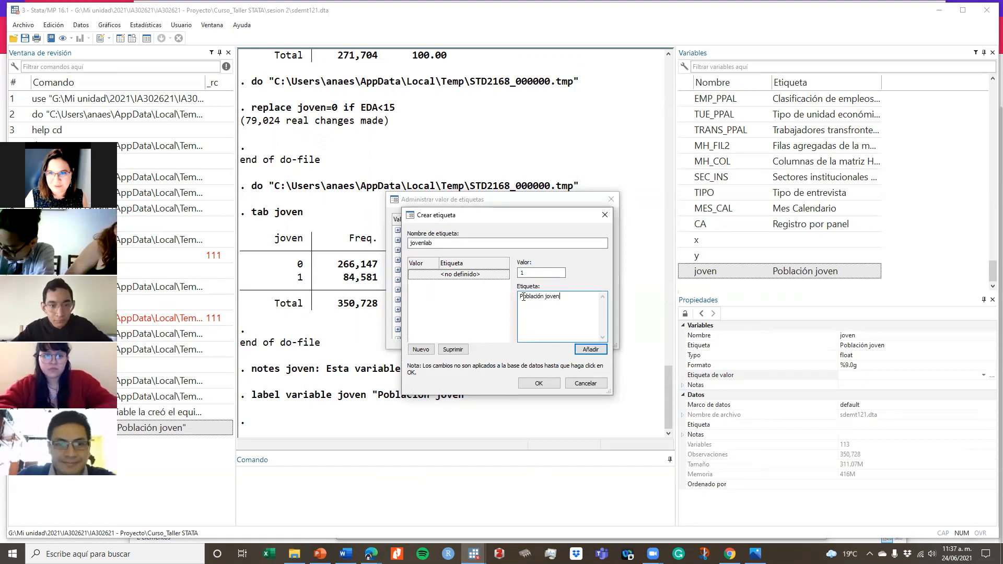
left_click_drag(520, 296, 568, 298)
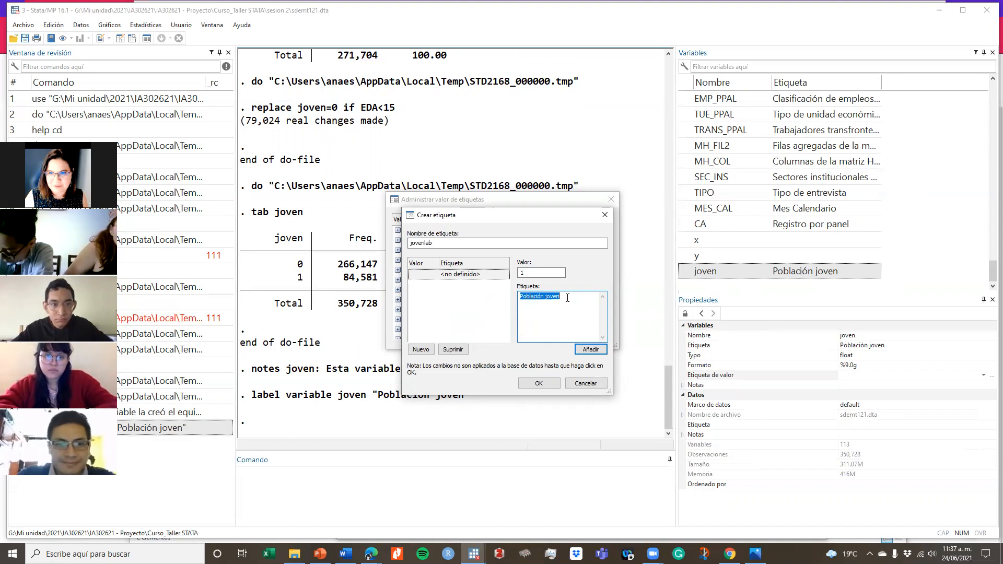
left_click(589, 349)
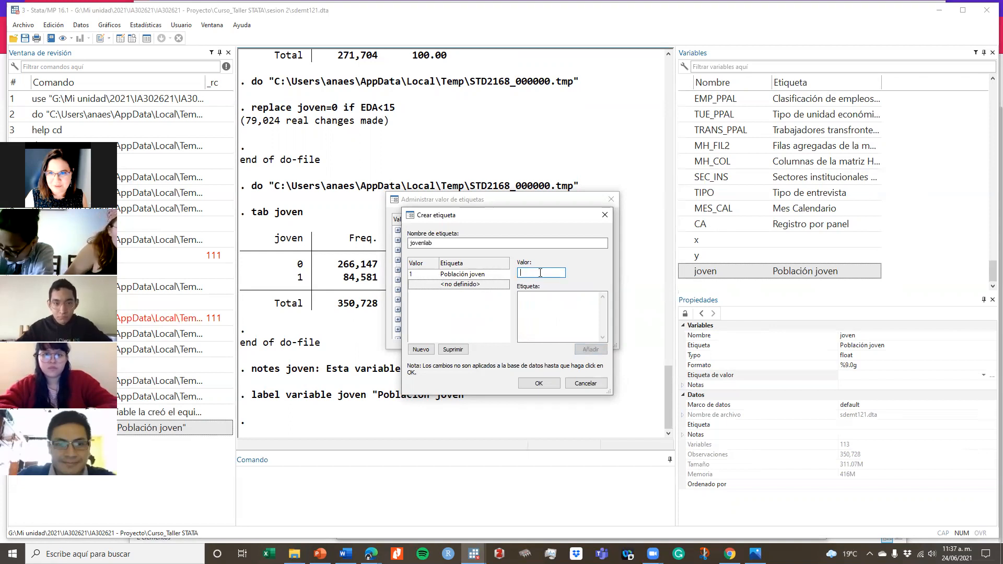
Step: Add value 0 with the label "Población no joven" to jovenlab, create the label and close the value label manager
type("0")
left_click(529, 315)
type("Población no joven")
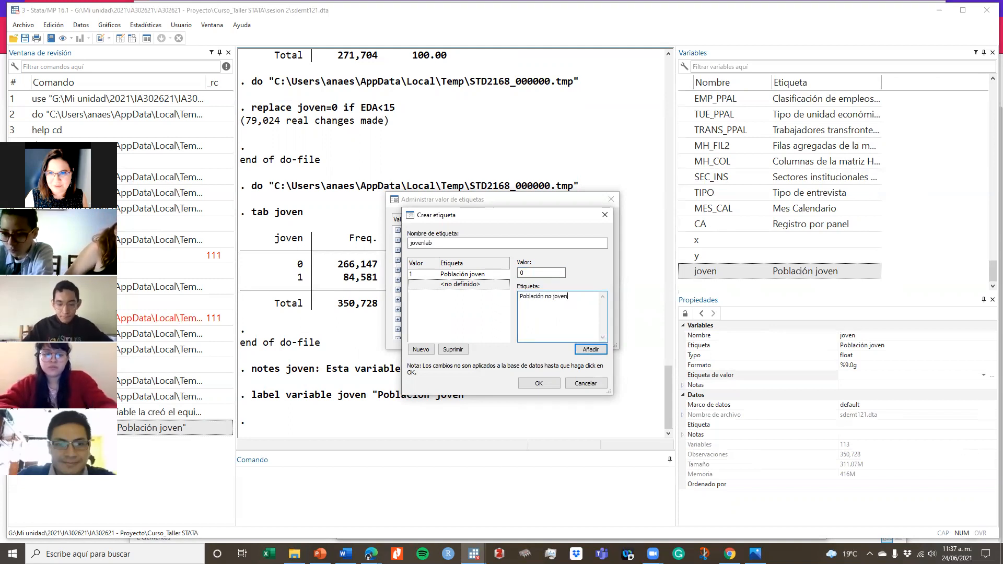
left_click(595, 350)
left_click(539, 382)
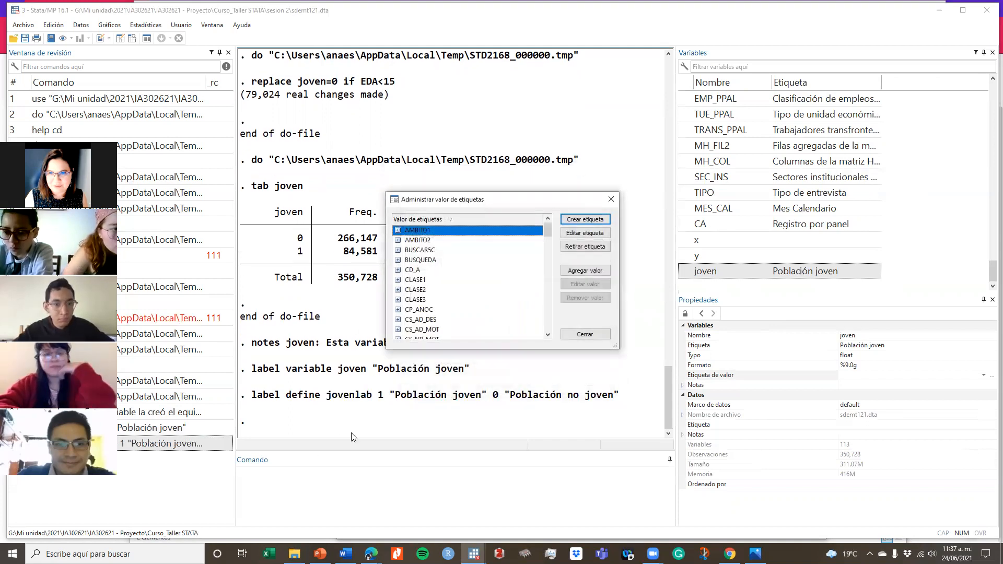
left_click(612, 199)
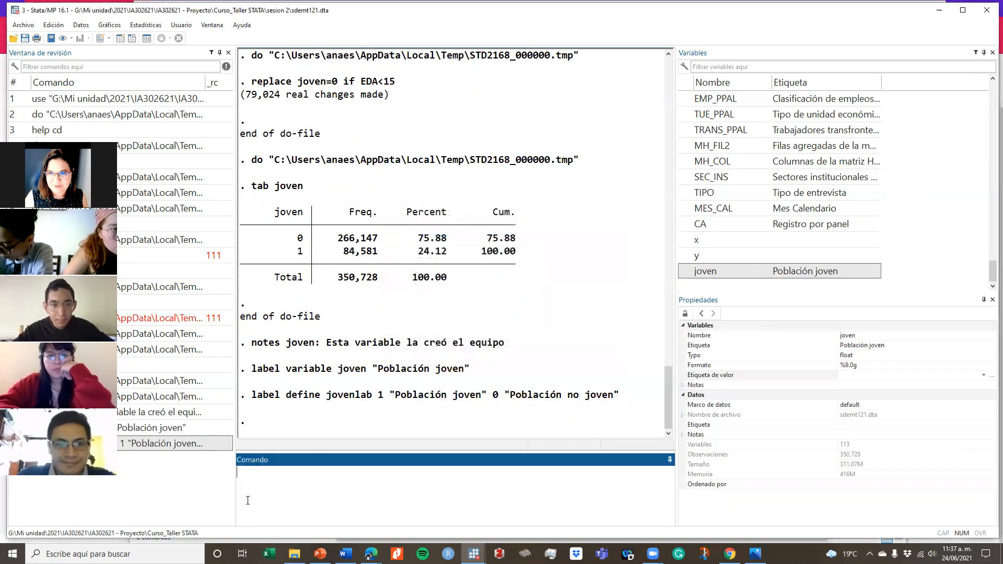
Step: Tabulate joven with the command tab joven and examine the label define command in the results
type("ta")
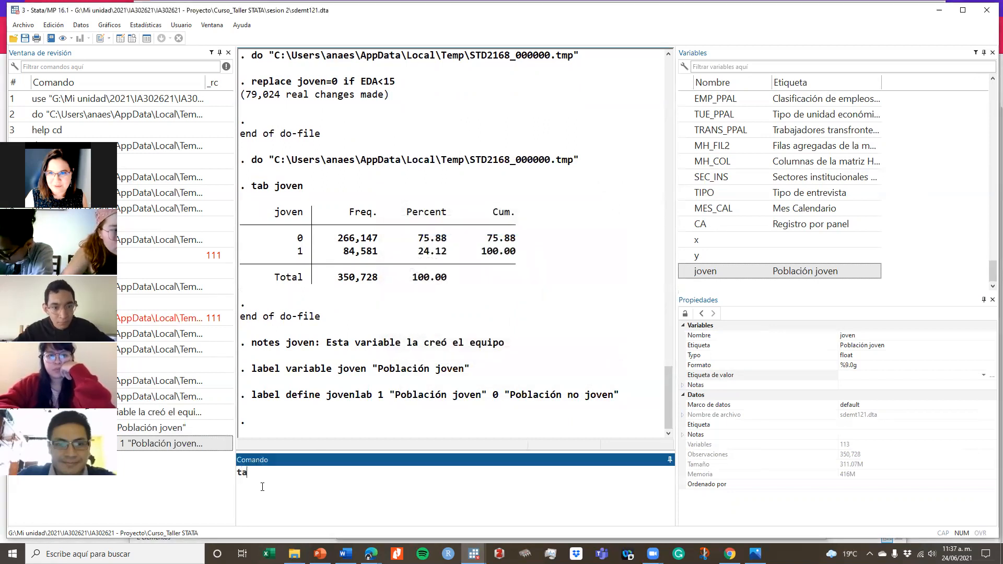
type("b joven")
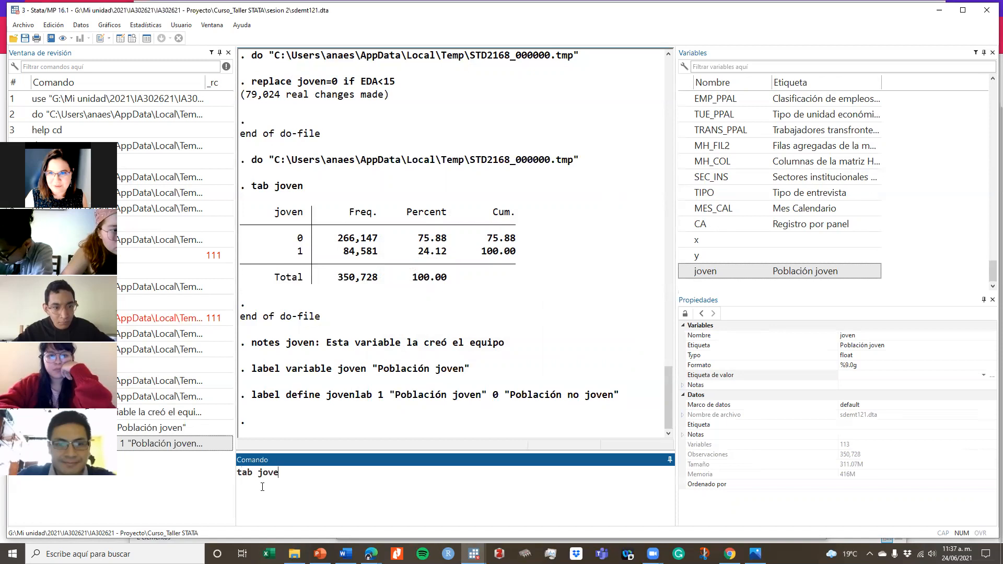
key("Return")
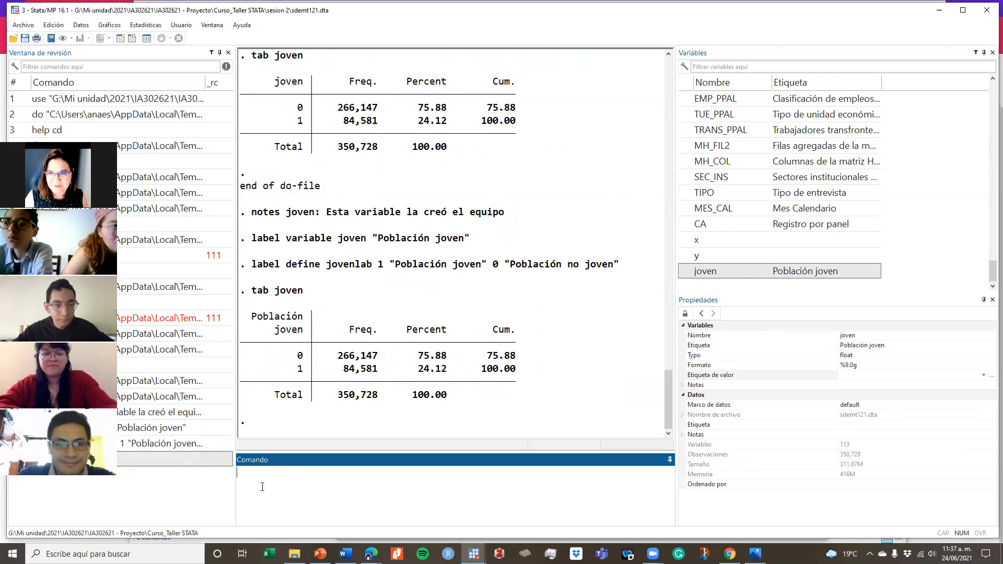
left_click_drag(286, 265, 662, 269)
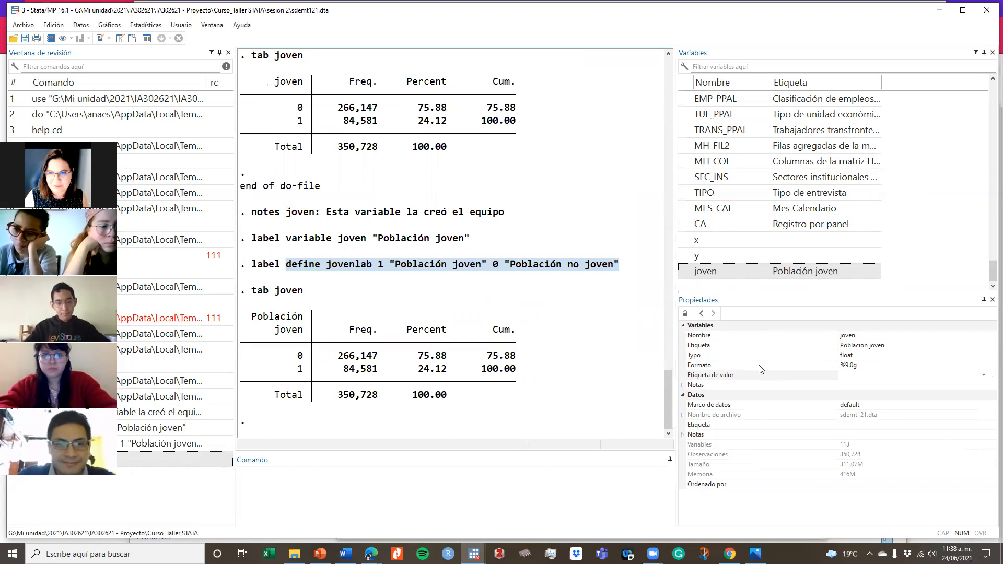
Step: Assign the value label jovenlab to the variable joven in its properties
left_click(985, 375)
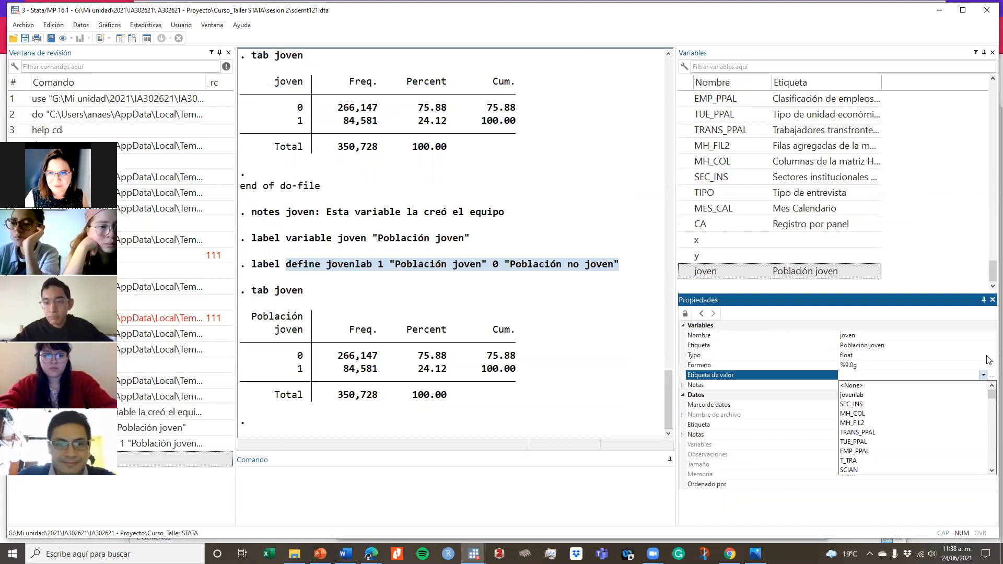
scroll(934, 436, "down", 3)
scroll(934, 435, "down", 4)
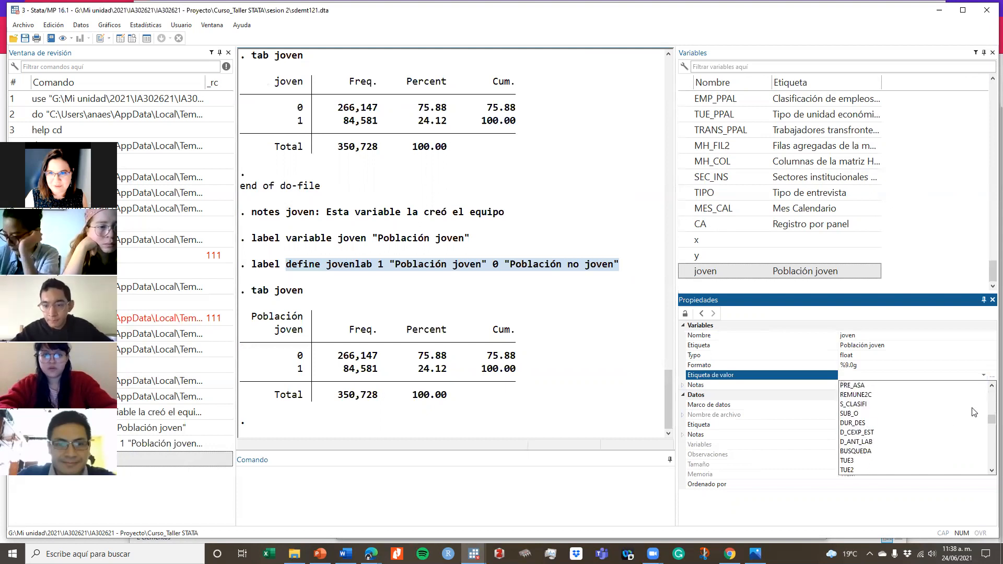
left_click_drag(991, 424, 987, 388)
left_click(878, 395)
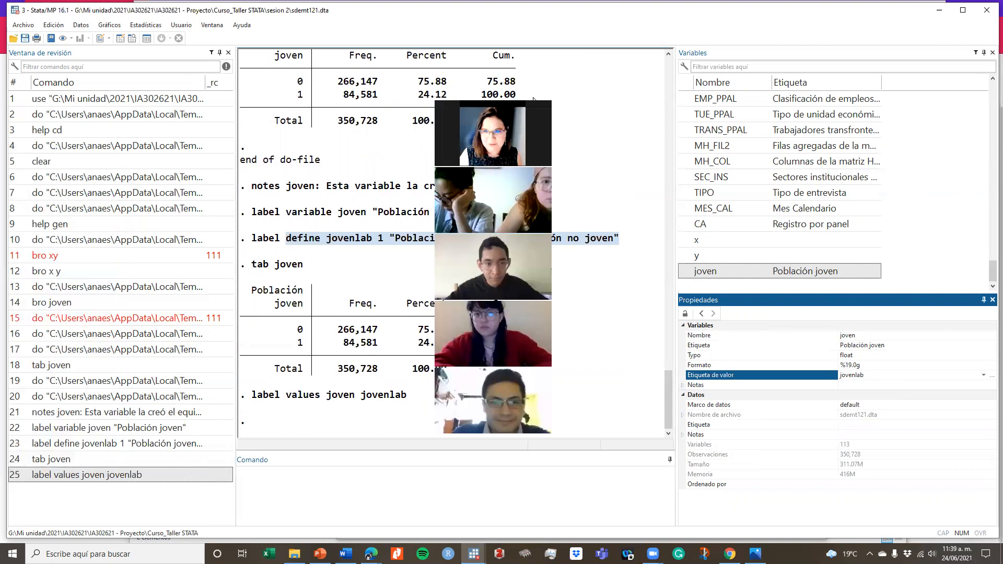
Step: Copy history commands 21 to 25, from the joven note to label values, to the end of the Día2 do-file below tab joven
left_click(119, 417)
key("shift+Down")
key("shift+Down")
key("shift+Down")
key("shift+Down")
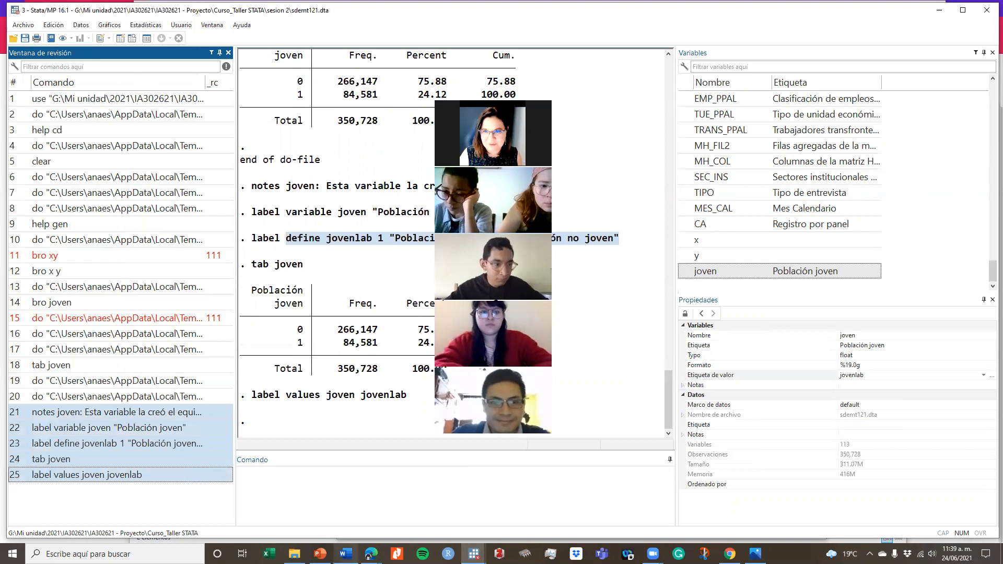
left_click(474, 554)
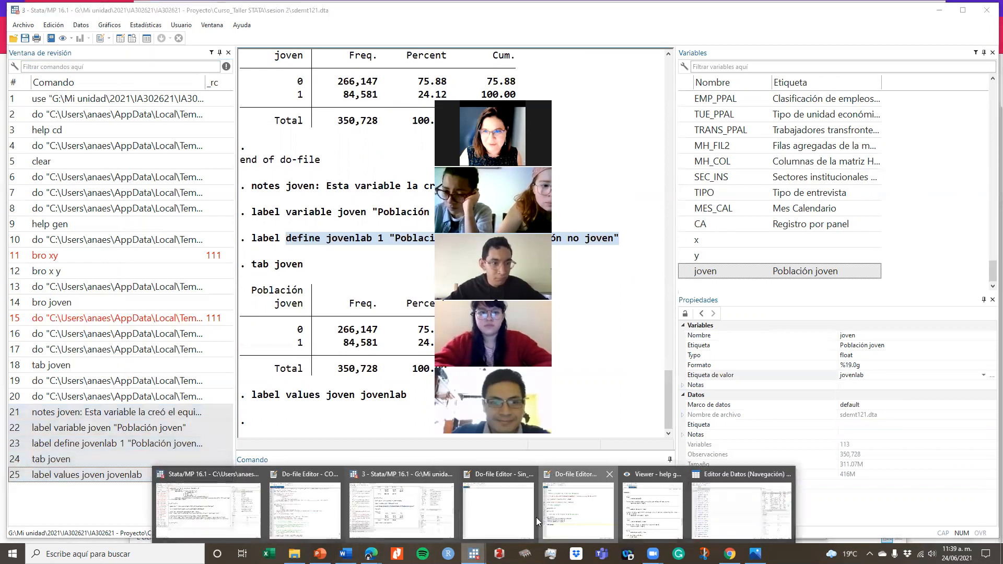
left_click(574, 510)
key("Return")
key("Return")
type("notes joven: Esta variable la creó el equipo label variable joven \"Población joven\" label define jovenlab 1 \"Población joven\" 0 \"Población no joven\" tab joven label values joven jovenlab")
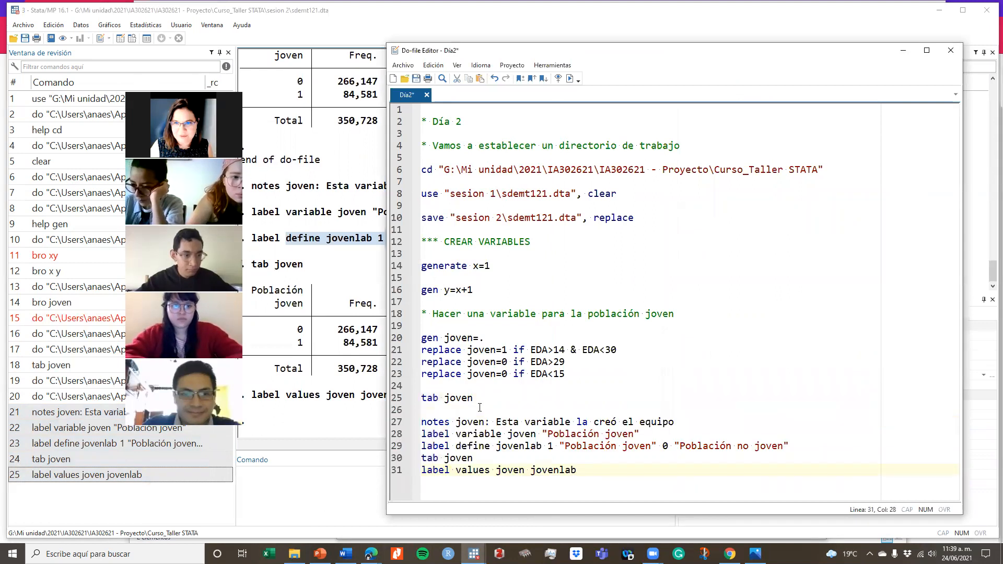
Step: Delete the repeated tab joven line between the label commands and add blank lines at the end of the do-file
left_click(475, 458)
left_click_drag(474, 458, 410, 466)
key("BackSpace")
key("Delete")
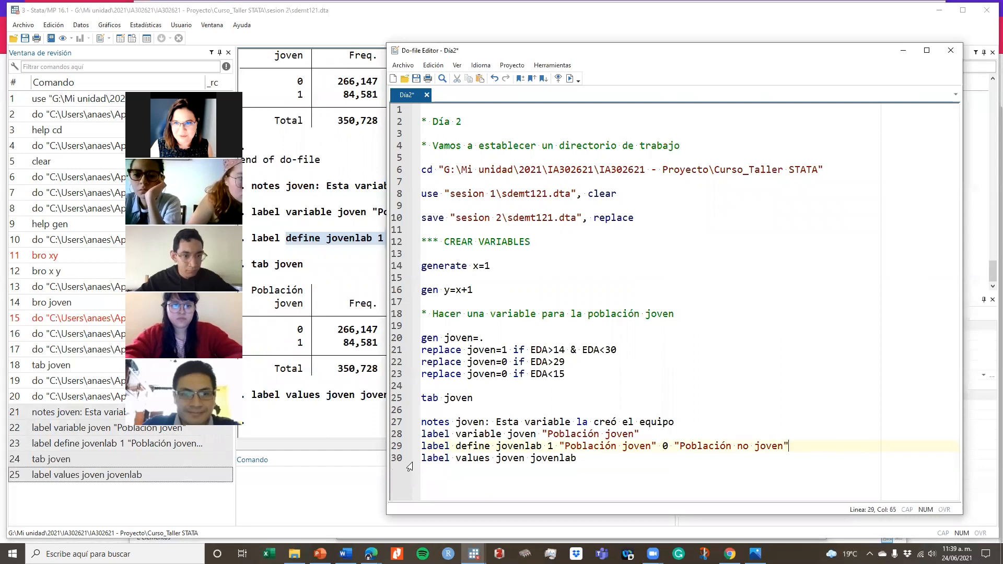
left_click(614, 454)
key("Return")
key("Return")
key("Return")
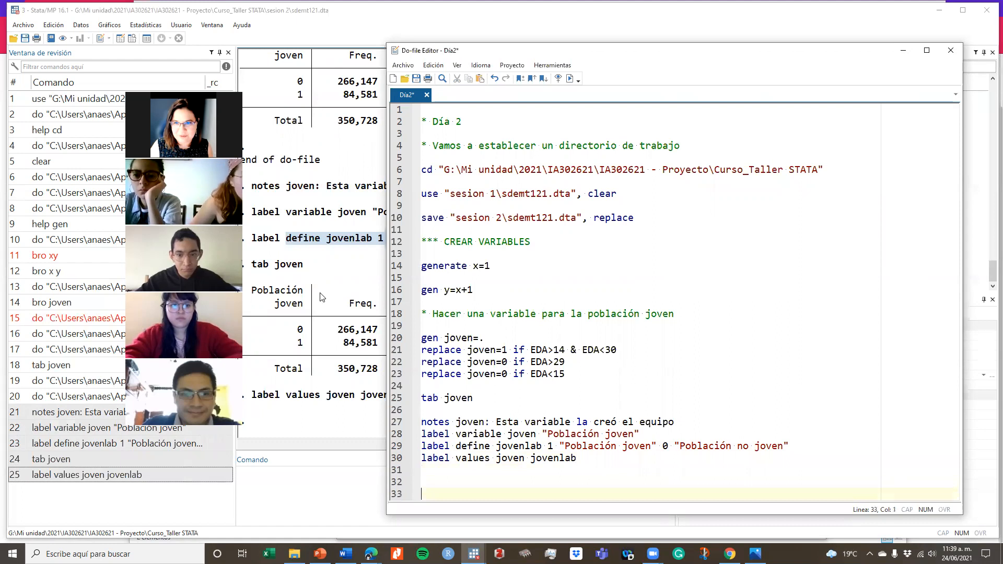
Step: Examine the syntax of the label variable, label define and label values commands for joven in the do-file
left_click_drag(423, 434, 662, 437)
left_click_drag(453, 447, 732, 425)
left_click(490, 478)
left_click_drag(455, 458, 530, 460)
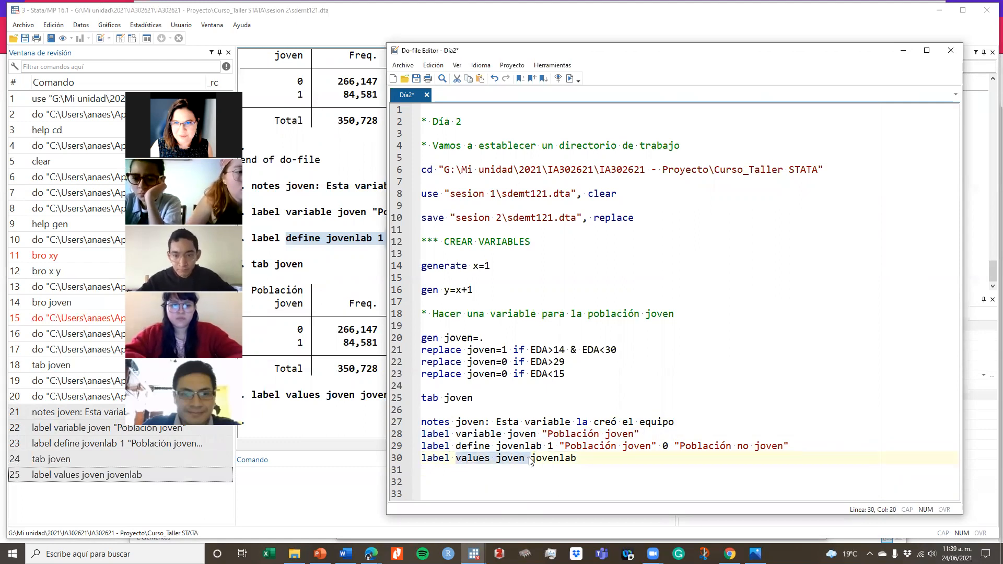
left_click(522, 459)
left_click_drag(522, 459, 543, 449)
left_click(498, 446)
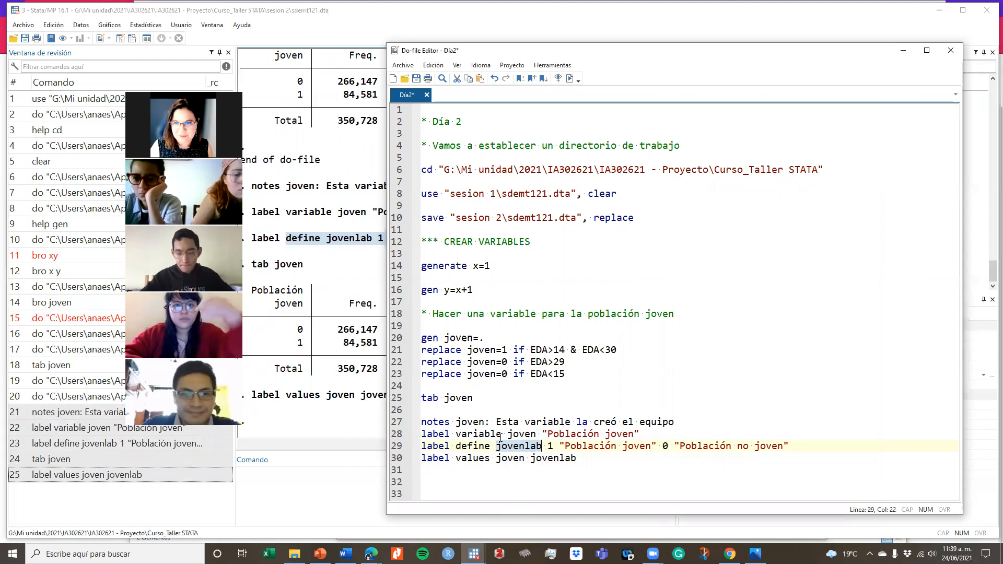
left_click_drag(496, 459, 524, 459)
double_click(534, 458)
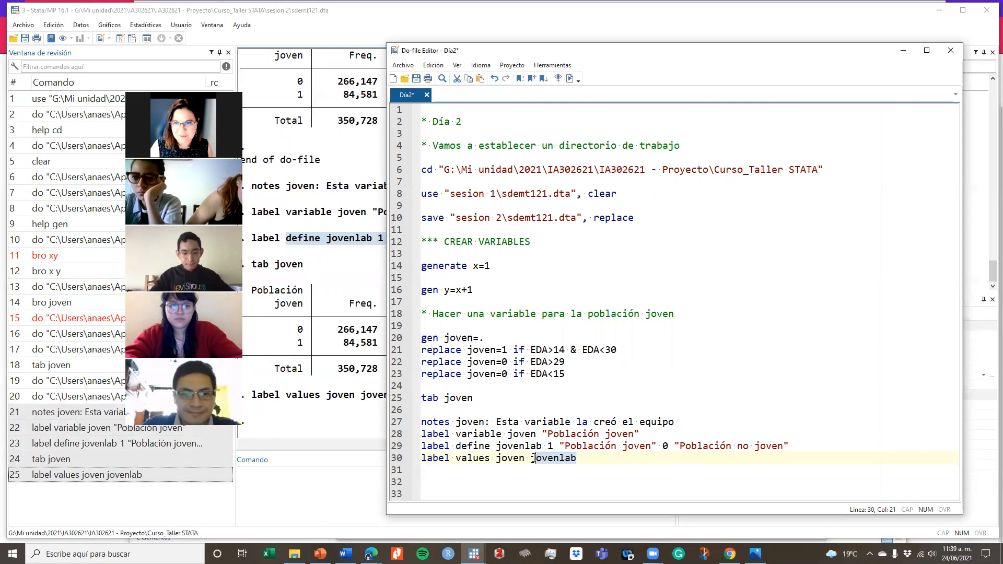
left_click_drag(490, 459, 538, 464)
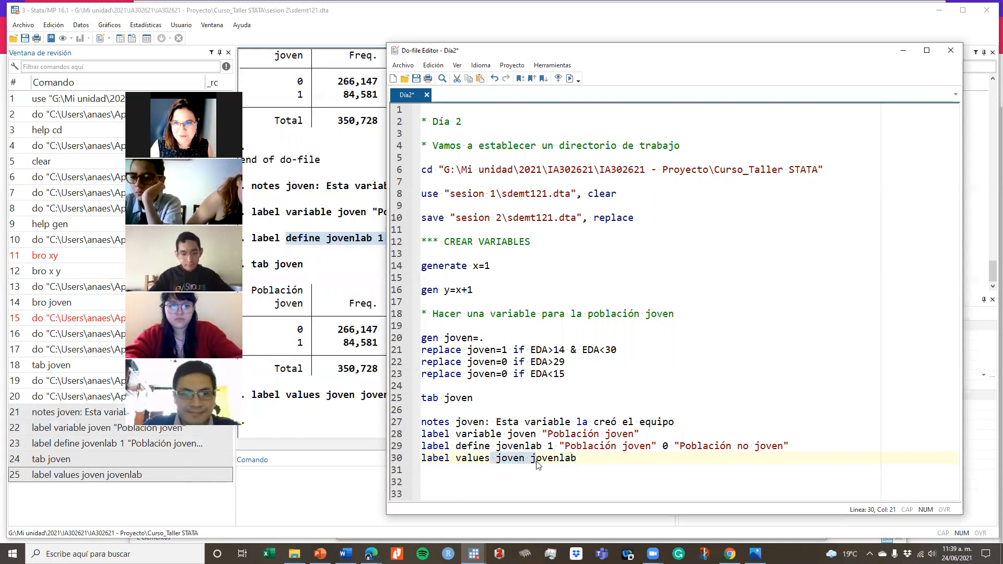
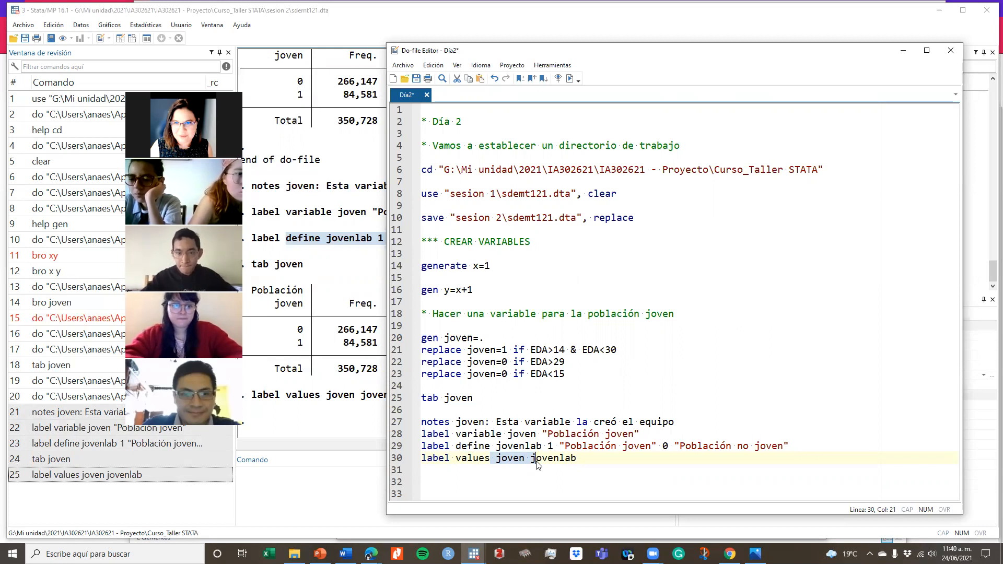
Step: Add the line replace joven=2 if EDA<15 below the label values command in the do-file and run only that line
left_click(577, 459)
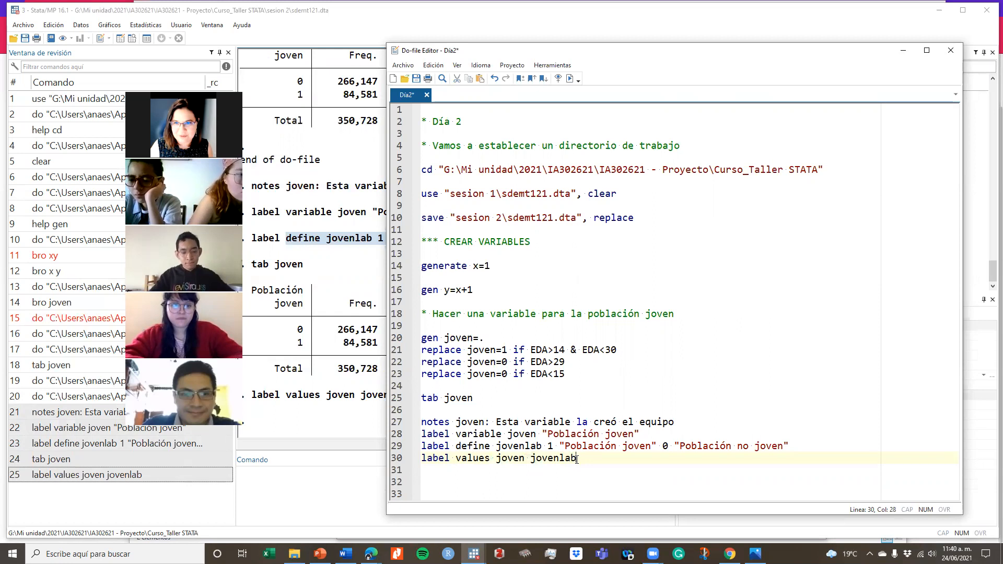
key("Return")
key("Return")
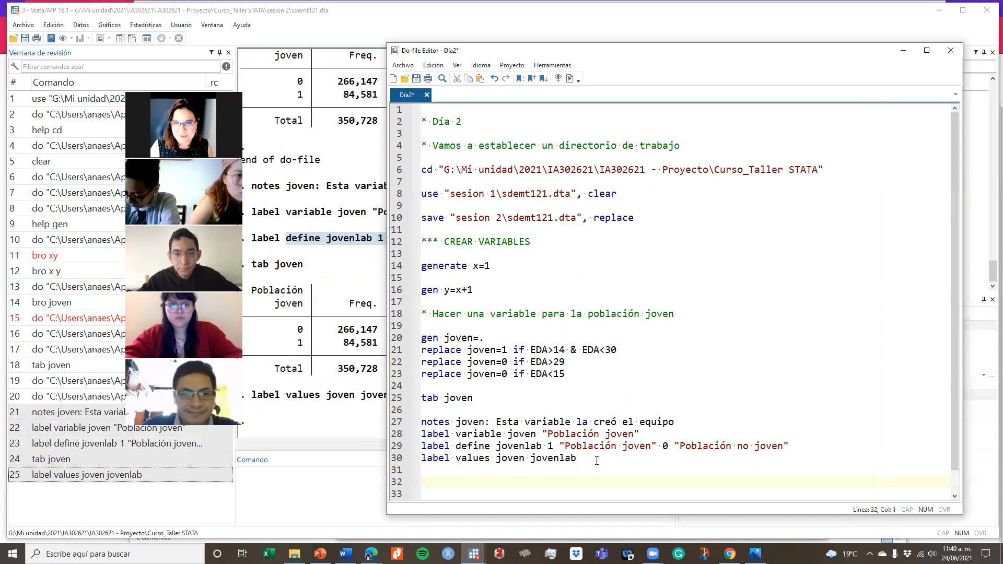
type("replace")
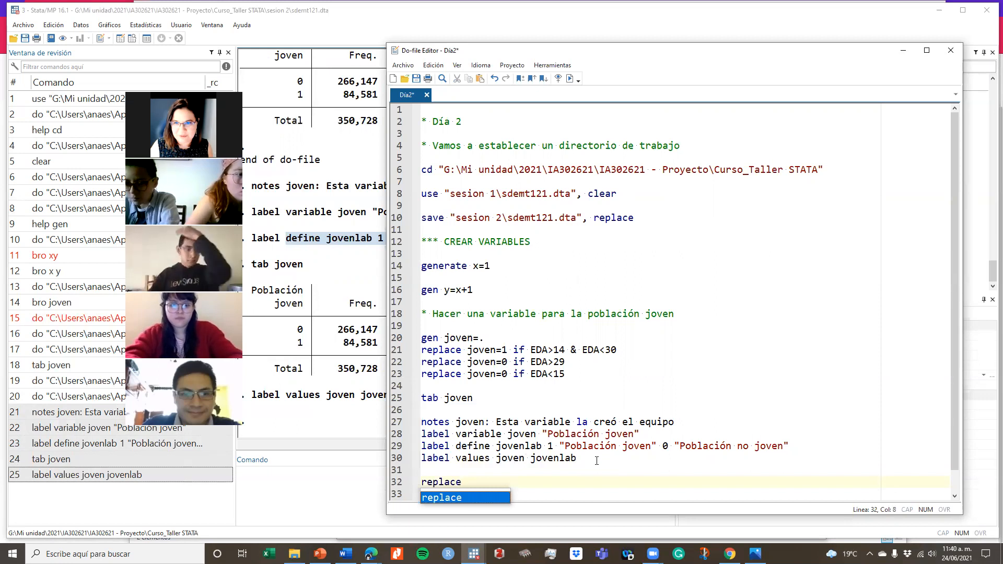
type(" joven=2 if ")
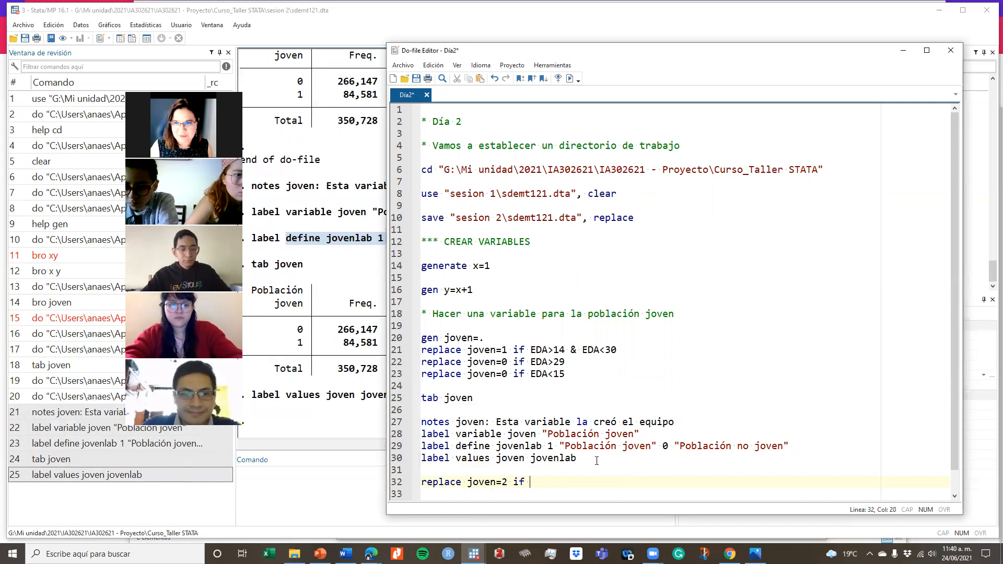
type("EDA")
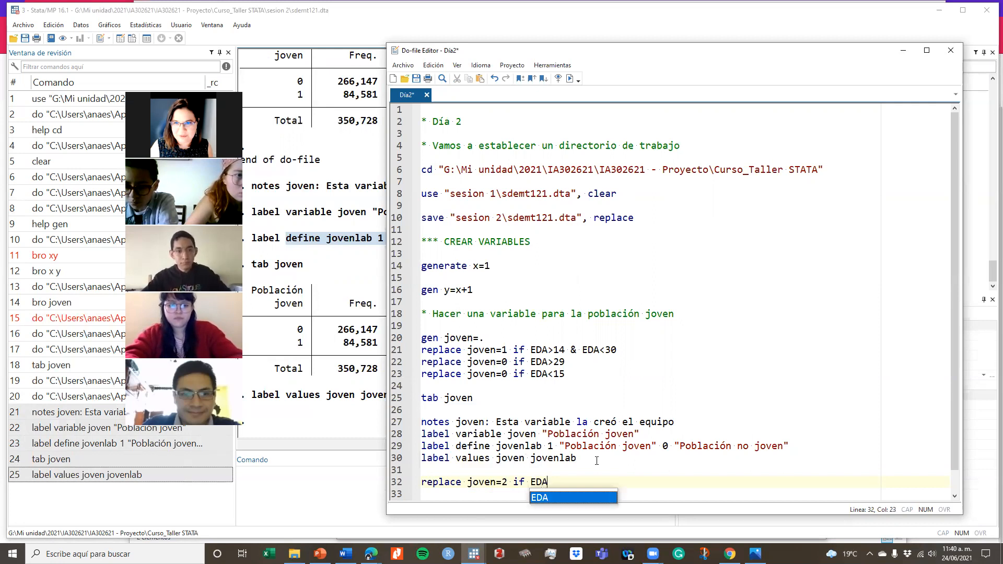
type("<15")
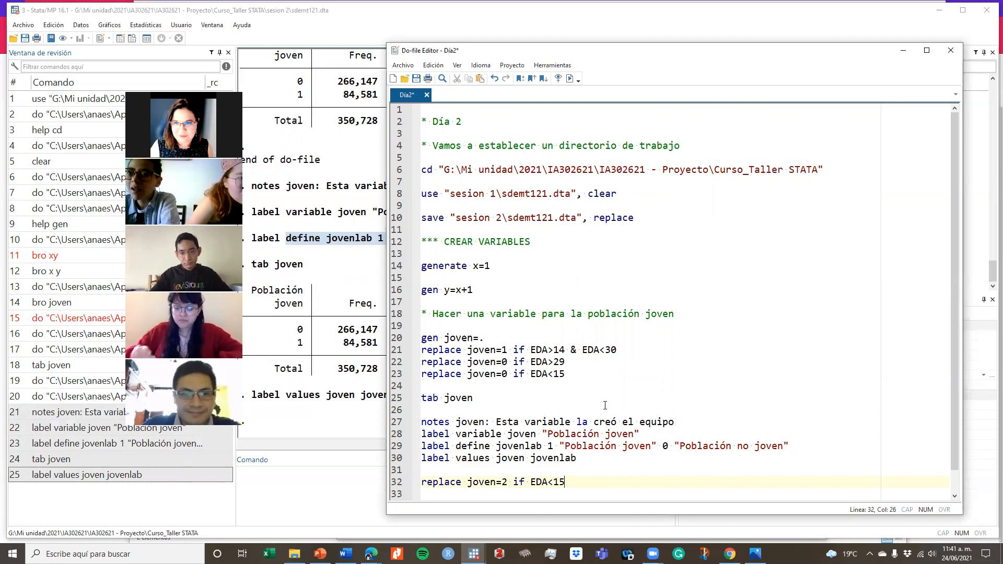
triple_click(470, 484)
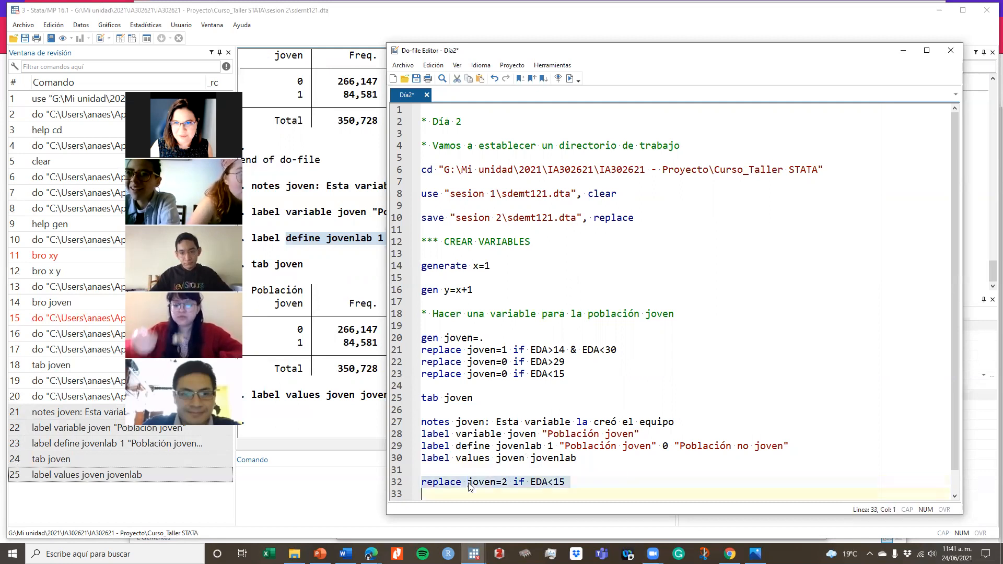
left_click(570, 79)
Step: Tabulate the variable joven with tab joven from the main window's command line
left_click(323, 494)
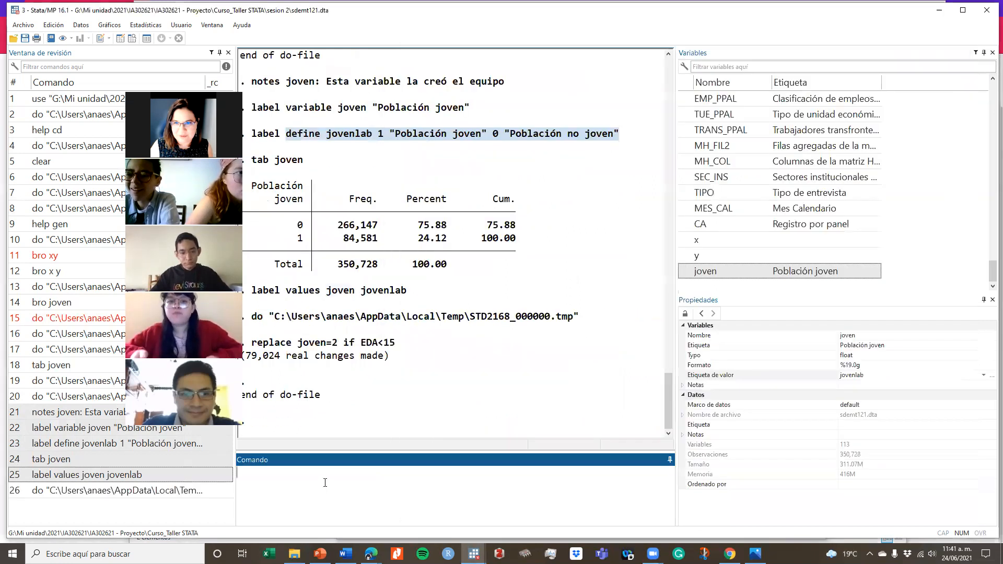
type("tab")
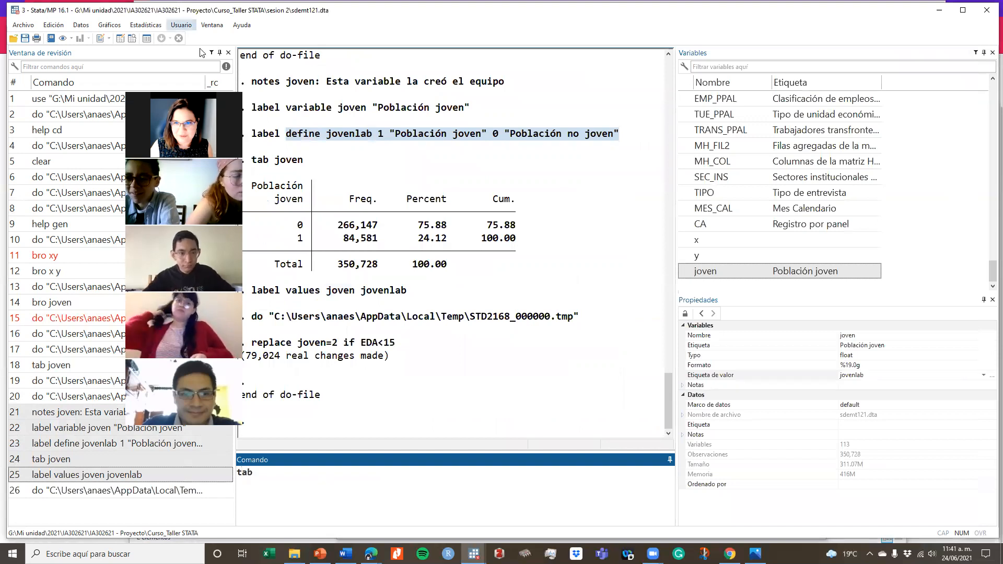
type(" joven")
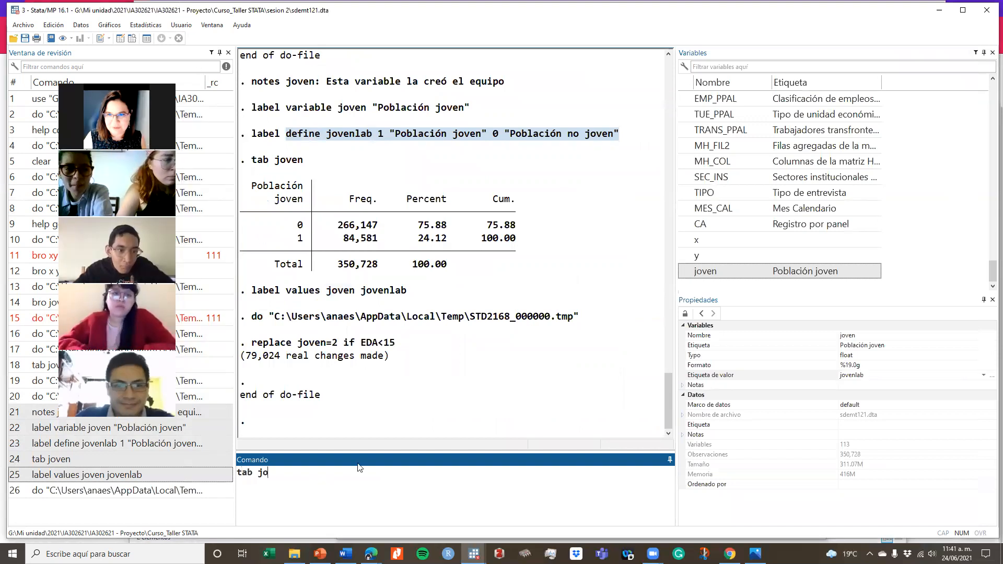
key("Return")
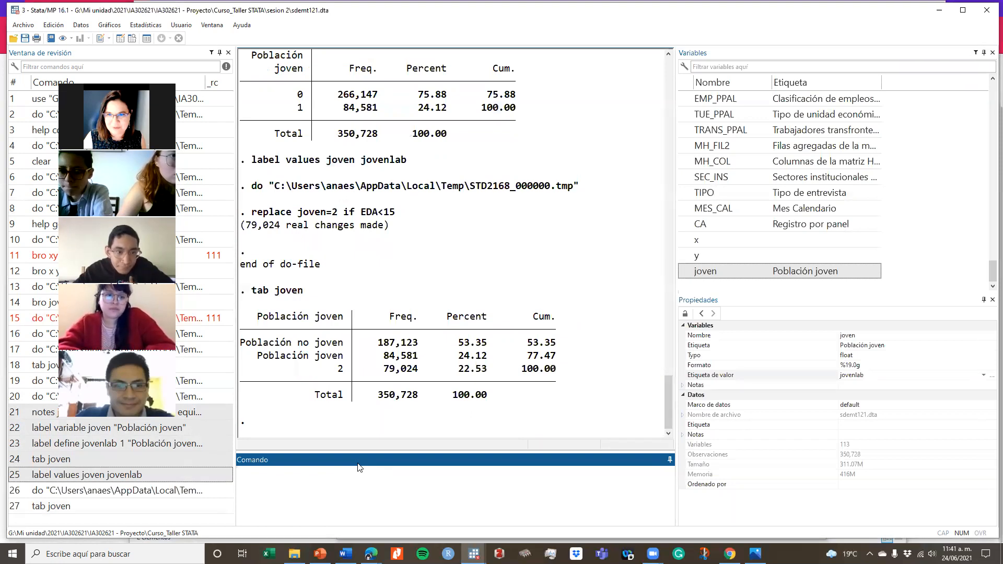
Step: Return to the Día2 do-file and add blank lines below the replace joven=2 command
left_click(473, 553)
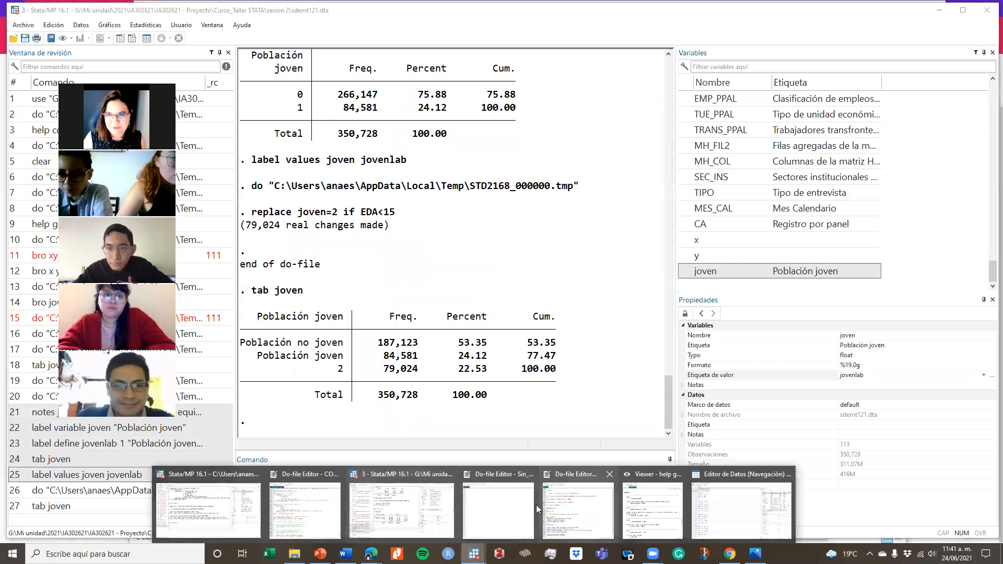
left_click(577, 509)
left_click(595, 480)
key("Return")
key("Return")
key("Return")
key("Return")
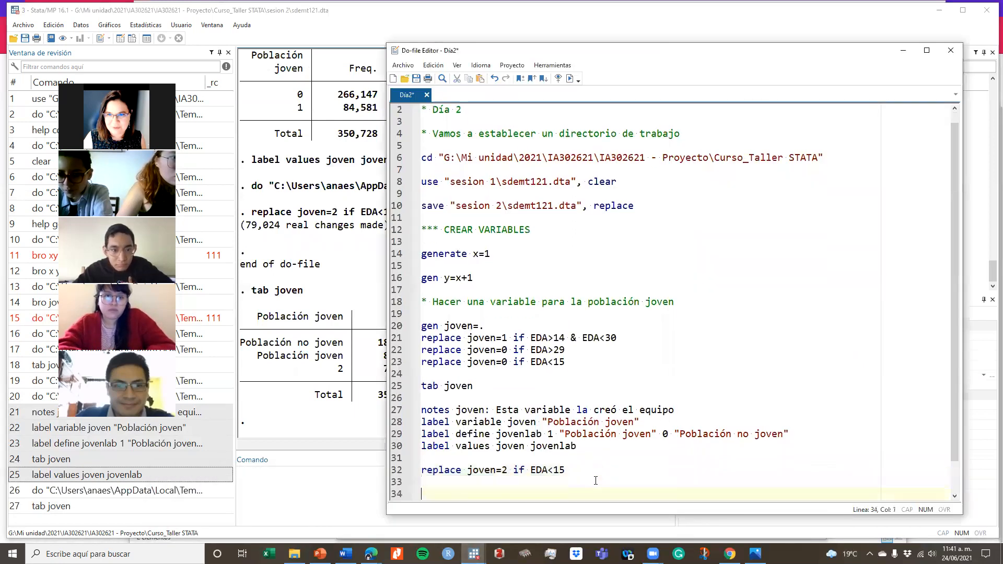
left_click(582, 410)
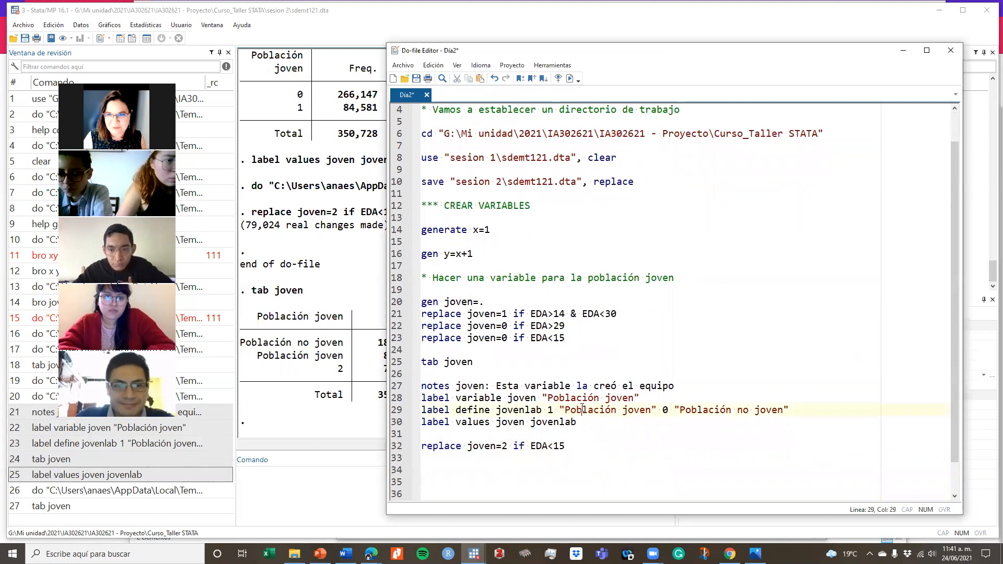
Step: Write label define jovenlab 2 "Menores de edad" on line 34 of the do-file, below the replace joven=2 command
left_click(506, 465)
type("labe")
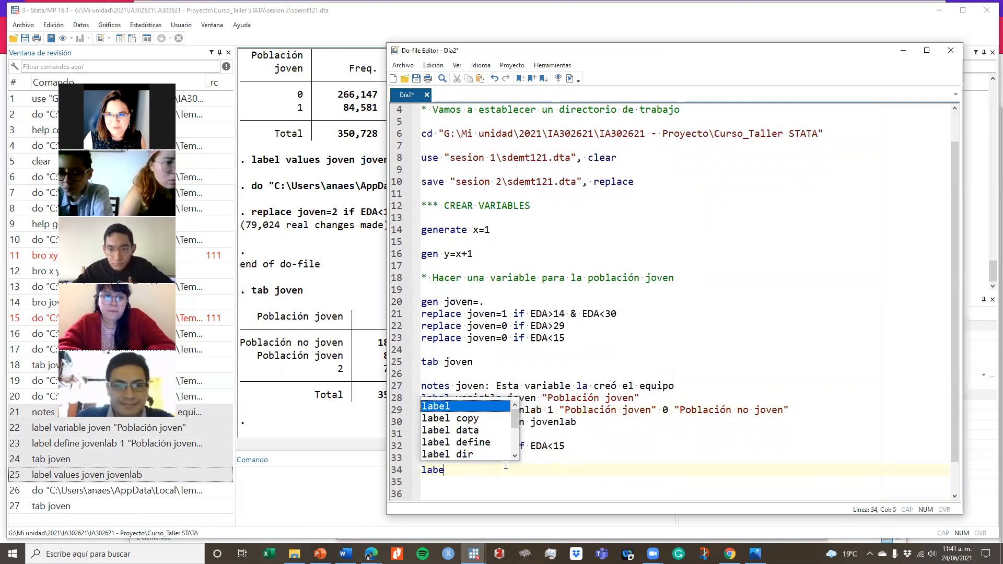
type("n define ")
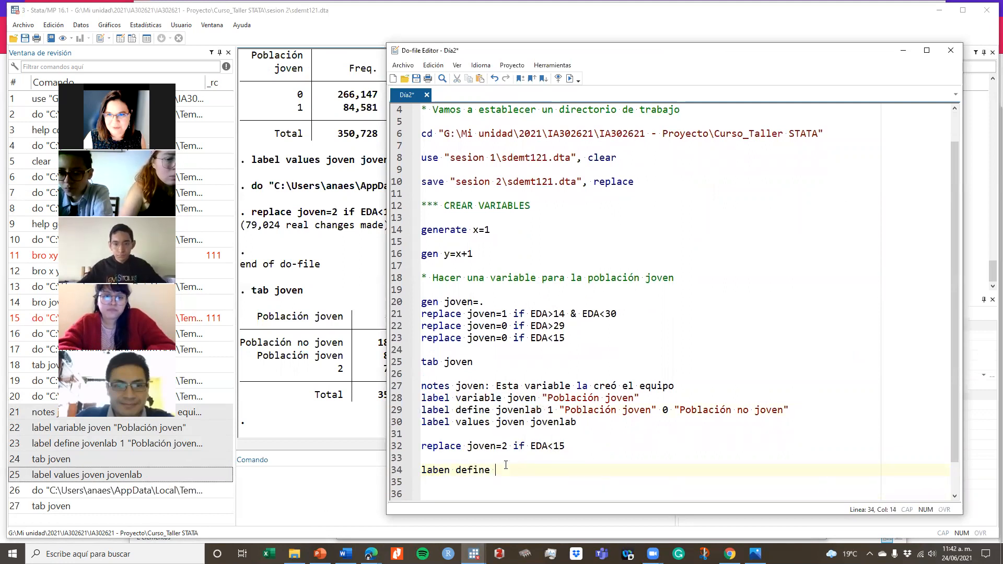
type("joven lab 2")
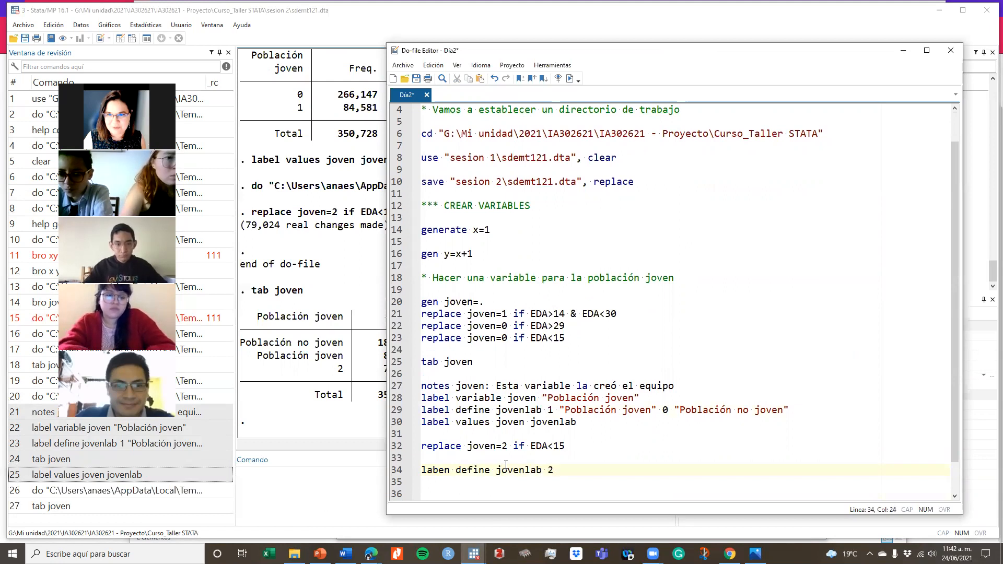
type(" \"")
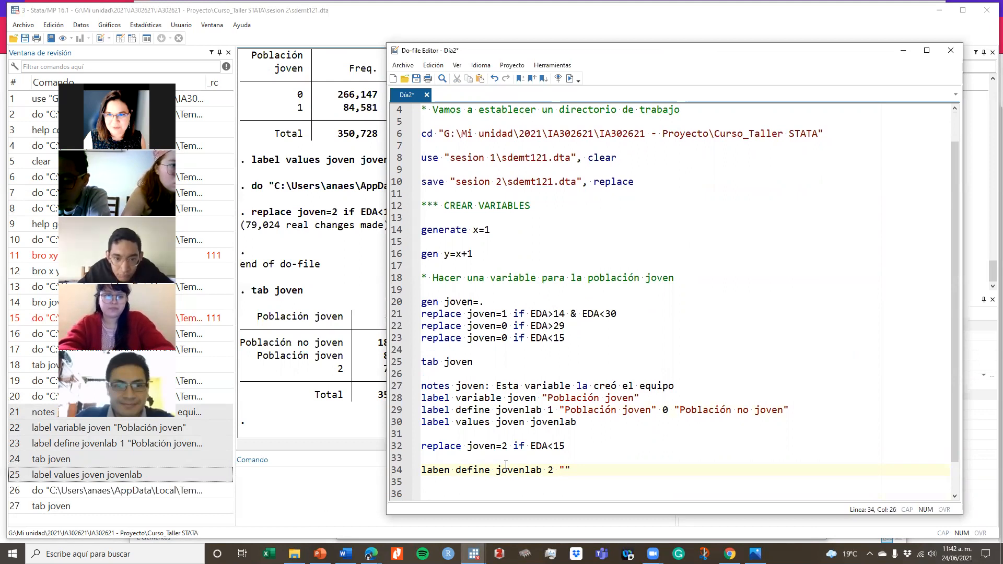
type("P")
key("BackSpace")
type("Menores d")
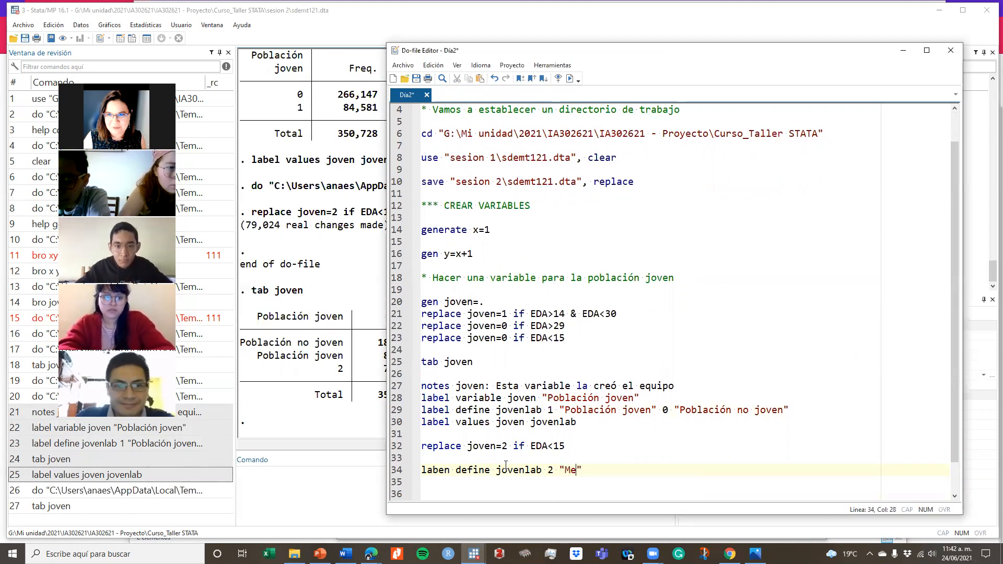
type("e edad")
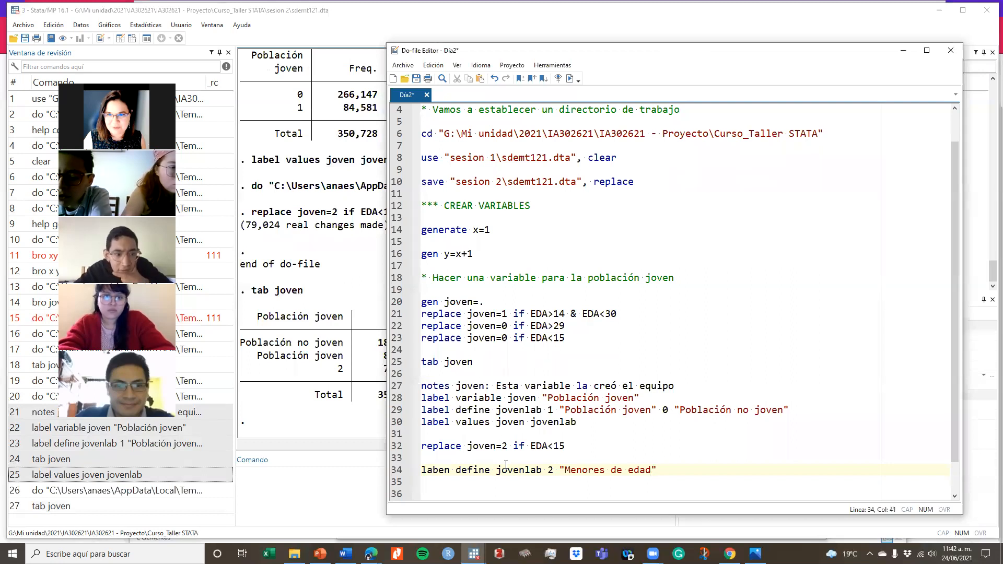
left_click(463, 469)
key("BackSpace")
type("l")
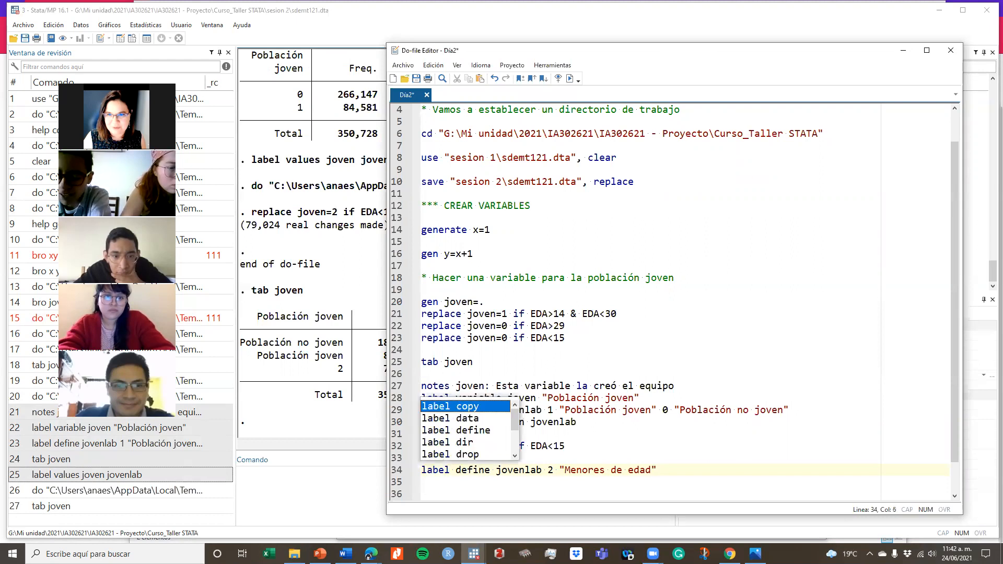
Step: Try to run only the label define jovenlab 2 line from the do-file
left_click(688, 476)
left_click(641, 469)
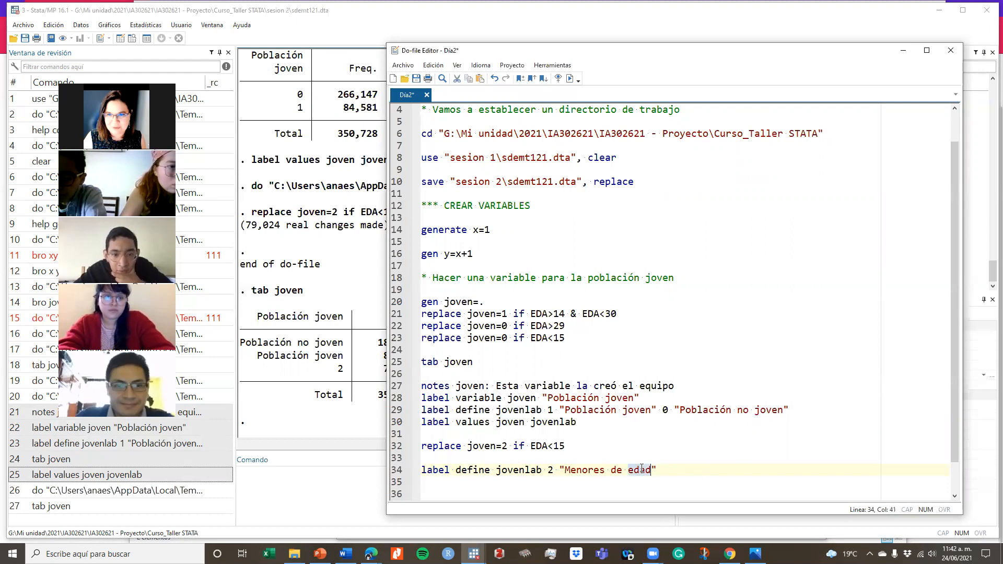
triple_click(595, 475)
left_click(569, 79)
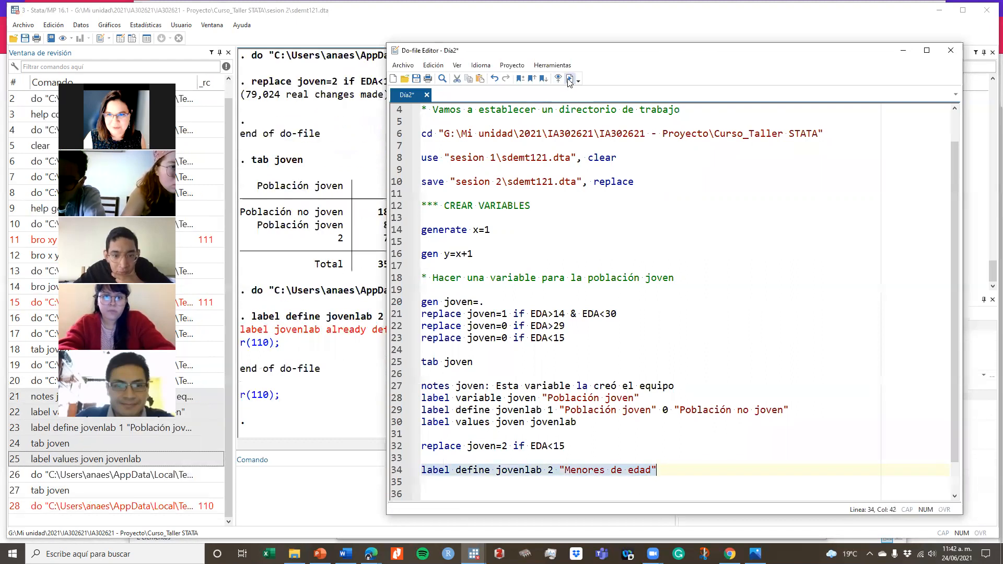
Step: Append the modify option to the label define jovenlab 2 command and run the whole do-file
left_click(670, 474)
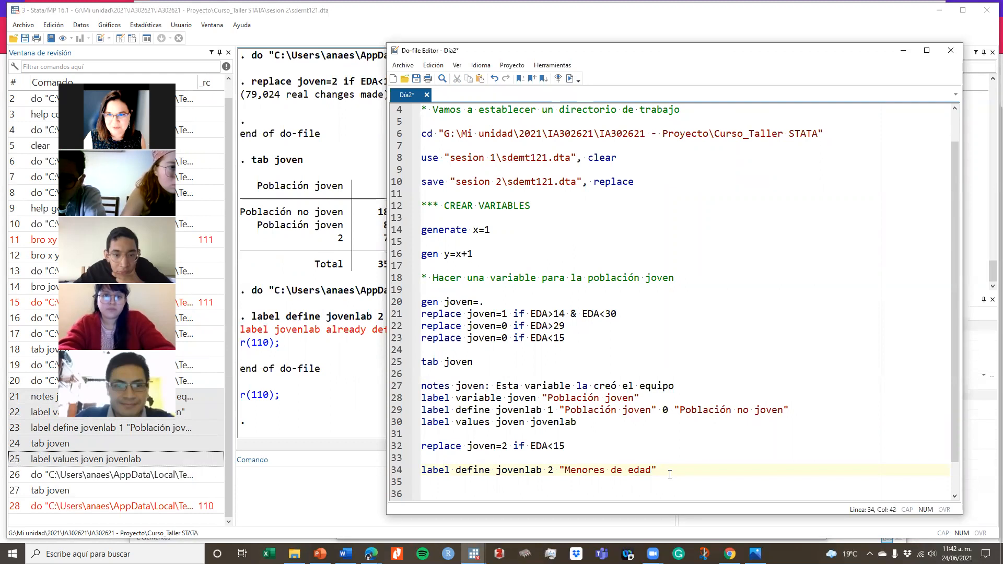
type(", modify")
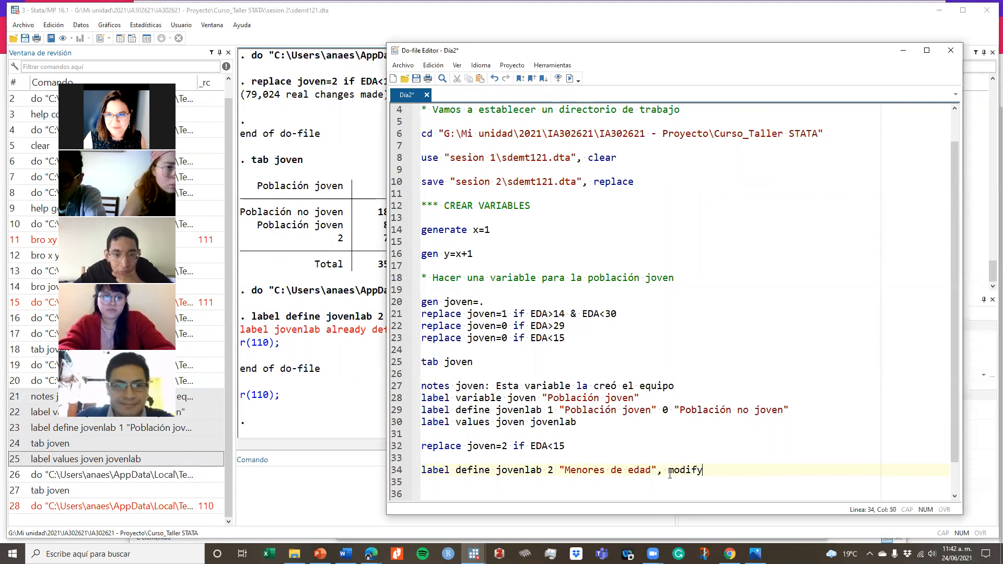
double_click(725, 464)
left_click(725, 464)
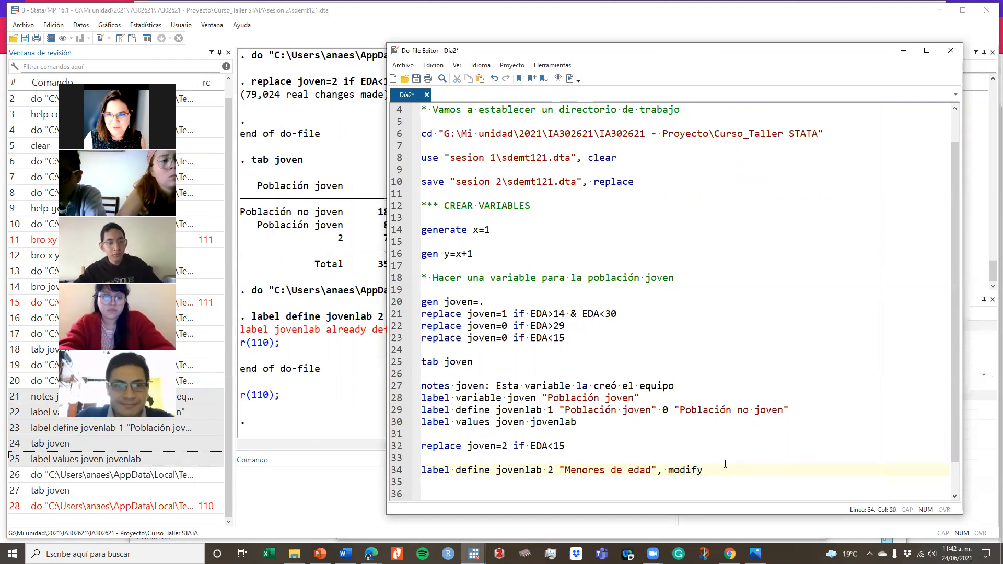
left_click(569, 79)
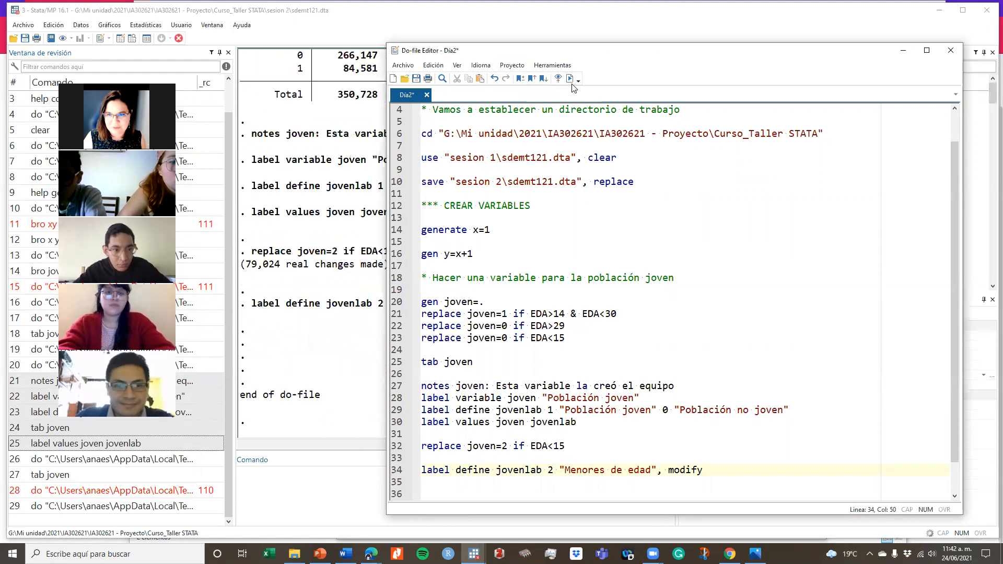
Step: Run only the label define jovenlab 2 "Menores de edad", modify line of the do-file
triple_click(532, 470)
left_click(570, 79)
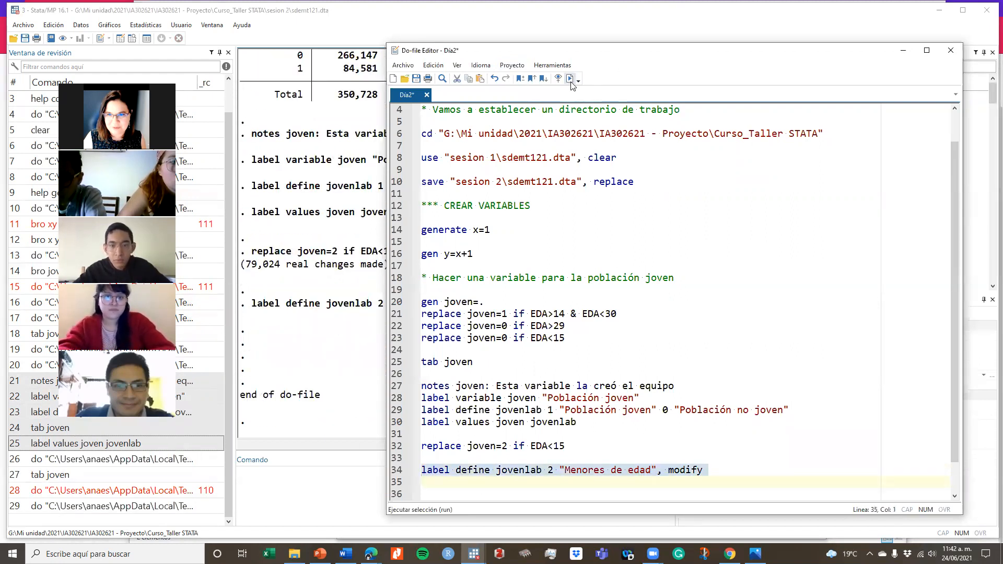
left_click(703, 469)
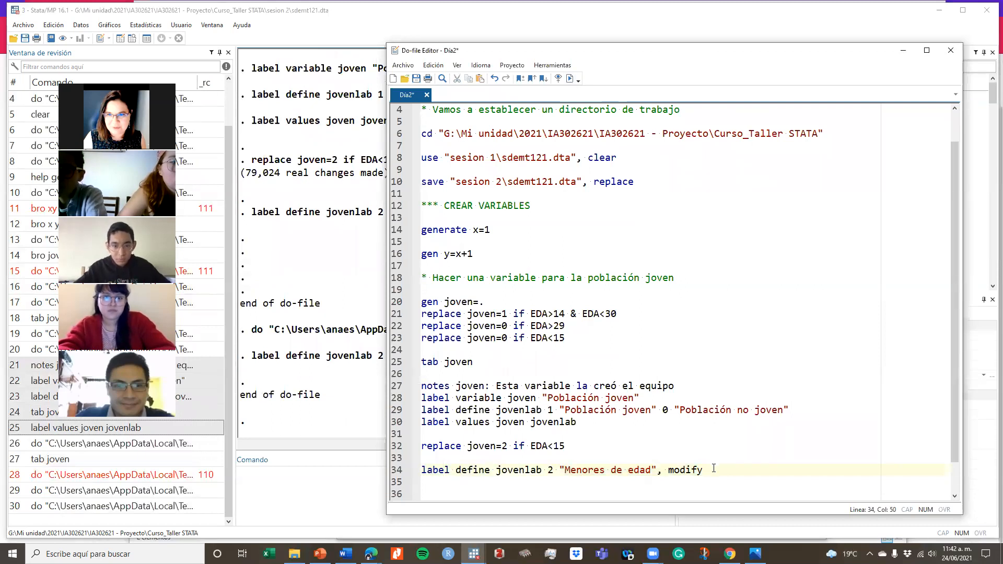
Step: Tabulate joven again from the command line to check the label of category 2
left_click(278, 500)
type("tab joven")
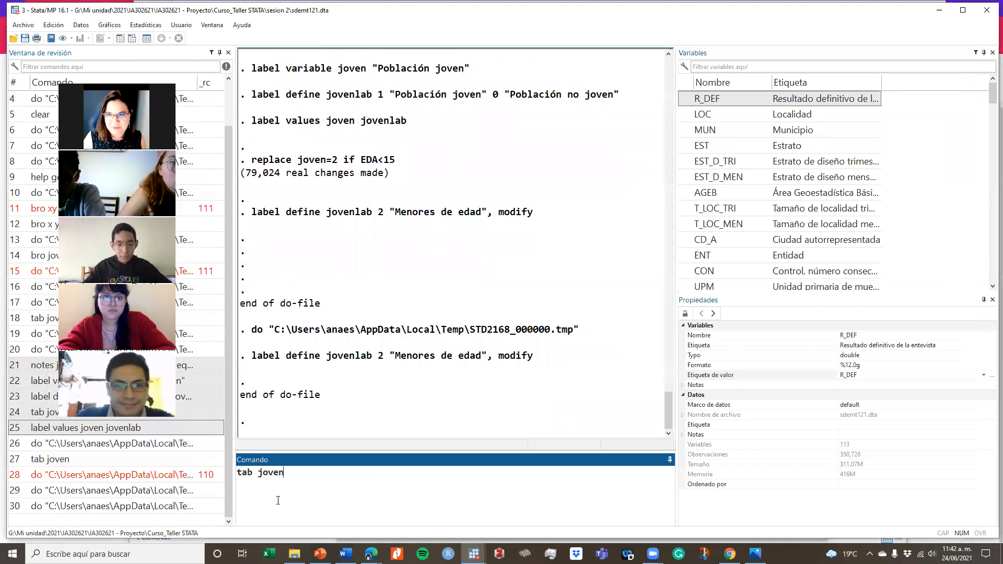
key("Return")
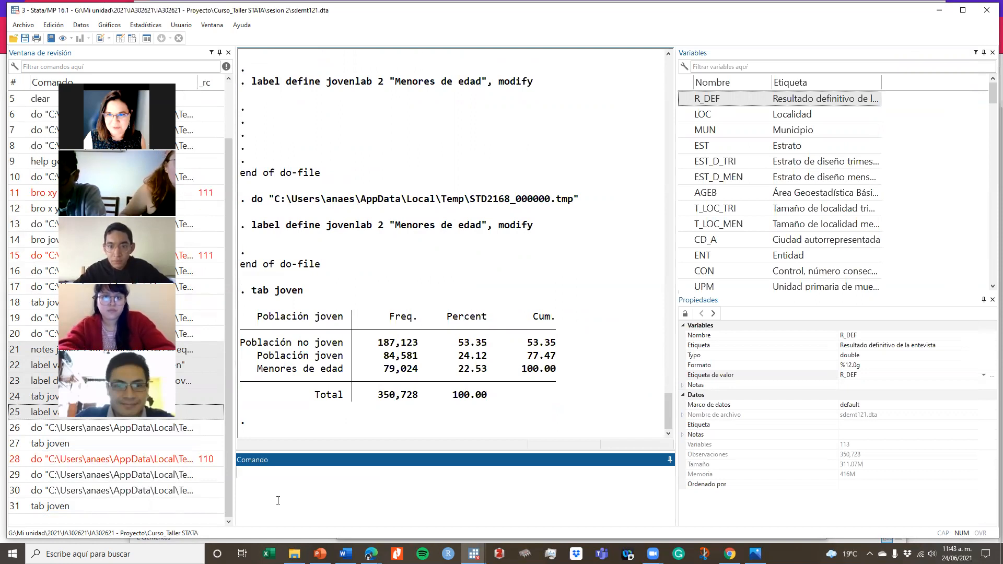
Step: Bring back the Día2 do-file and move its editor window aside to uncover the tab joven output
left_click(474, 554)
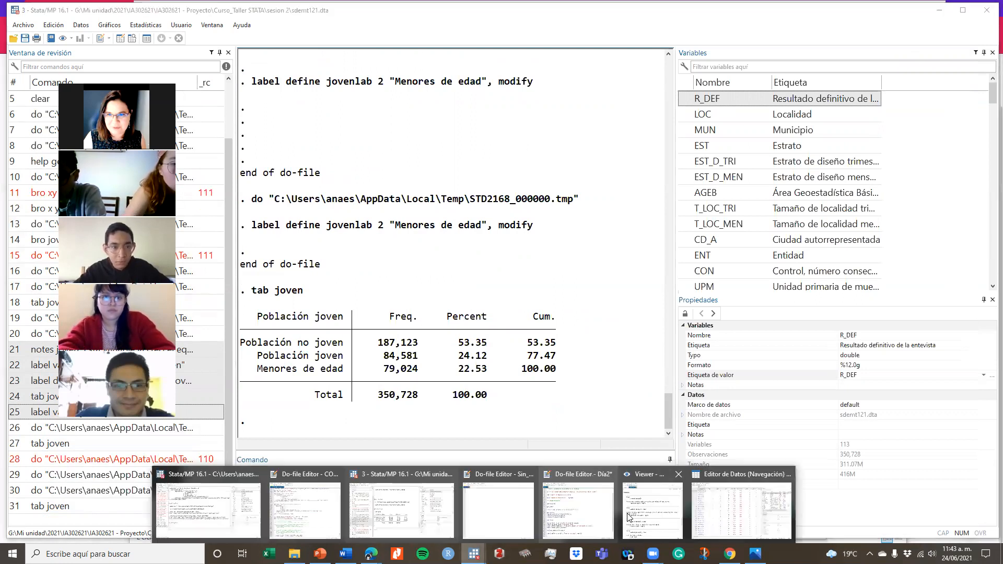
left_click(578, 510)
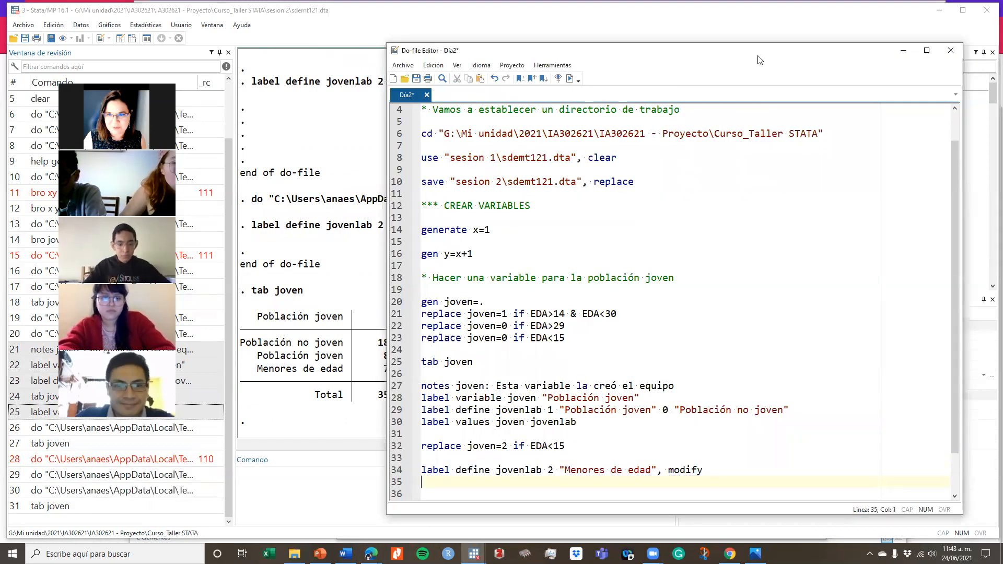
left_click_drag(759, 59, 867, 23)
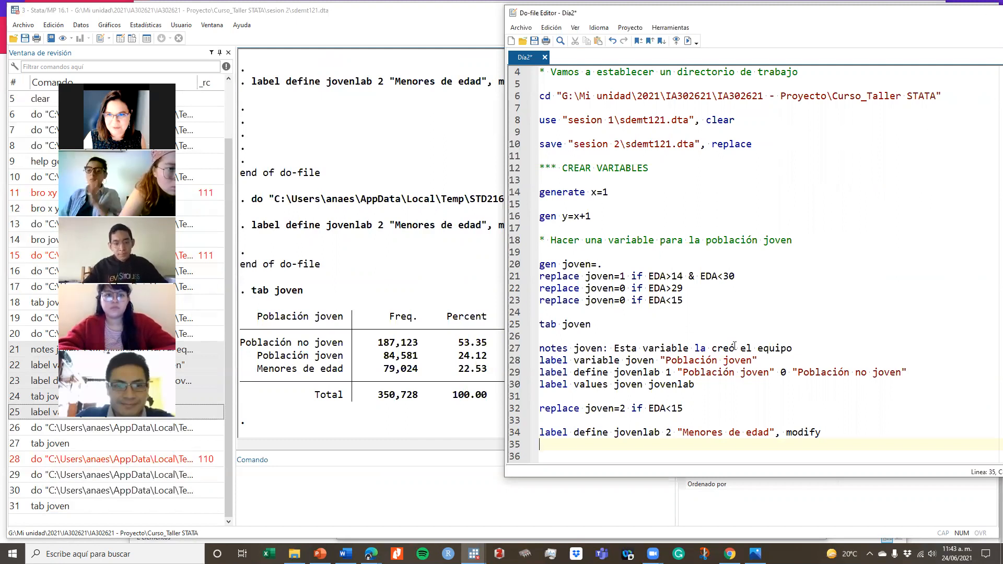
Step: Review the do-file lines that attach jovenlab to joven and modify its "Menores de edad" label
left_click_drag(775, 432, 540, 421)
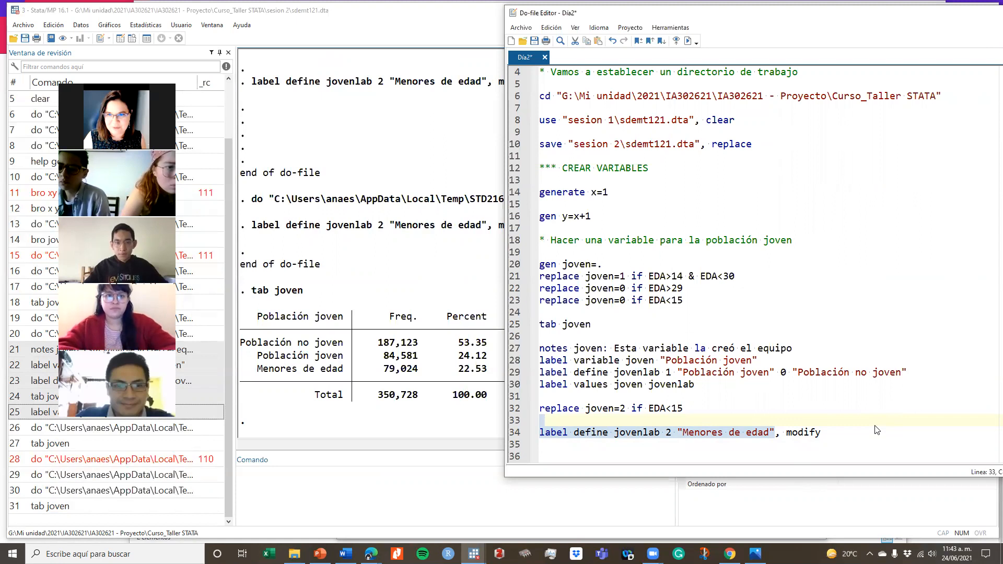
left_click(794, 444)
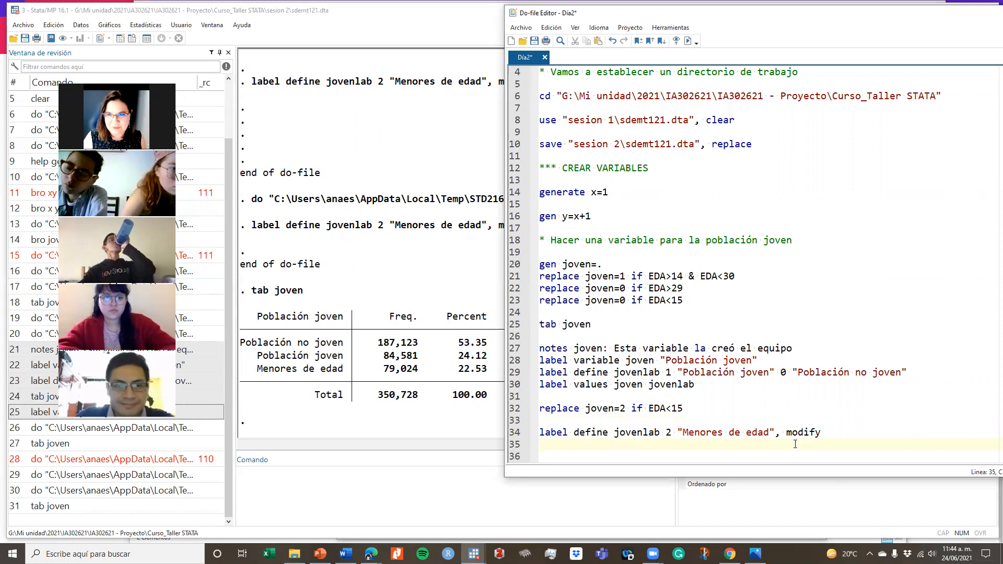
triple_click(635, 390)
left_click(555, 385)
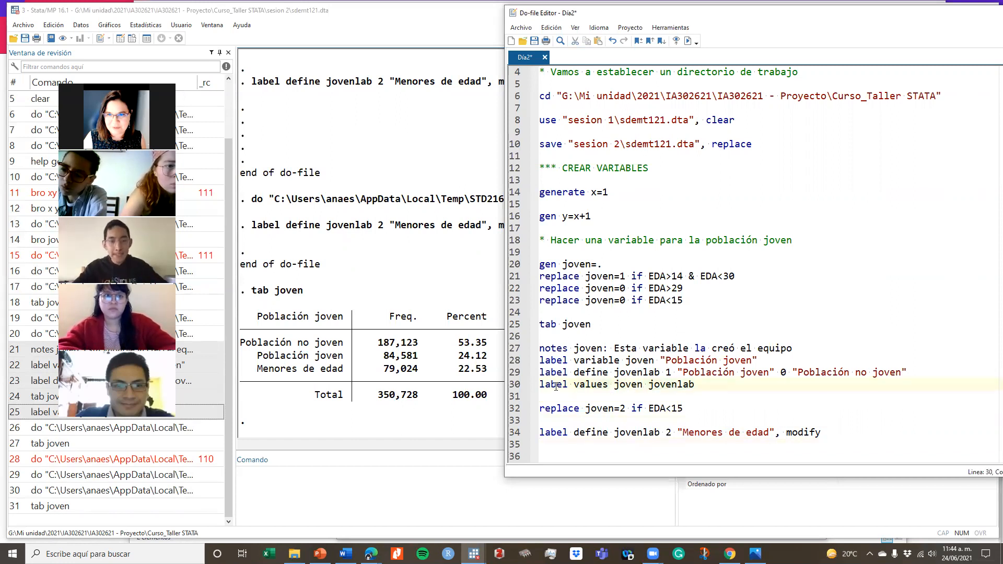
left_click_drag(615, 386, 712, 387)
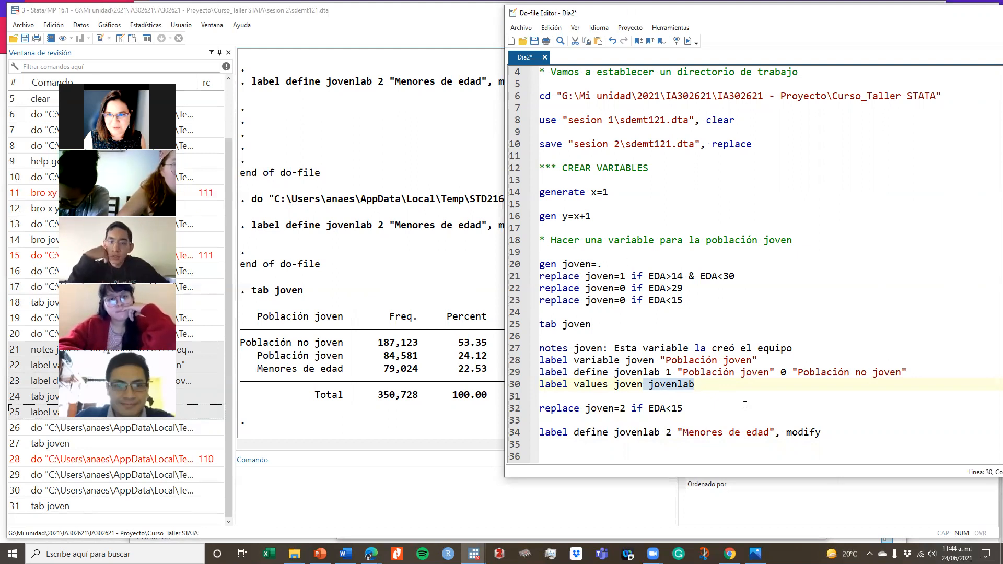
left_click(728, 444)
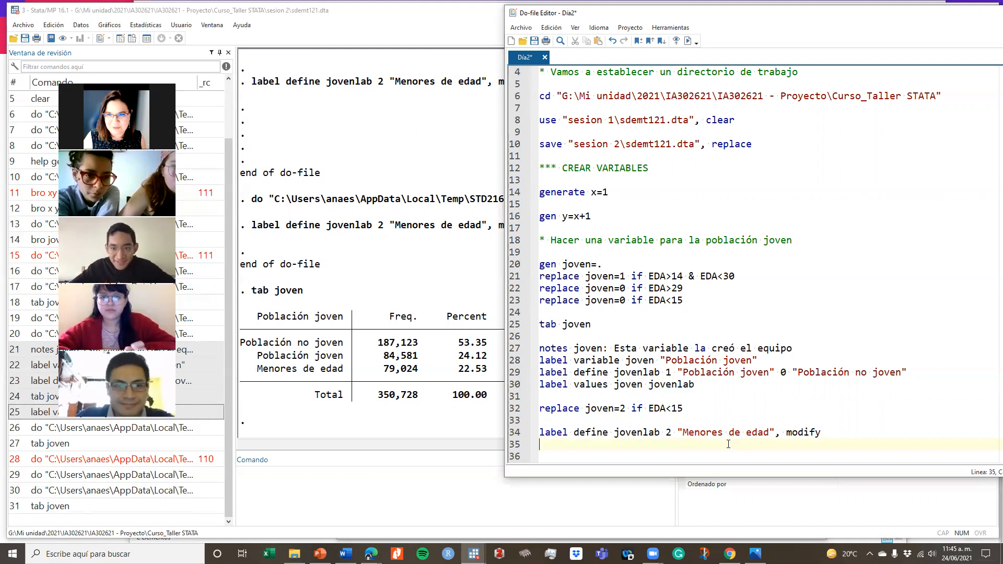
left_click(873, 434)
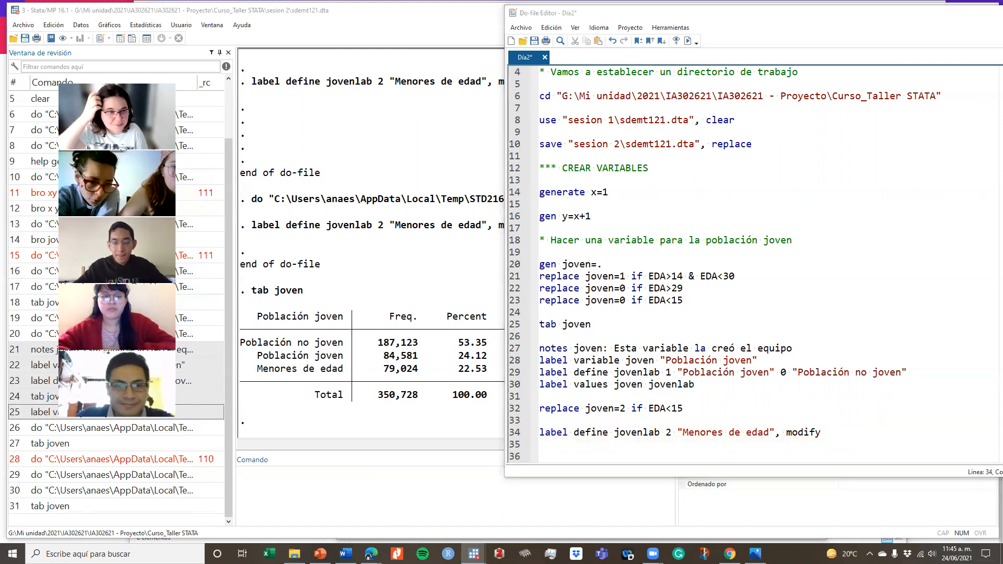
Step: Start a recode command for edad on line 37 with a first rule assigning ages 15/29 the value 1
left_click(894, 425)
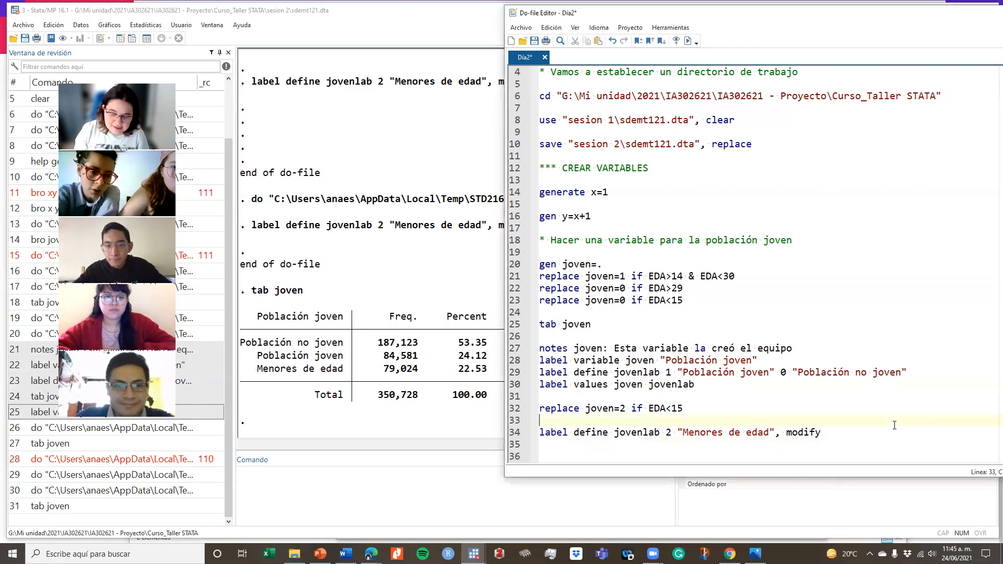
key("Down")
key("Down")
key("Down")
key("Down")
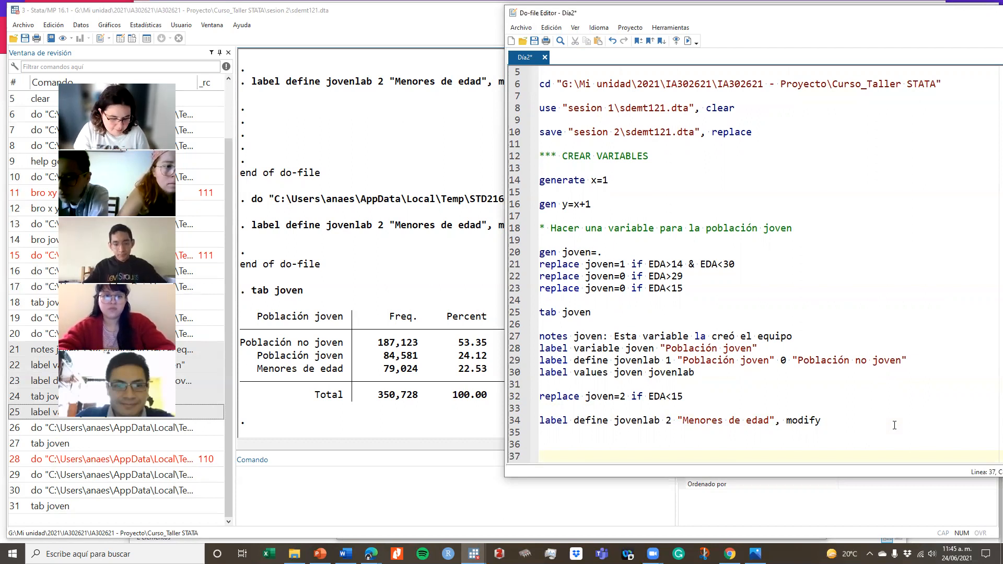
type("recode")
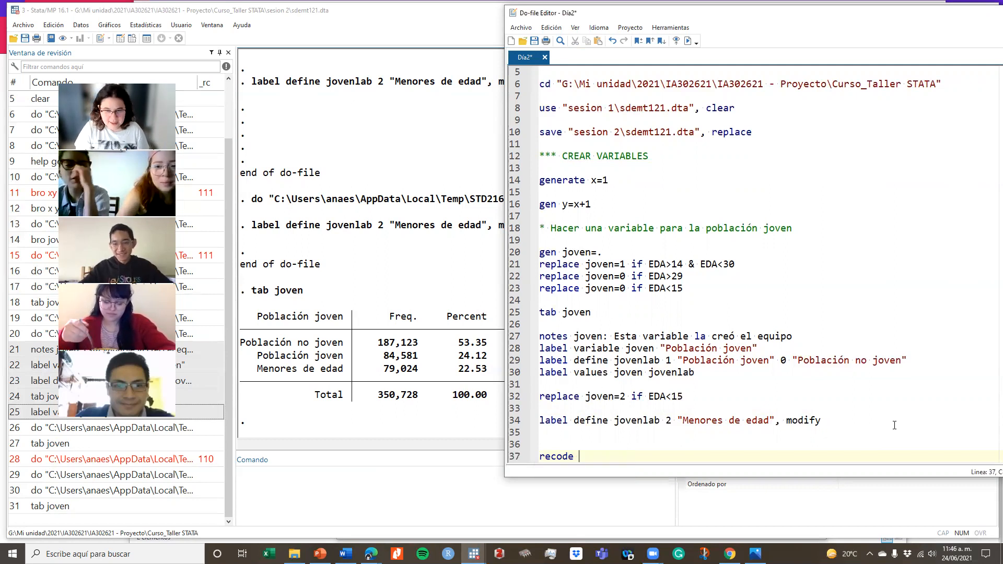
type("edad")
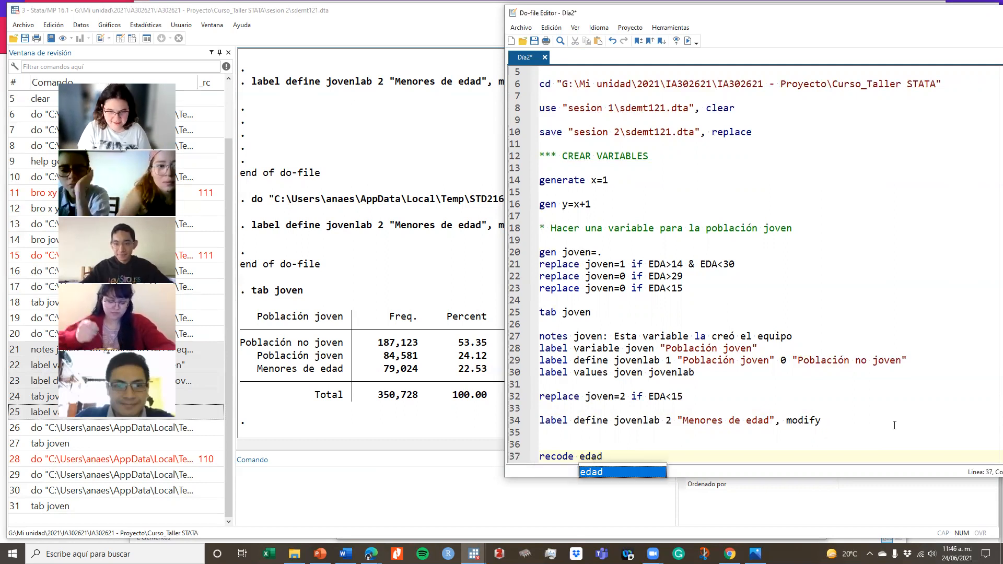
type(" (")
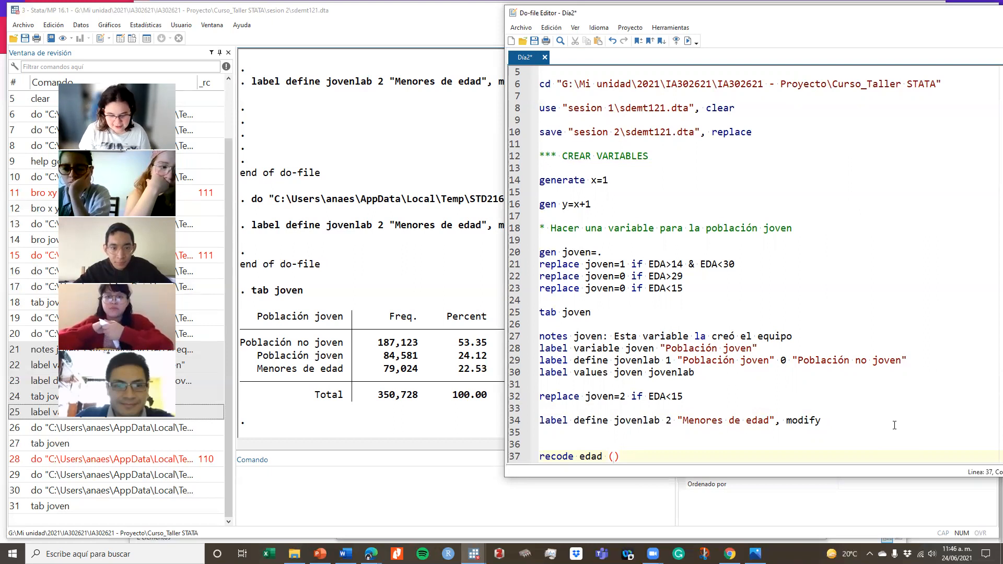
type("1")
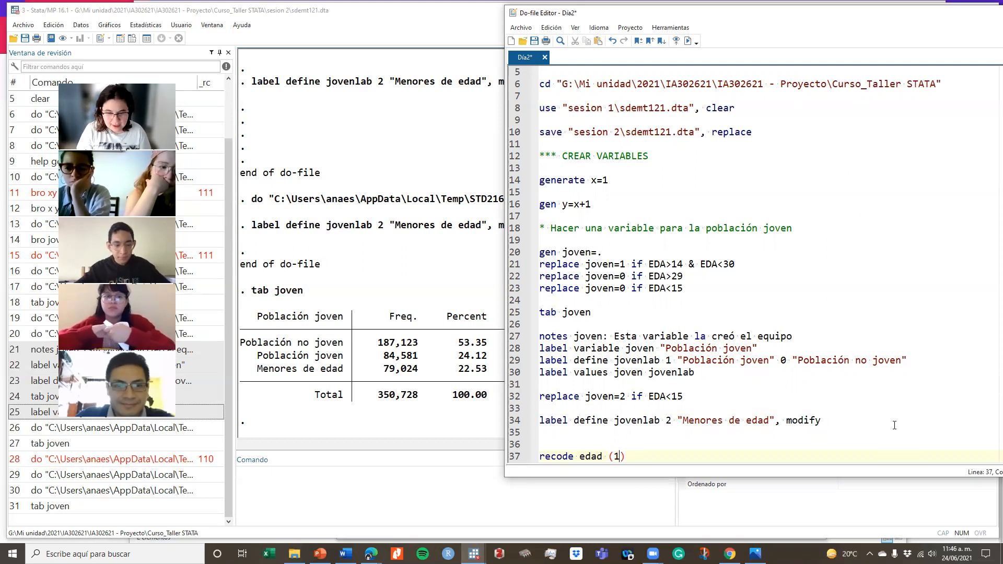
type("5")
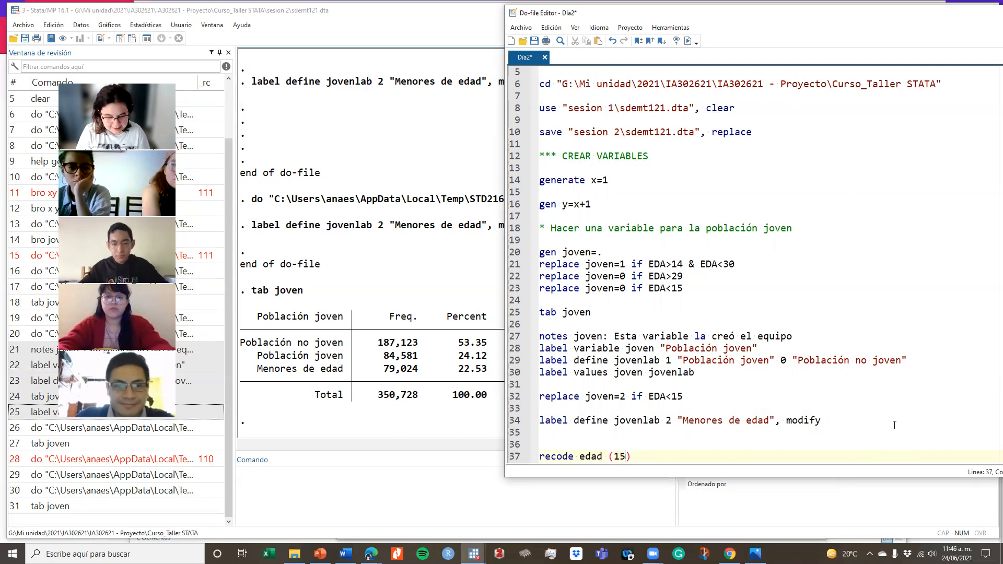
type("/")
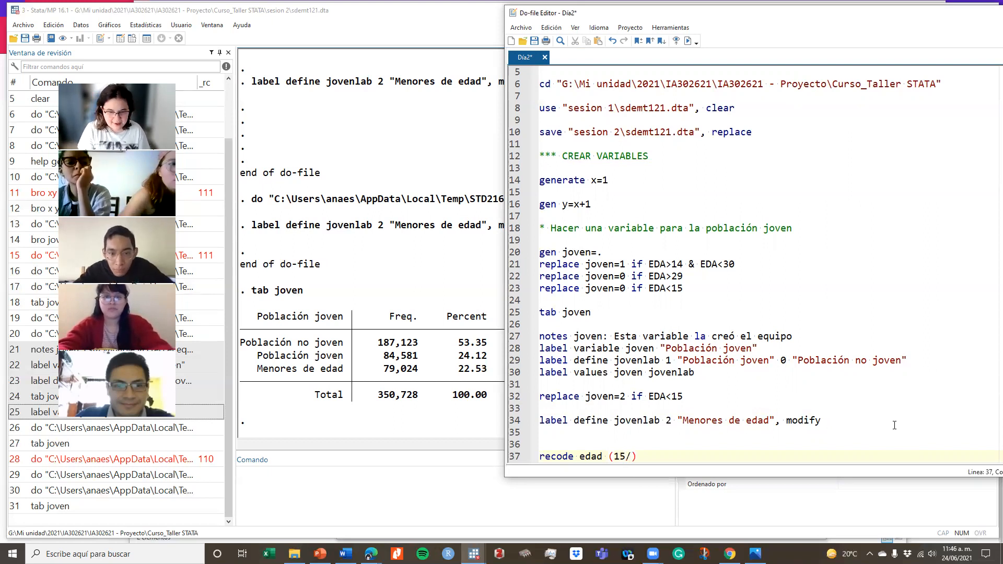
type("29=1")
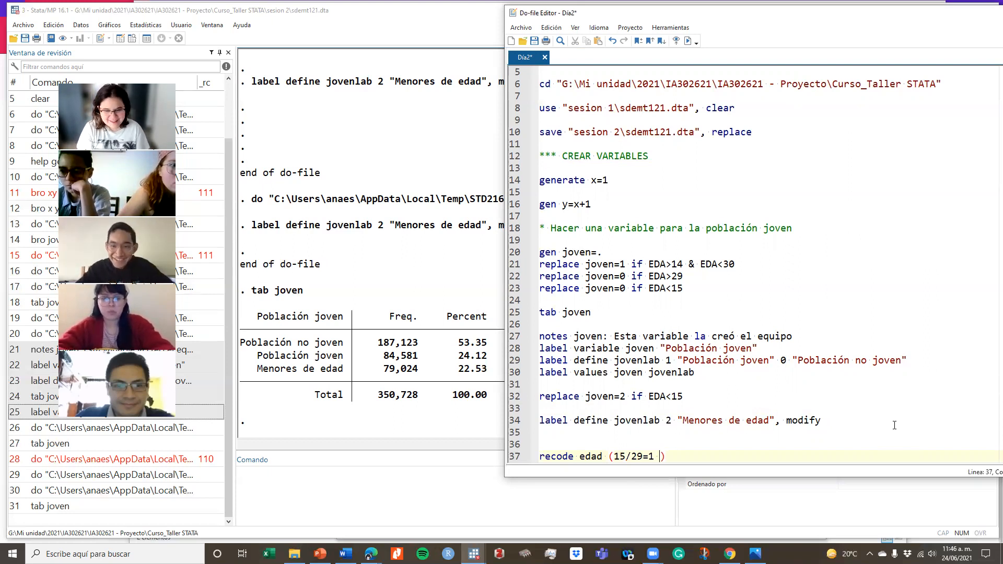
key("BackSpace")
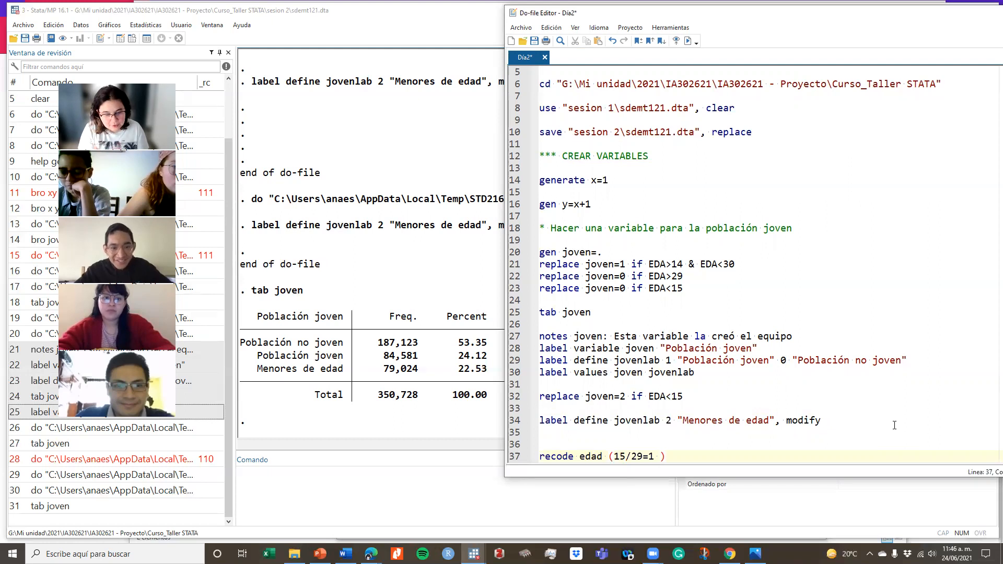
Step: Give the 15/29=1 recode rule the value label "Población joven"
type("\"")
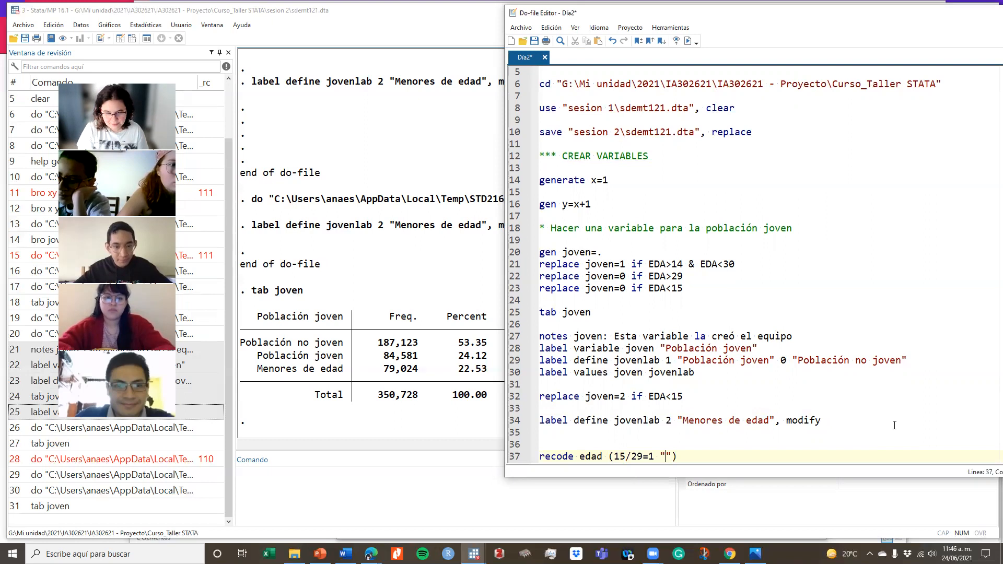
type("Joven")
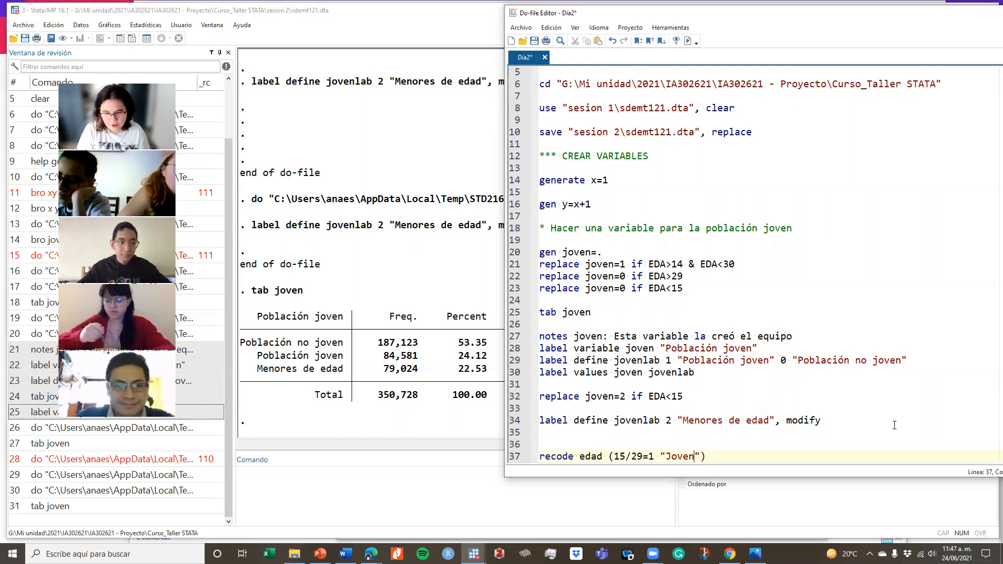
key("Left")
key("Left")
key("Left")
key("Left")
key("BackSpace")
type("Población")
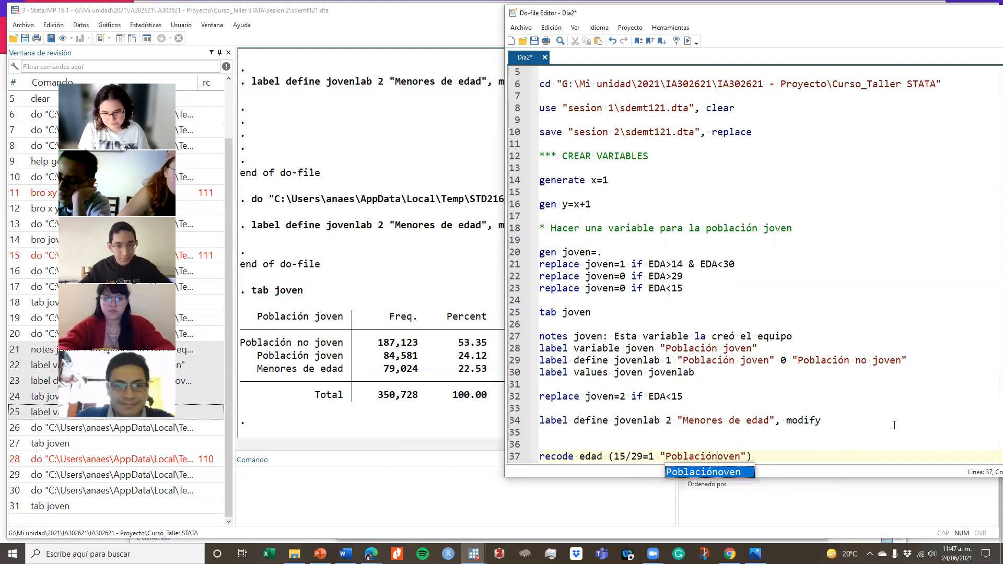
type(" j")
left_click(817, 453)
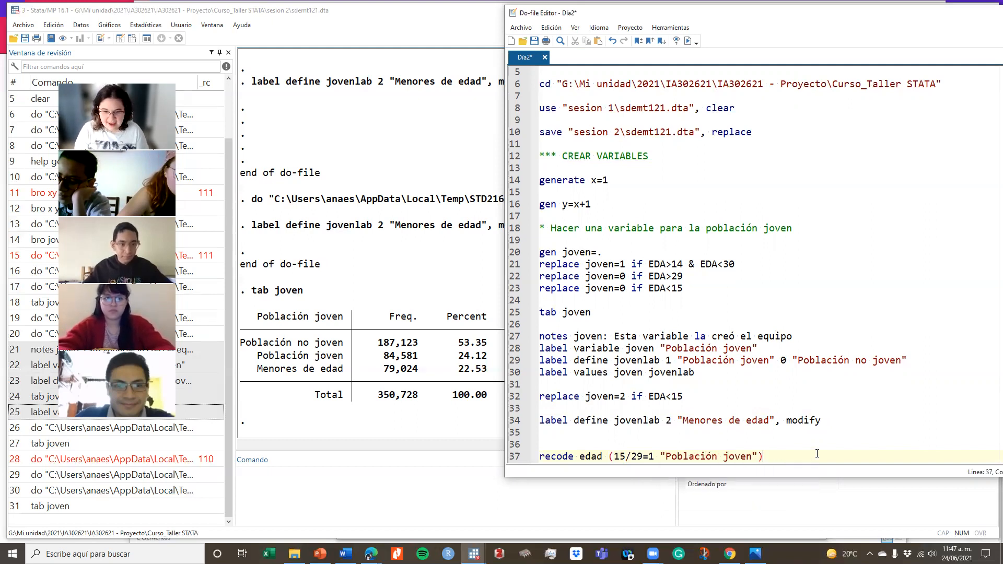
Step: Add a second recode rule assigning ages 0/14 the value 2 with the label "Menores"
type("(")
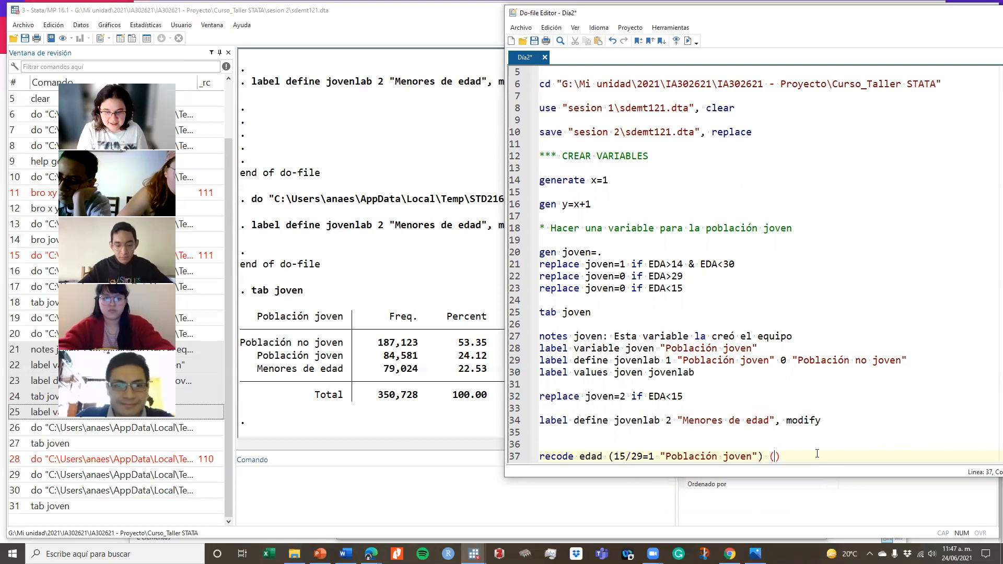
type("0/15")
key("BackSpace")
type("4=")
type("2 \"M")
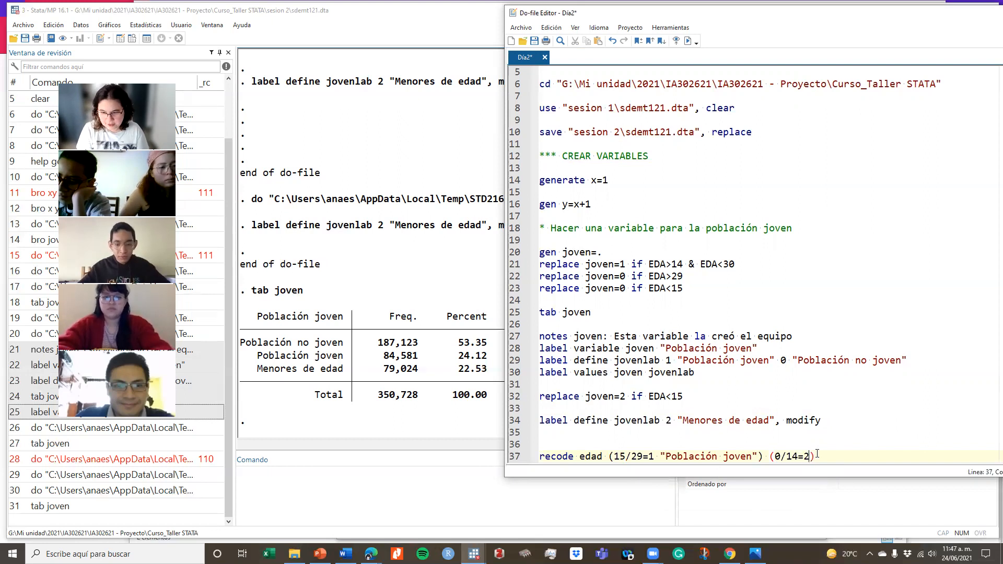
type("enores")
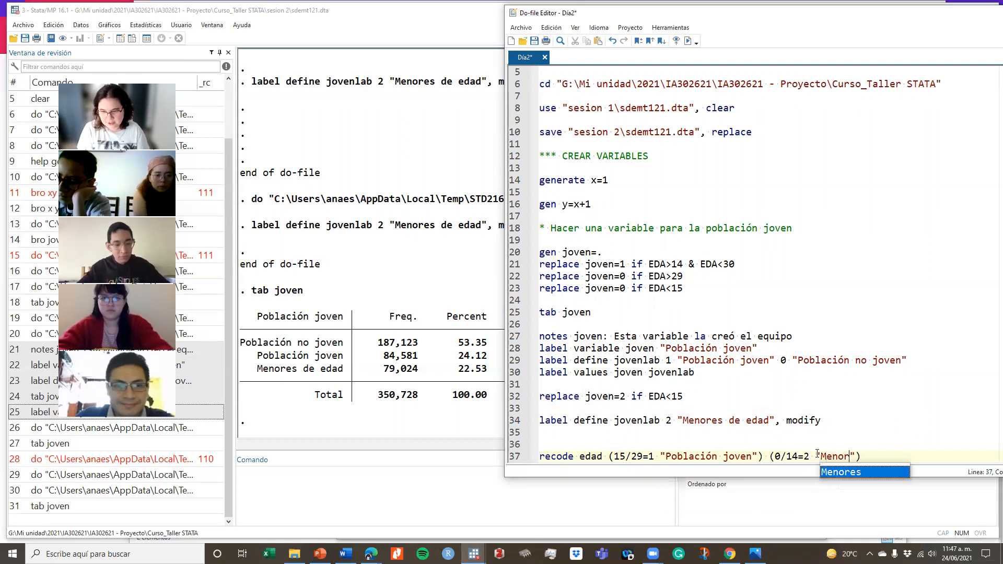
Step: Open a third recode rule at the end of the command covering ages 30/97
key("End")
type("(30/")
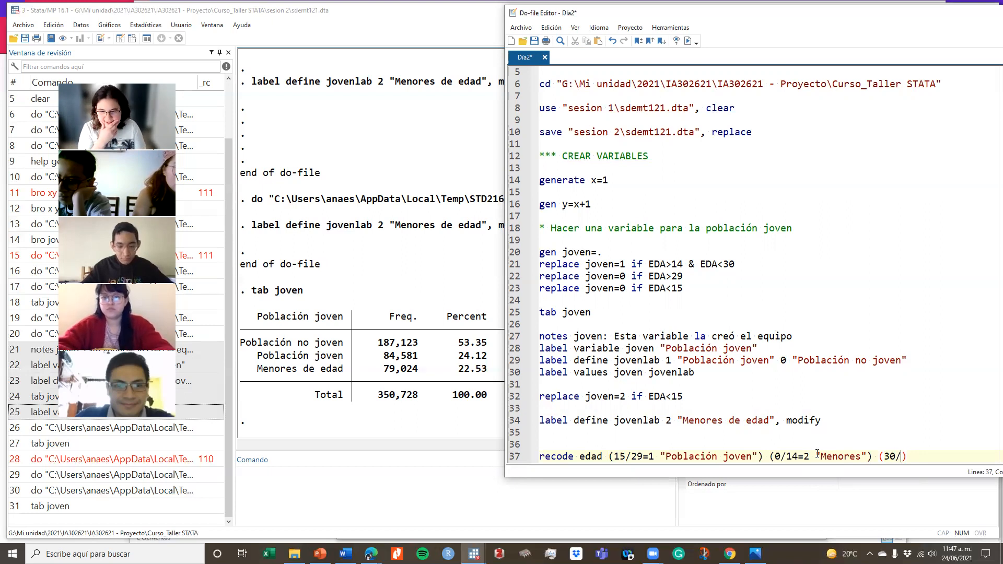
type("98")
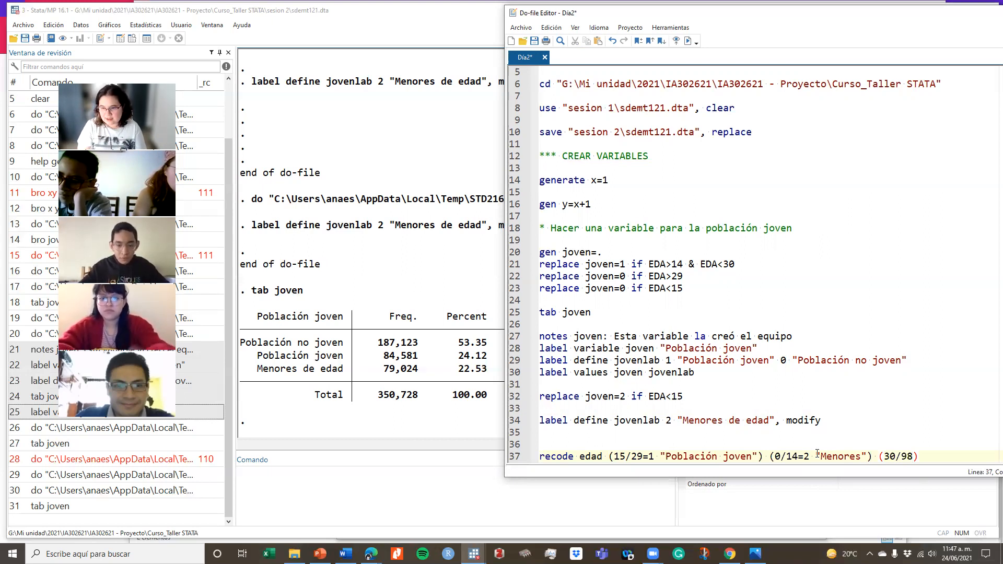
key("BackSpace")
type("7")
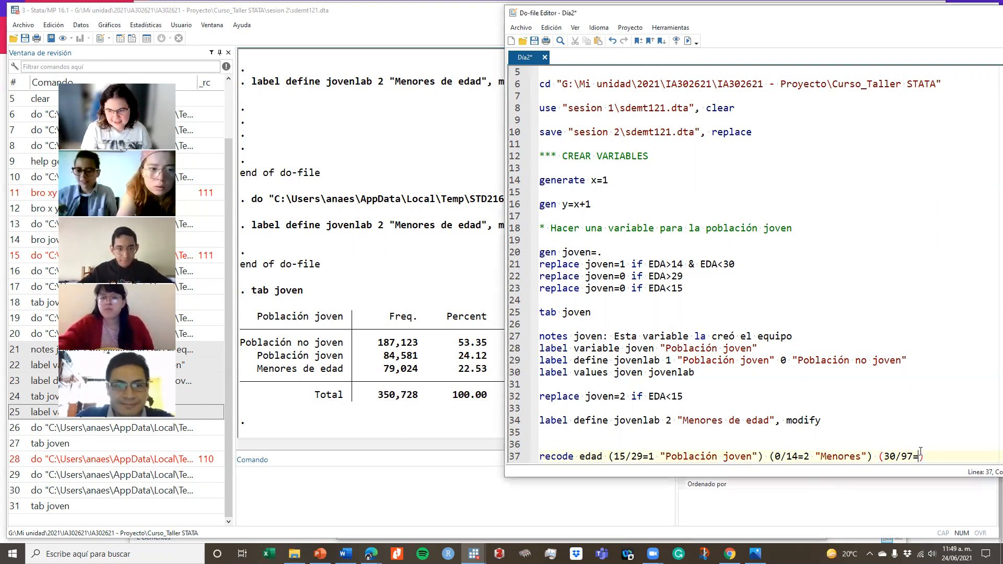
Step: Assign the 30/97 range the value 3 with the label "No jóvenes"
type("=3 \"")
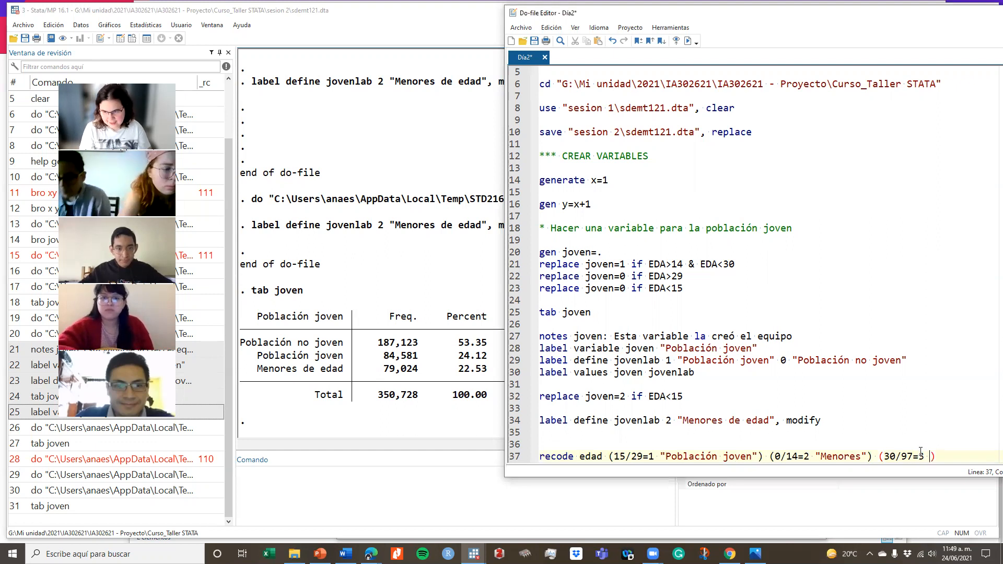
type("N")
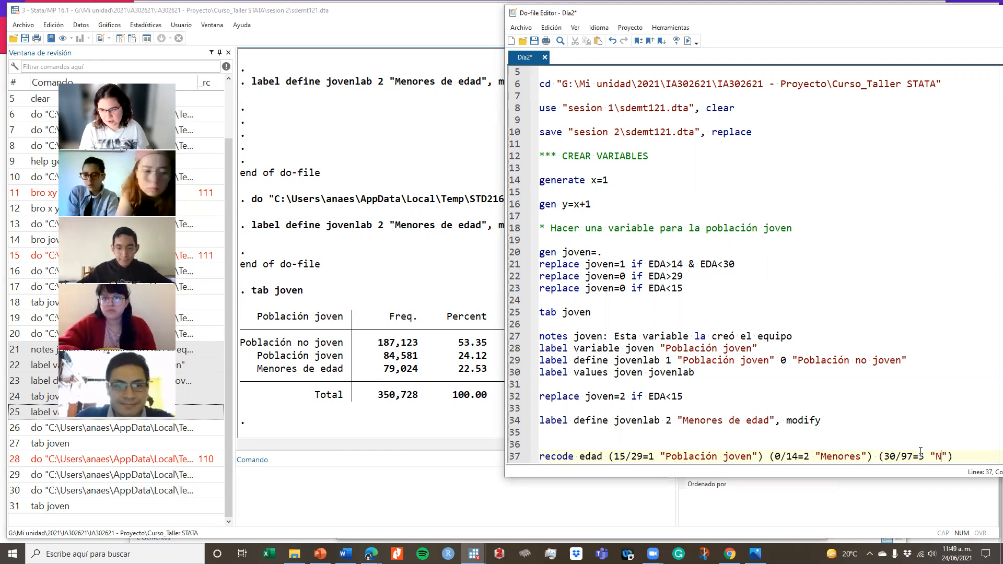
type("o jovene")
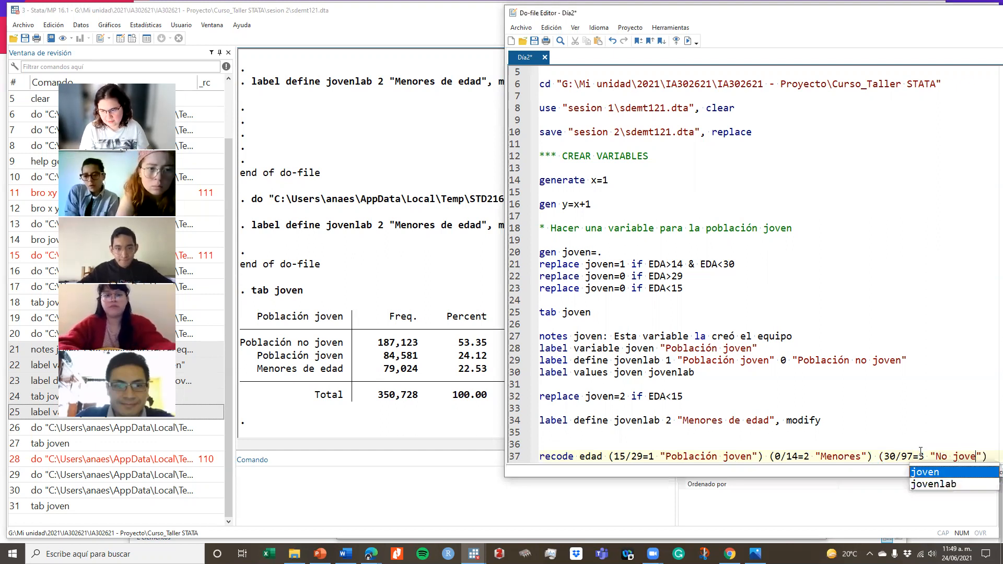
key("BackSpace")
key("BackSpace")
key("BackSpace")
key("BackSpace")
key("BackSpace")
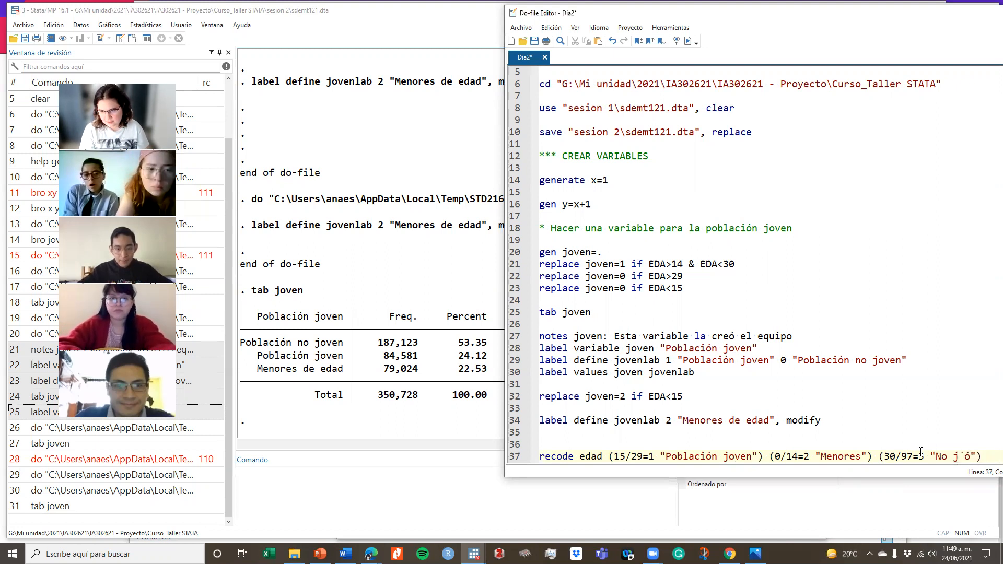
type("óvenes")
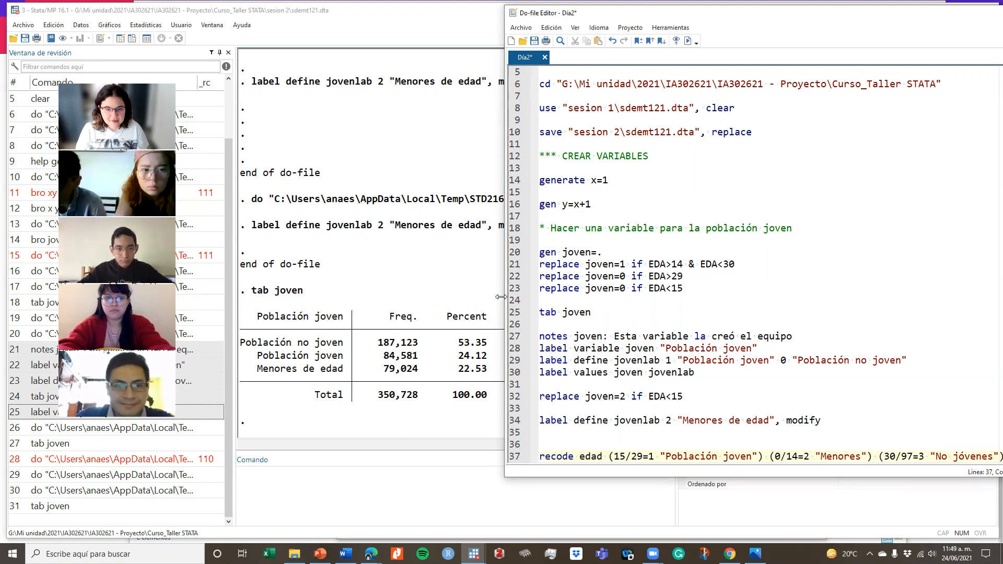
Step: Append an empty gen() option to the recode command and set its source variable to EDA
left_click_drag(501, 297, 350, 273)
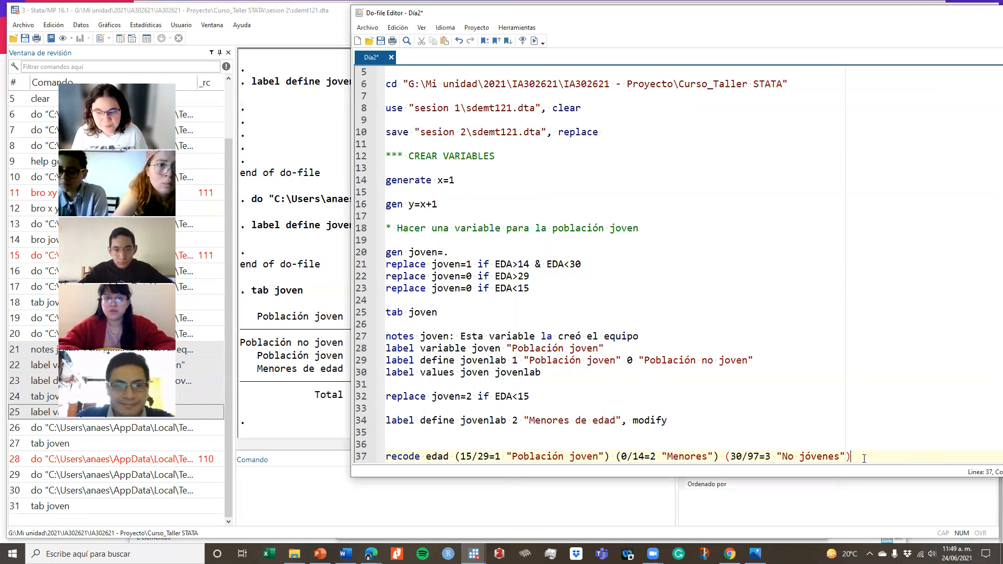
type("gen")
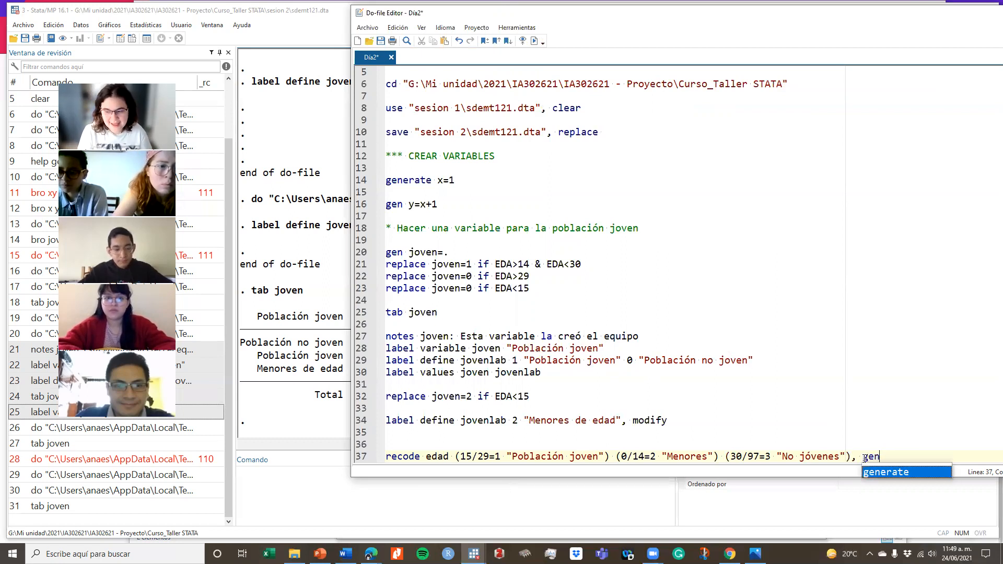
type("(")
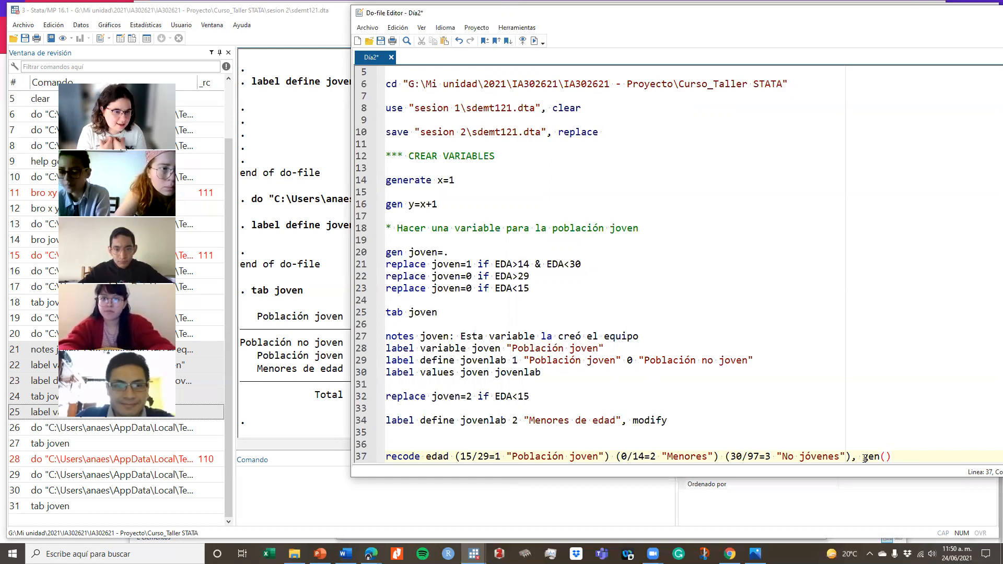
left_click_drag(426, 456, 449, 458)
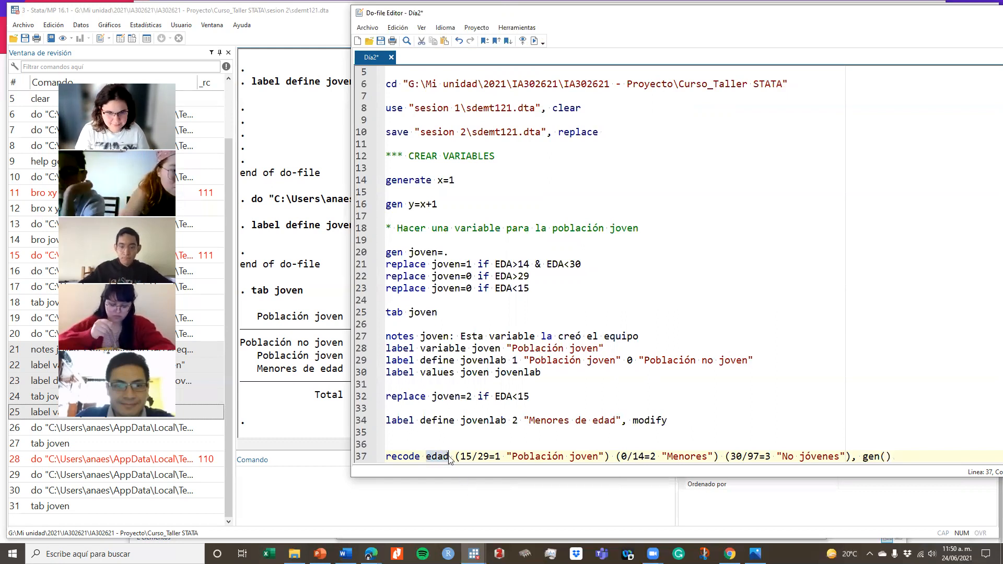
type("EDA")
Step: Enter joven2 as the new variable's name inside the recode command's gen() option
left_click(881, 456)
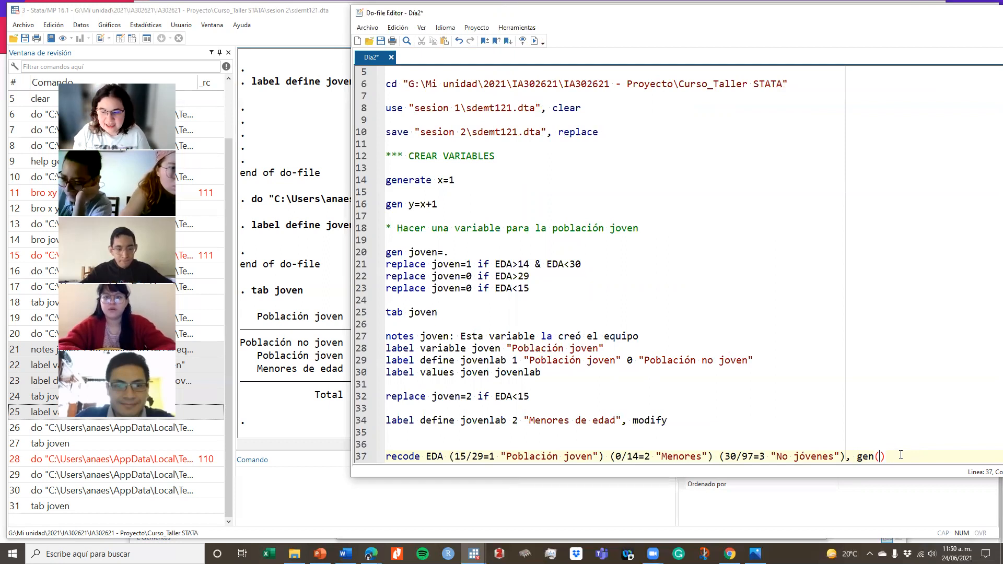
left_click_drag(846, 458, 885, 456)
left_click(885, 456)
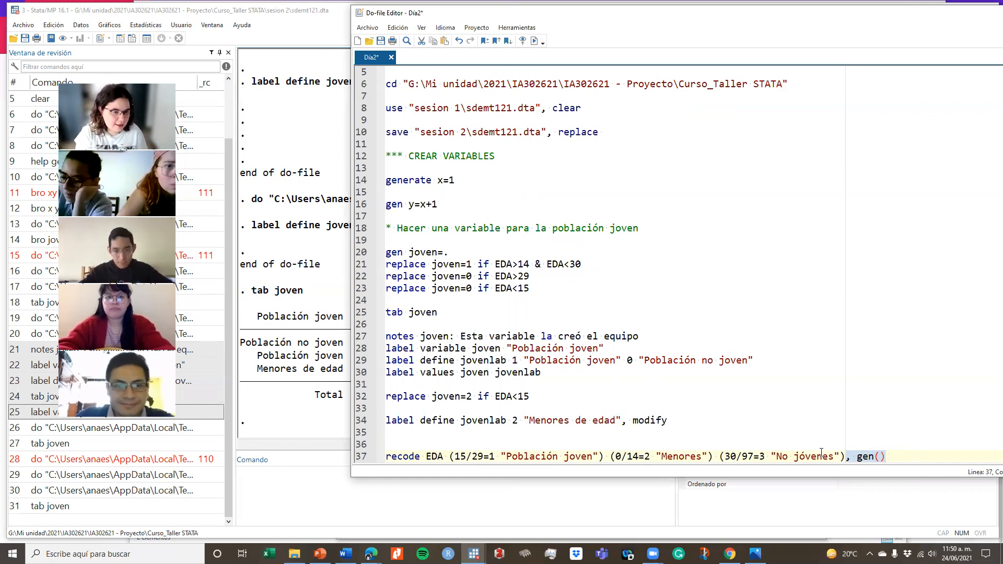
left_click(877, 457)
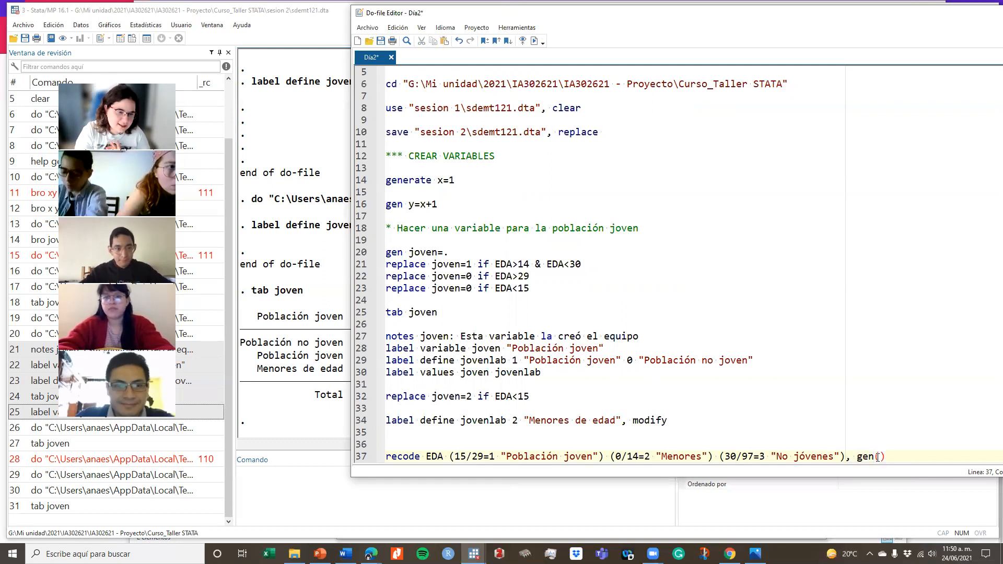
left_click_drag(852, 457, 938, 462)
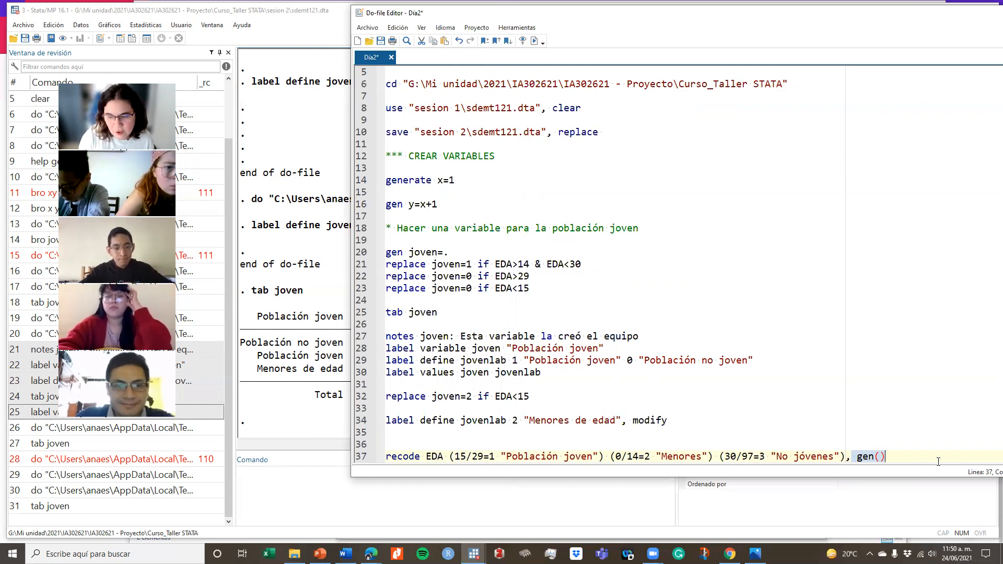
key("Left")
key("Right")
key("Right")
key("Right")
key("Right")
key("Right")
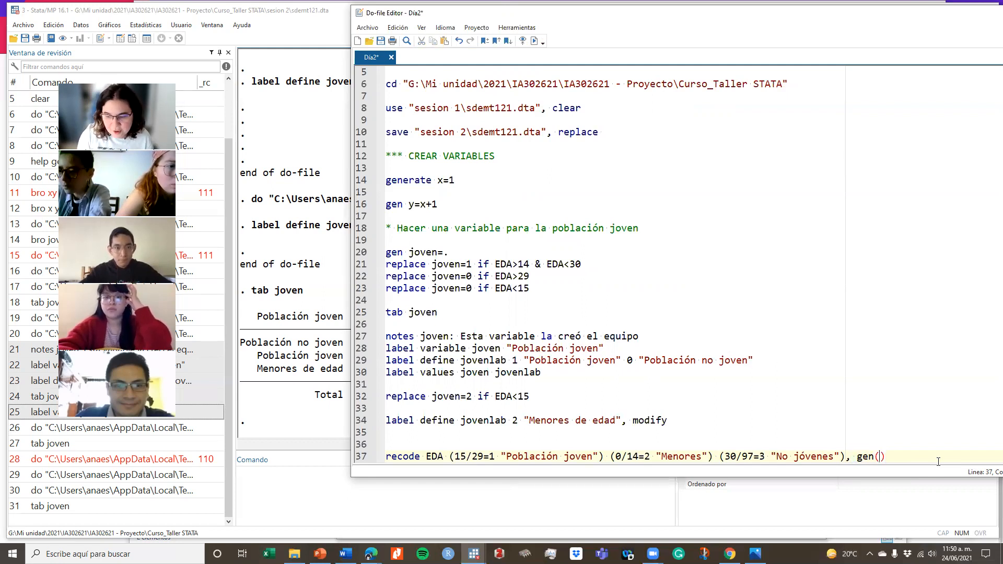
type("joven2")
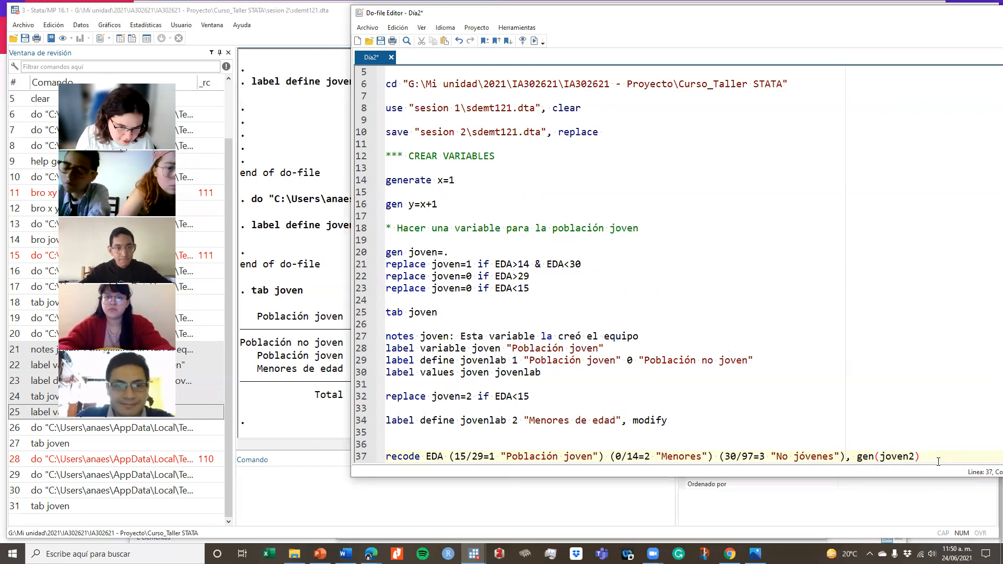
Step: Run only the recode EDA line of the do-file to generate joven2
triple_click(908, 456)
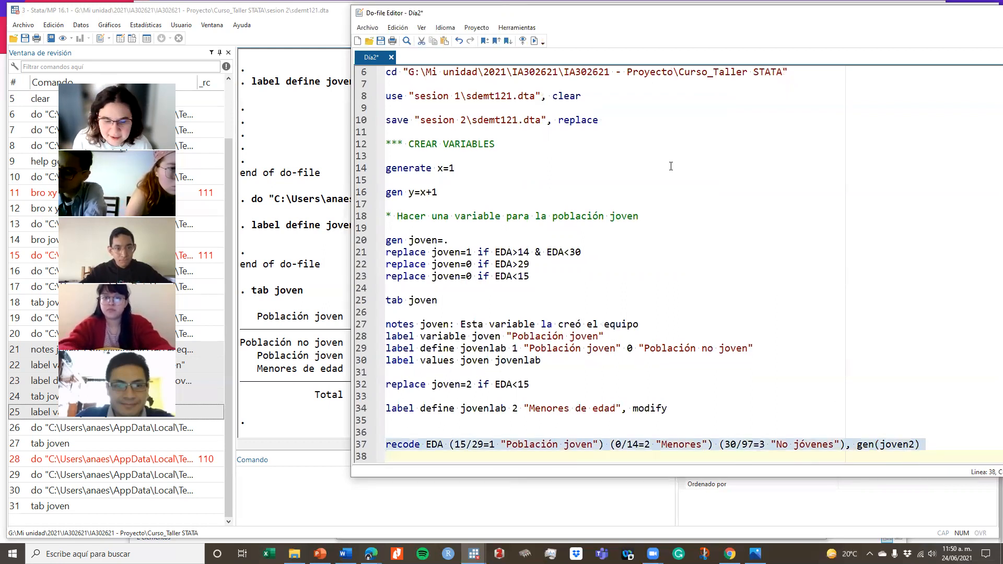
left_click(534, 41)
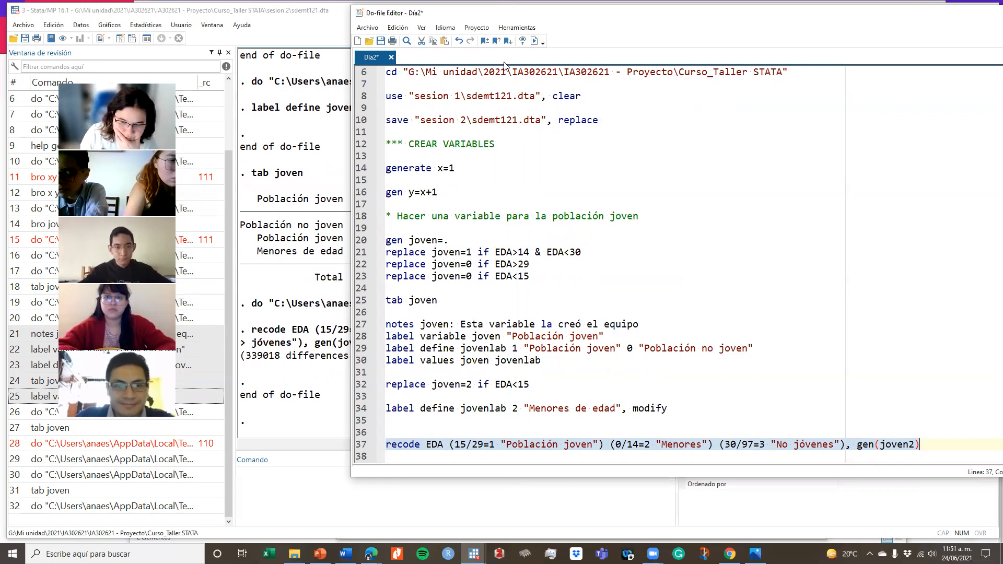
left_click(869, 446)
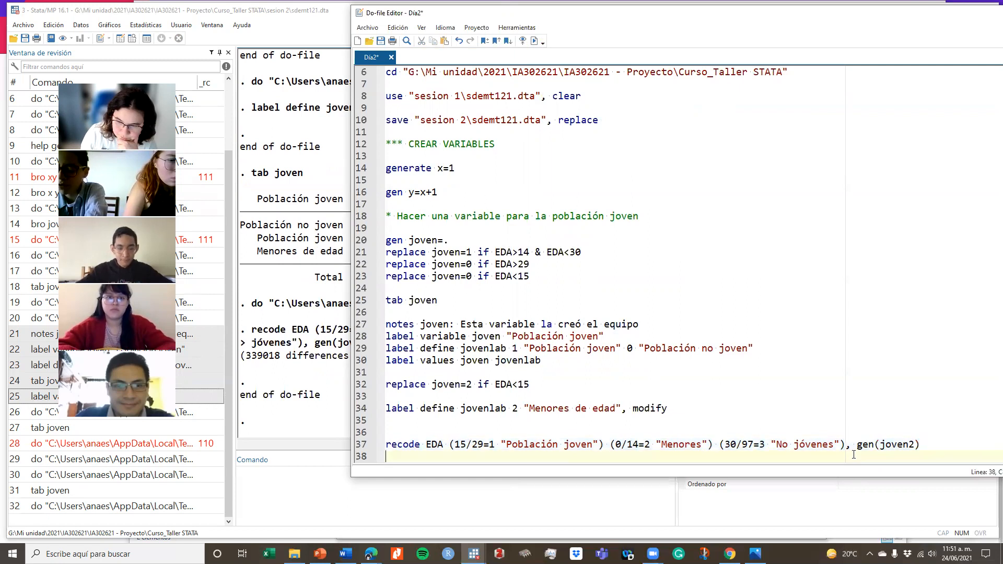
left_click_drag(843, 444, 924, 445)
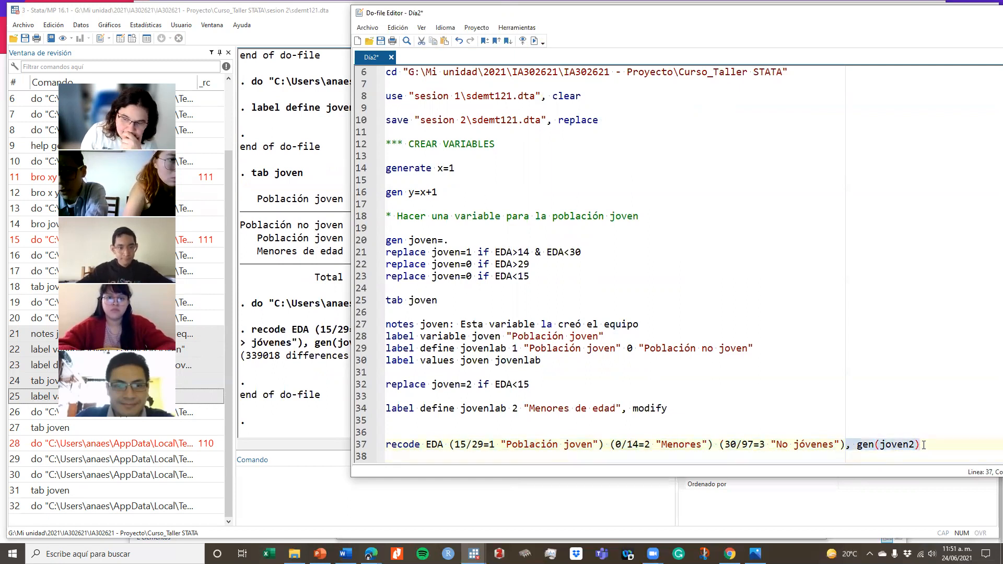
Step: Find joven2 at the end of the dataset's variable list and view its properties
left_click(421, 496)
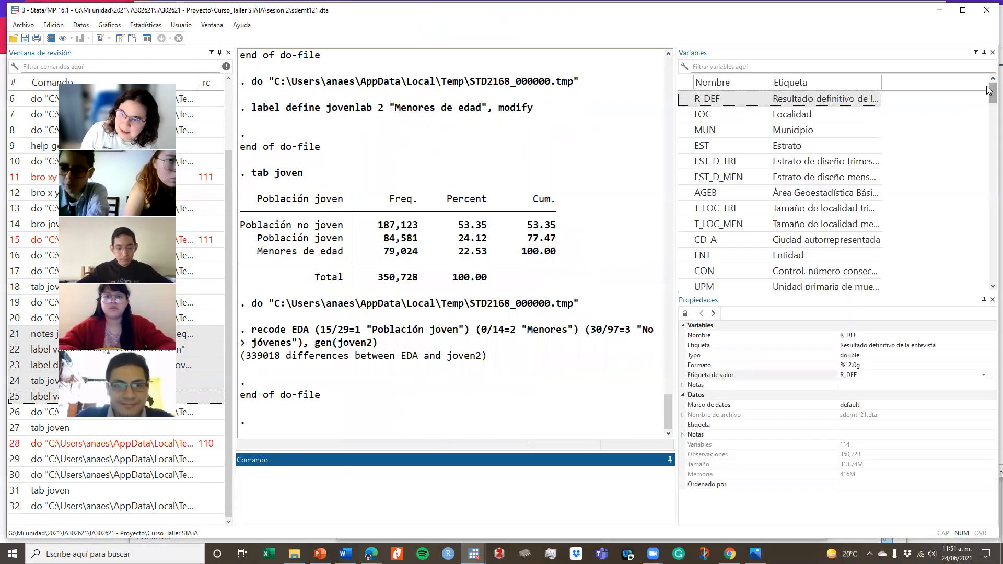
scroll(983, 285, "down", 2)
left_click(842, 277)
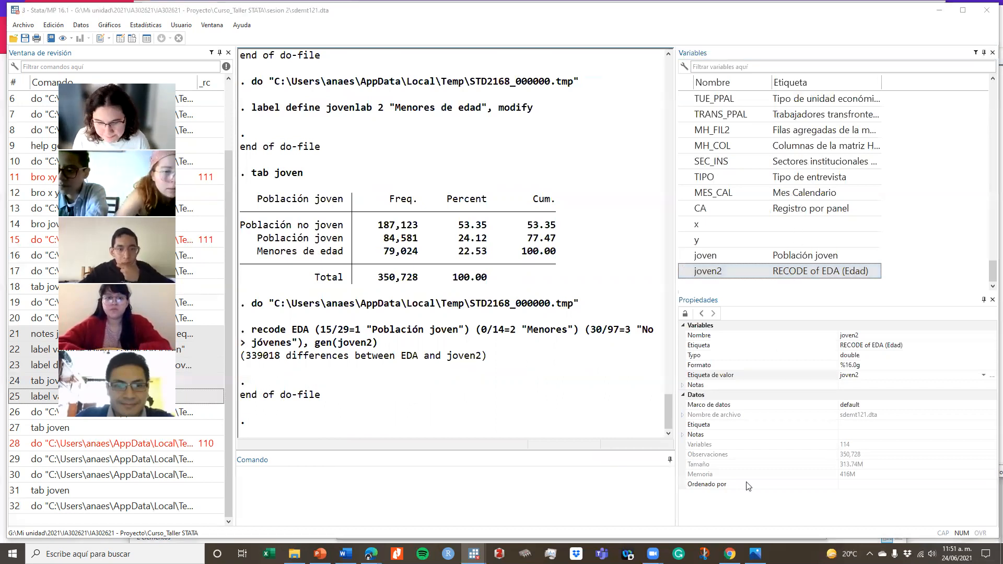
Step: Add the line label var "Variable joven" to the do-file directly below the recode command
left_click(586, 531)
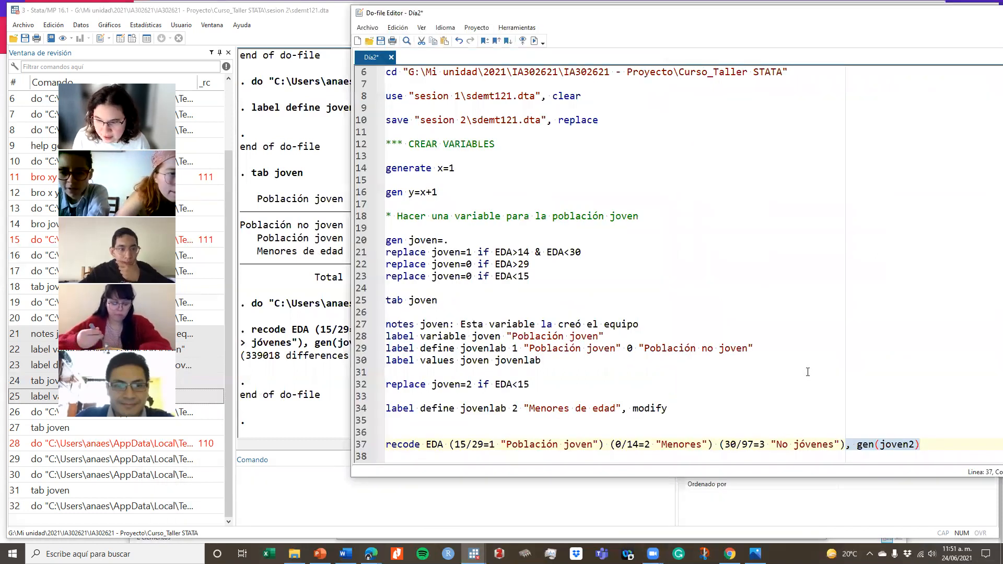
key("End")
scroll(852, 431, "down", 1)
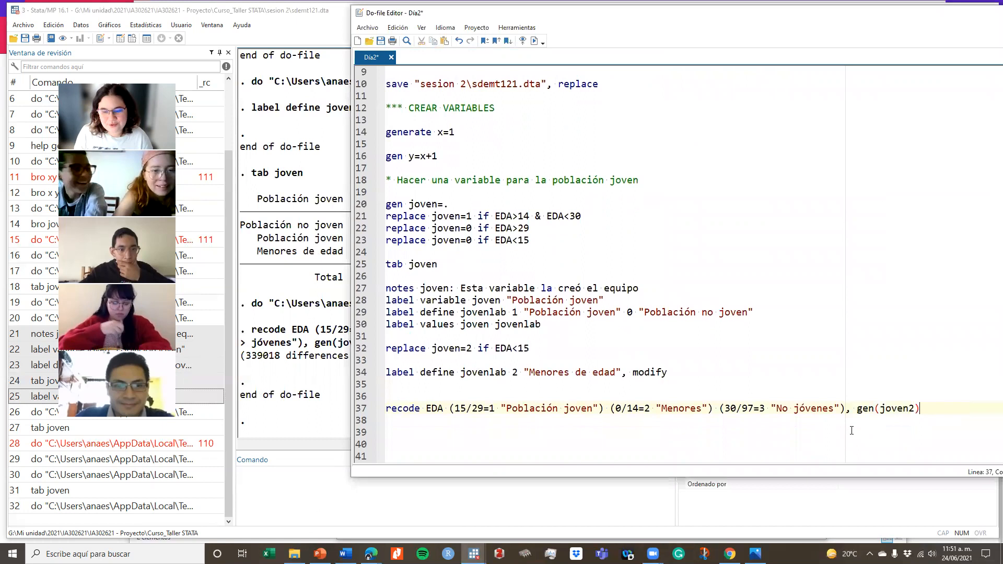
key("Return")
type("lab")
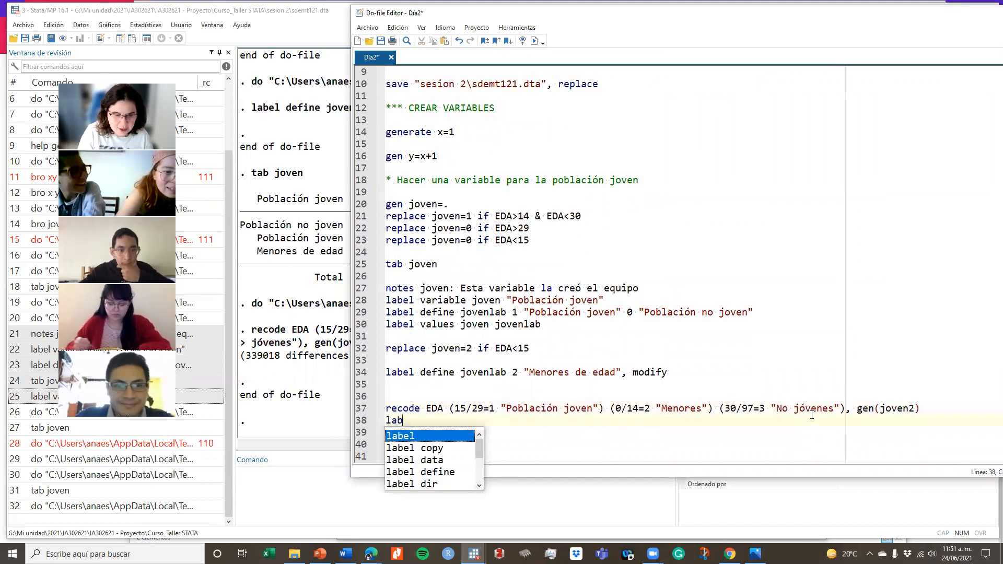
type("el")
type("\"")
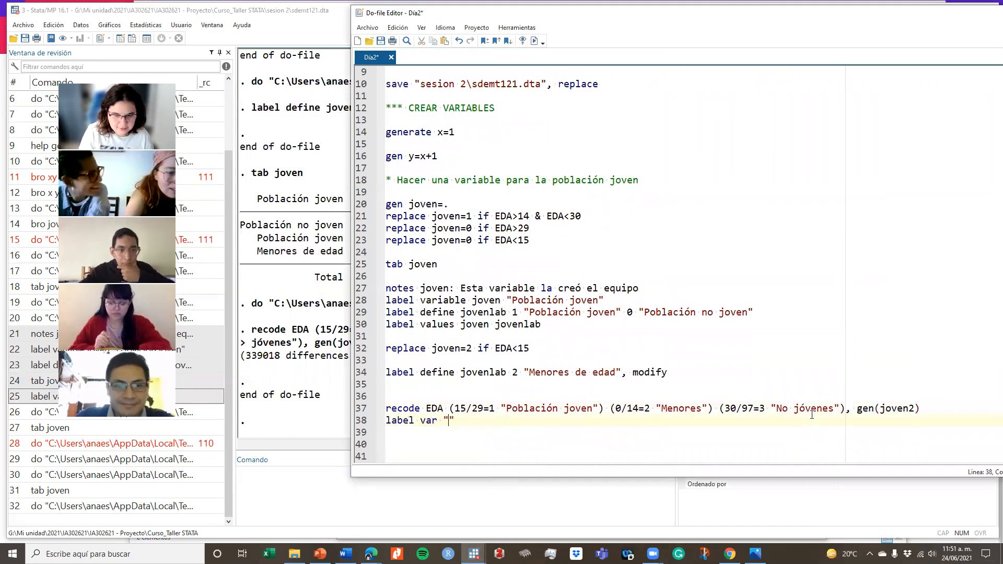
type("Variable ")
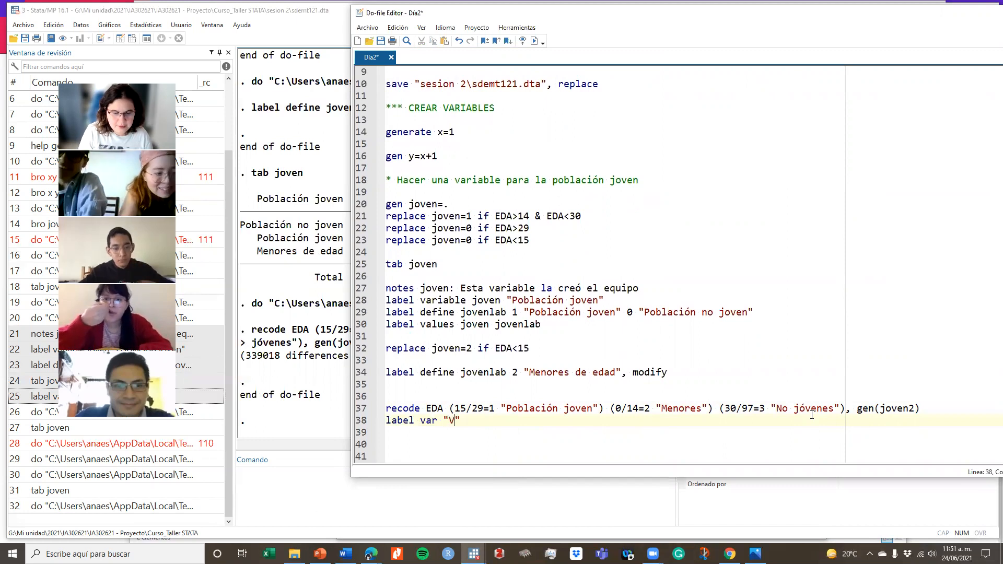
type("joven")
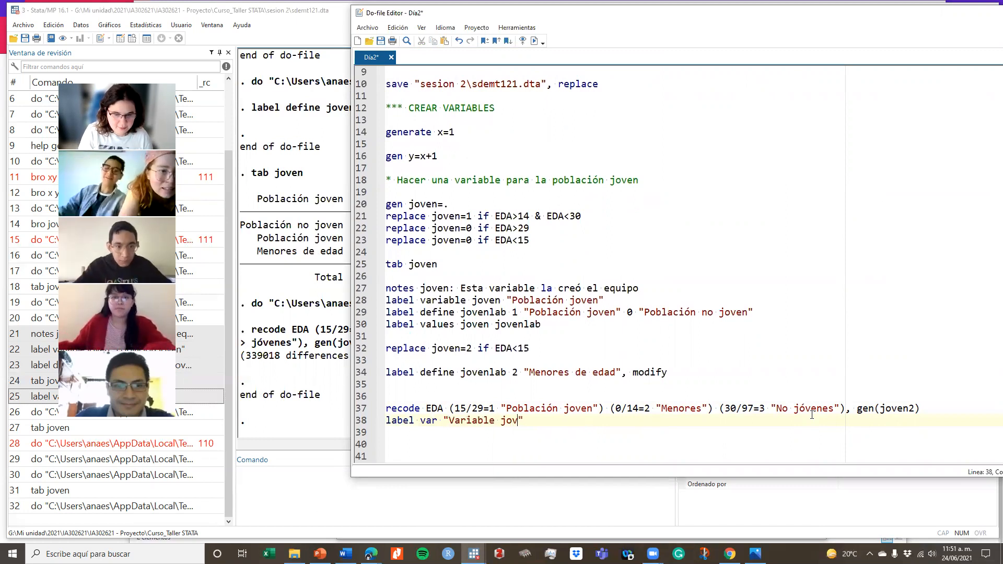
Step: Bring the Día2 do-file back to the front and try to run its label var line
left_click(409, 423)
left_click(298, 424)
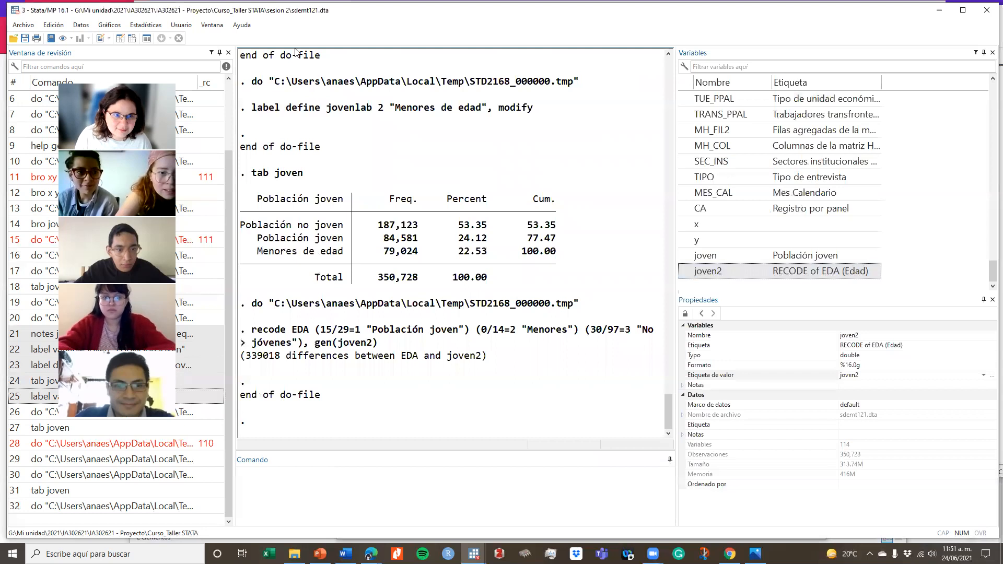
left_click(212, 25)
mouse_move(271, 130)
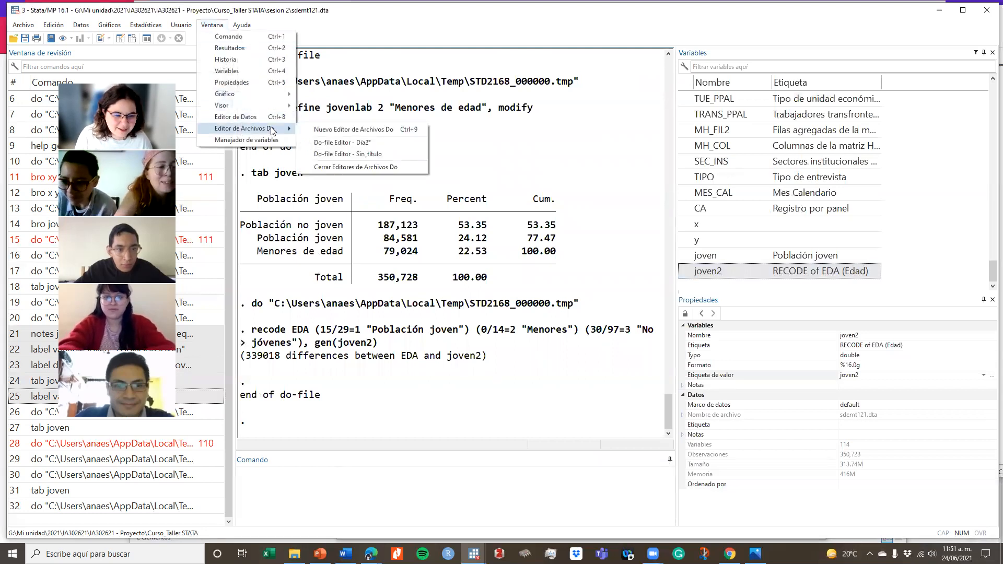
left_click(329, 141)
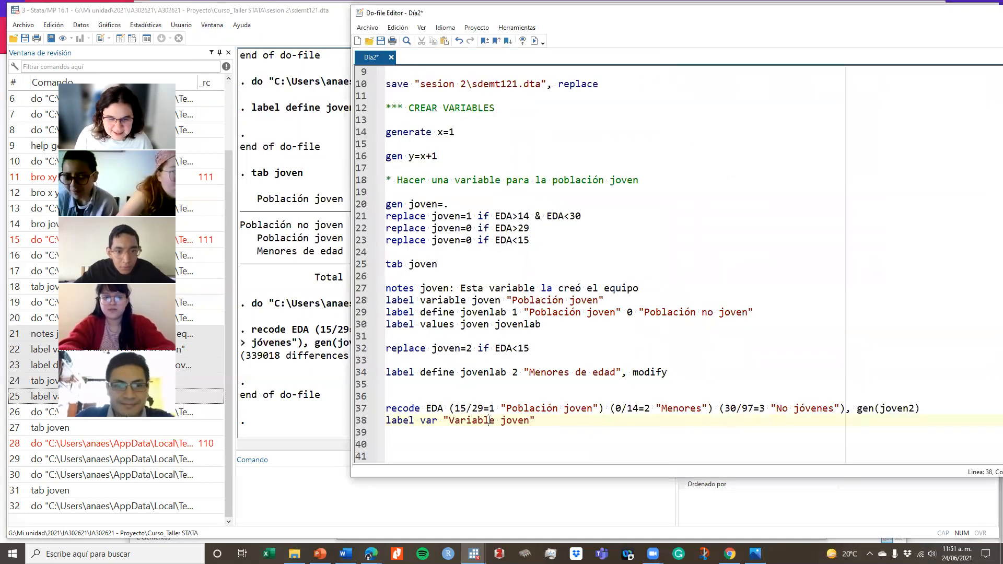
triple_click(497, 420)
left_click(532, 41)
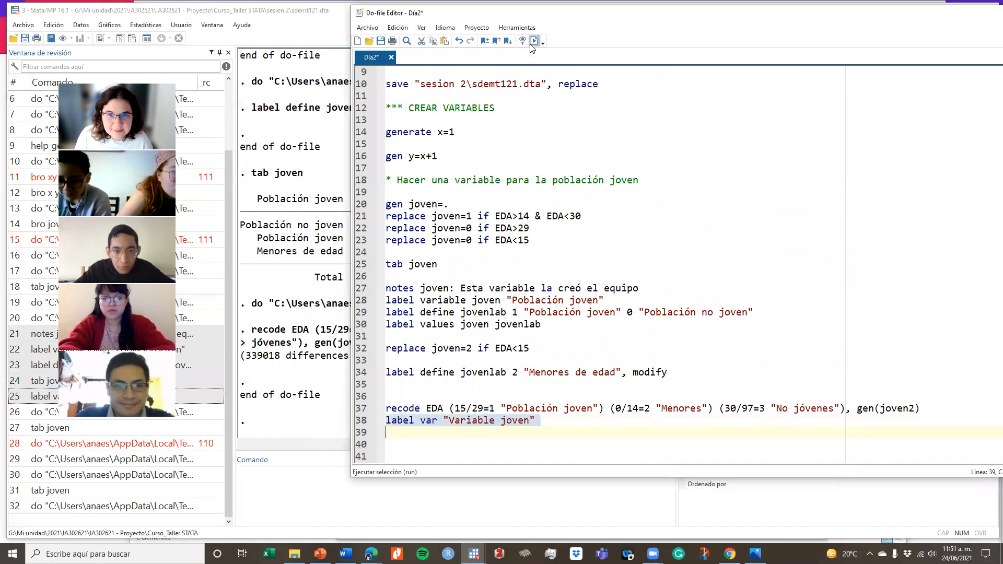
Step: Insert the variable name joven2 before the quoted text in the label var line
left_click(516, 394)
left_click(441, 420)
type("EDA")
key("BackSpace")
key("BackSpace")
key("BackSpace")
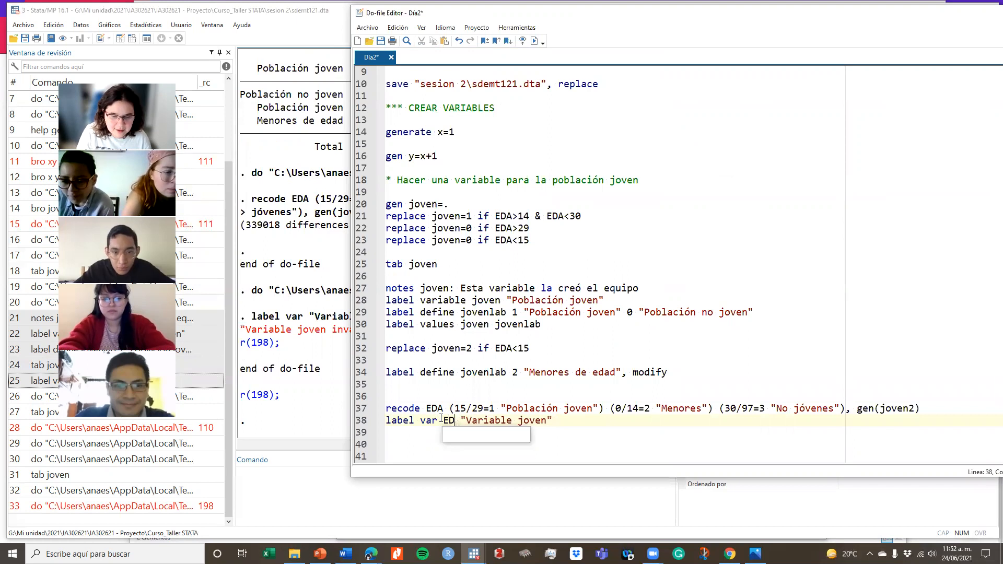
type("joven2")
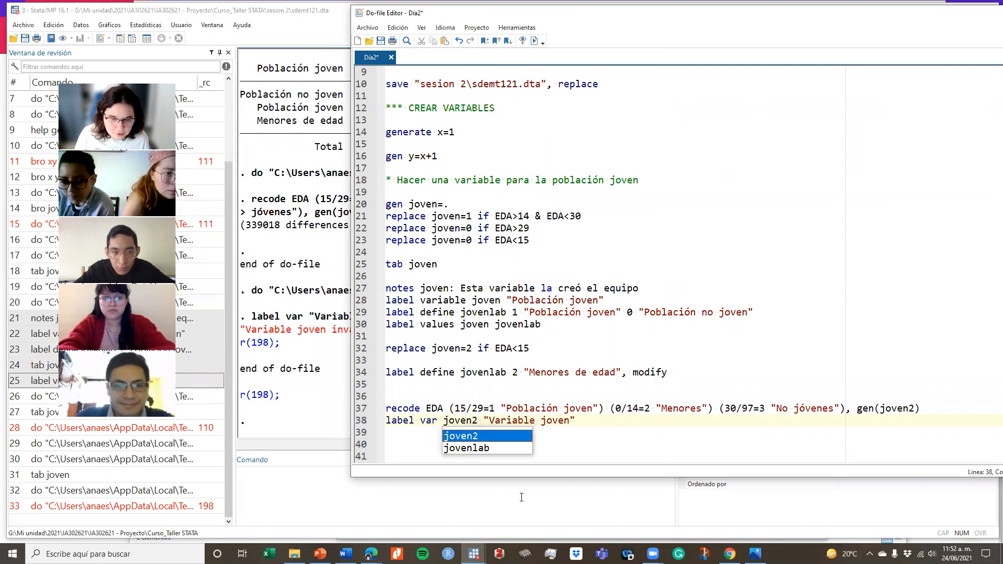
Step: Run only the corrected label var joven2 "Variable joven" line of the do-file
triple_click(537, 424)
left_click(537, 425)
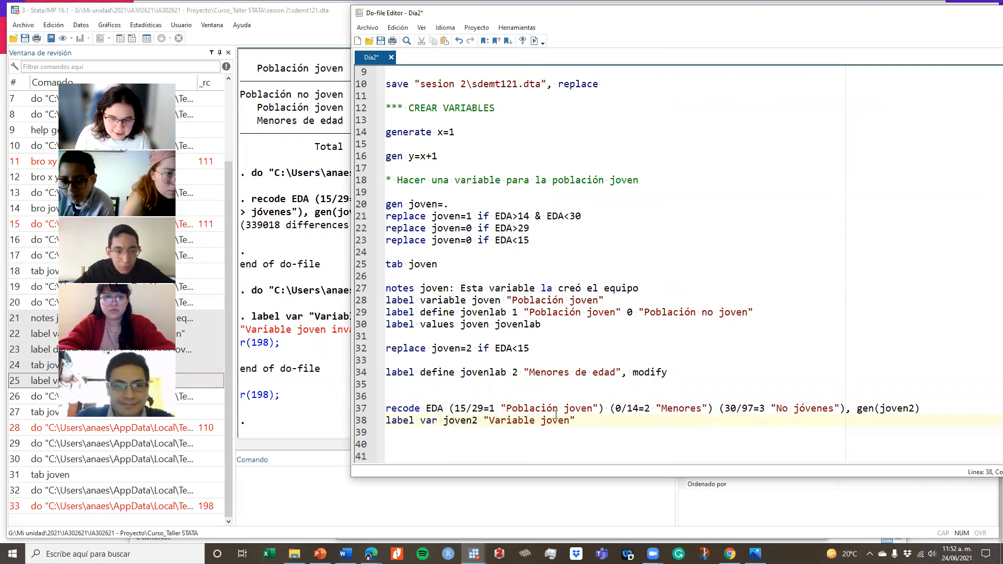
left_click_drag(577, 420, 386, 421)
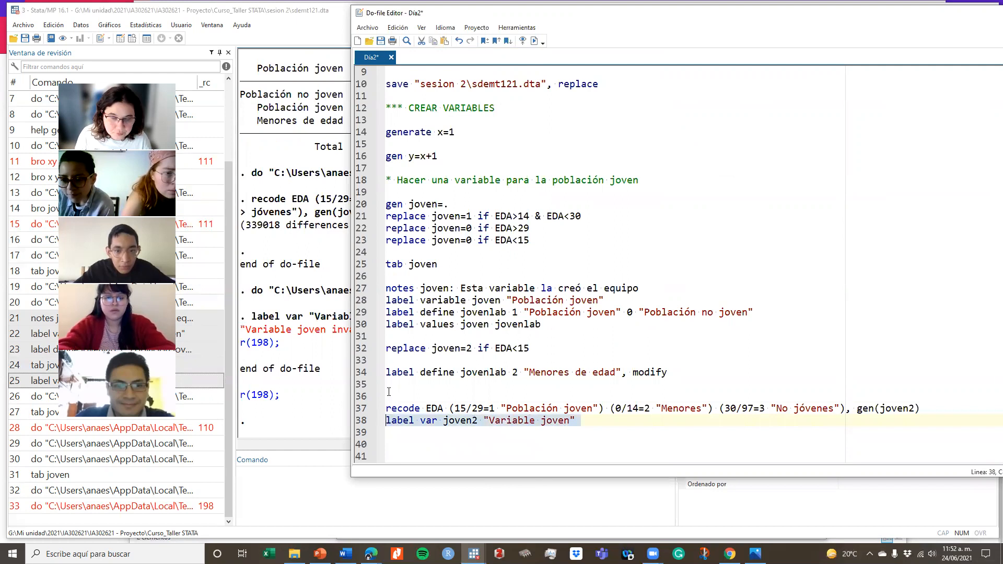
left_click(536, 42)
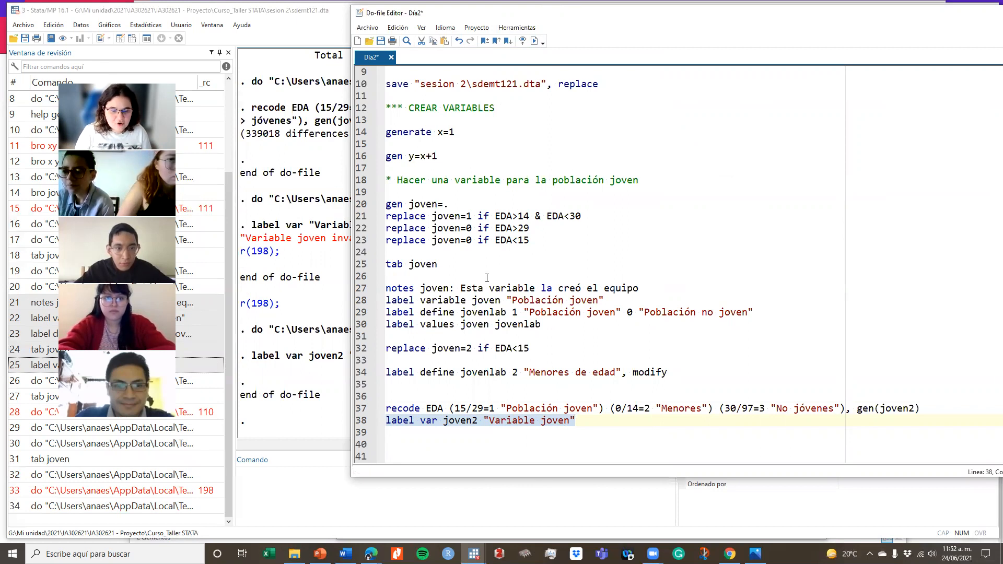
Step: Tabulate joven2 from the main window with the command tab joven2
left_click(296, 490)
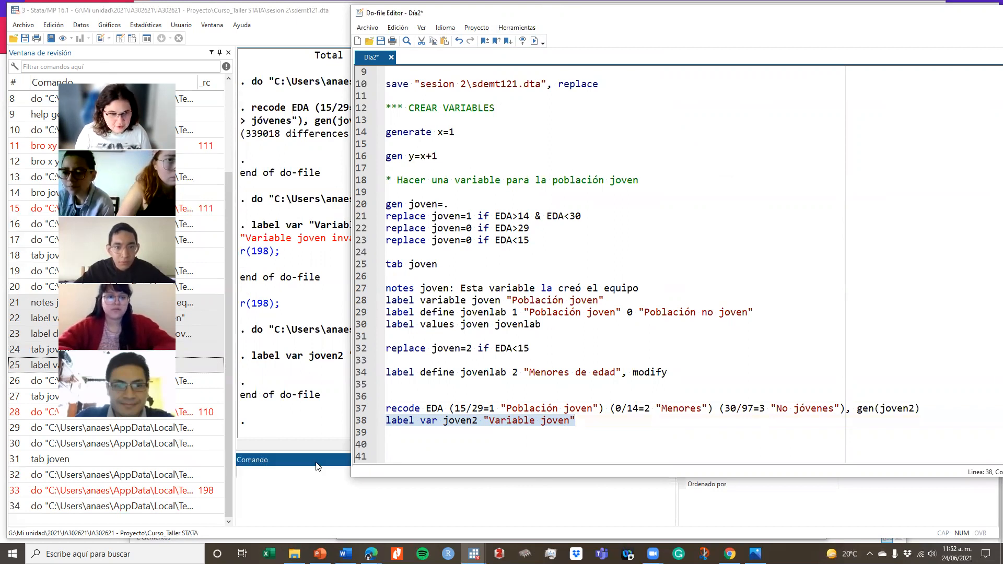
type("tab")
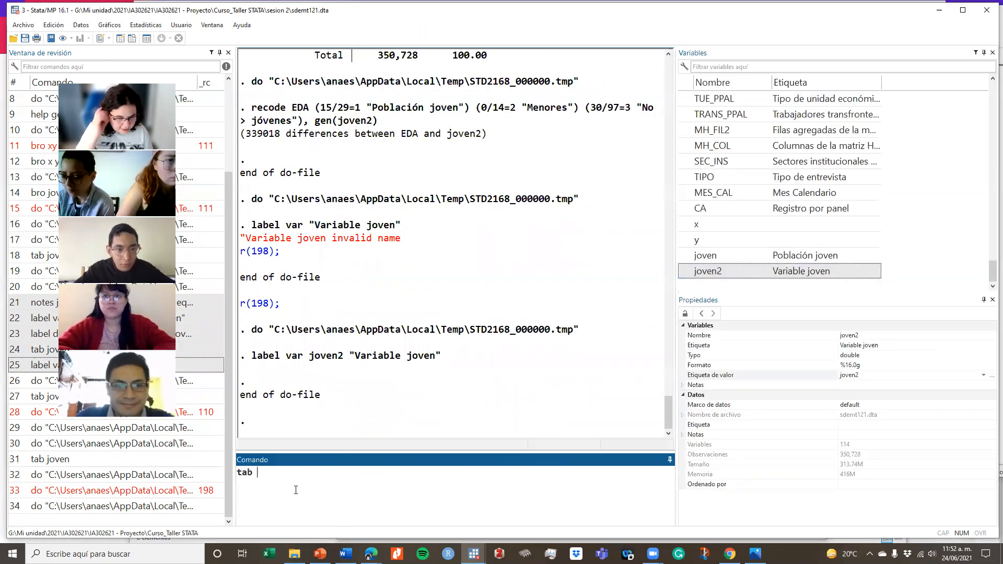
type(" joven")
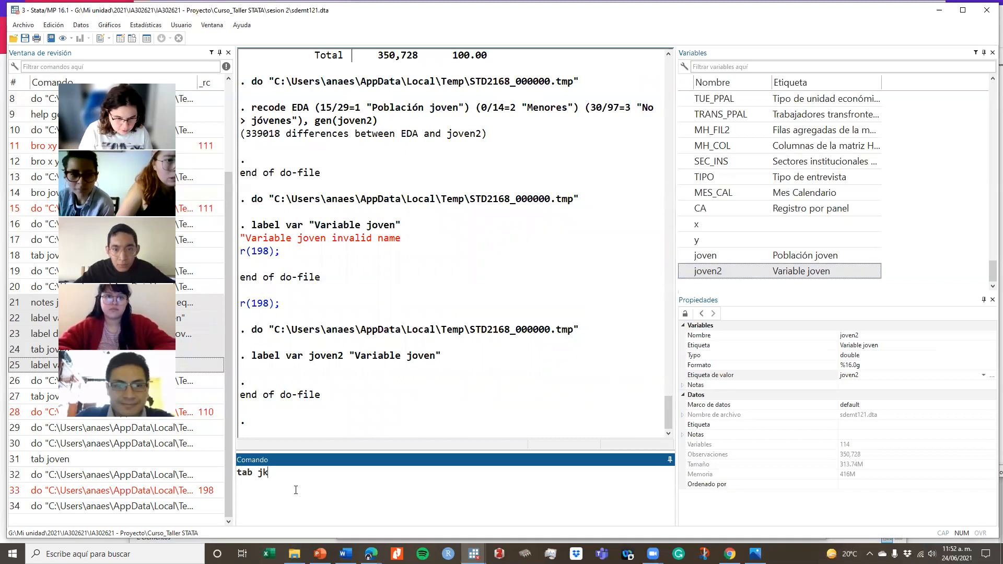
type("2")
key("Return")
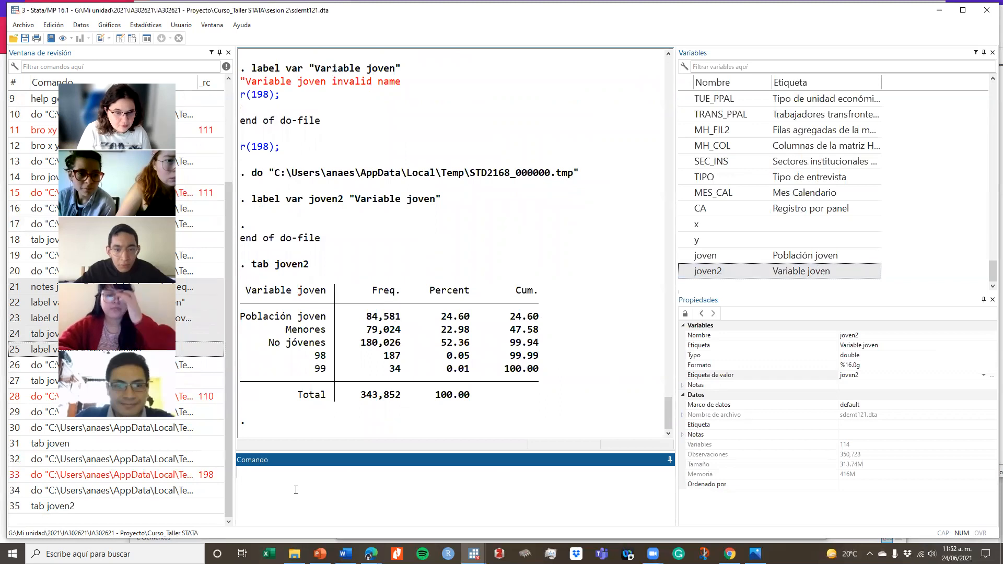
Step: Add the line recode joven2 (98/99=.) to the Día2 do-file, below the label var joven2 line
left_click(473, 554)
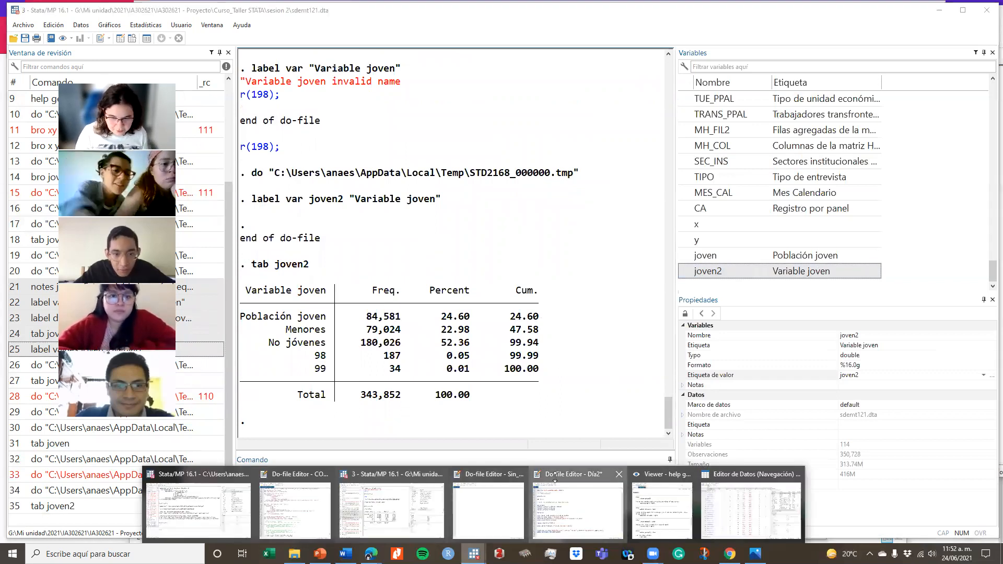
left_click(554, 476)
type("recode j")
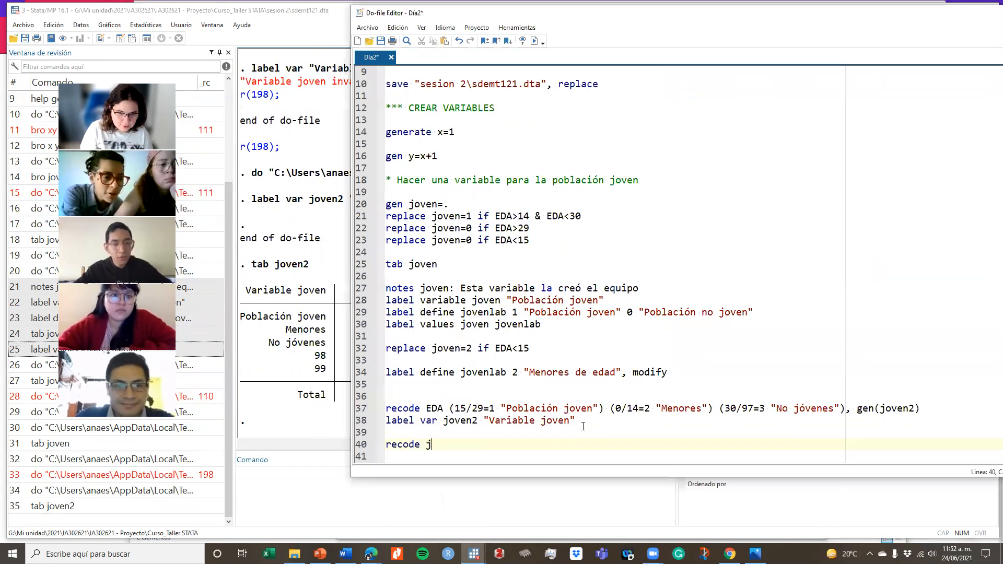
type("oven2 (")
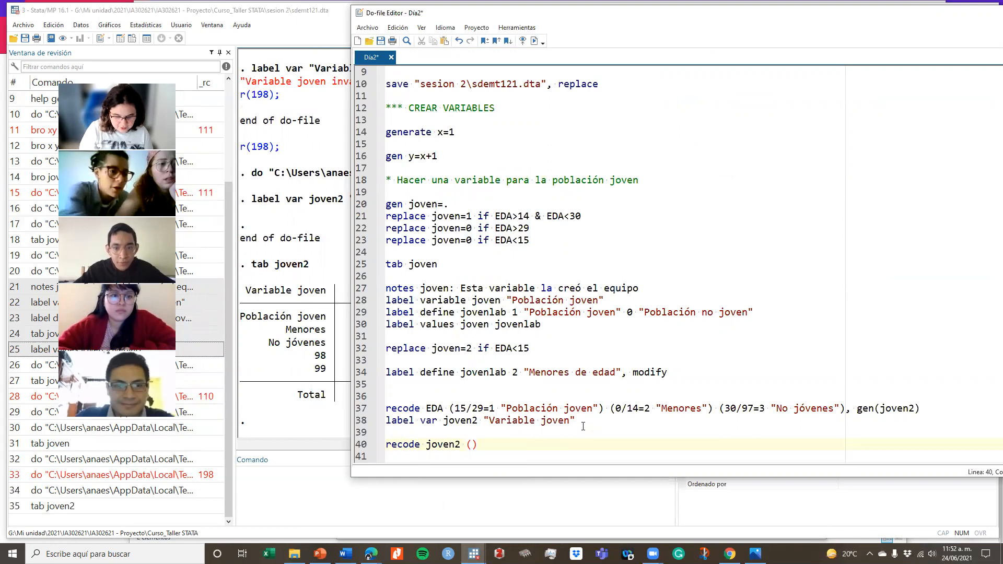
type("98")
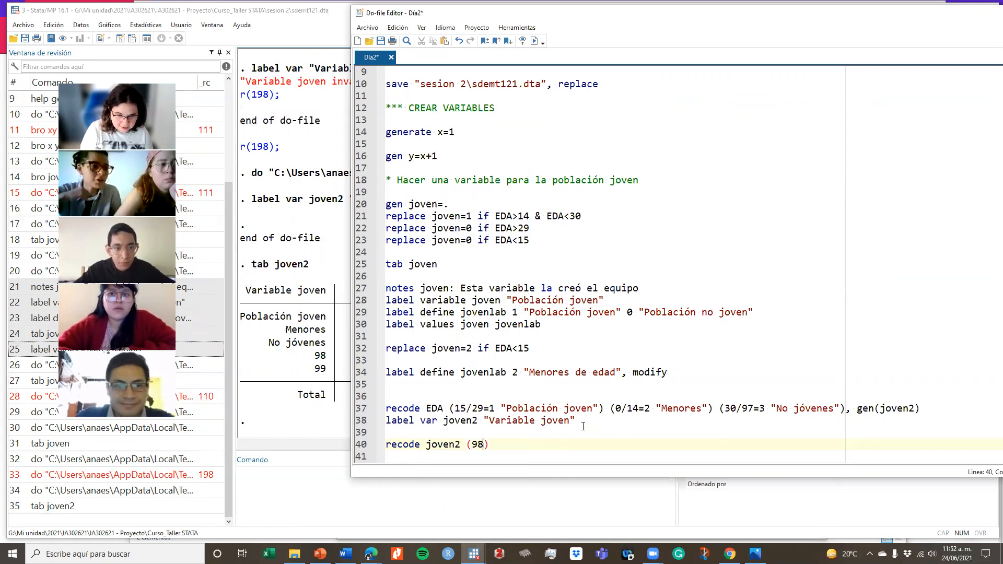
type("/99=")
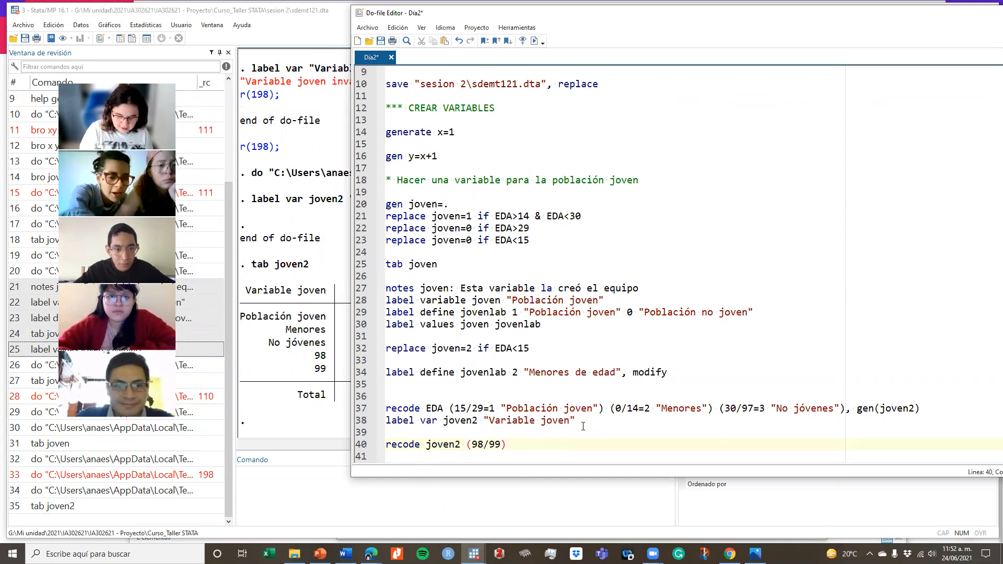
type(".")
Step: Run only the recode joven2 (98/99=.) line and highlight its 98/99=. rule
left_click(470, 438)
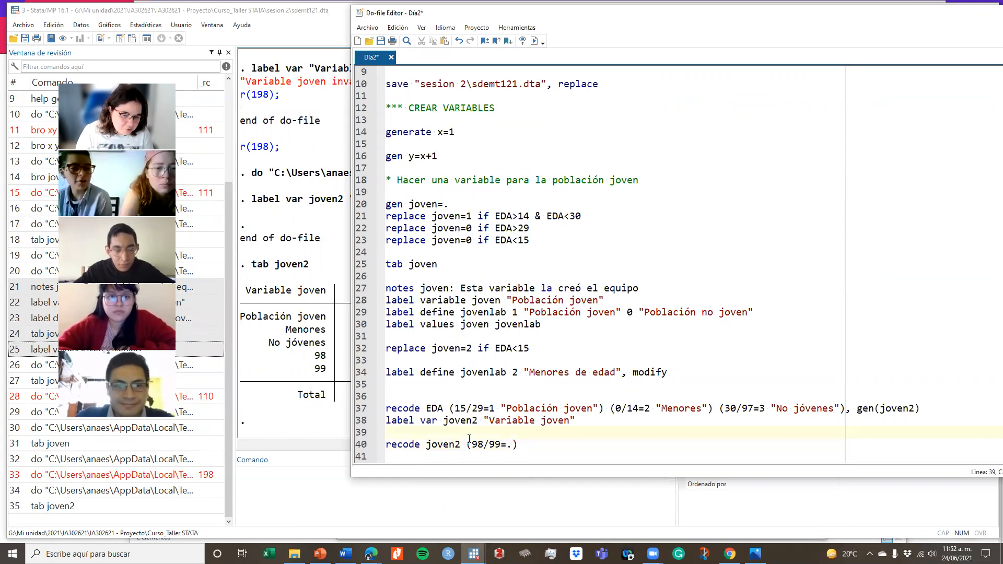
triple_click(469, 444)
left_click(535, 42)
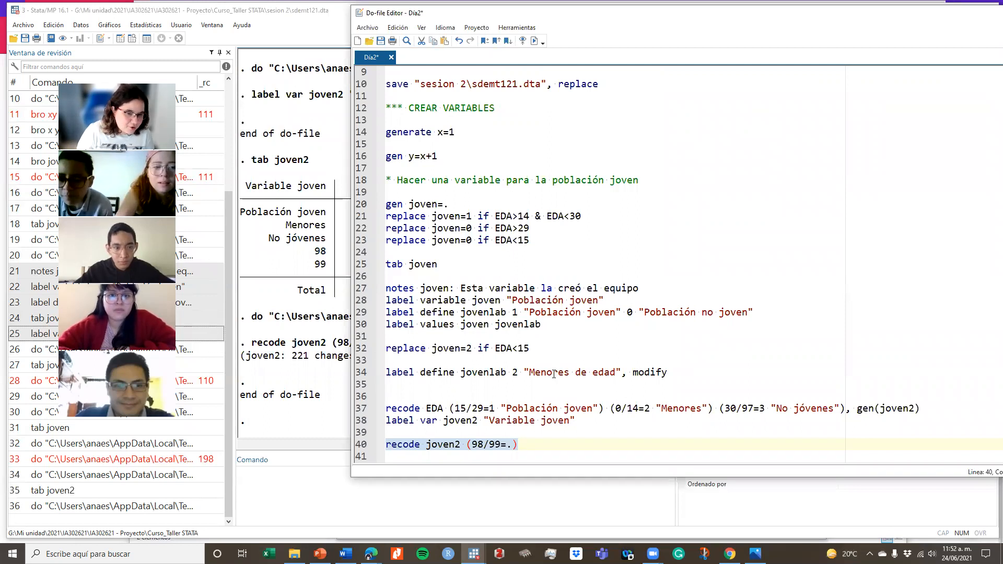
left_click_drag(472, 444, 515, 445)
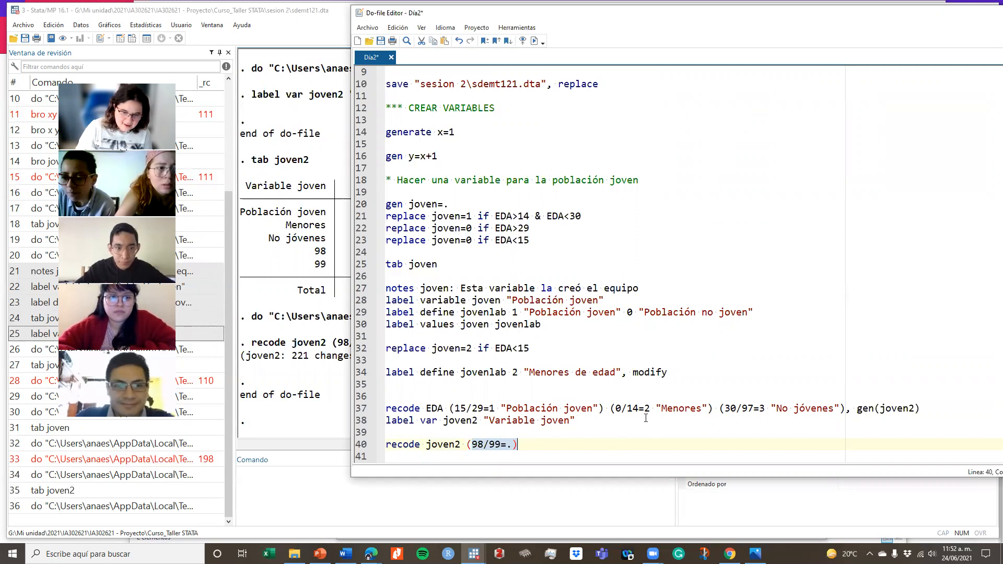
Step: Run tab joven2 from the main window and compare its frequencies with the earlier joven and joven2 tables
left_click(274, 479)
type("tab joven2")
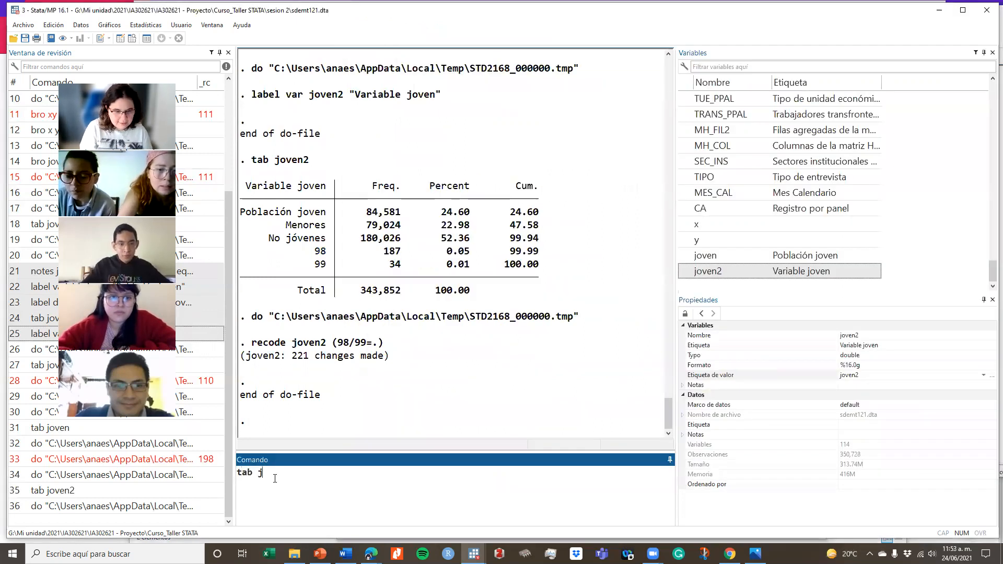
key("Return")
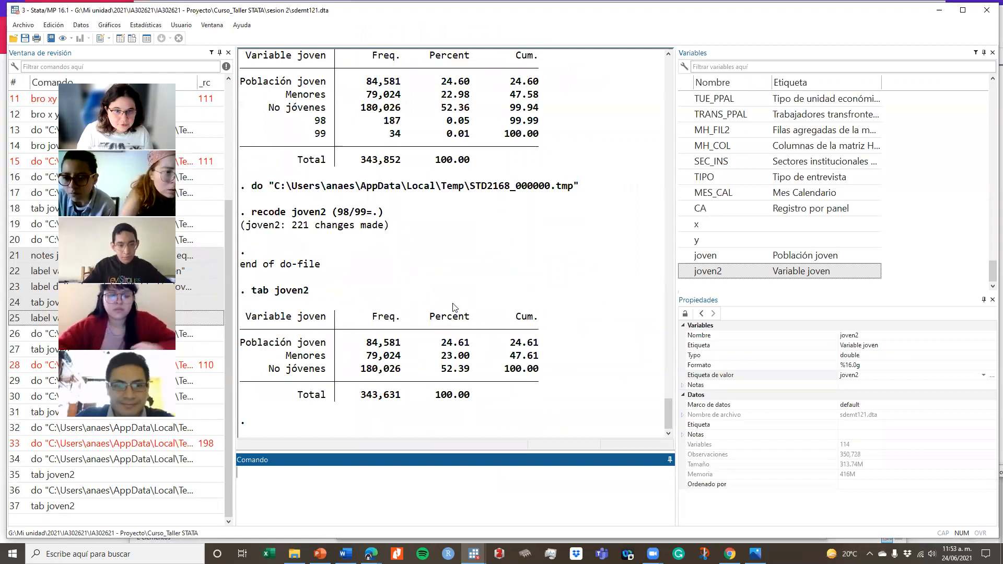
scroll(453, 307, "up", 10)
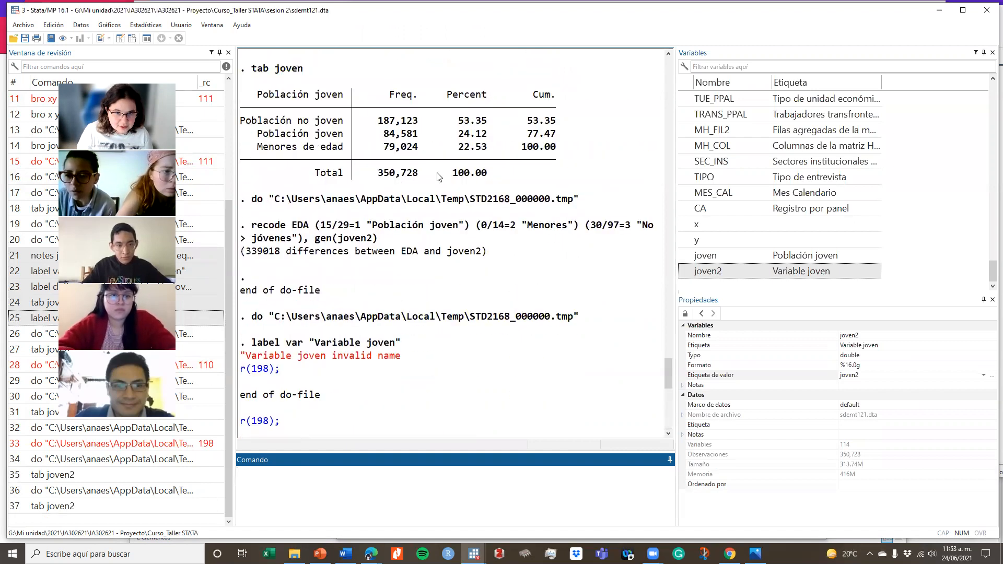
scroll(444, 300, "down", 8)
scroll(442, 313, "down", 2)
scroll(450, 329, "up", 10)
scroll(452, 336, "down", 10)
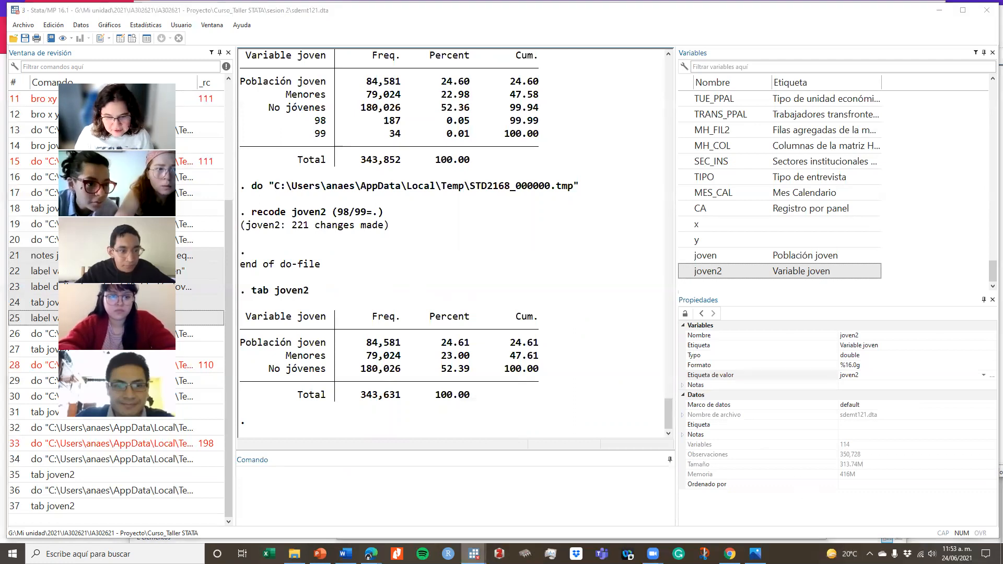
Step: Return to the Día2 do-file and save it
mouse_move(473, 554)
left_click(614, 517)
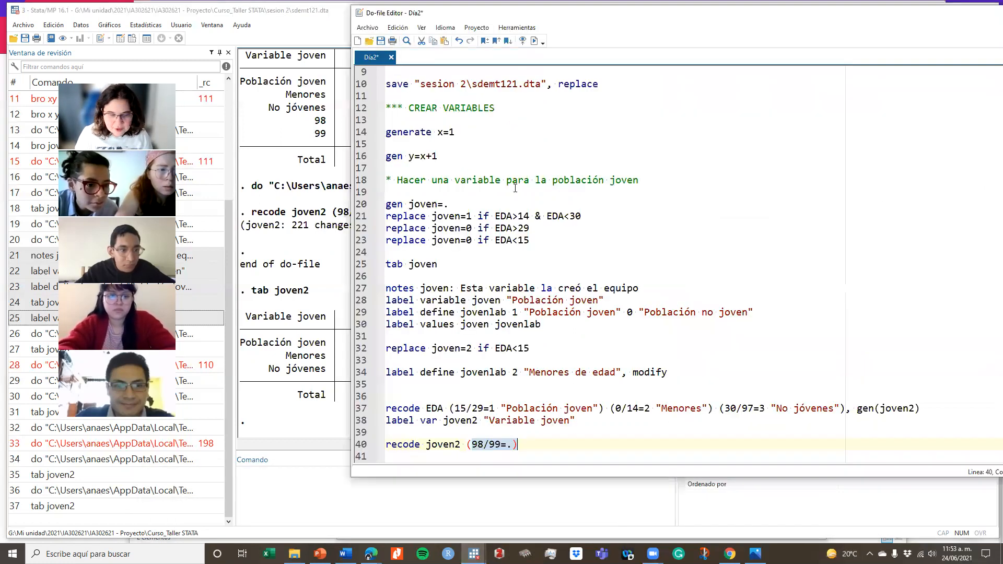
key("ctrl+s")
left_click(566, 442)
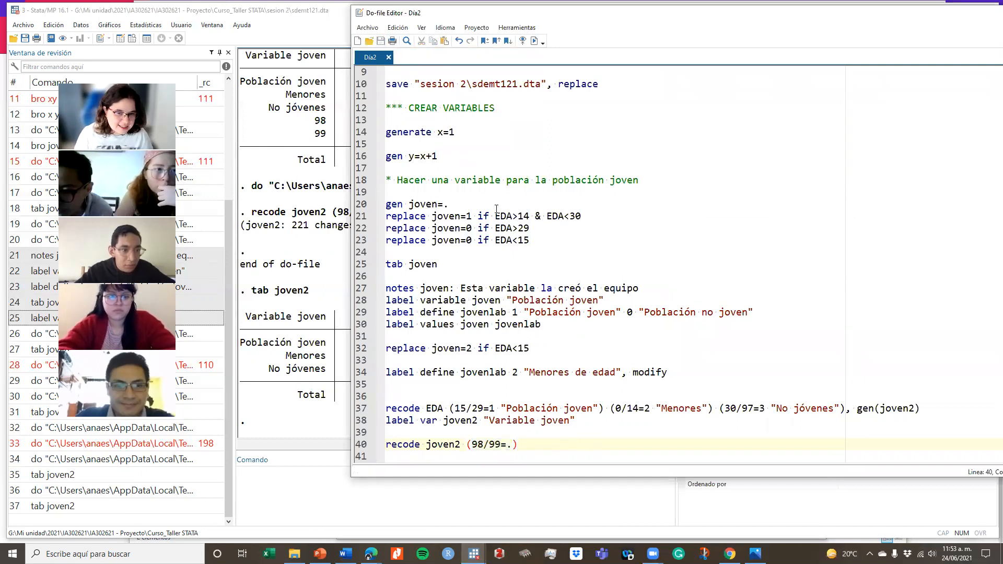
Step: Point out the label variable joven line and add three line breaks after the recode joven2 line
triple_click(435, 305)
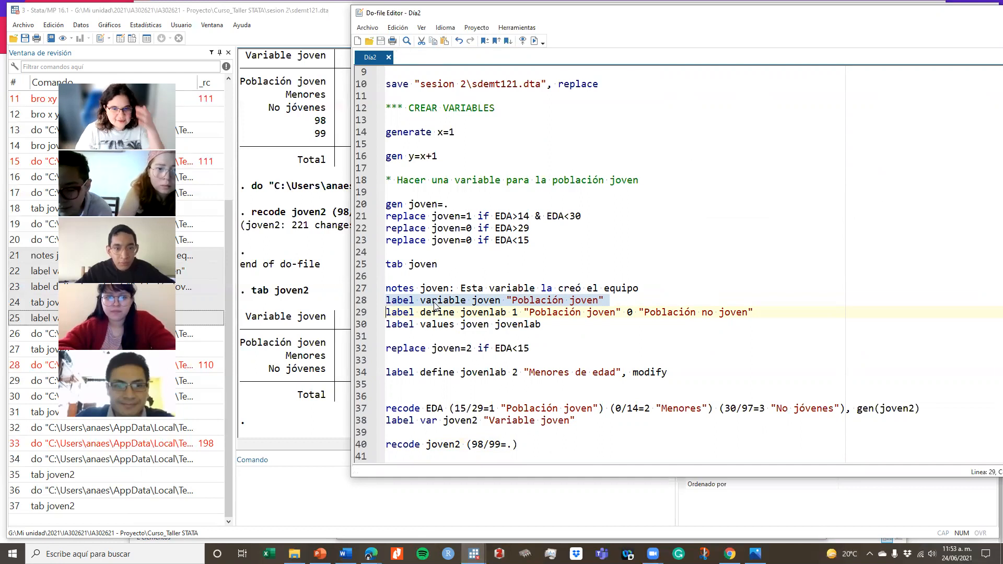
left_click(532, 444)
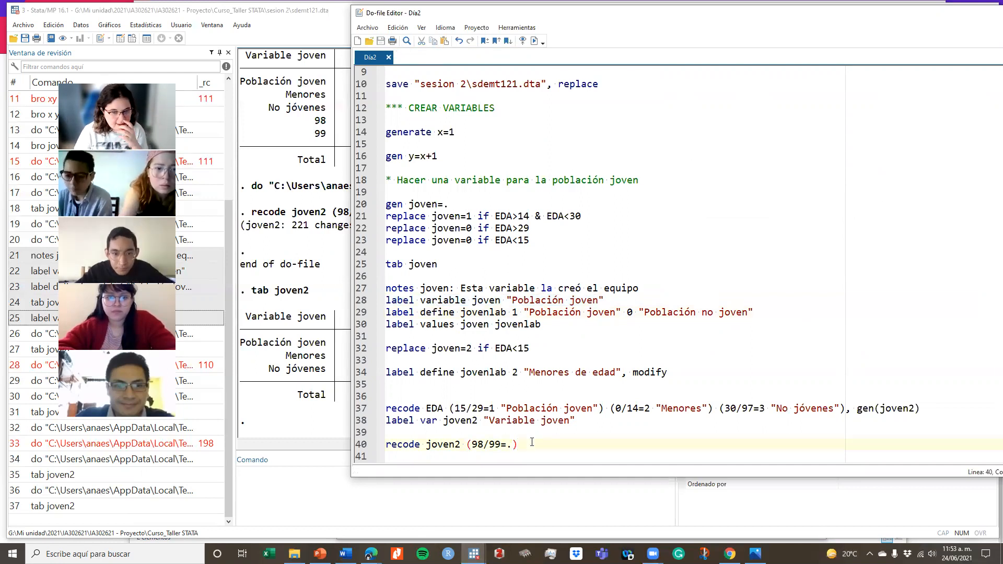
key("Return")
key("Return")
key("Return")
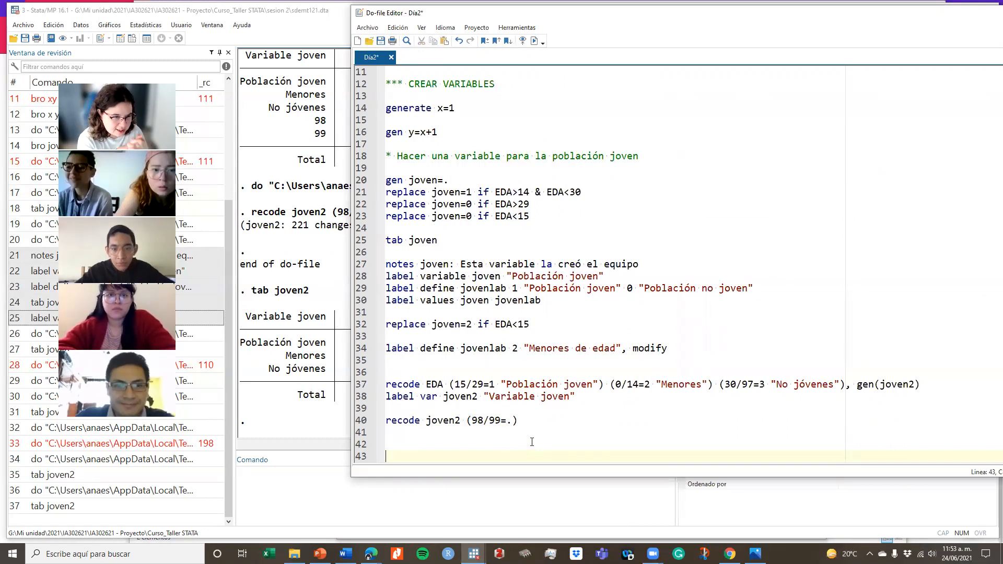
Step: Open the documentation of the egen command from the main window with help egen
left_click(297, 498)
type("h")
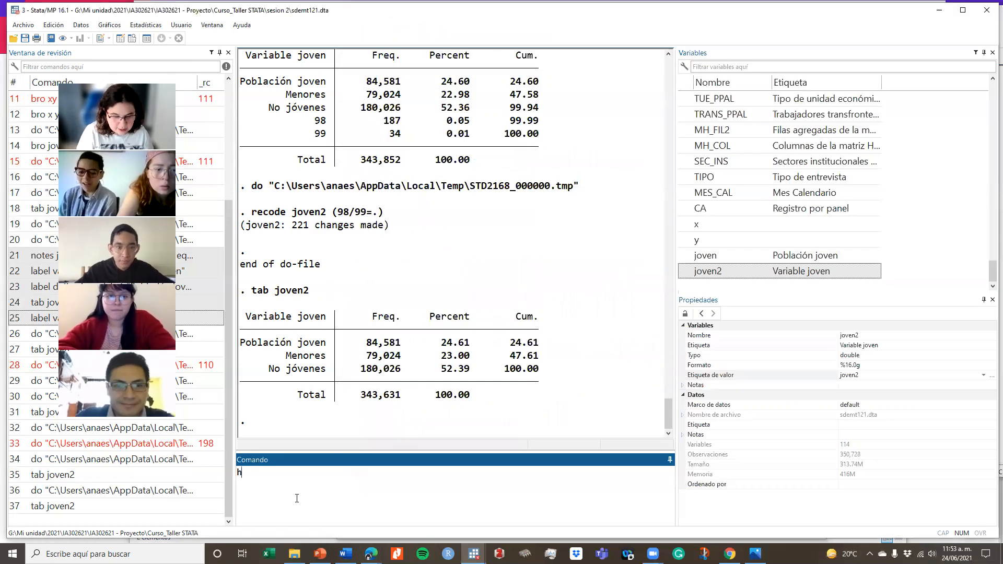
type("elp egen")
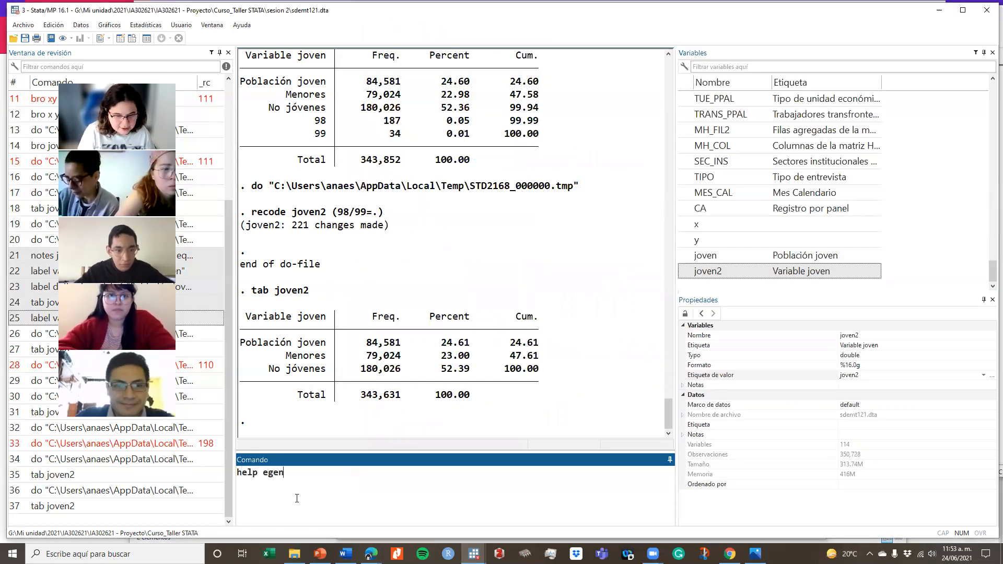
key("Return")
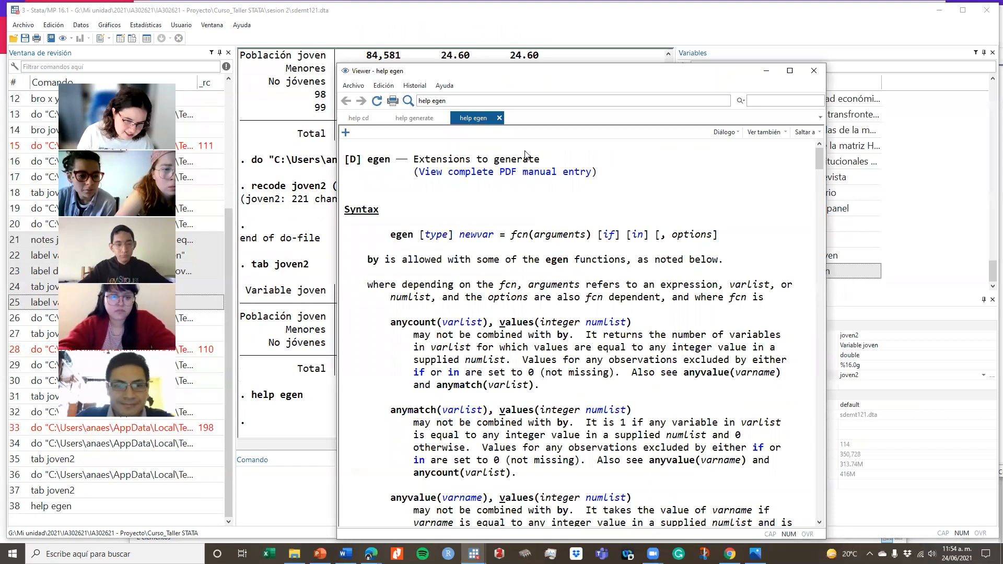
Step: Skim the egen help's function list and highlight the syntax note on which functions allow by
scroll(512, 326, "down", 10)
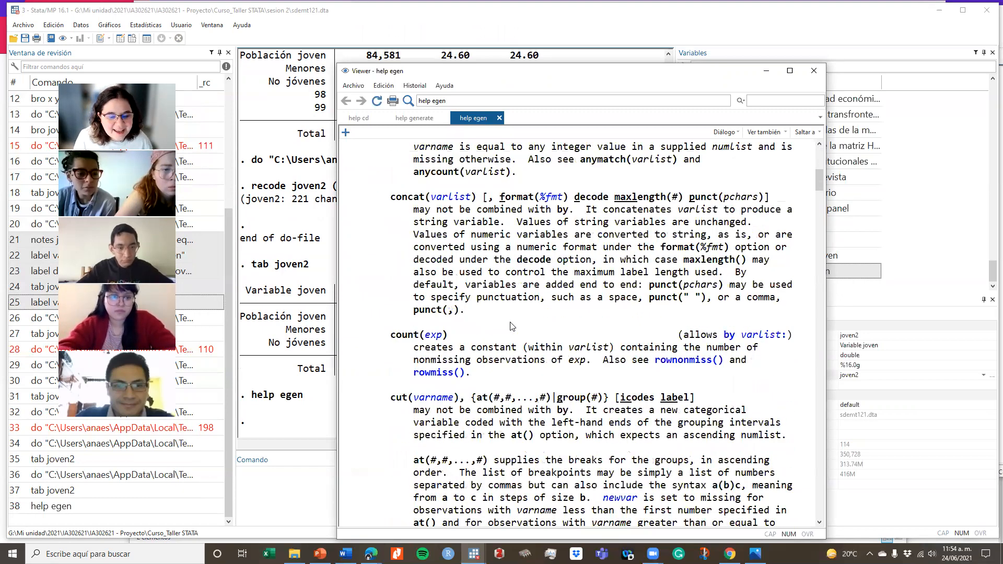
scroll(512, 326, "down", 15)
scroll(512, 325, "down", 18)
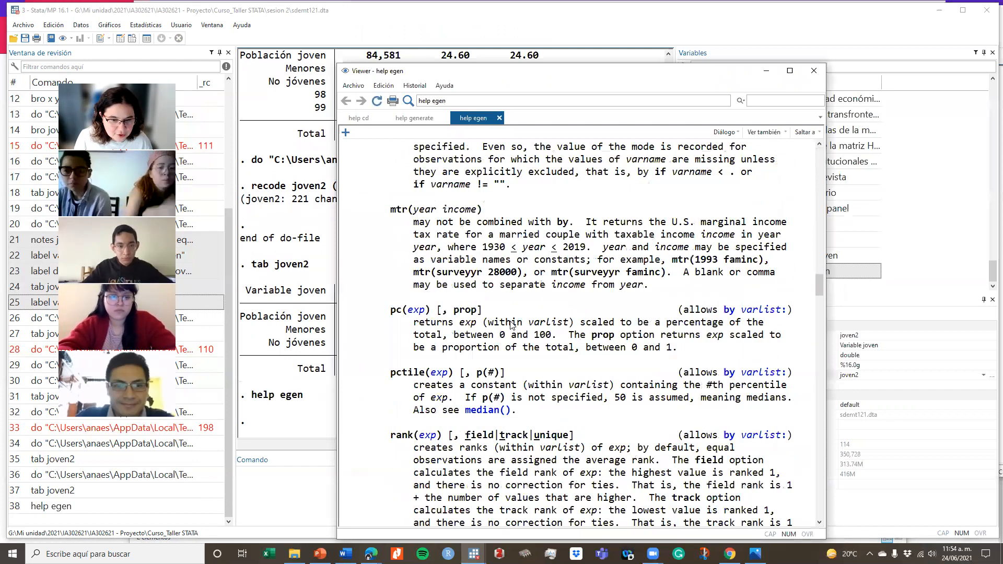
scroll(512, 325, "down", 5)
scroll(512, 325, "down", 4)
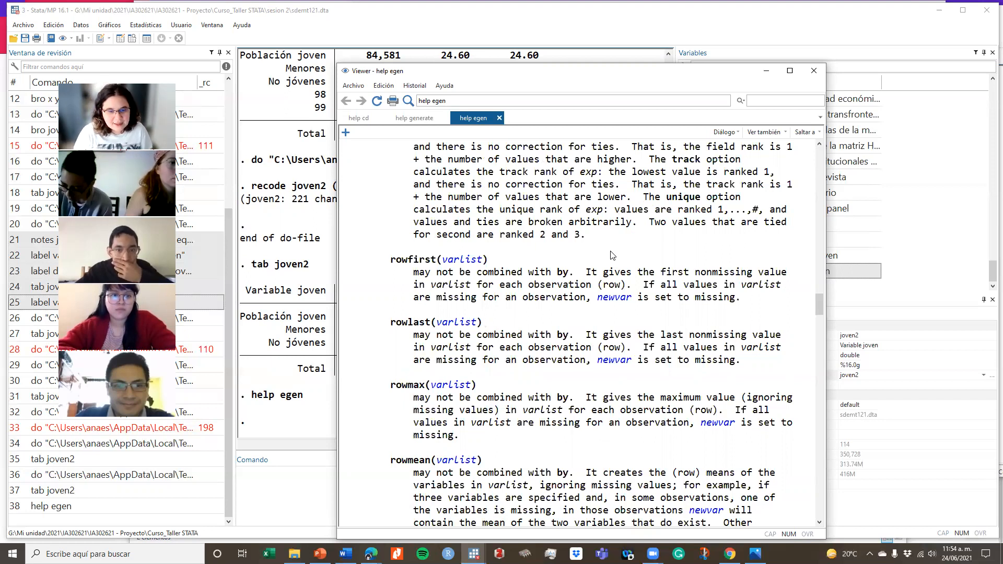
scroll(611, 230, "up", 15)
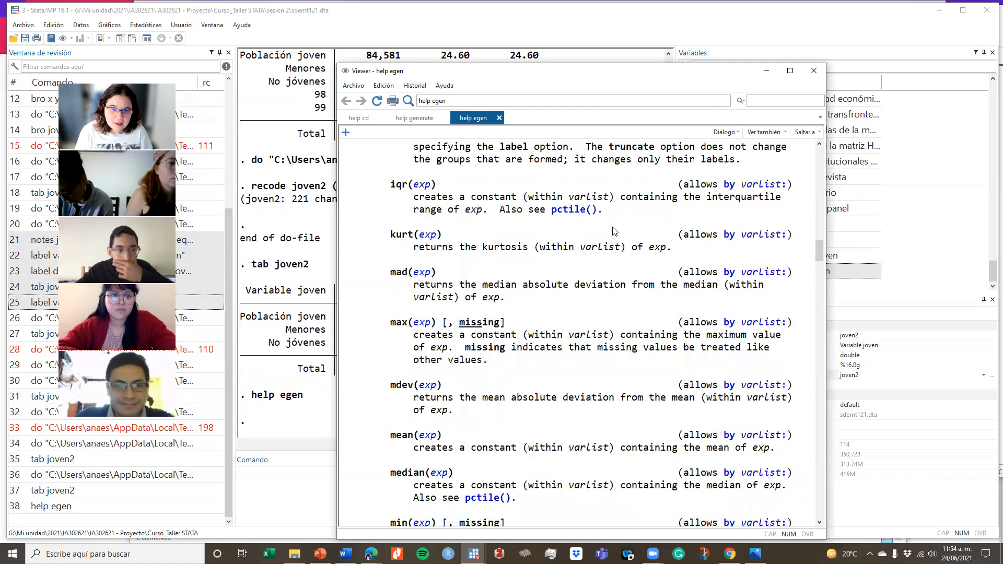
scroll(611, 230, "up", 15)
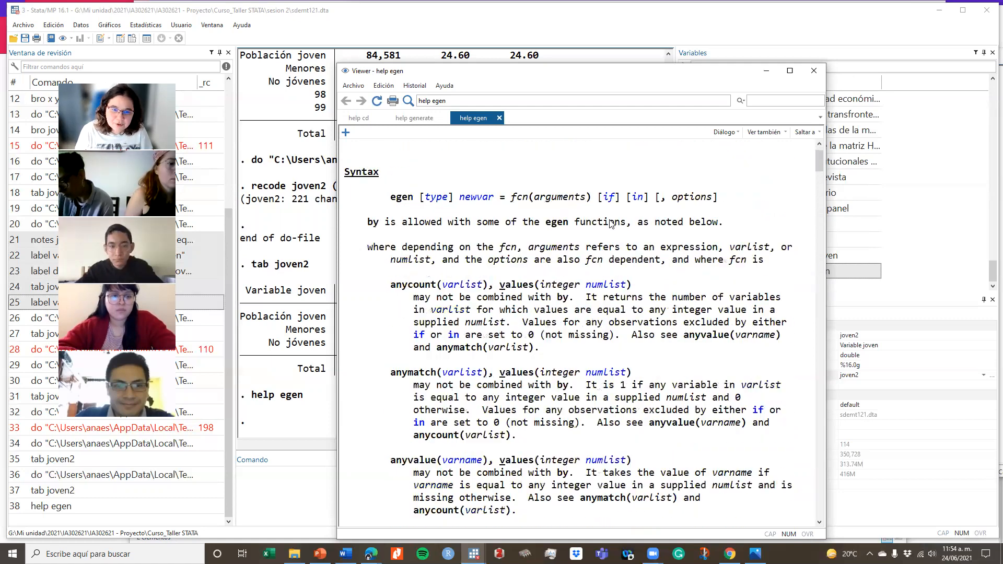
left_click_drag(359, 264, 736, 267)
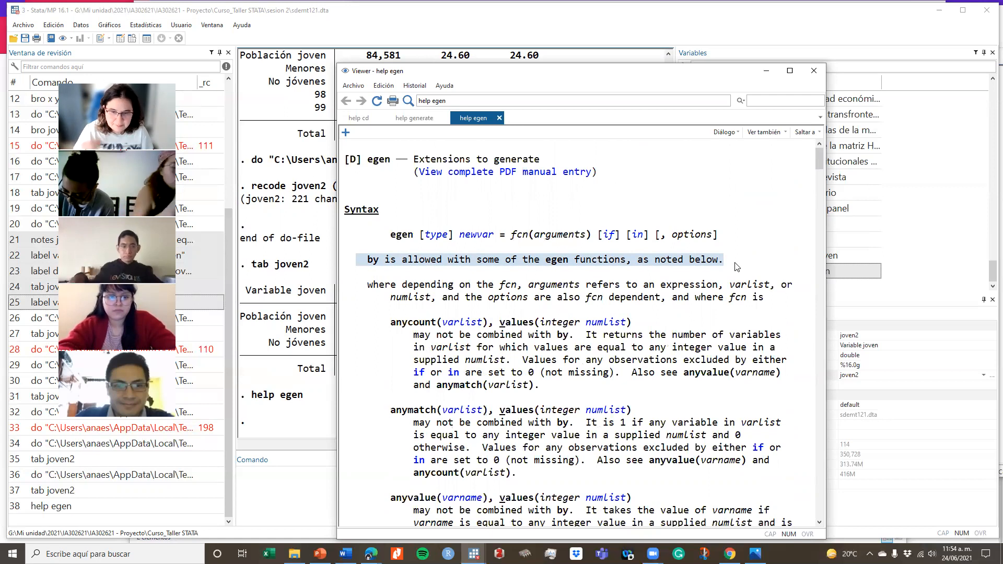
scroll(606, 378, "down", 3)
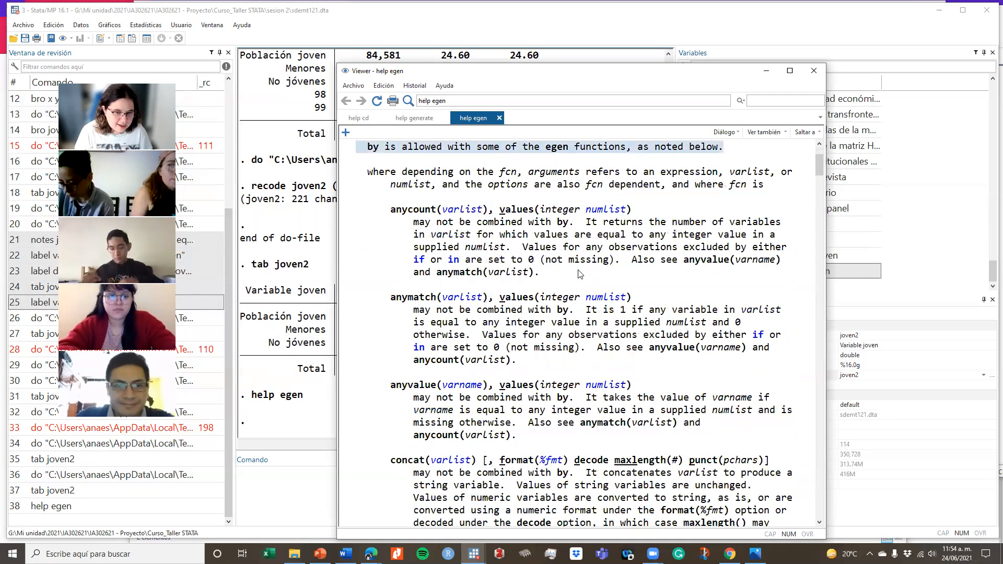
scroll(409, 238, "up", 1)
scroll(409, 238, "up", 3)
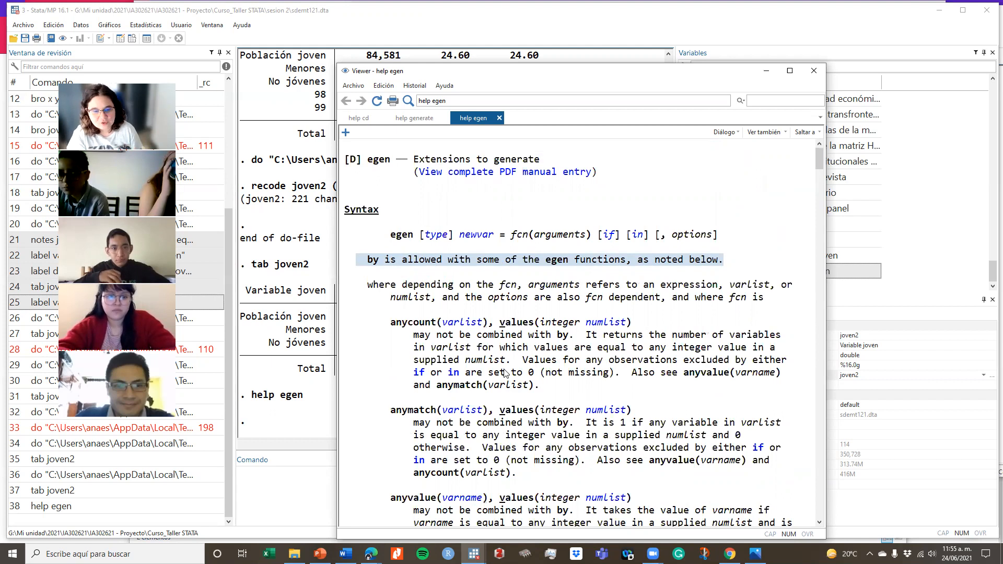
Step: Examine the fcn(arguments) part of the egen syntax, the concat function and statistical functions such as max, mean and median
left_click_drag(507, 235, 589, 239)
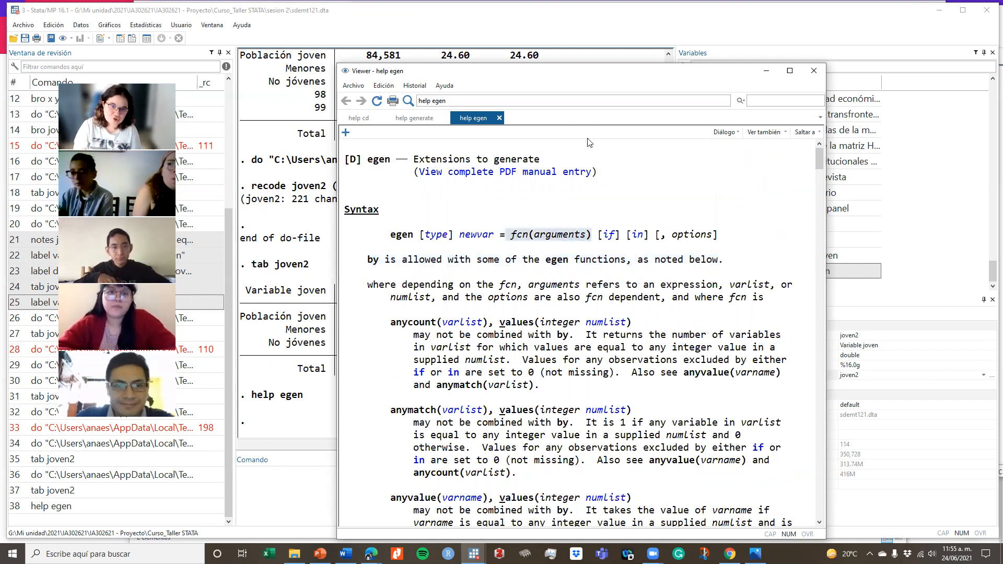
scroll(498, 386, "down", 5)
scroll(499, 387, "down", 6)
scroll(498, 387, "up", 7)
scroll(499, 386, "down", 2)
left_click_drag(387, 348, 427, 348)
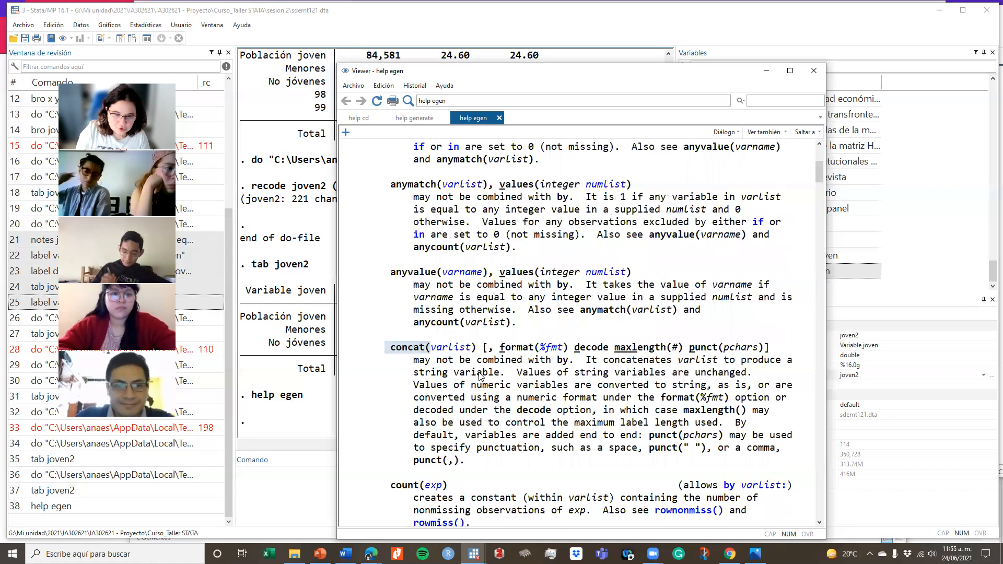
scroll(480, 377, "down", 20)
scroll(477, 377, "down", 10)
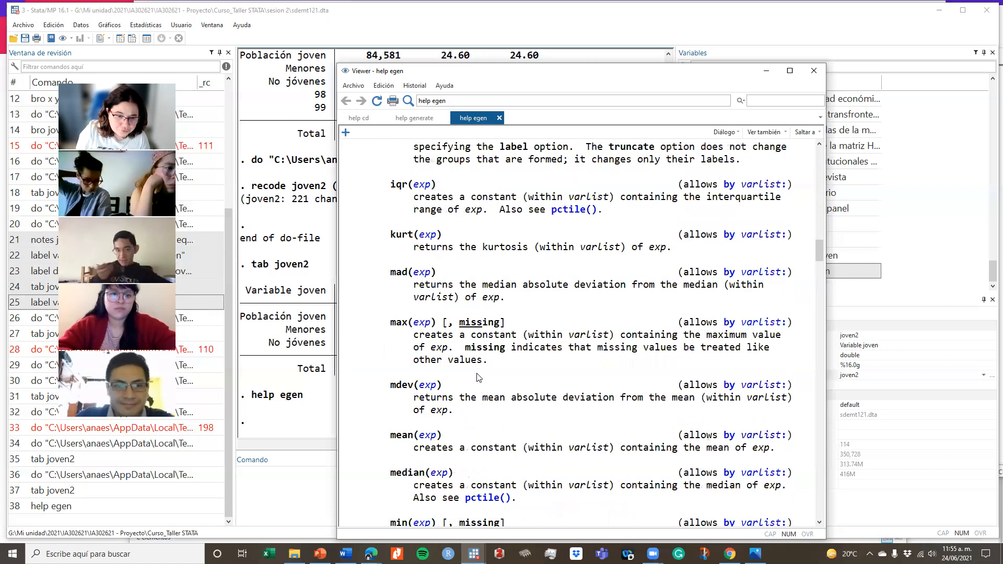
scroll(477, 376, "up", 4)
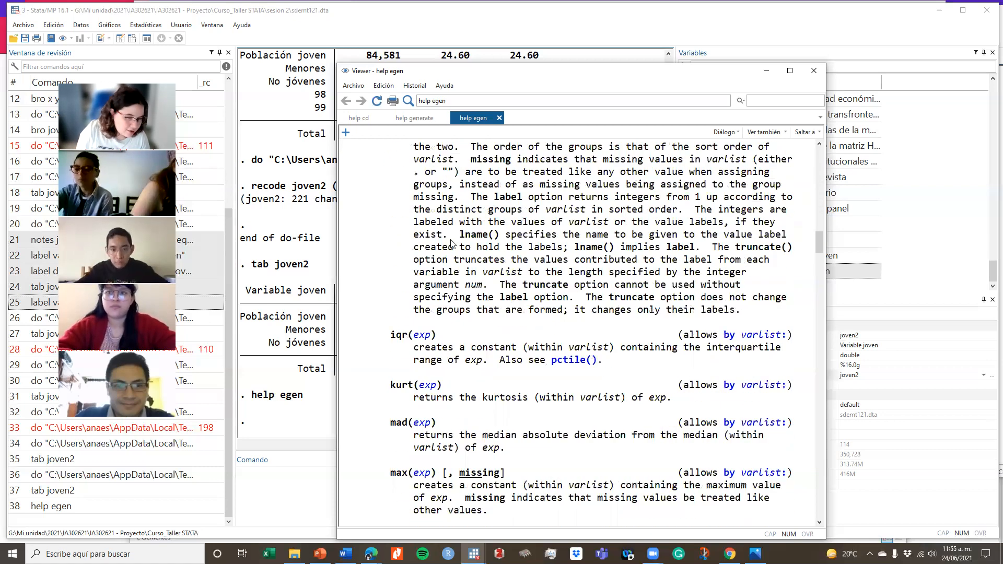
scroll(458, 392, "down", 6)
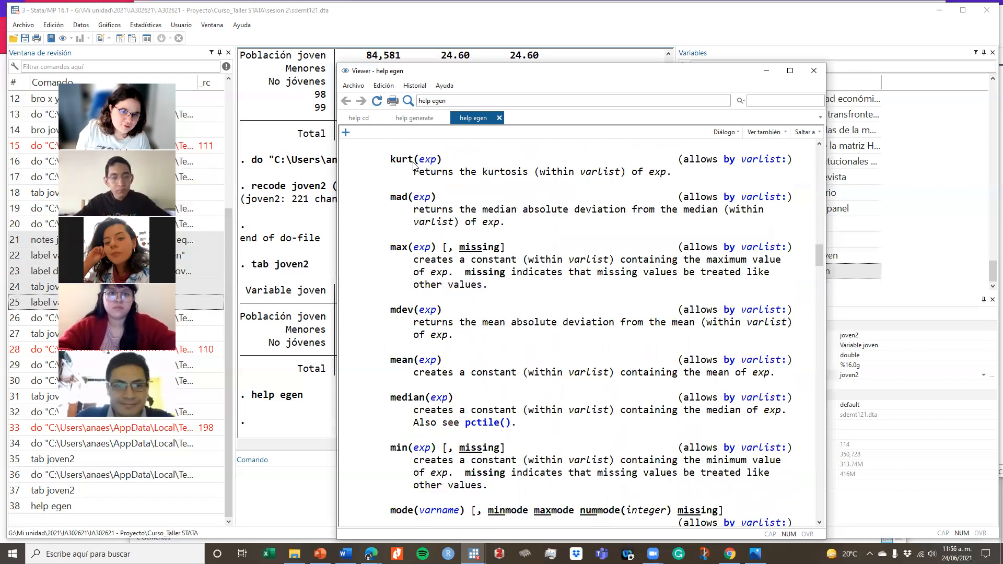
scroll(438, 285, "up", 5)
scroll(437, 285, "down", 3)
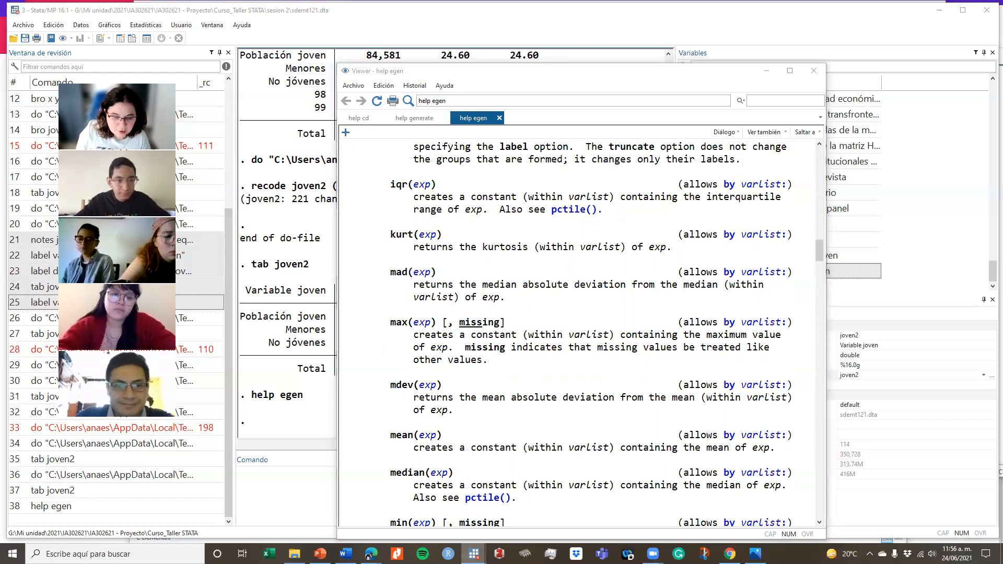
mouse_move(474, 554)
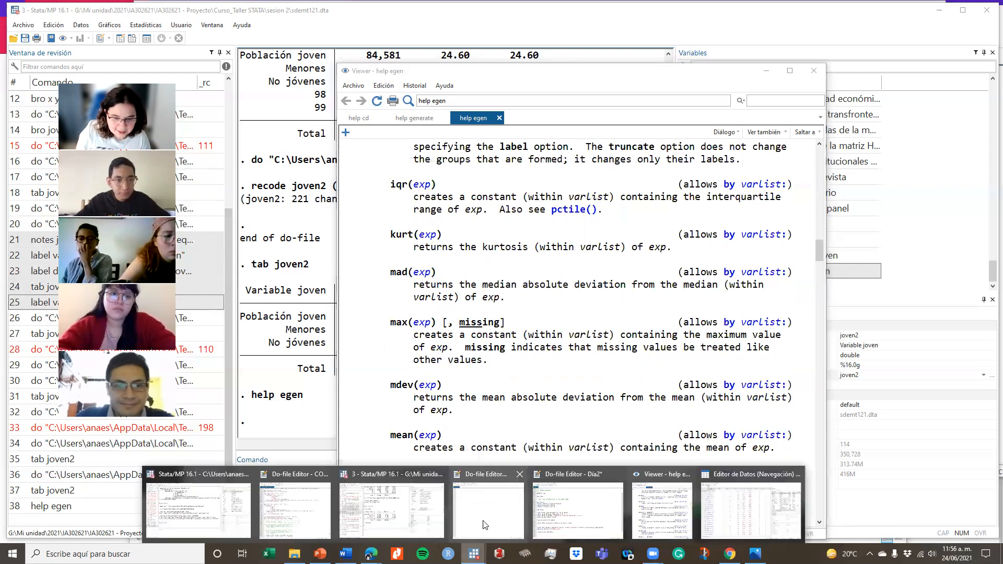
Step: Add the comment "*** Trabajar con egen" followed by blank lines at the end of the Día2 do-file
left_click(570, 479)
type("*** Trabajar con egen")
key("Return")
key("Return")
key("Return")
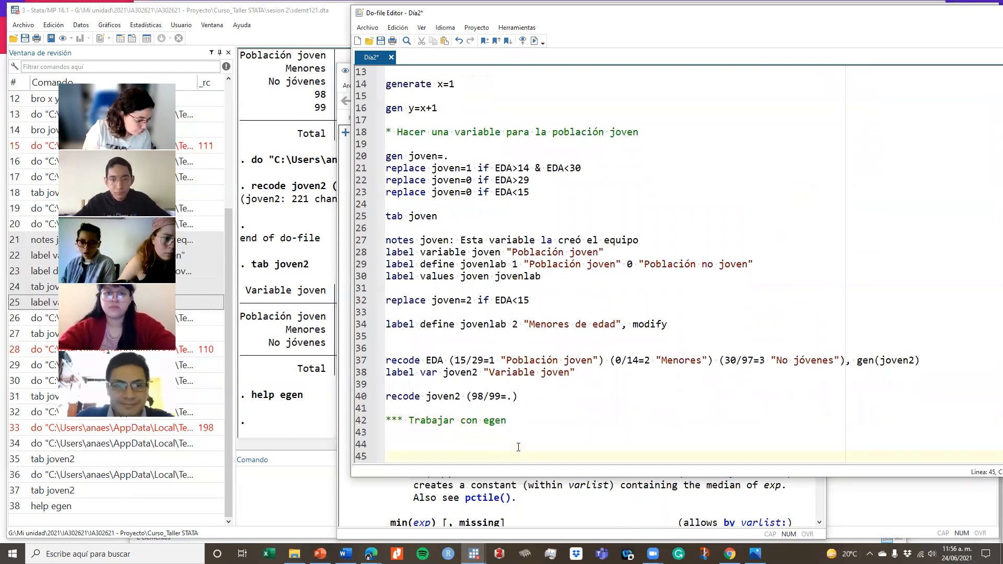
Step: Write the line egen media_edad=mean(EDA) under the egen comment and run only that line
type("egen media")
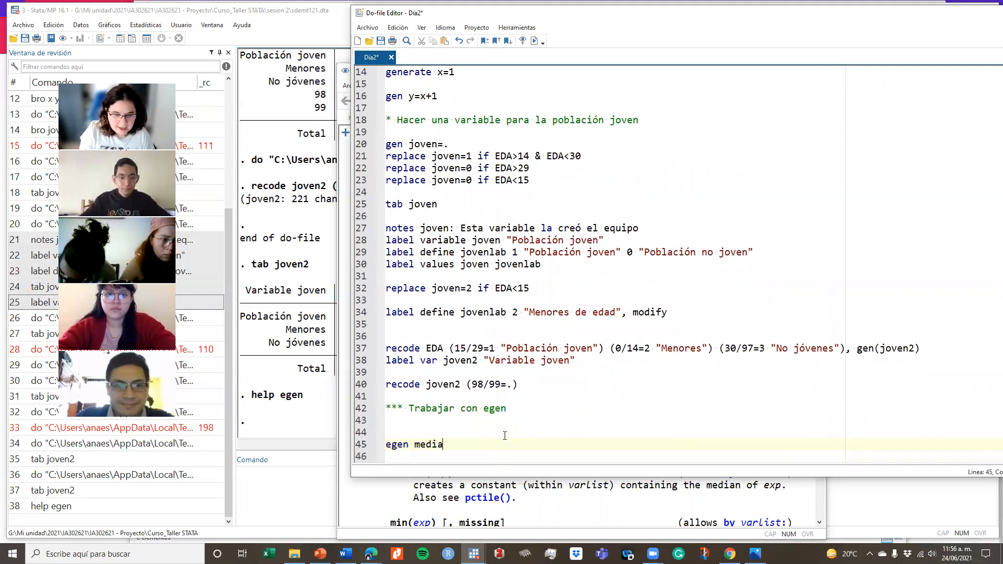
type("_edad=")
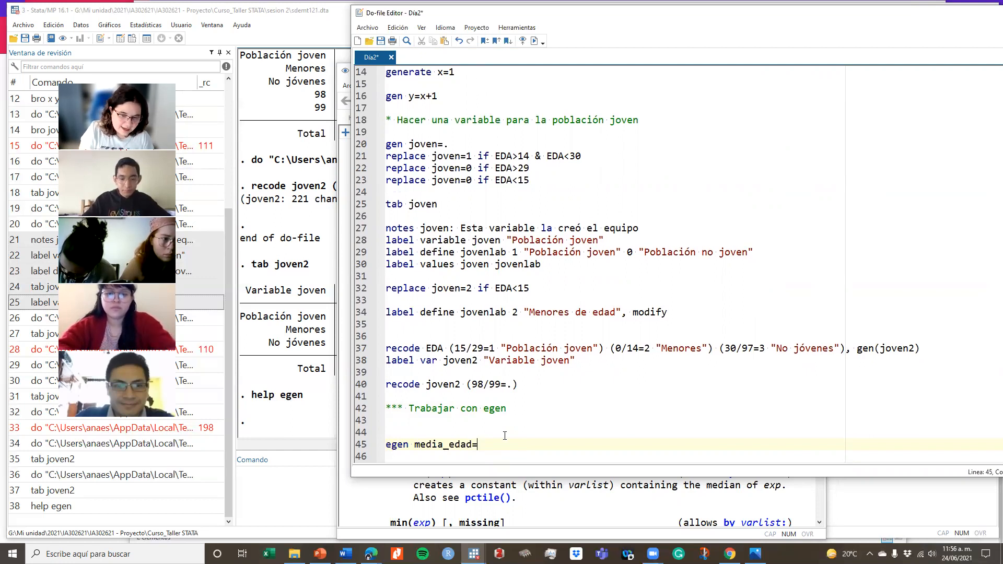
type("m")
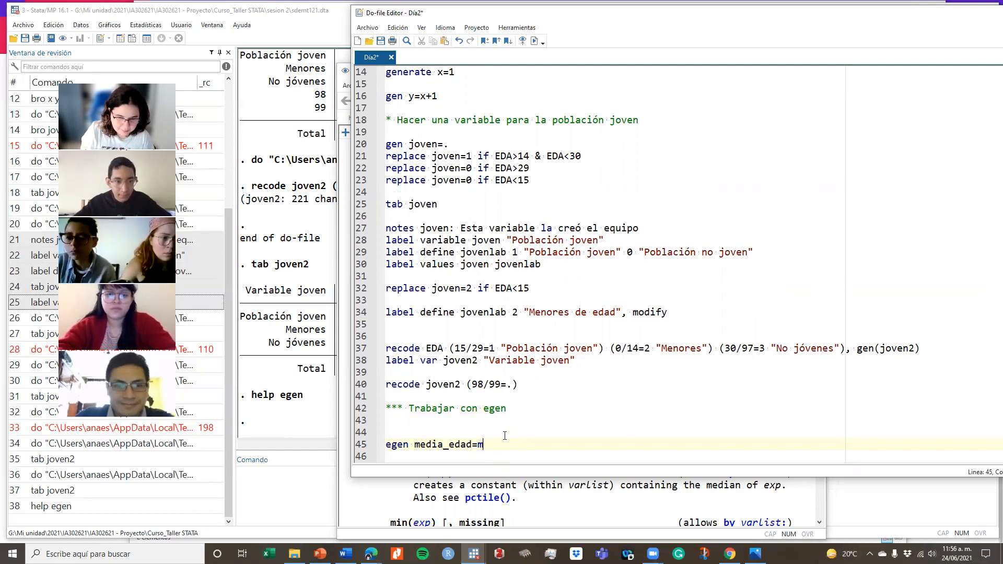
type("ean(EDA")
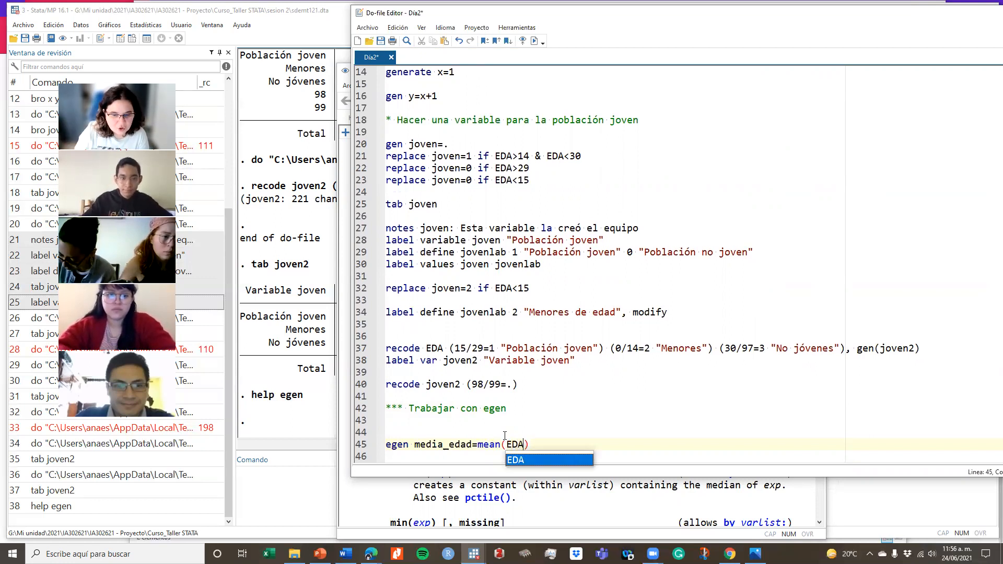
triple_click(499, 443)
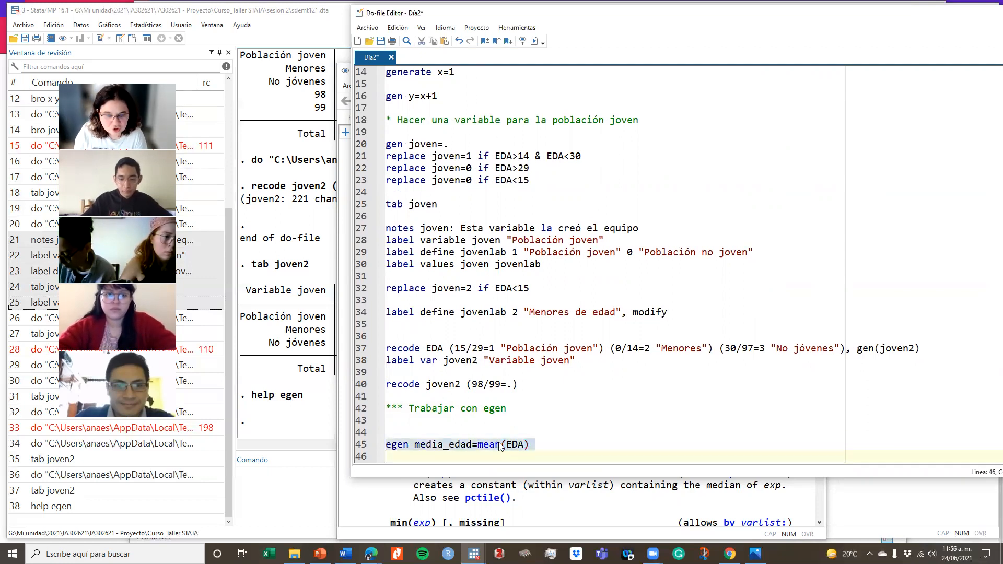
left_click(533, 42)
Step: Locate the new variable media_edad in the main window's variable list and show its properties
left_click(303, 351)
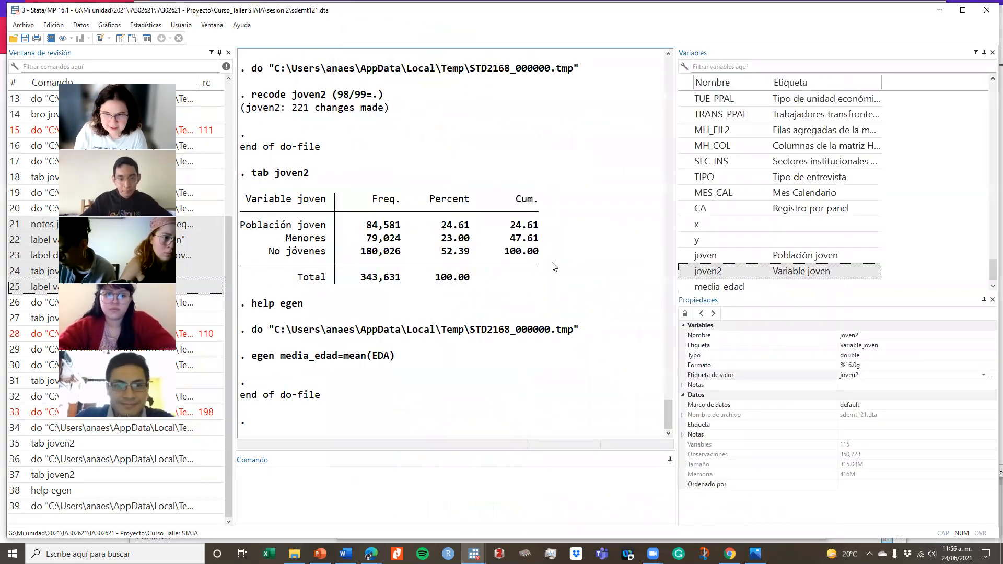
scroll(947, 248, "down", 1)
left_click(814, 283)
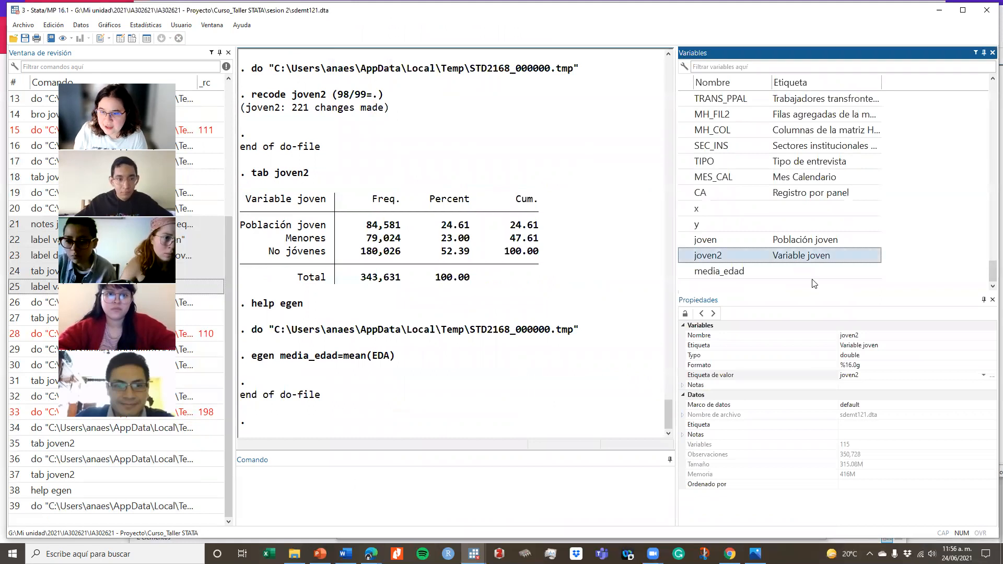
left_click(732, 275)
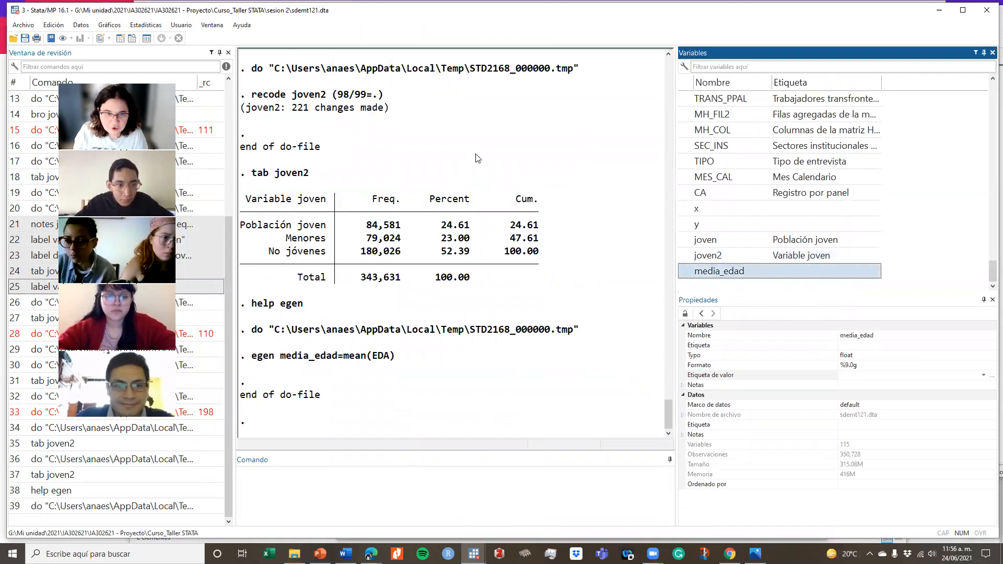
Step: Browse the values of the age-mean variable with the command bro media_eda
left_click(272, 497)
type("bro e")
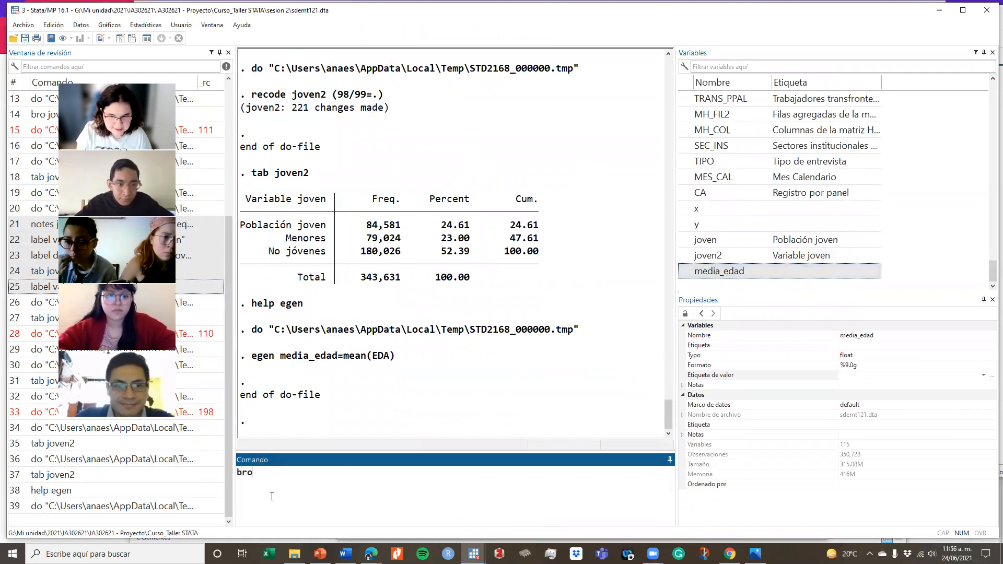
key("BackSpace")
type("media_e")
key("BackSpace")
key("BackSpace")
type("_ed")
key("BackSpace")
key("BackSpace")
key("BackSpace")
type("_")
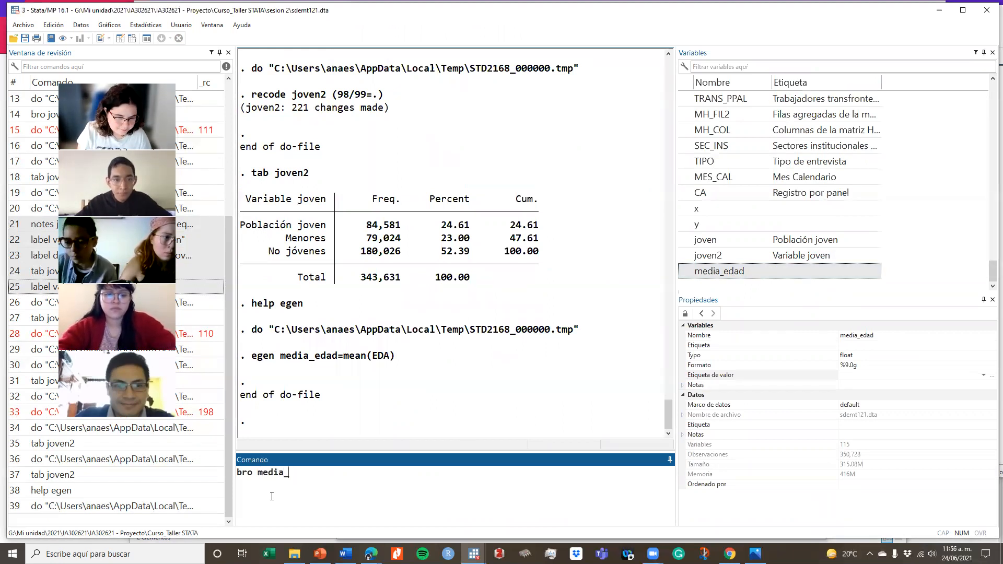
type("eda")
key("Return")
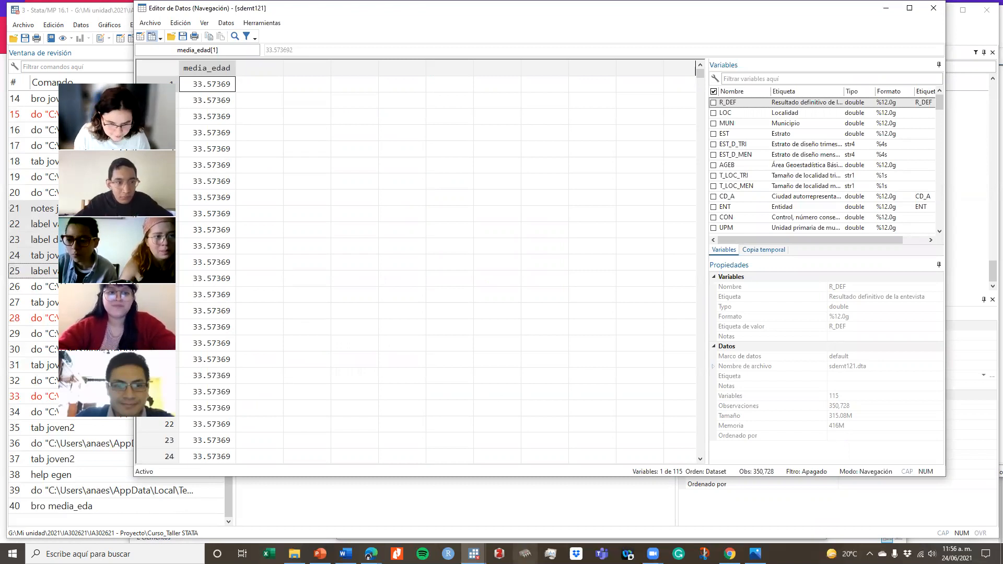
Step: Add the line egen media_edad=mean(EDA), by(t_loc) below the first egen line in the do-file and run it
left_click(476, 554)
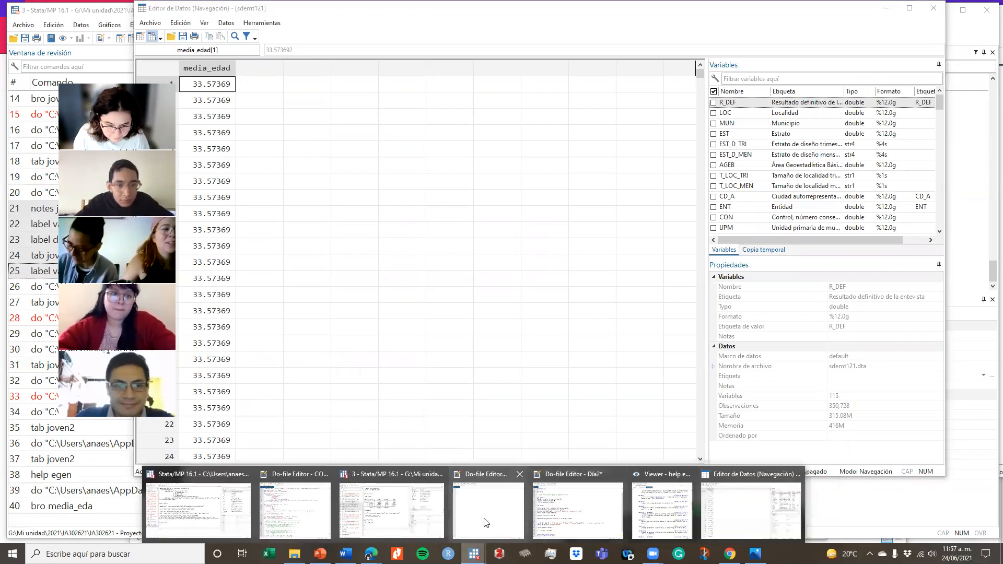
left_click(555, 477)
key("Return")
type("erg")
key("BackSpace")
key("BackSpace")
key("Return")
key("BackSpace")
key("Return")
type("egen media_edad=mea")
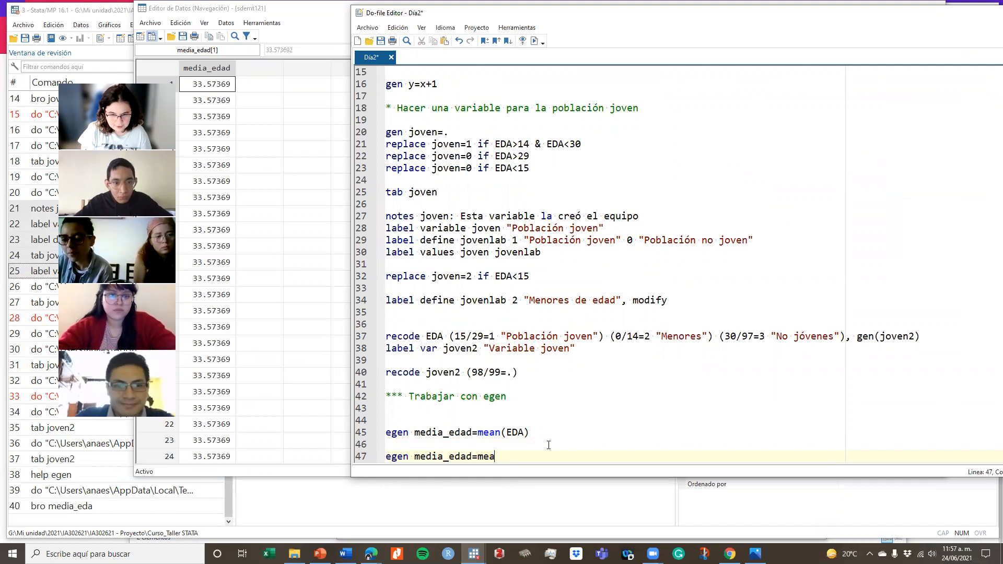
type("n(EDA)")
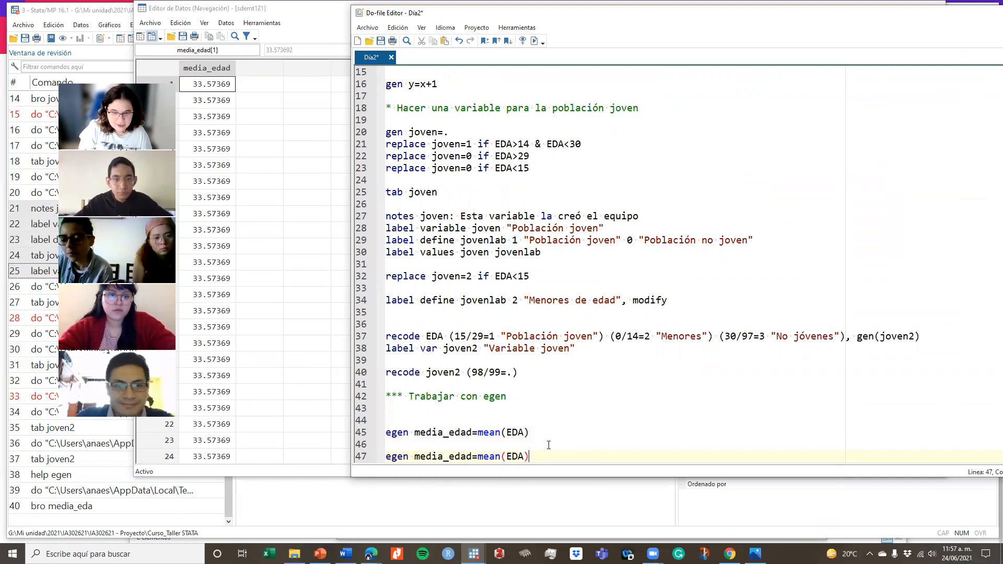
type(", by(")
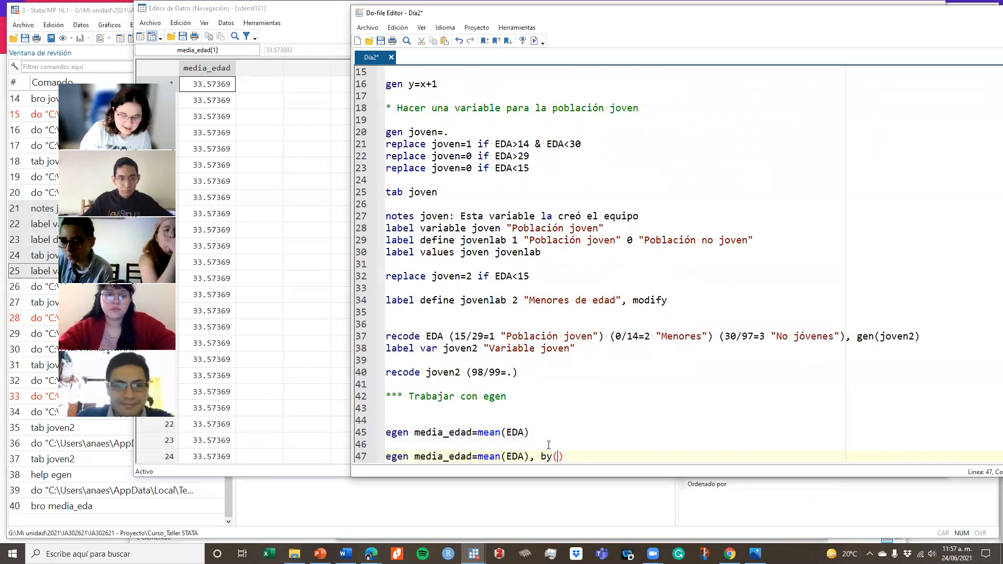
type("t_loc")
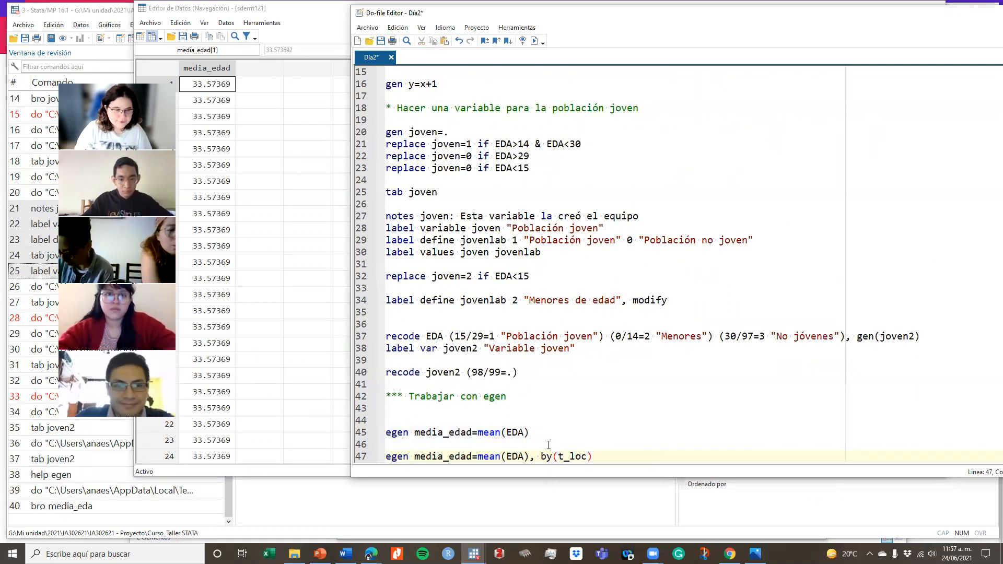
triple_click(548, 454)
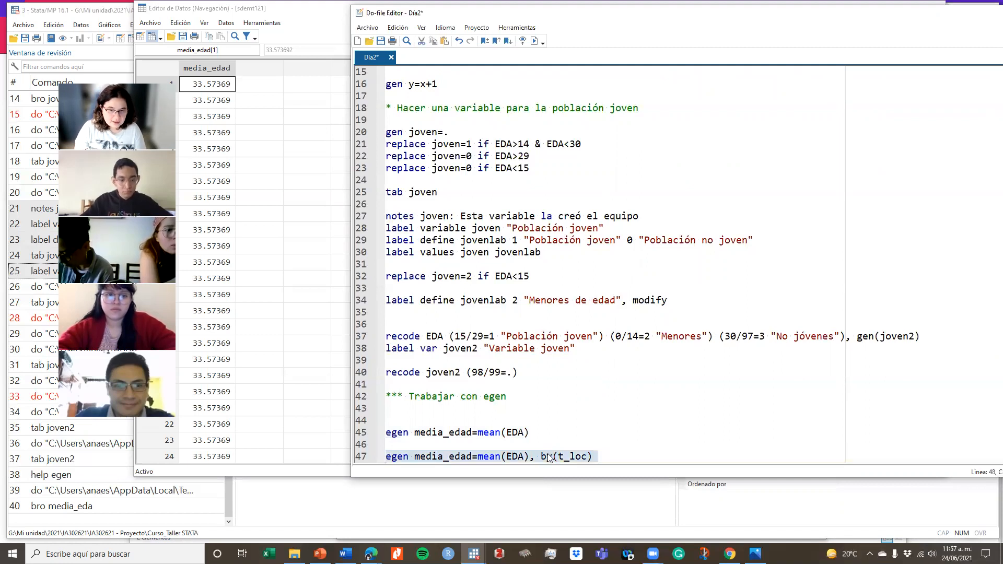
left_click(535, 41)
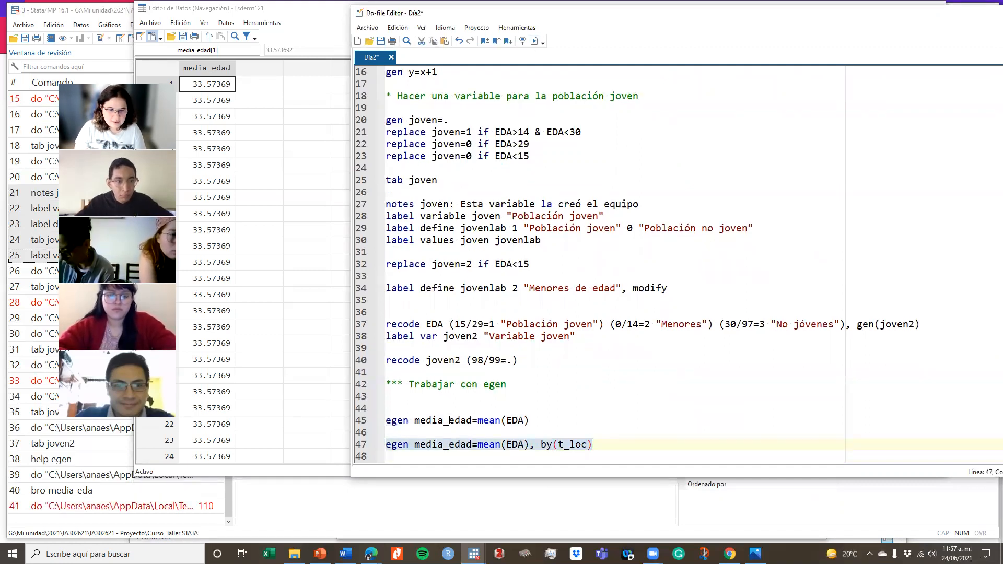
Step: Rename the new variable in the grouped egen line as media_edad_tloc and run the line again
left_click(472, 445)
type("_tloc")
triple_click(472, 444)
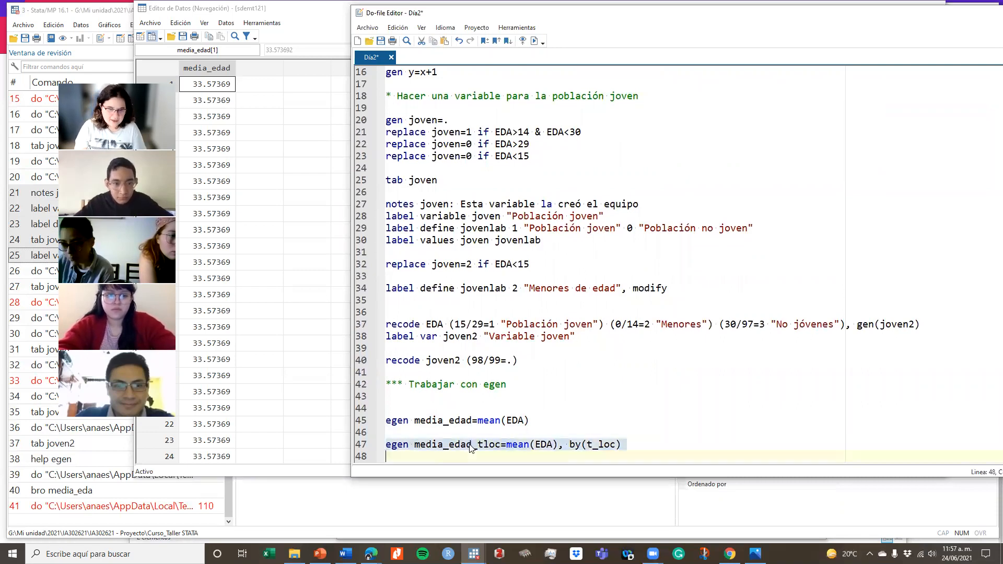
left_click(534, 41)
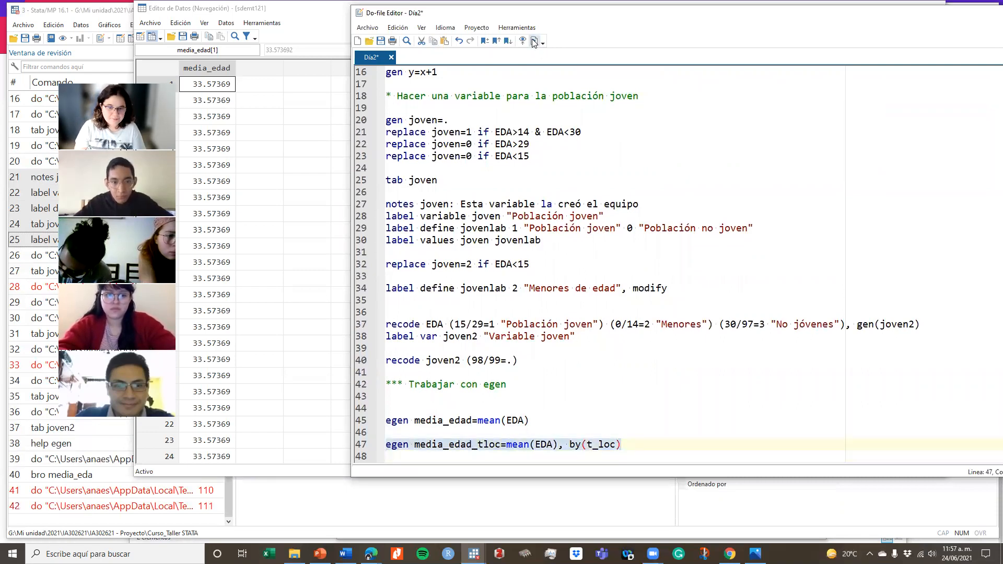
Step: Check the variable list in the Data Editor and the output of the last run in the main window
left_click(454, 444)
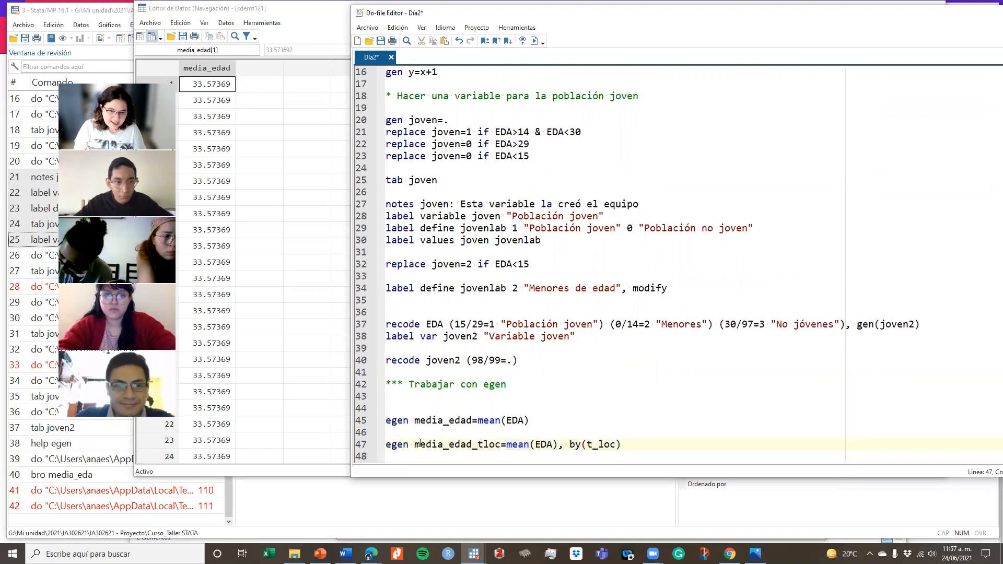
left_click_drag(415, 445, 618, 445)
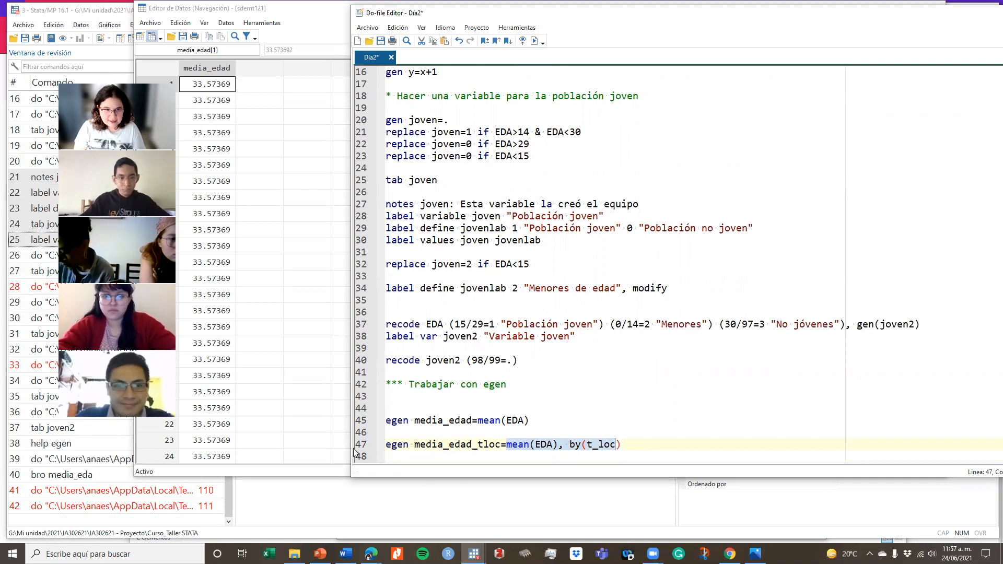
left_click(264, 376)
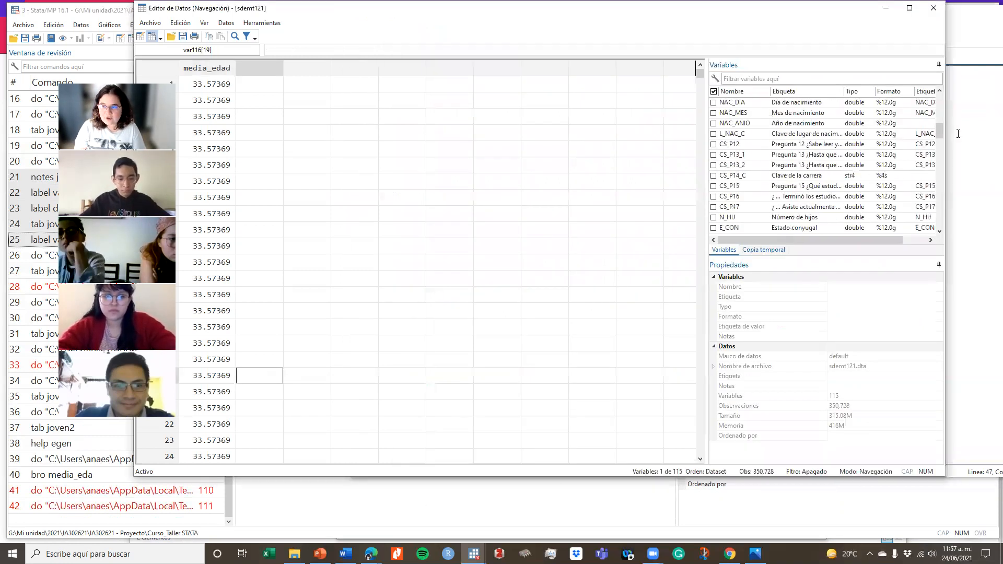
left_click_drag(940, 129, 926, 244)
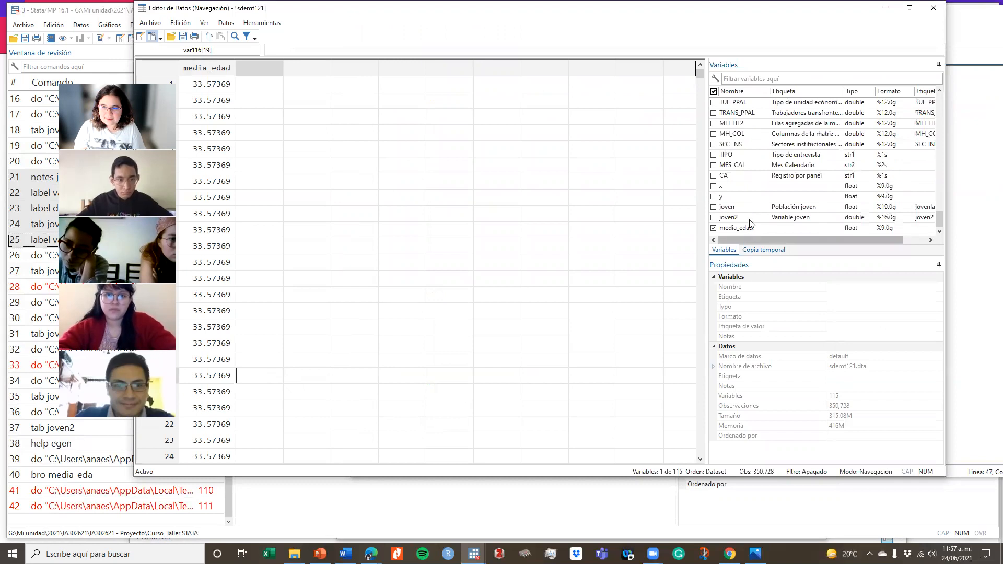
left_click(435, 533)
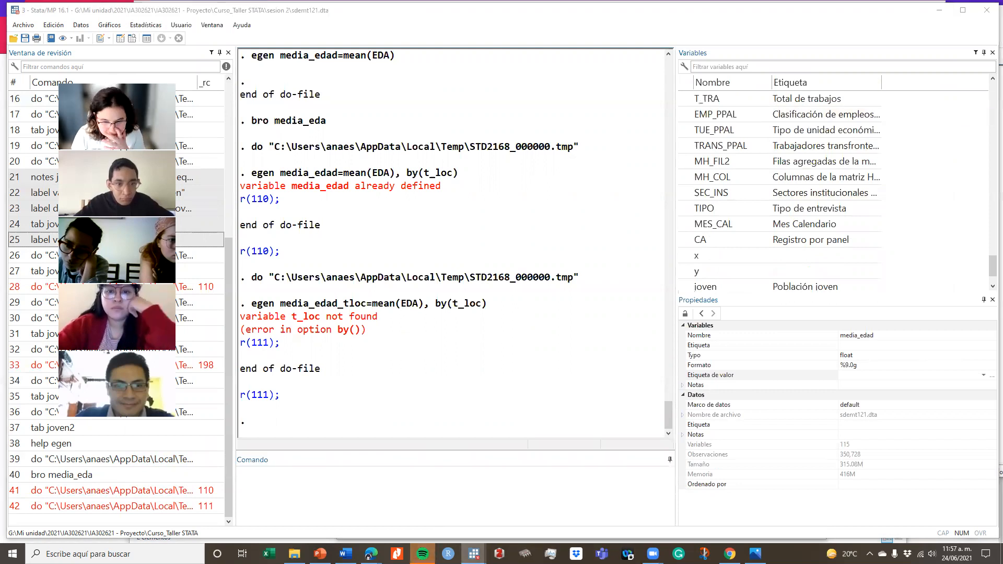
Step: Change the by option of the media_edad_tloc line to T_LOC and try to run the line
left_click(585, 509)
left_click_drag(587, 444, 615, 446)
type("T_Lo")
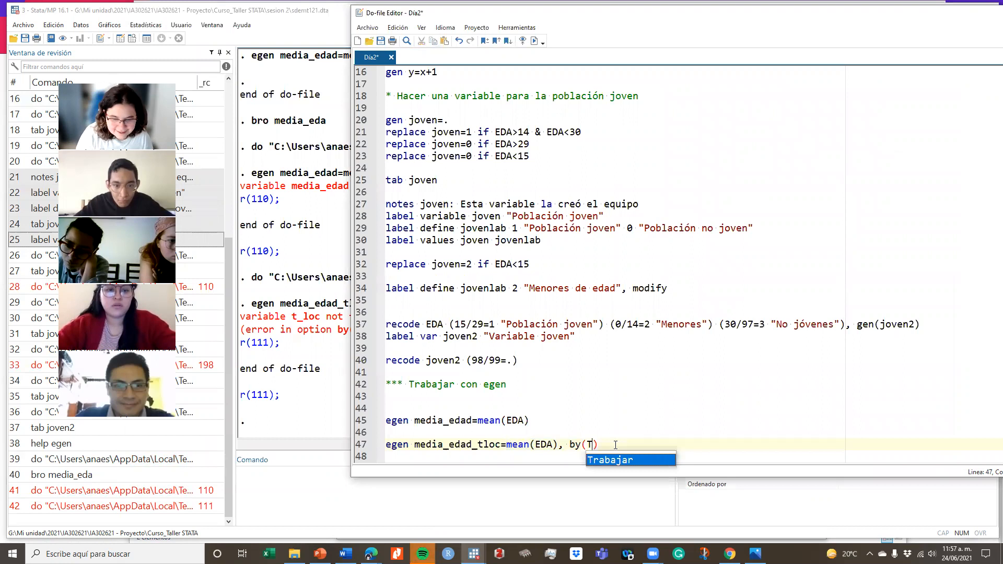
key("BackSpace")
type("OC")
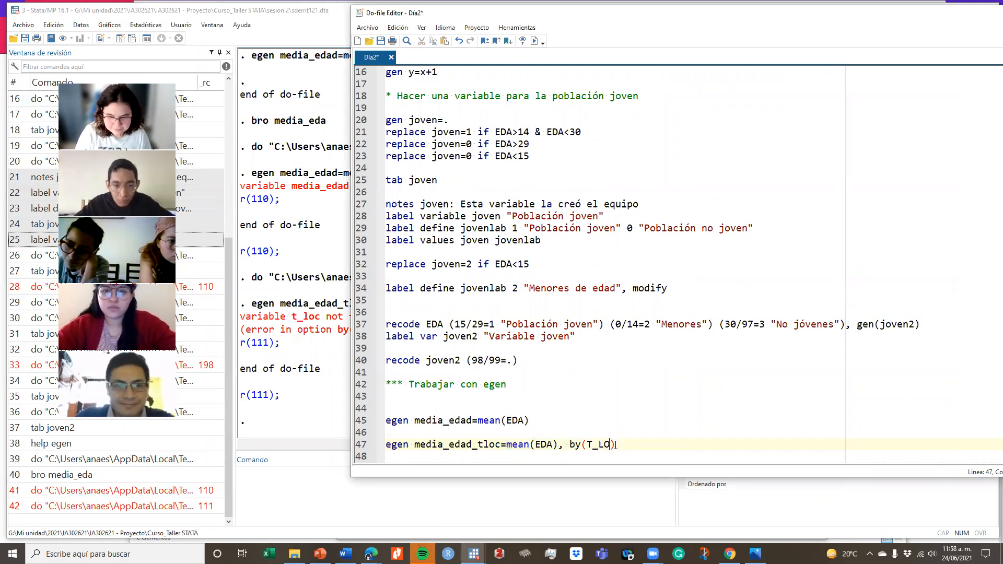
triple_click(616, 444)
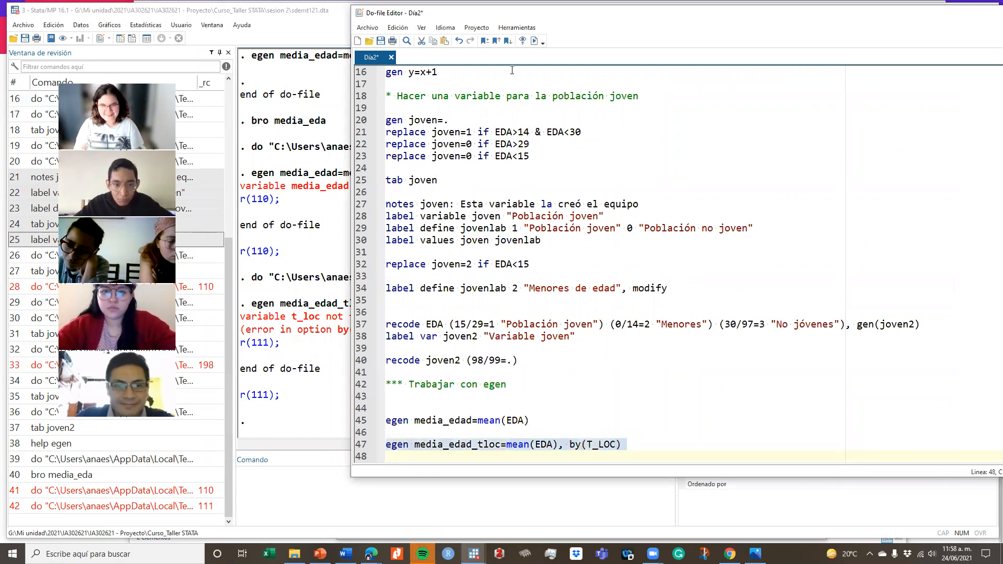
left_click(534, 41)
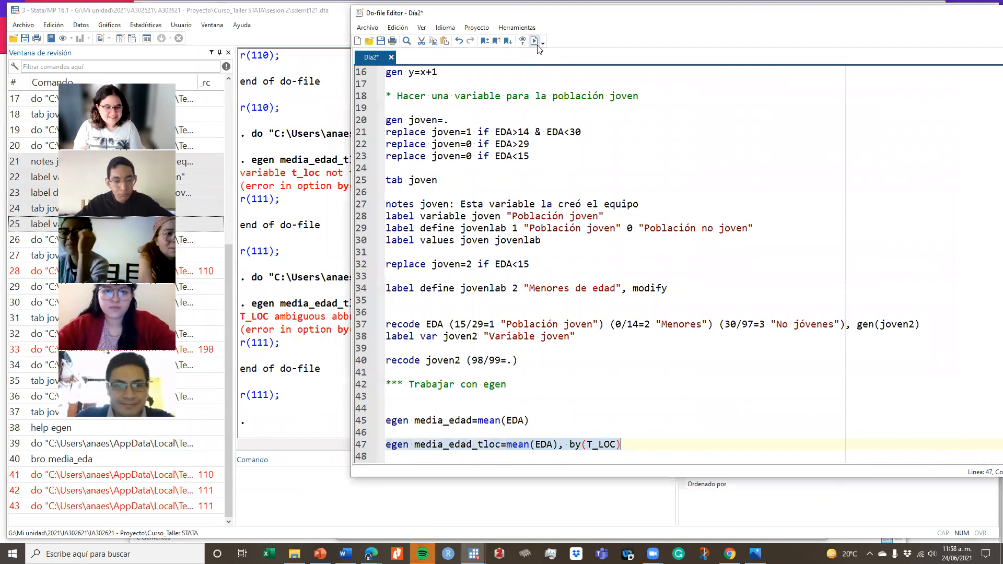
Step: Filter the main window's variable list by T_ and take the name T_LOC_TRI, leaving the command line empty
left_click(342, 376)
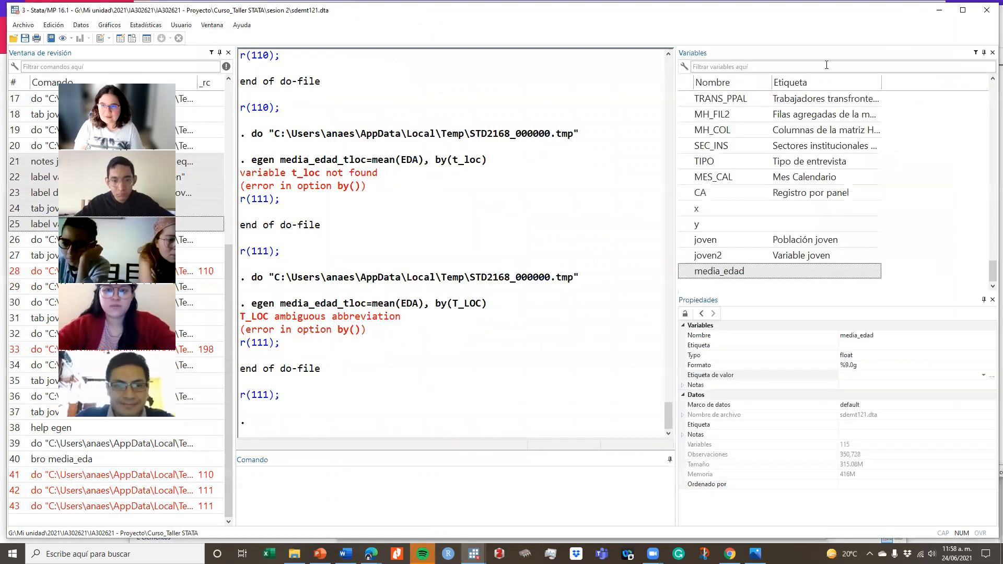
left_click(806, 67)
type("T_")
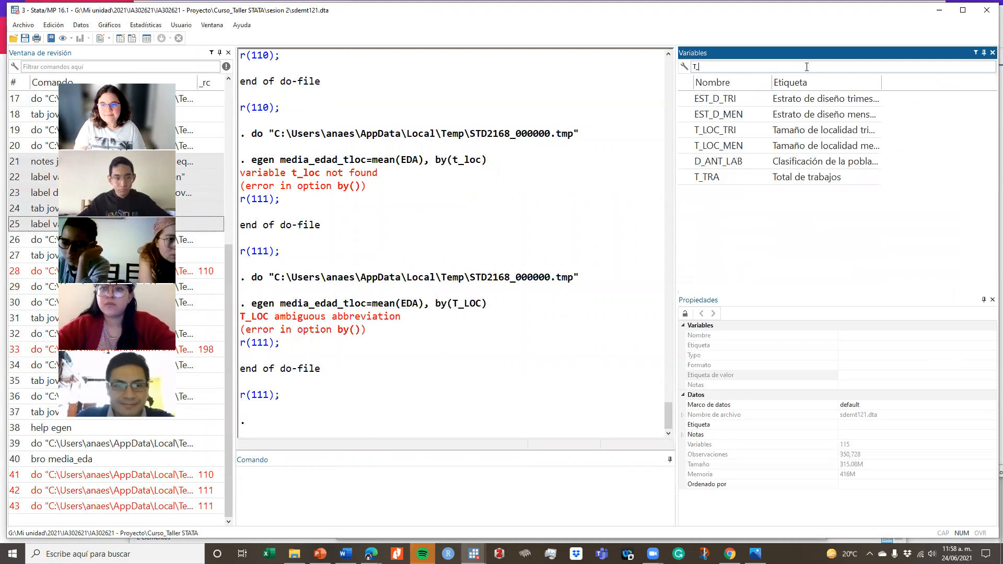
double_click(752, 130)
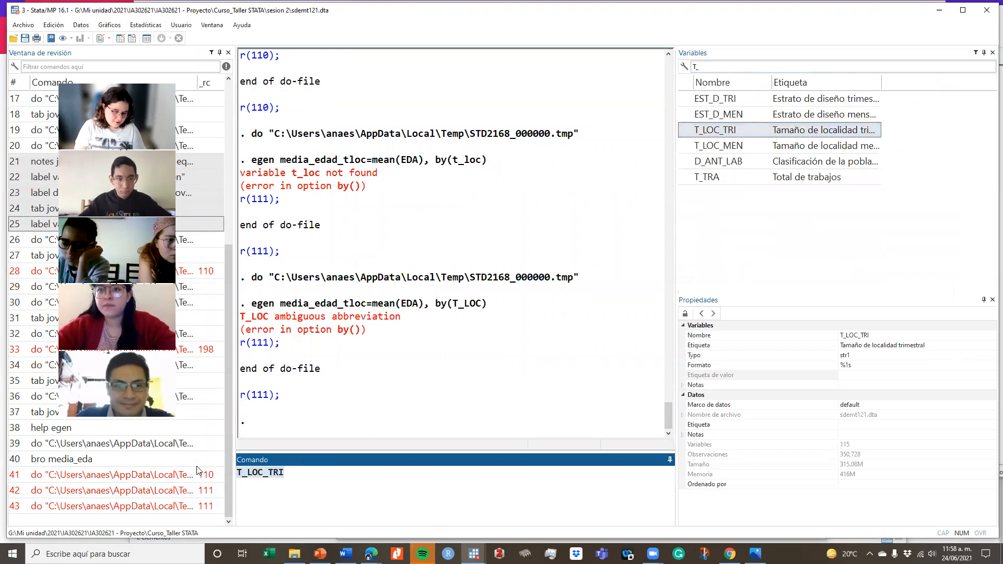
key("BackSpace")
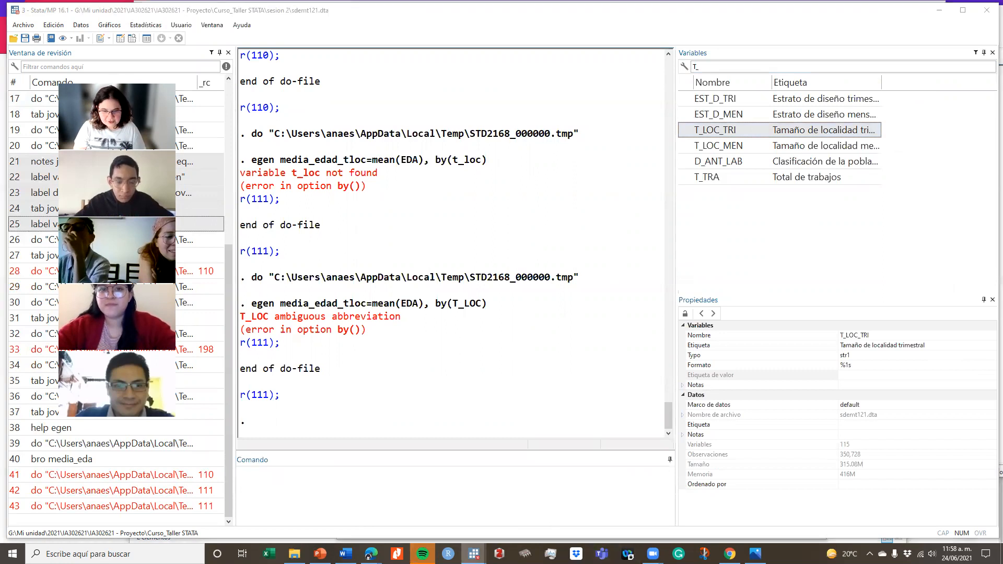
Step: Complete the by option of the media_edad_tloc line in the do-file as by(T_LOC_TRI) and run that line
mouse_move(474, 554)
left_click(569, 509)
left_click(603, 447)
double_click(596, 445)
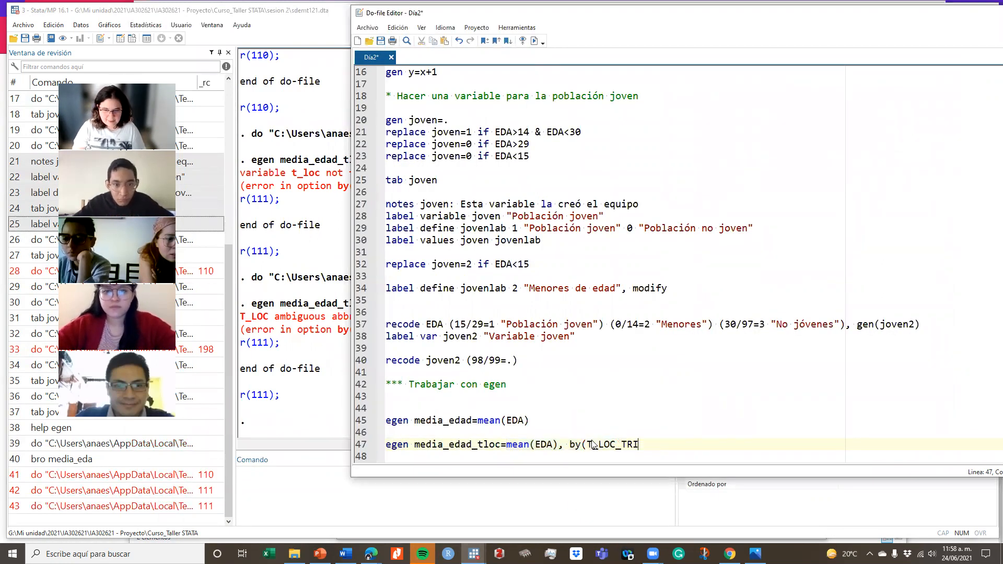
type(")")
left_click(597, 436)
triple_click(601, 444)
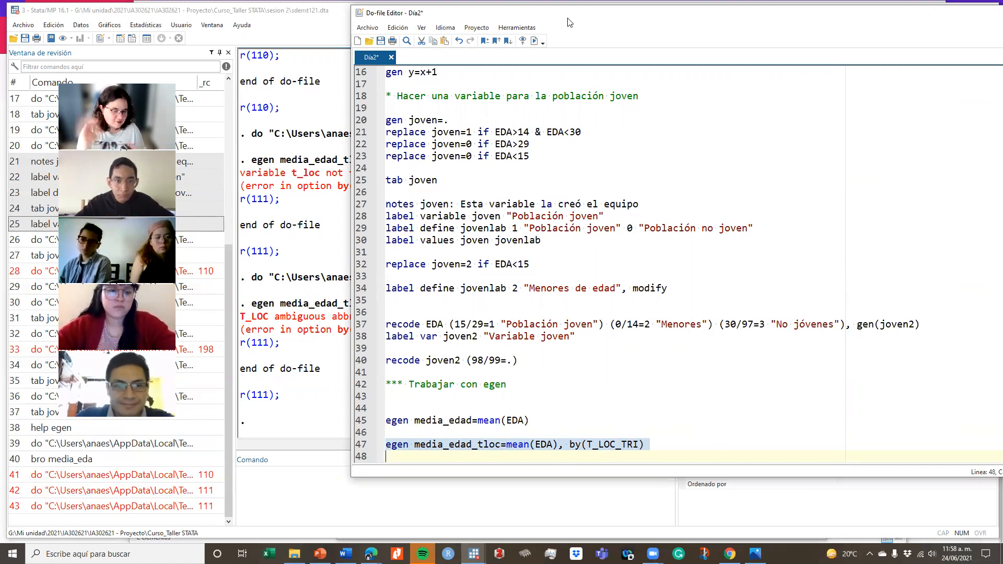
left_click(506, 444)
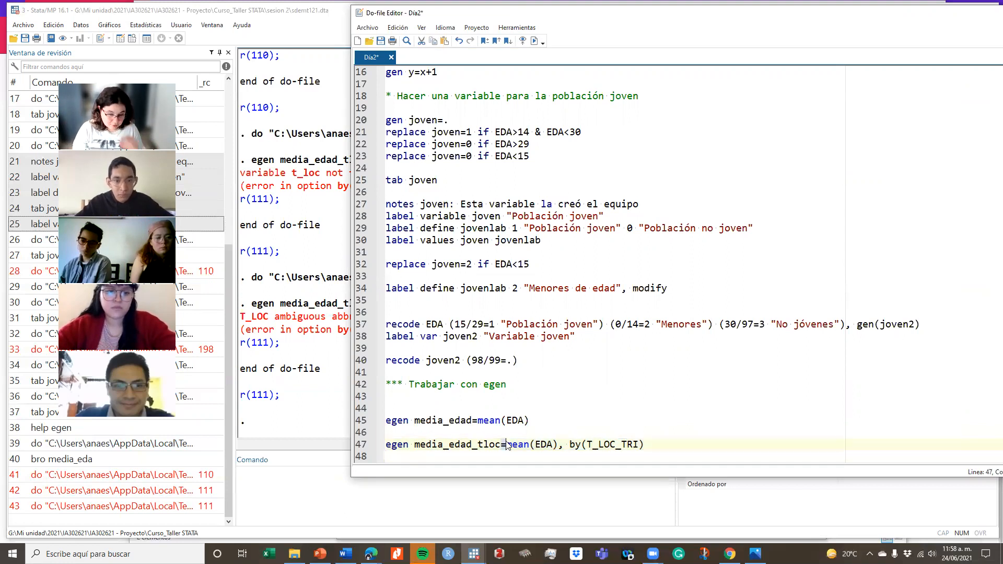
triple_click(506, 445)
triple_click(499, 445)
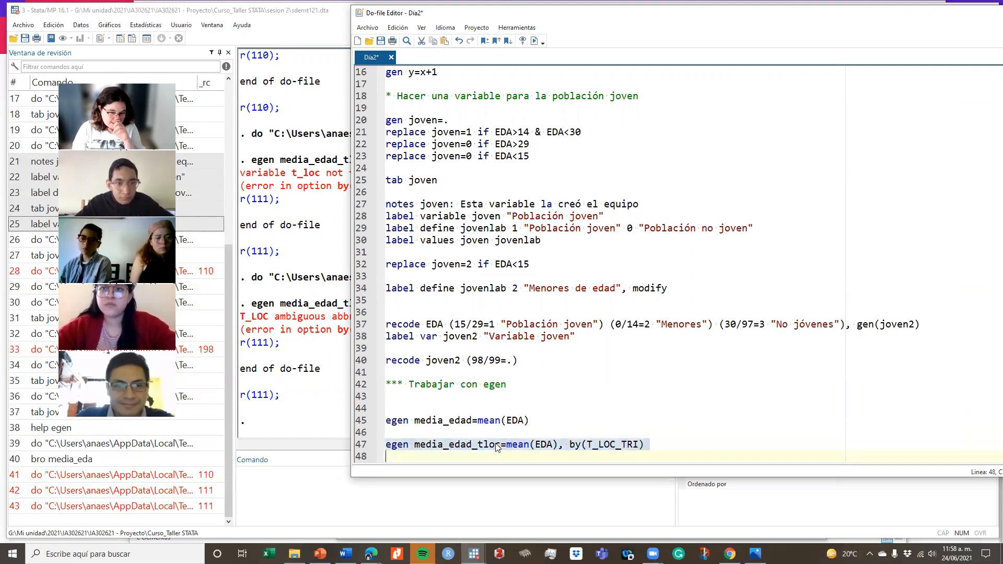
left_click(534, 40)
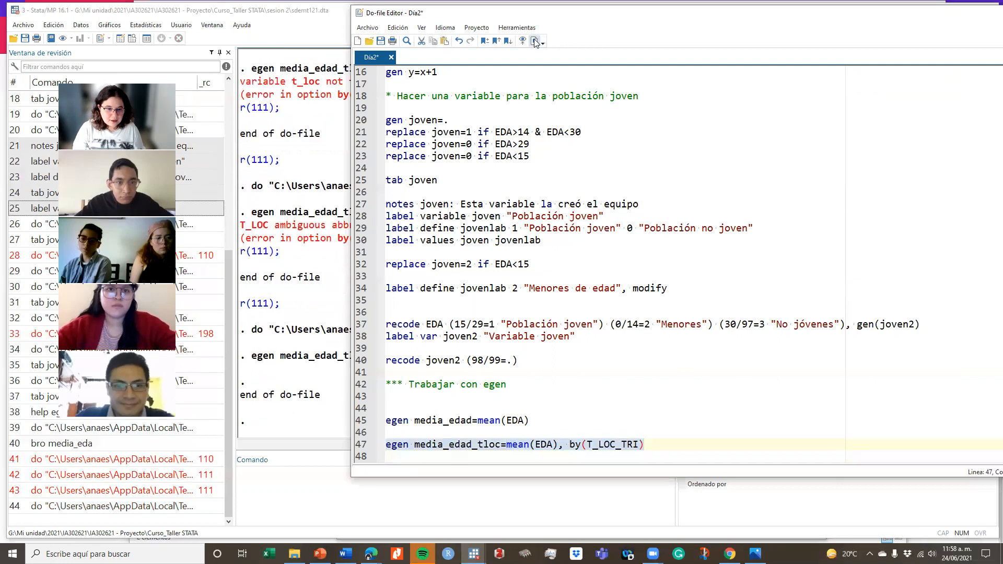
Step: Clear the filter of the main window's variable list and look for the new variable at its end
left_click(322, 330)
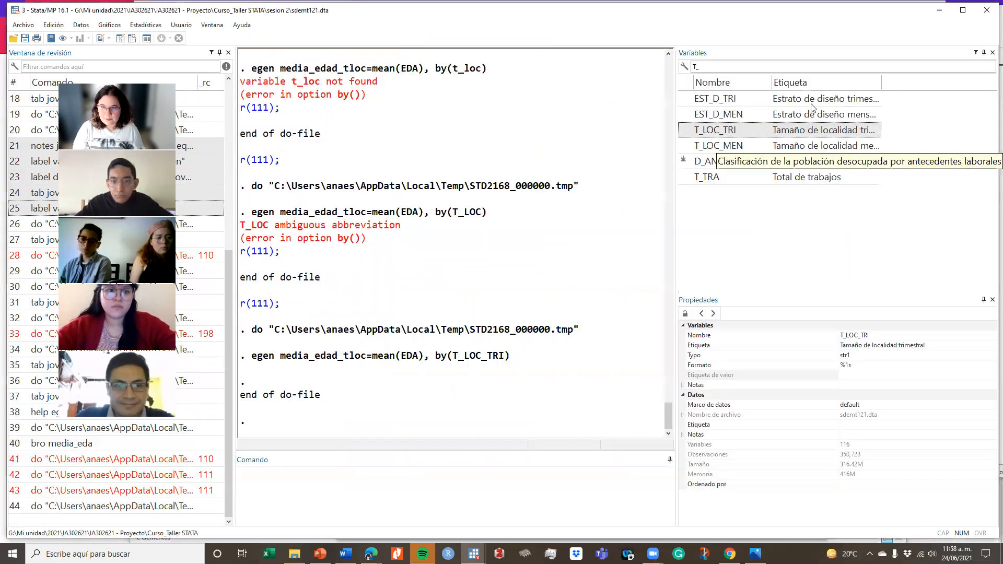
left_click(743, 67)
key("BackSpace")
key("BackSpace")
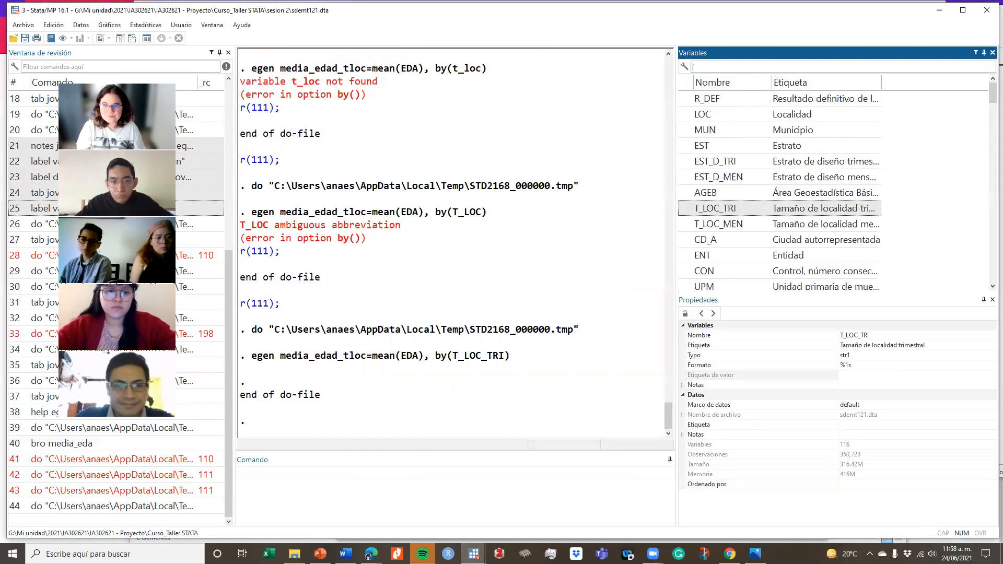
left_click_drag(992, 95, 844, 297)
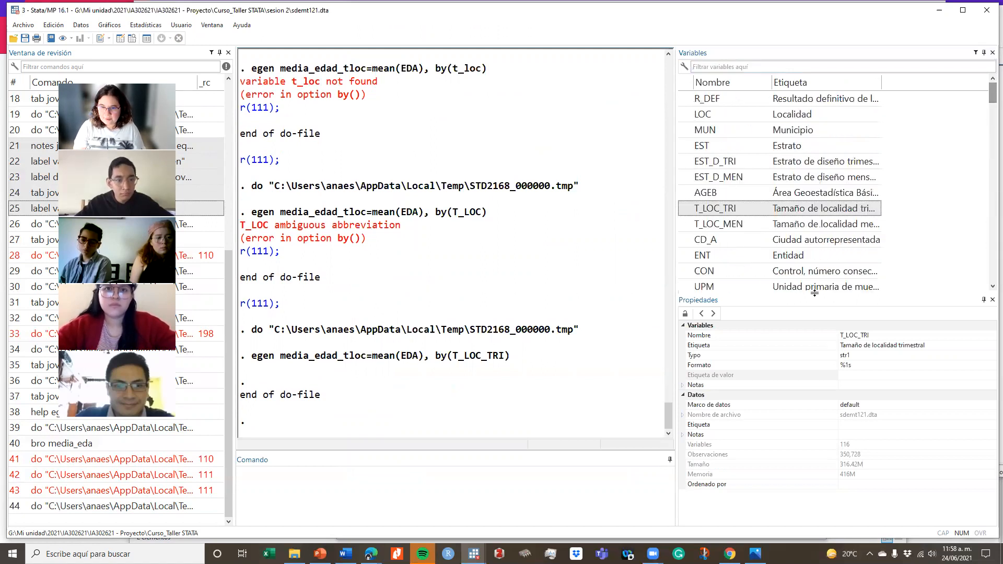
left_click_drag(991, 93, 987, 285)
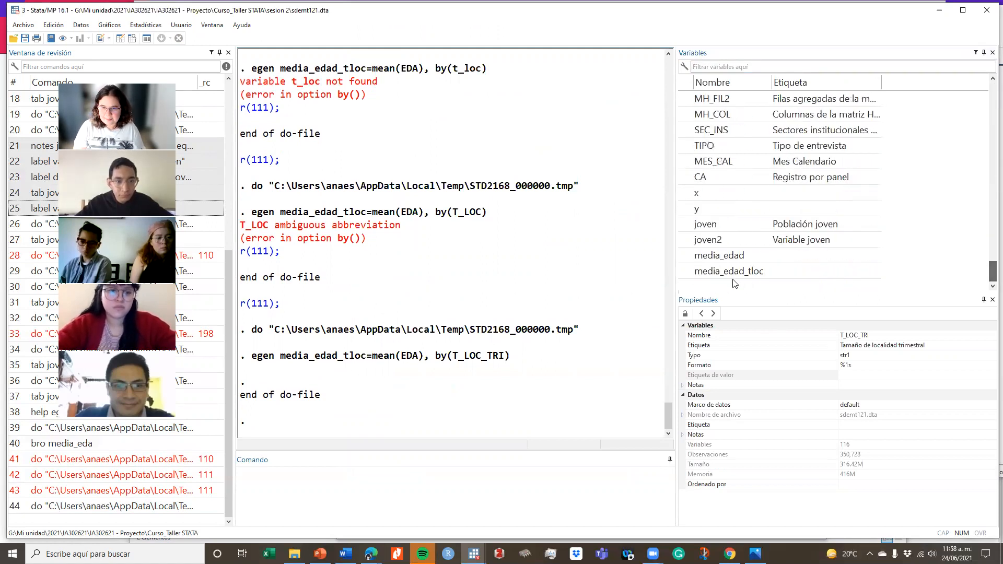
Step: Browse all variables matching media_edad* and look through their values in the Data Editor
left_click(358, 485)
type("brow mediad_")
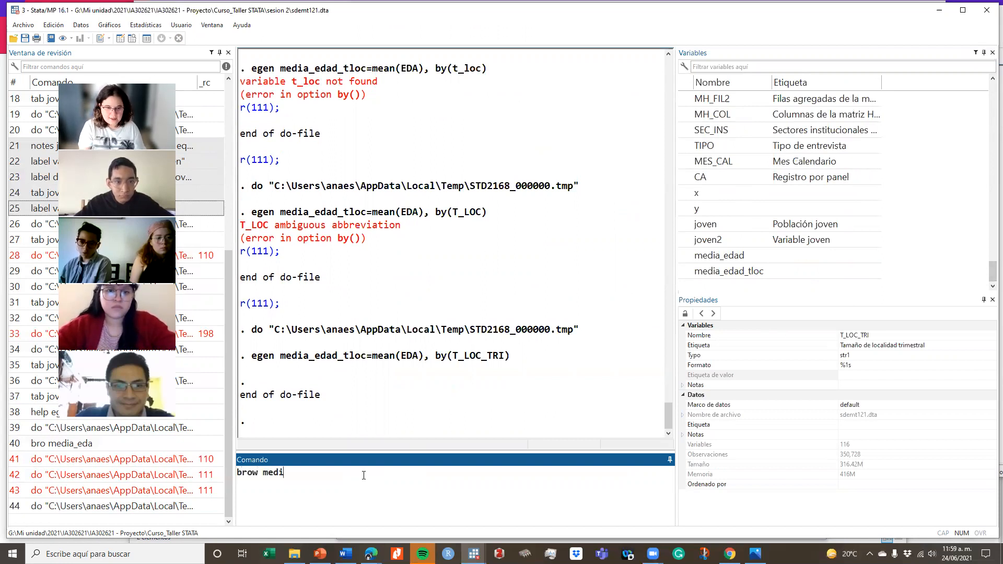
key("BackSpace")
key("BackSpace")
type("_edad")
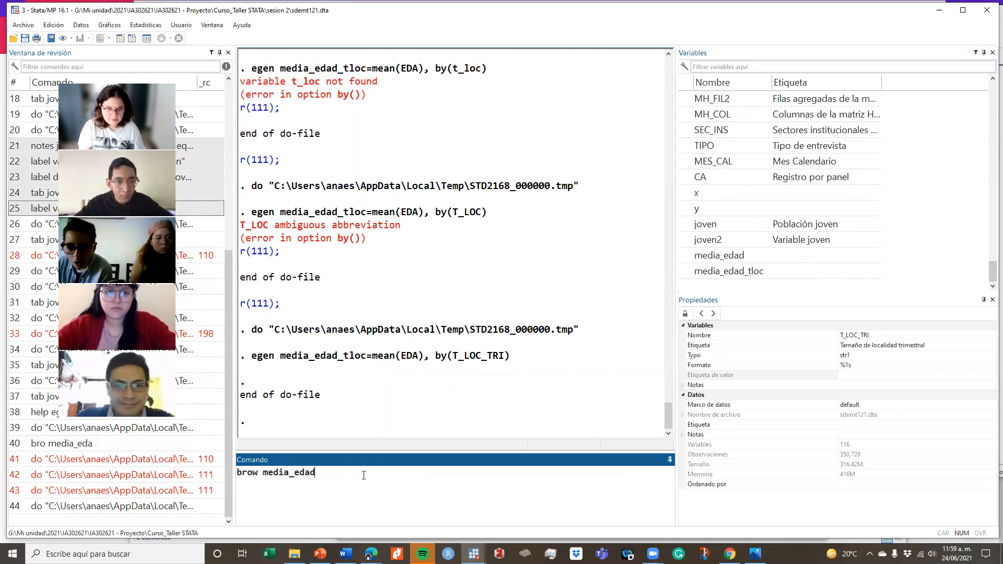
type("*")
key("Return")
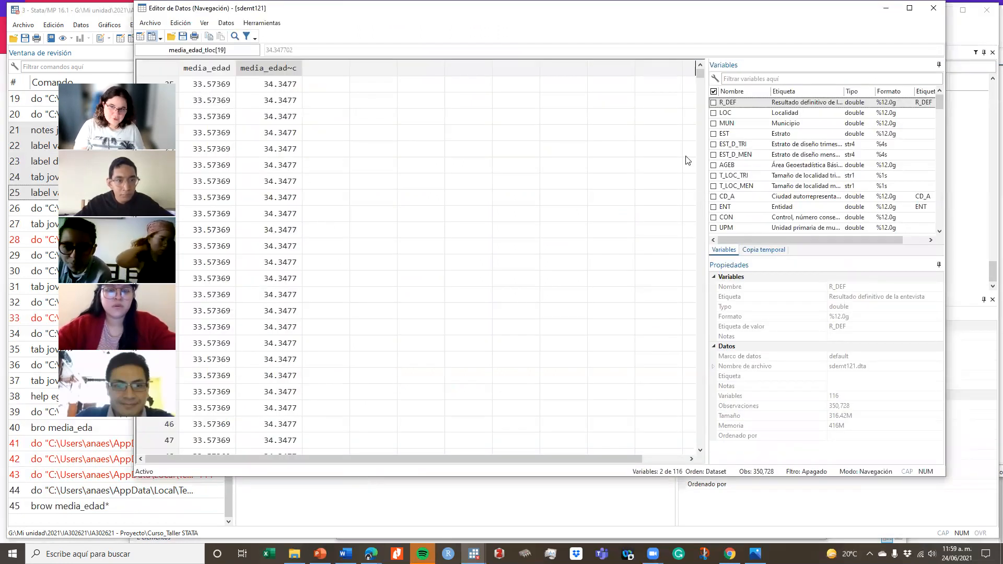
left_click_drag(699, 72, 680, 80)
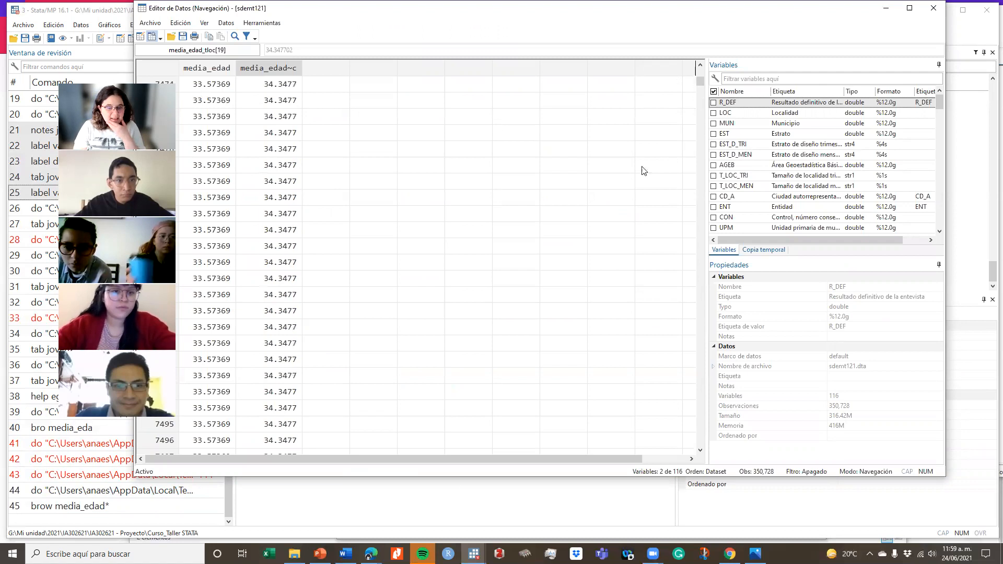
Step: Return to the Día2 do-file, add two blank lines below the media_edad_tloc line and highlight its by(T_LOC_TRI) option
left_click(474, 553)
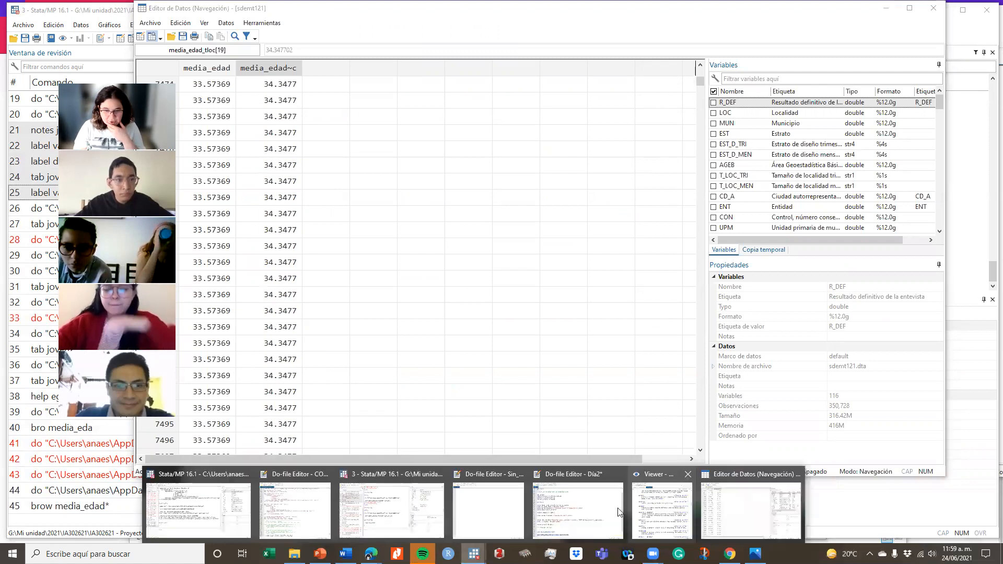
left_click(599, 516)
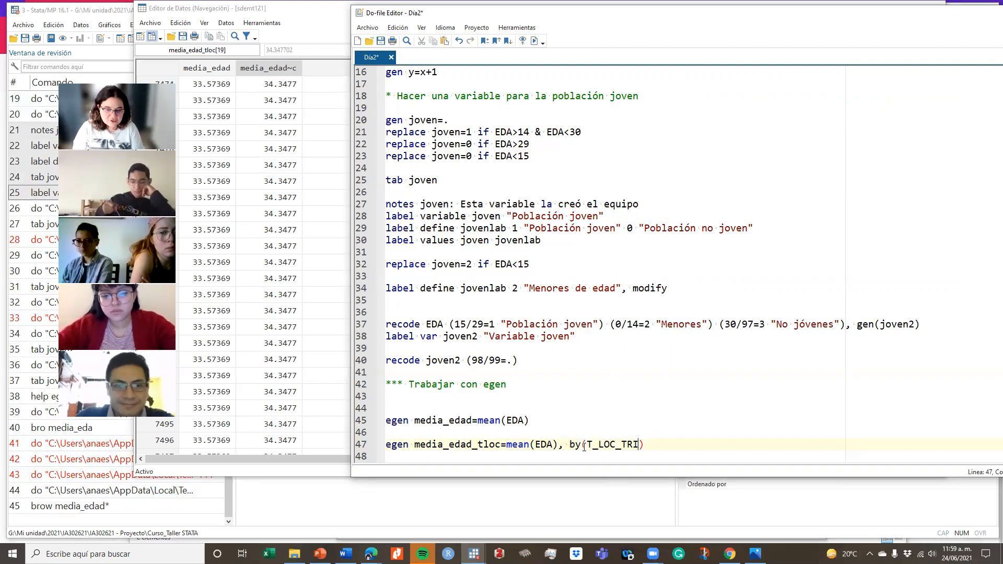
left_click_drag(585, 445, 640, 445)
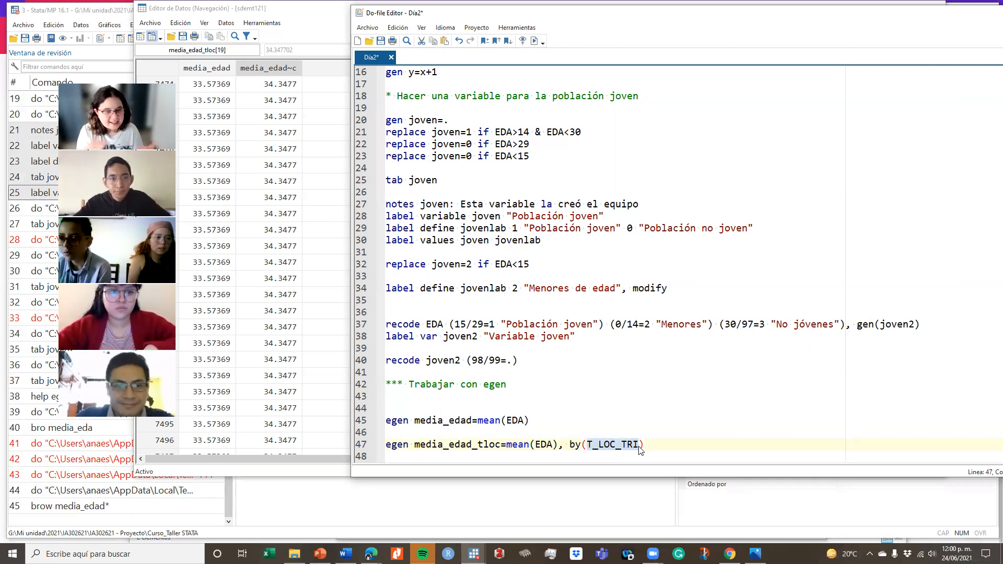
left_click(646, 445)
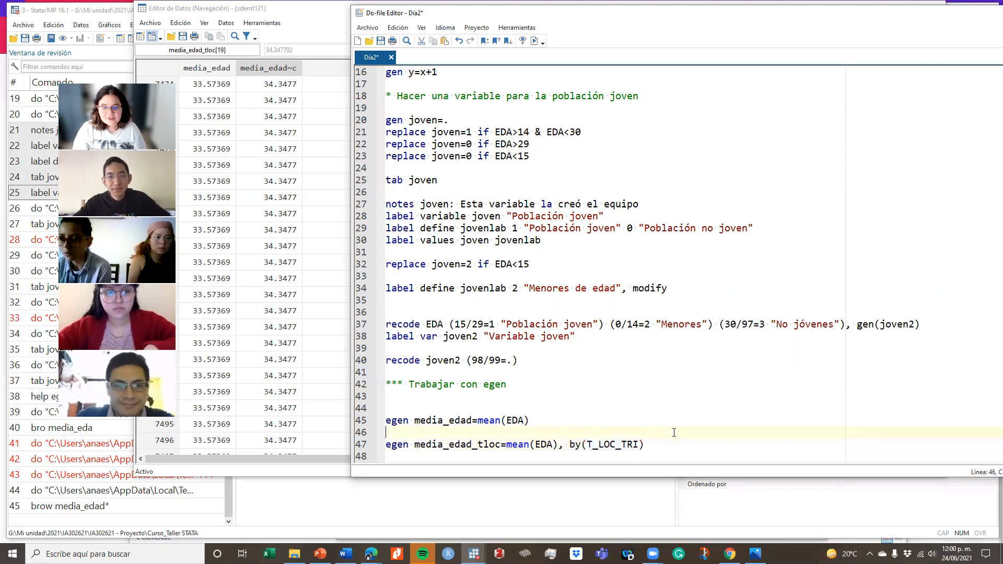
key("Return")
key("Return")
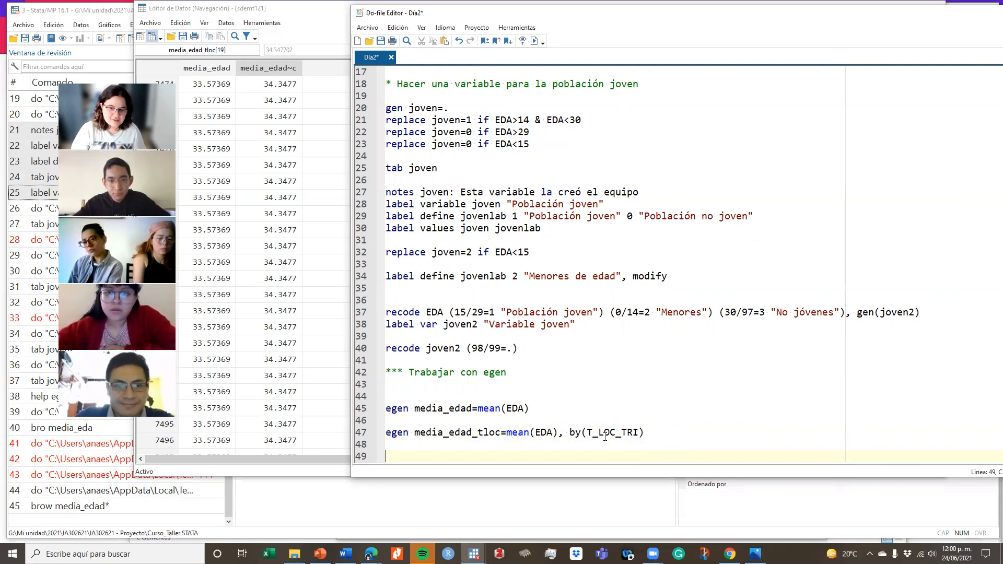
left_click_drag(568, 433, 647, 432)
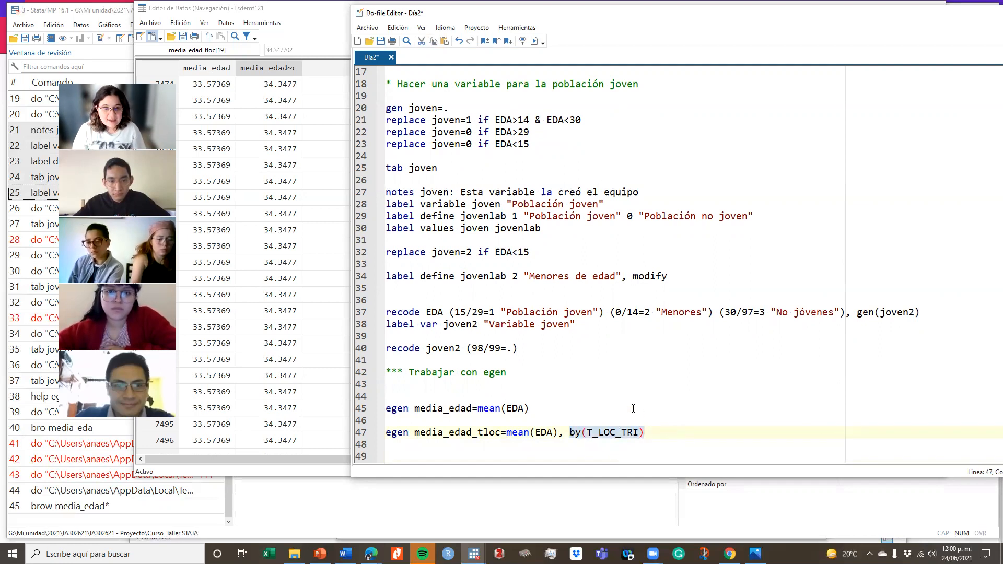
Step: Tabulate media_edad_tloc from the command line and highlight the last mean's row in the output table
left_click(269, 499)
type("tab")
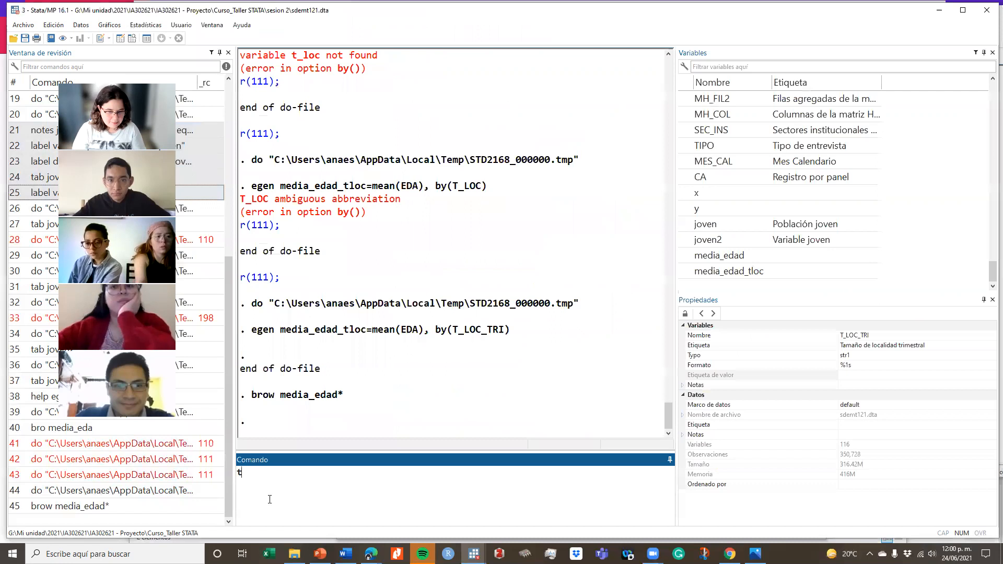
double_click(745, 272)
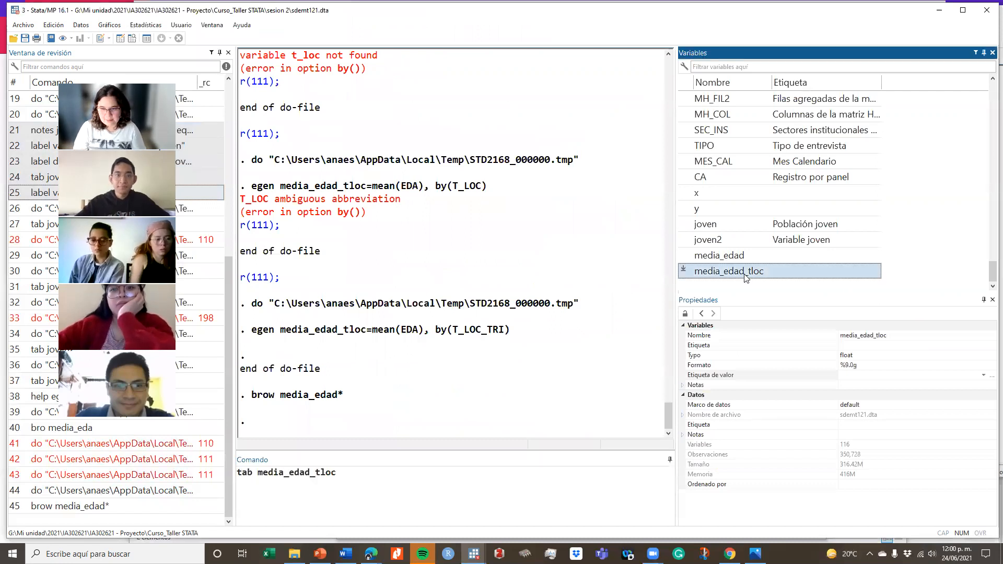
left_click(437, 481)
key("Return")
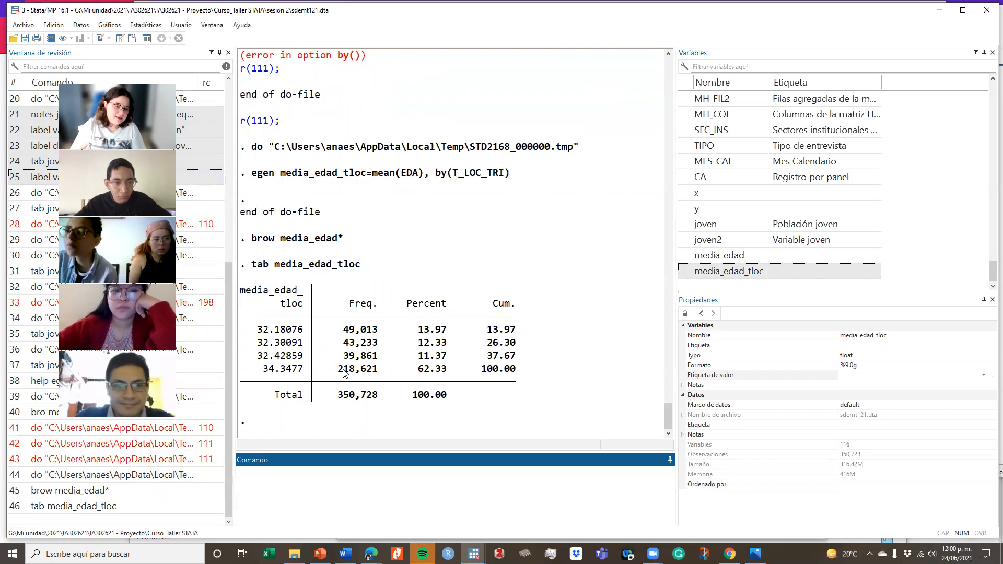
left_click_drag(259, 374, 517, 372)
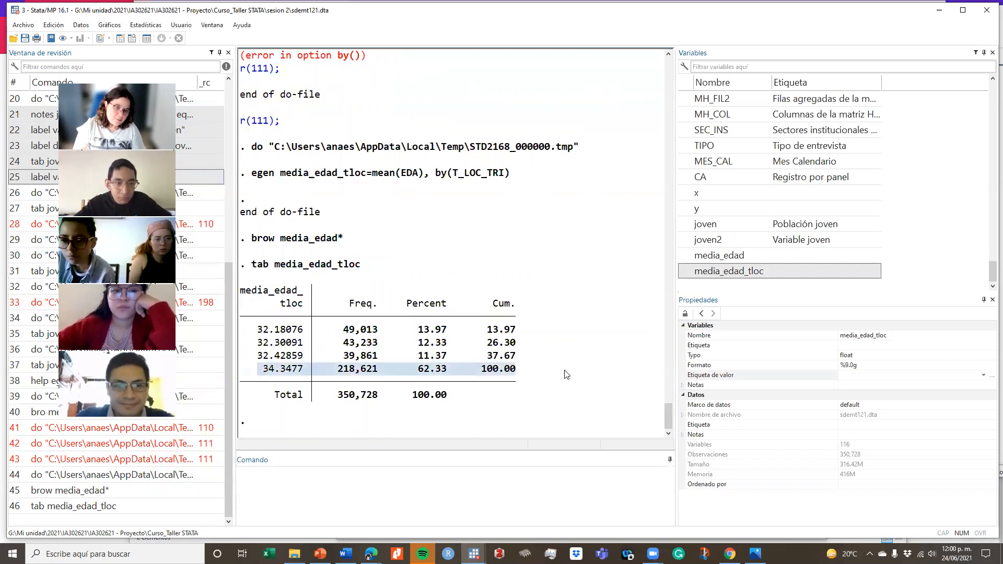
Step: Tabulate T_LOC_TRI from the command line to compare its frequencies with those of media_edad_tloc
left_click(283, 498)
type("tab")
key("Caps_Lock")
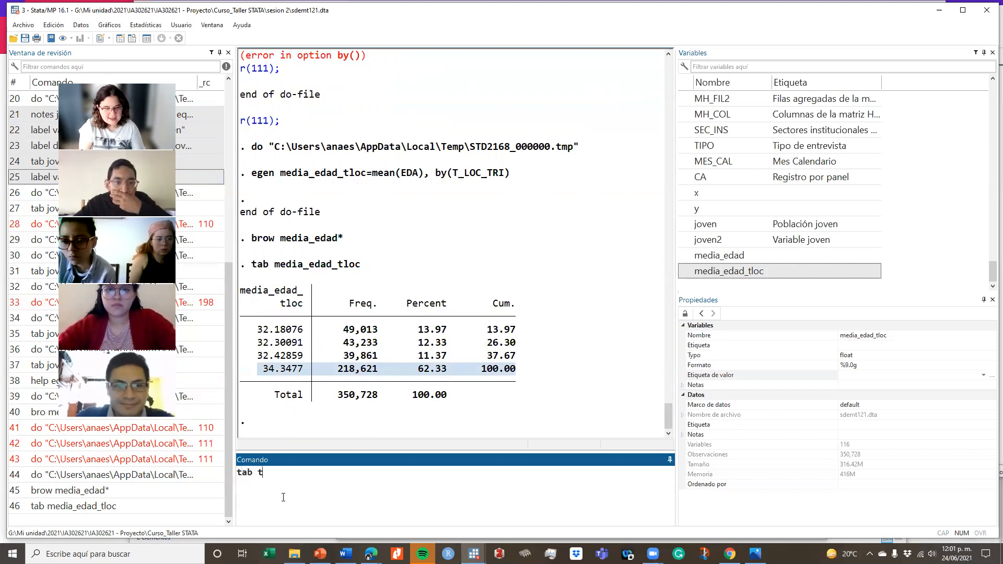
type("TLO")
key("BackSpace")
type("OC_T")
key("BackSpace")
key("BackSpace")
key("BackSpace")
key("BackSpace")
key("BackSpace")
type("_LOC")
key("BackSpace")
key("BackSpace")
type("OC_TR")
key("BackSpace")
key("BackSpace")
key("Caps_Lock")
type("tr")
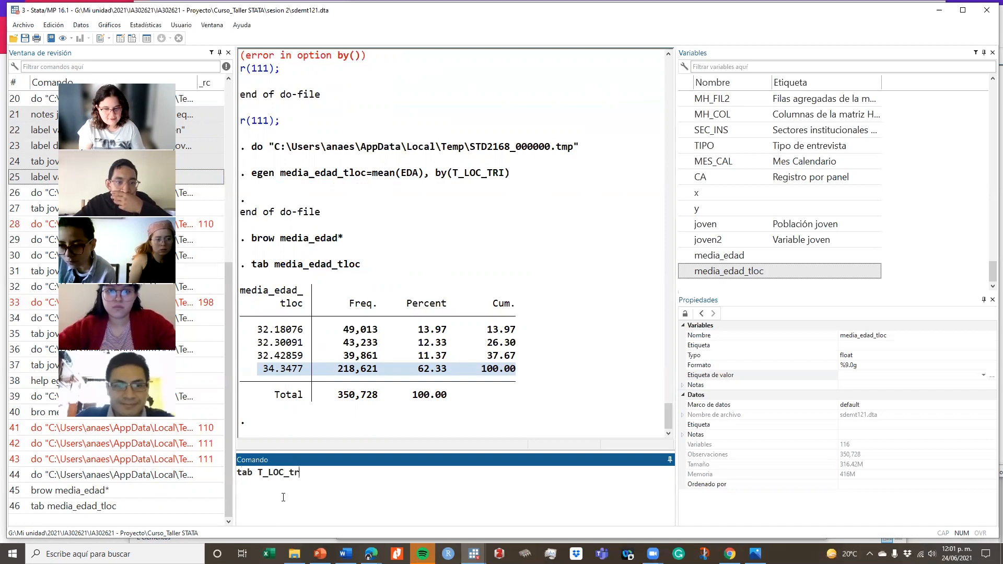
key("BackSpace")
key("BackSpace")
key("Caps_Lock")
key("Caps_Lock")
type("t")
key("BackSpace")
key("Caps_Lock")
type("TR")
key("BackSpace")
type("RI")
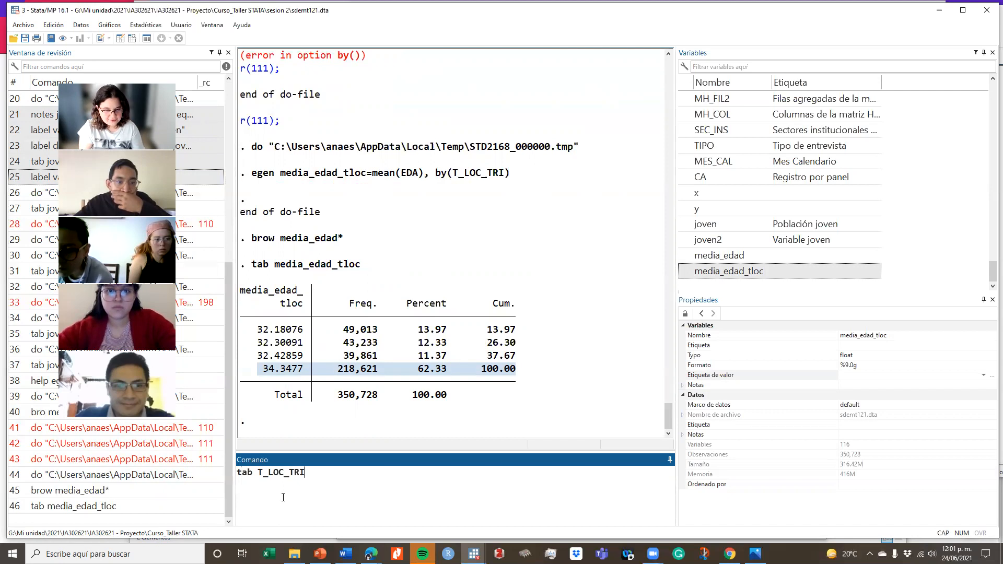
key("Return")
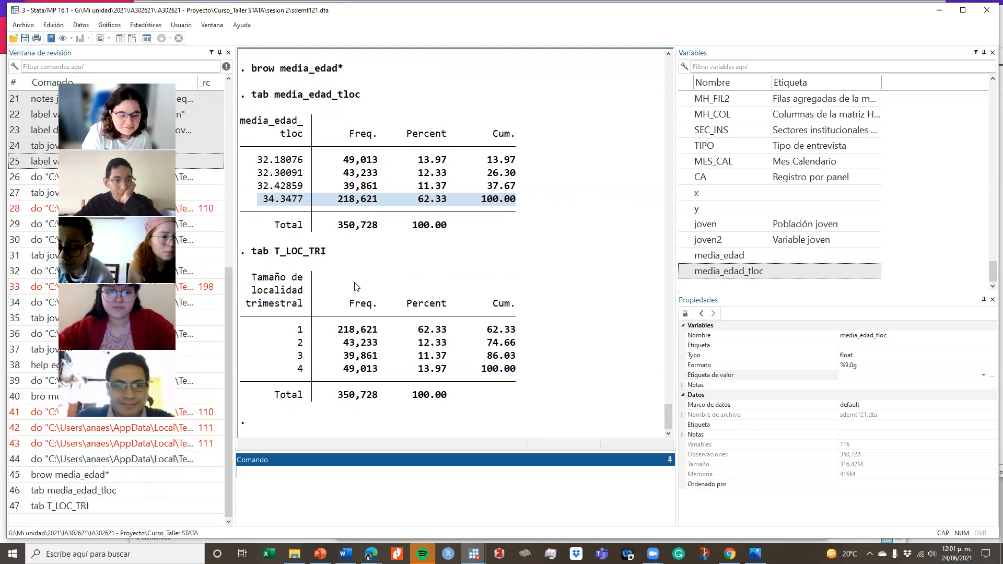
Step: Recall the last tab command, change its variable to T_LOC_MEN and run it
left_click(99, 508)
left_click(271, 473)
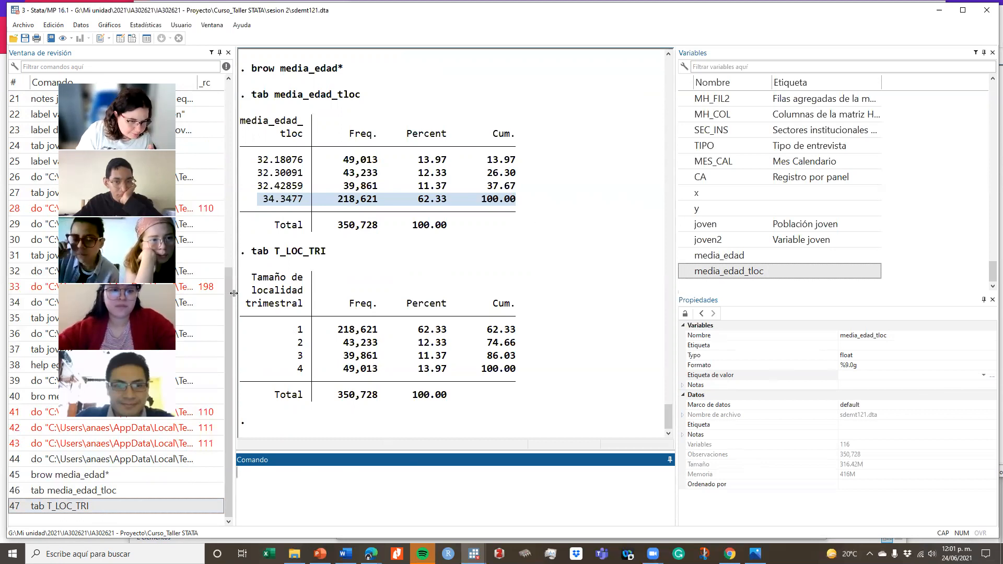
left_click(105, 509)
left_click_drag(289, 472, 315, 474)
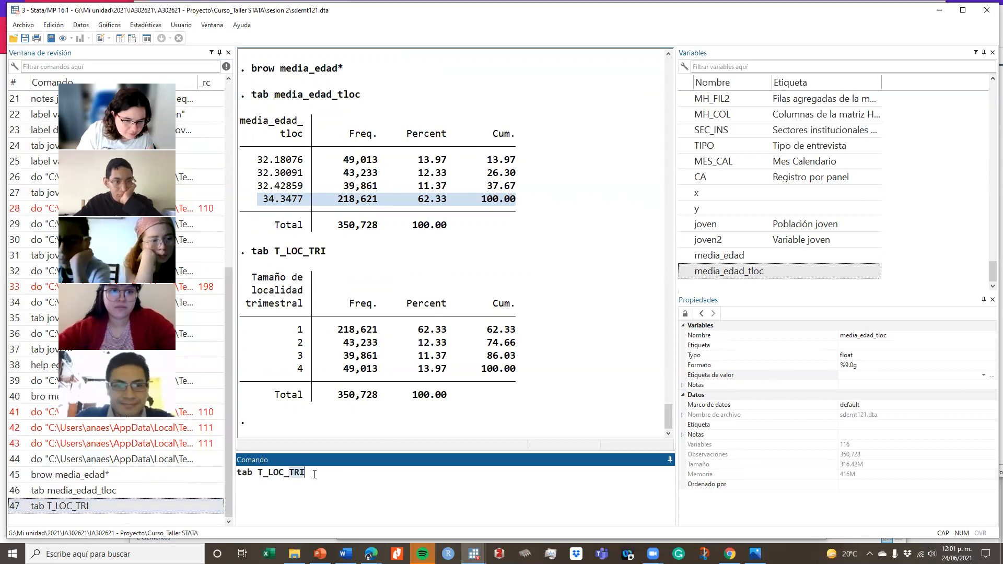
key("BackSpace")
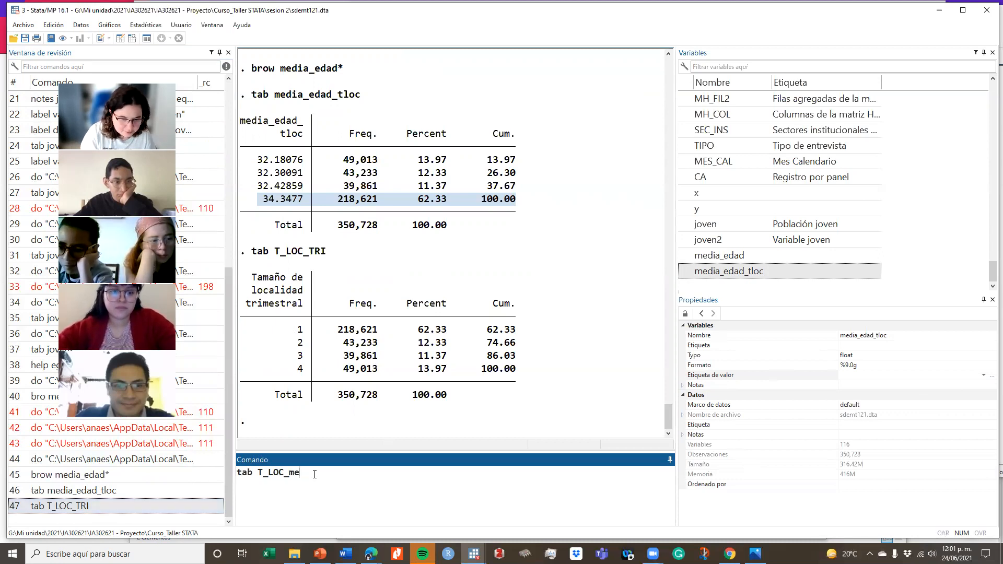
type("E")
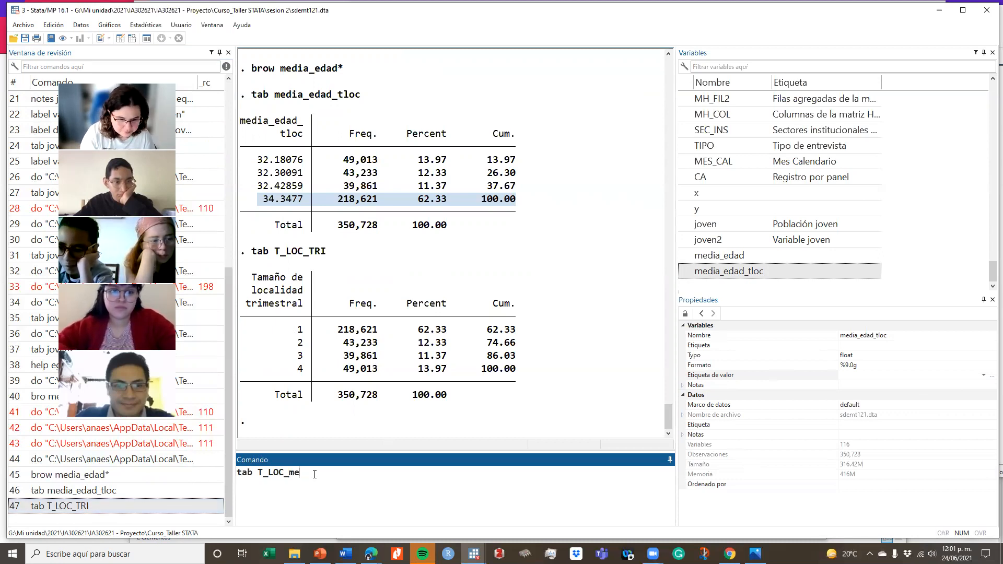
key("BackSpace")
type("MEN")
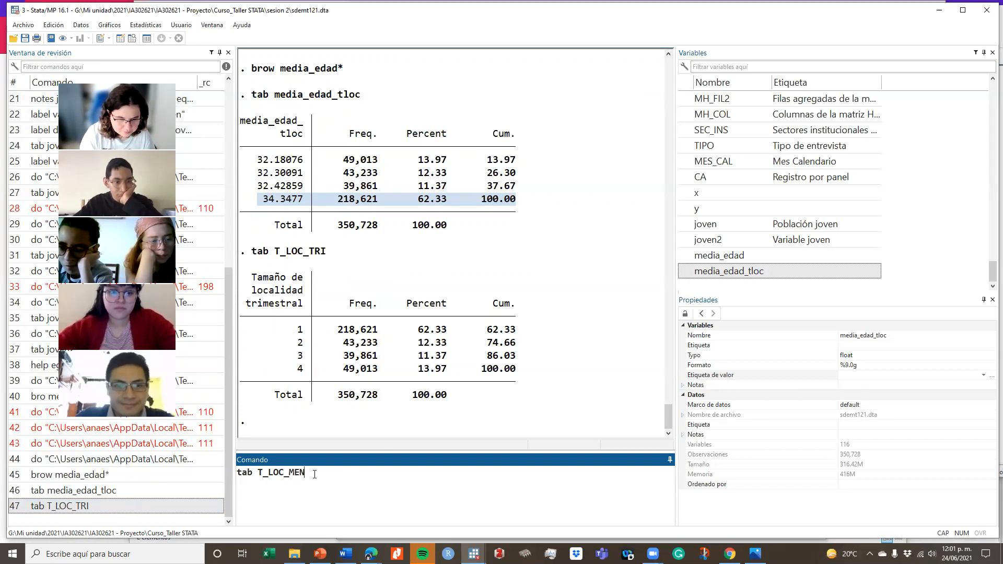
key("Return")
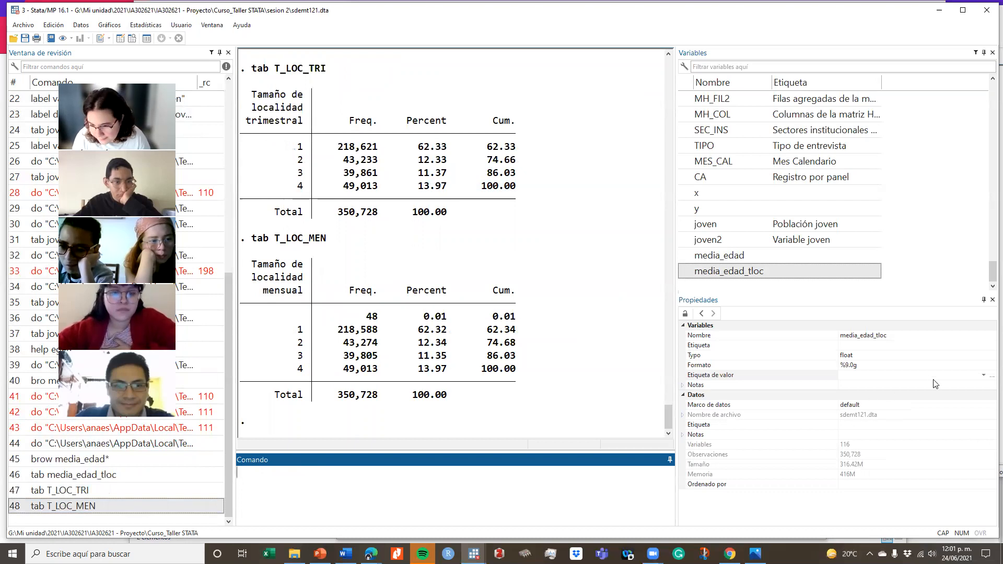
Step: Look through the value labels available for media_edad_tloc in its variable properties
scroll(887, 154, "up", 2)
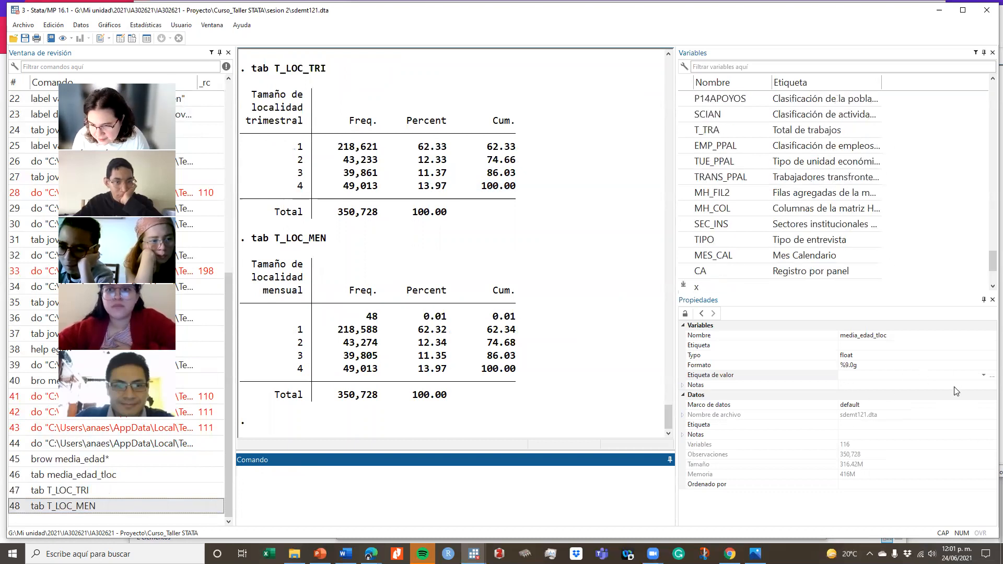
left_click(985, 375)
scroll(898, 435, "down", 2)
scroll(899, 435, "down", 4)
mouse_move(991, 410)
left_mouse_down()
mouse_move(989, 479)
mouse_move(988, 393)
left_mouse_up()
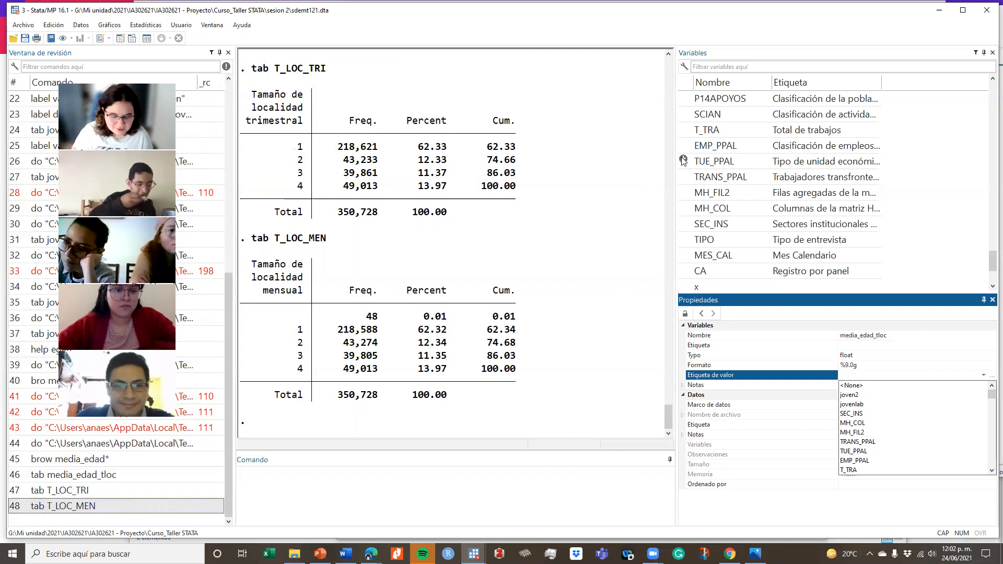
Step: Return to the Día2 do-file, remove the blank line between the two egen commands and add empty lines below them
left_click(474, 554)
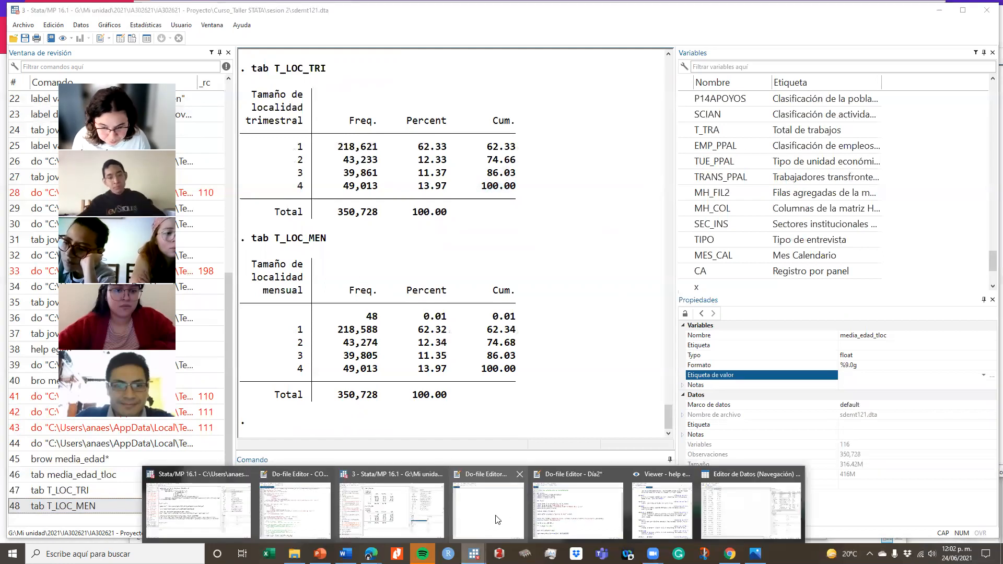
left_click(592, 511)
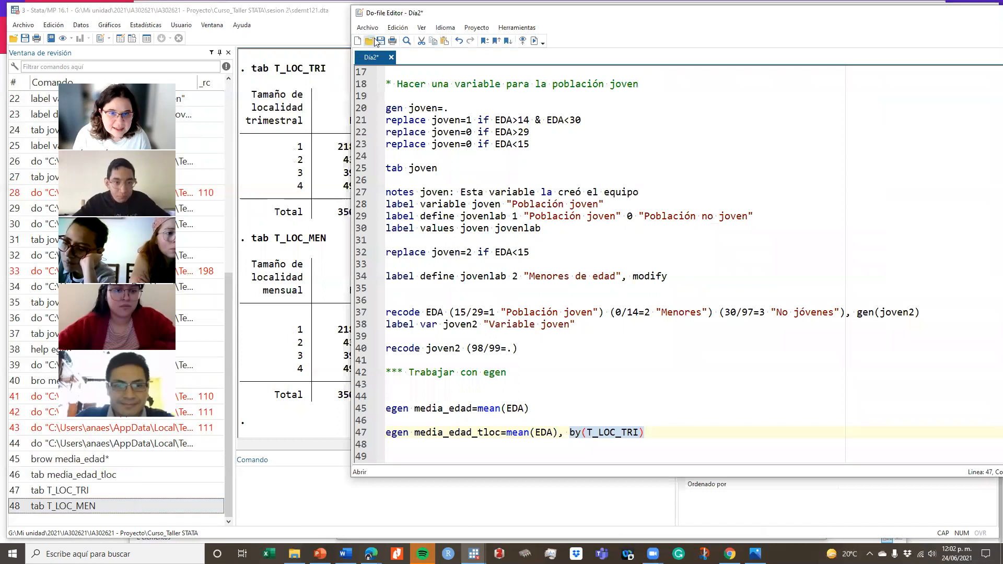
left_click(673, 429)
key("Return")
key("Return")
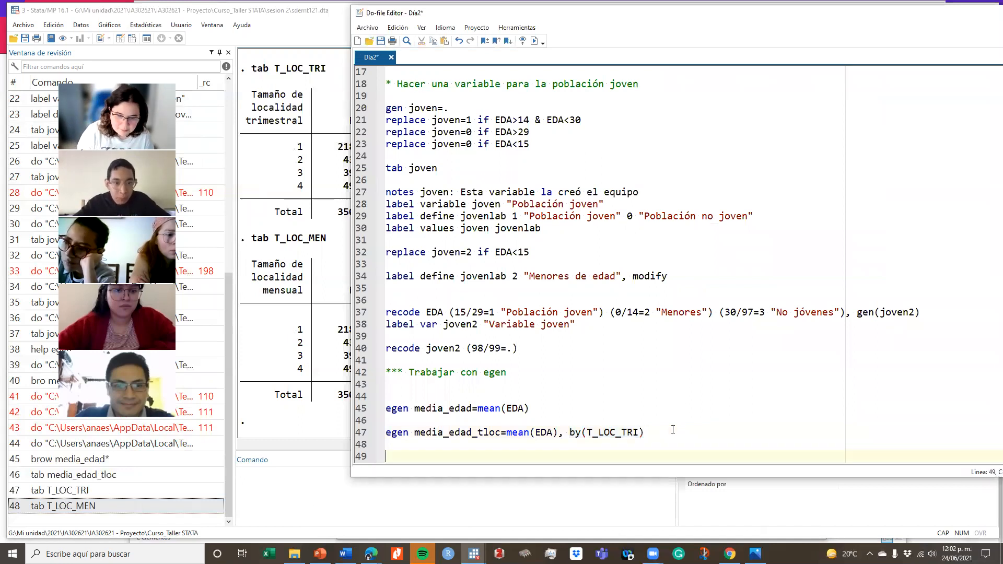
key("Up")
key("BackSpace")
left_click(651, 449)
key("Return")
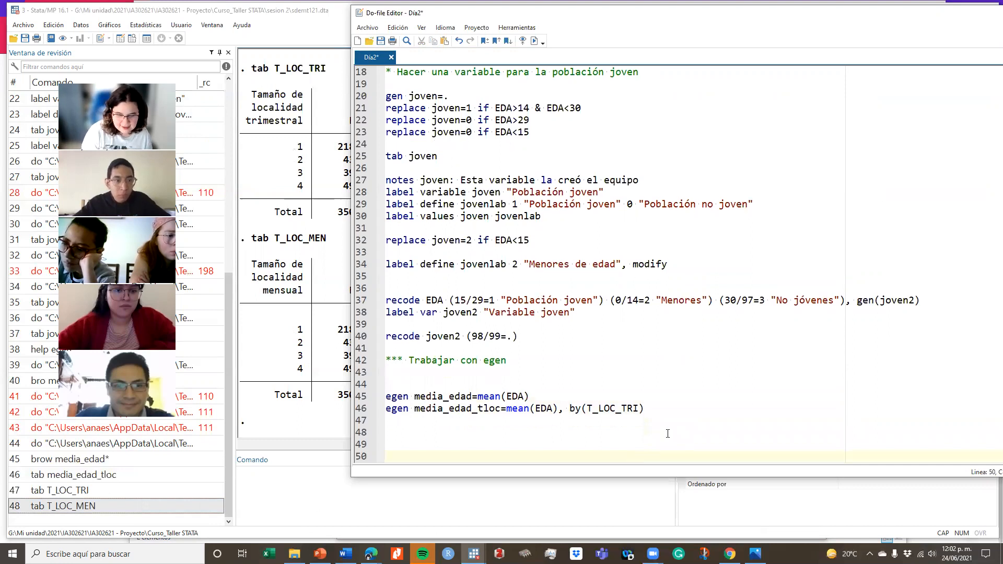
Step: Add the comment "** Mi favorito." below the egen commands, followed by a blank line
type("** mI FAVORI")
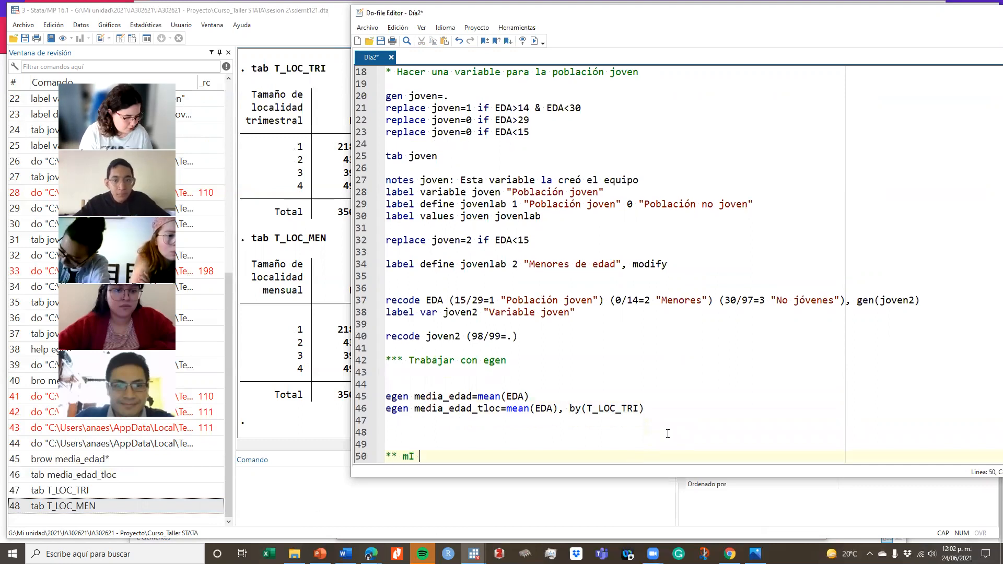
key("BackSpace")
key("BackSpace")
key("BackSpace")
key("BackSpace")
key("BackSpace")
key("BackSpace")
key("BackSpace")
key("BackSpace")
key("BackSpace")
key("Caps_Lock")
type("Mi favorito")
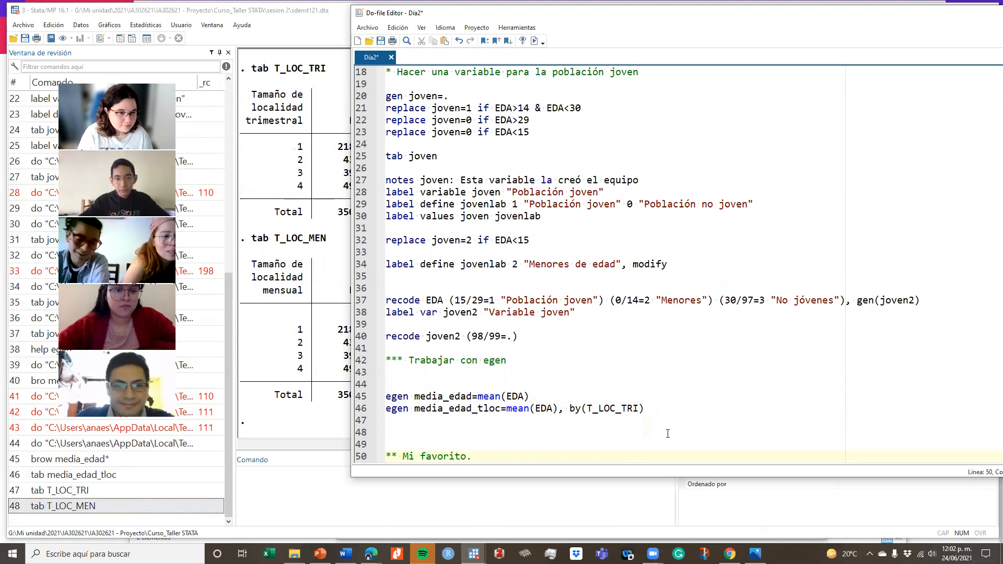
type(".")
key("Return")
key("Return")
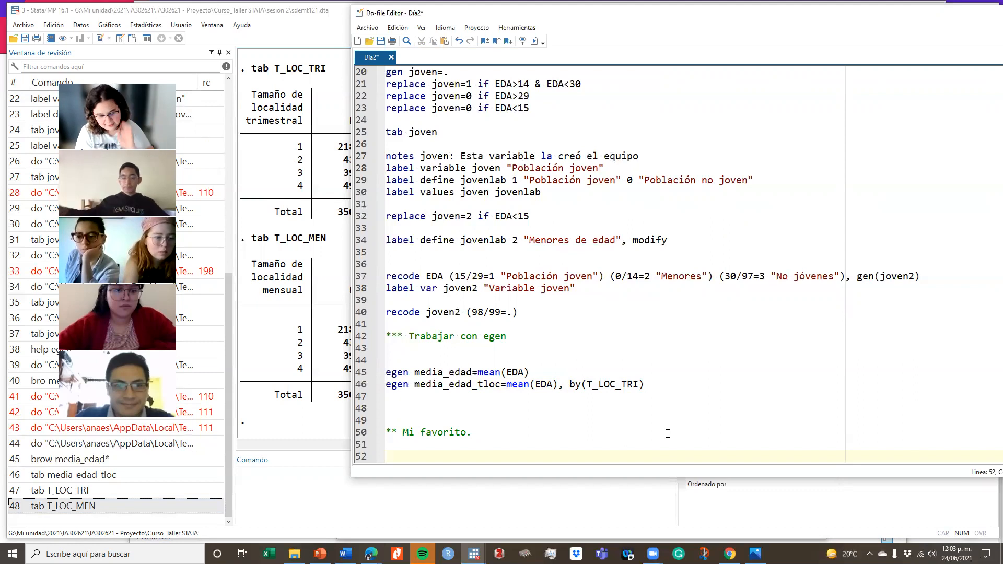
Step: Add the comment "* Ejemplo hacer edad quinquenal" under the favourite heading, leaving blank lines after it
type("* ")
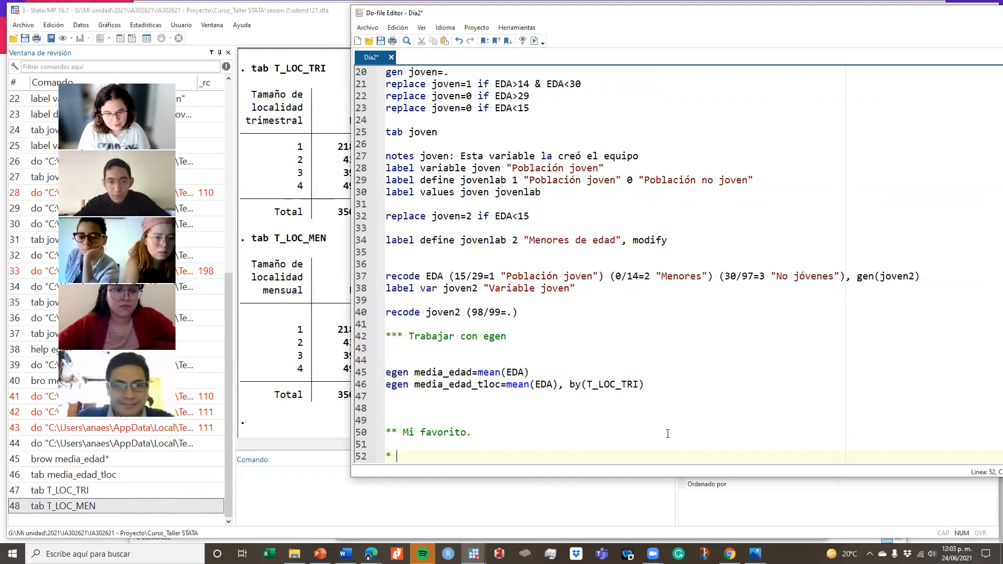
type("Ejemplo")
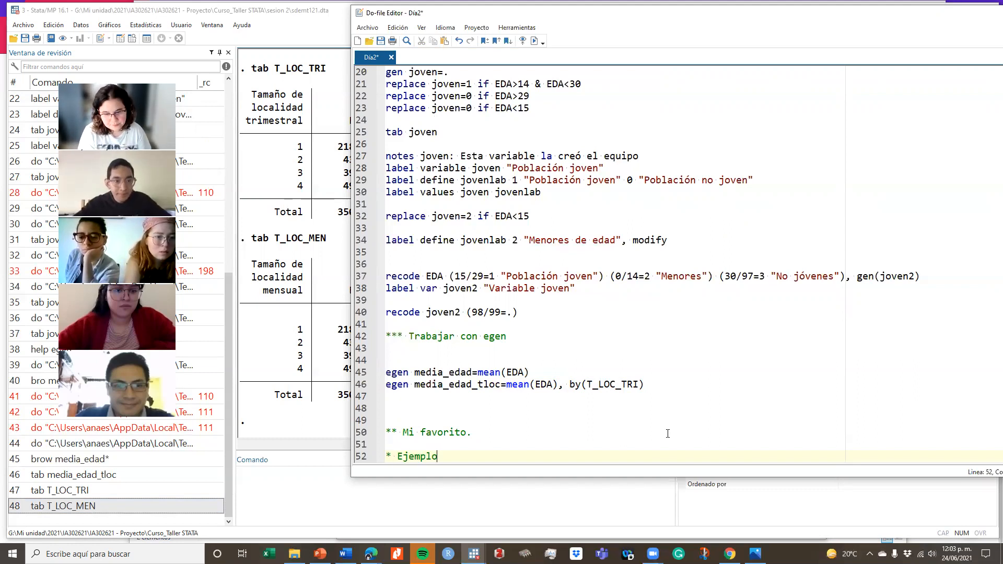
type(" hacer edad quinquenal")
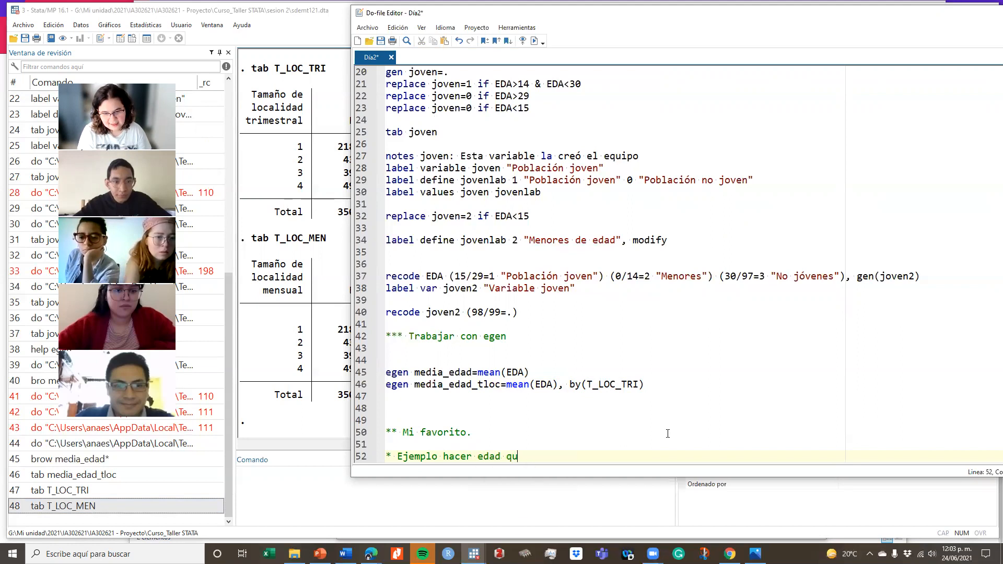
key("Return")
key("Return")
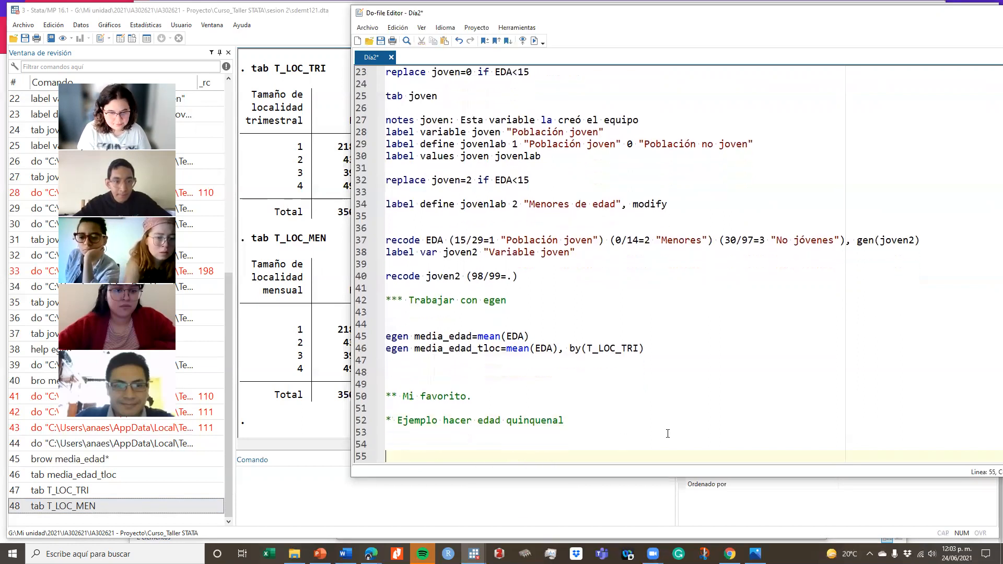
Step: Write the beginning of the five-year age command below the comment: egen eda5=cut(EDA),
type("egen")
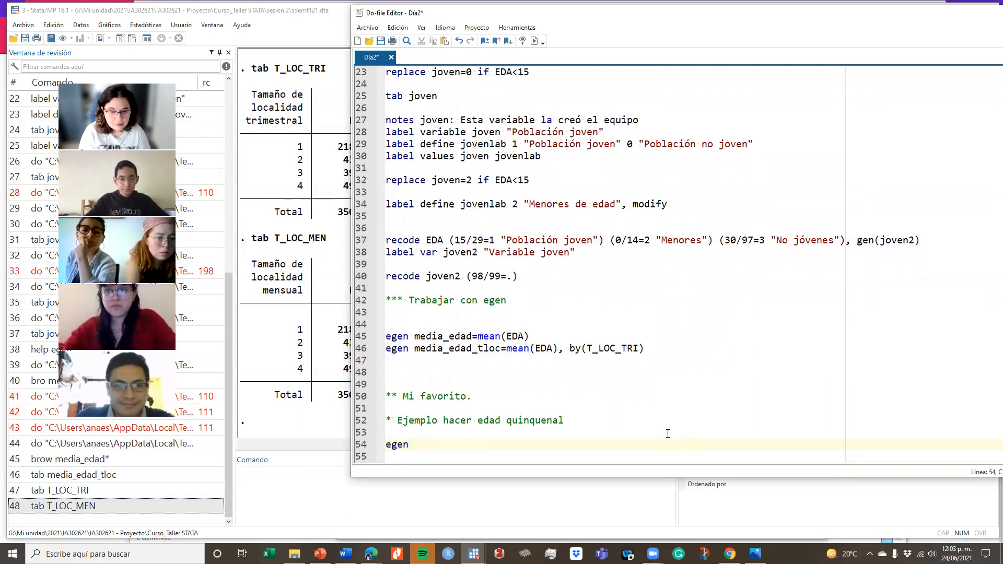
type(" eda5")
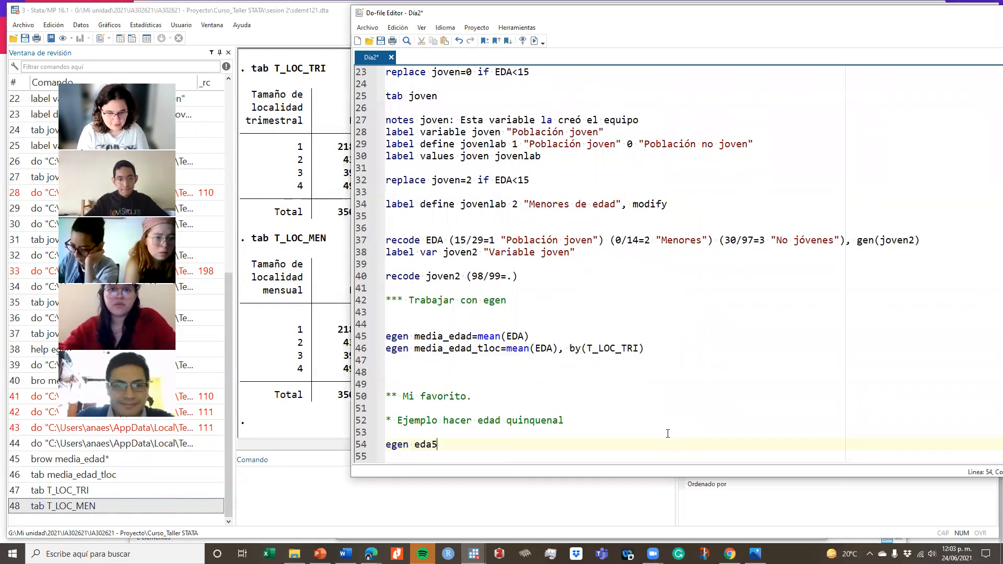
type("=")
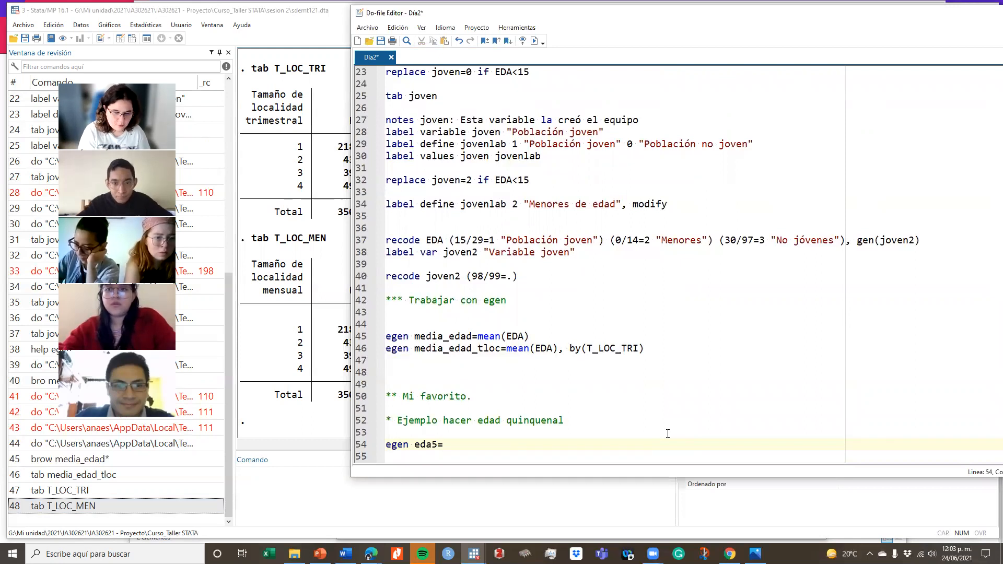
type("cut")
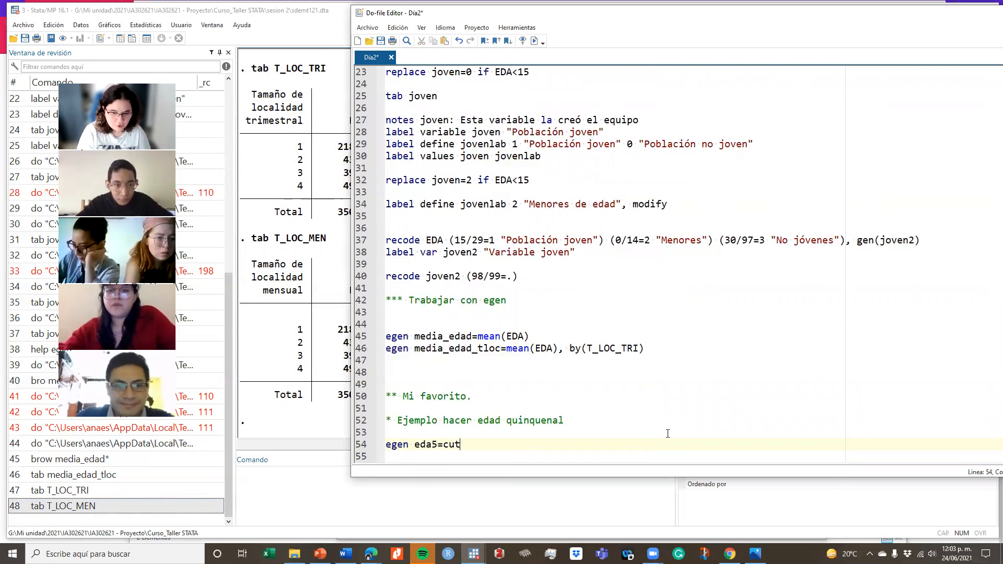
type("(EDA)")
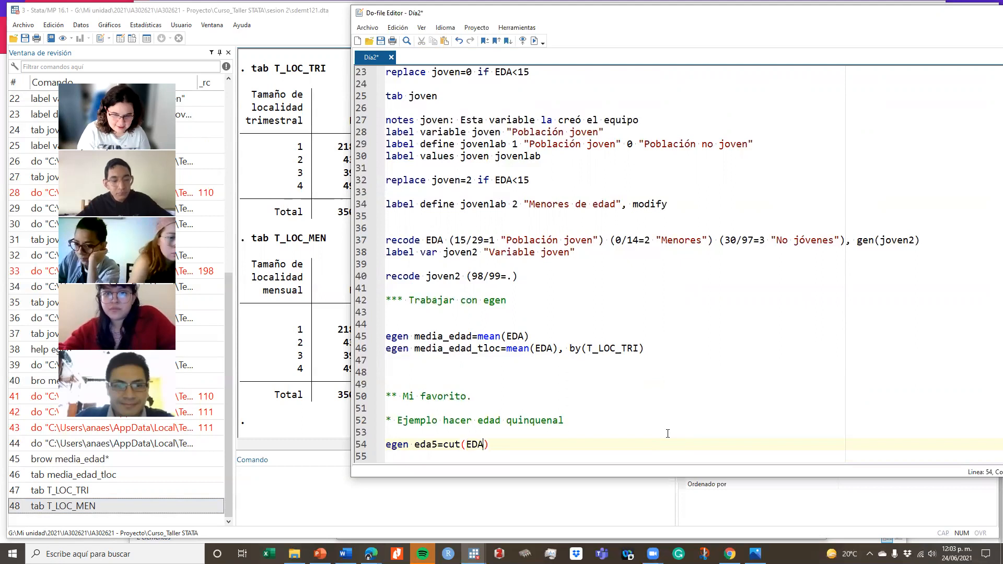
type(",")
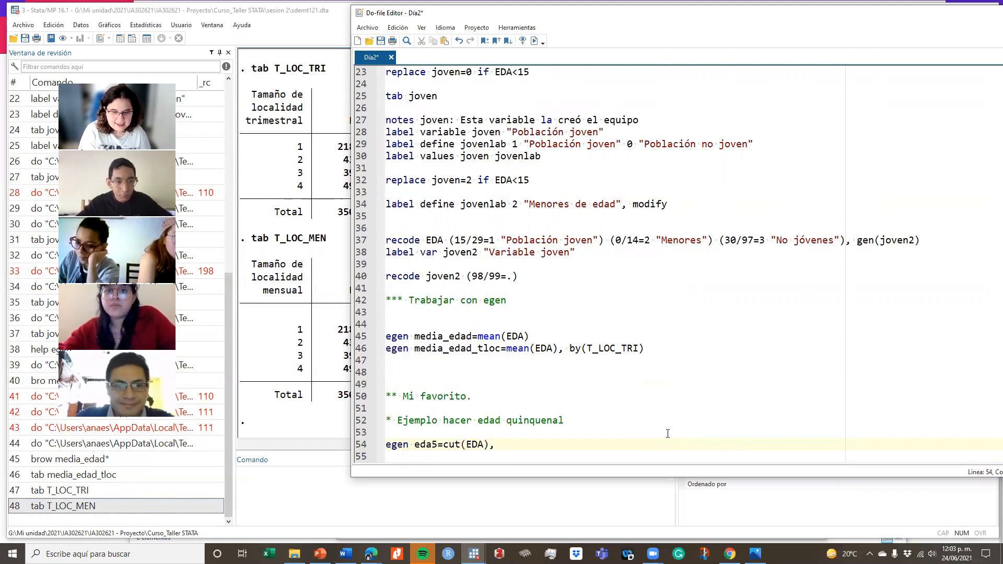
Step: Open the help for egen from the command line and read the cut() function's syntax and its at, group, icodes and label options
left_click(288, 518)
type("help egen")
key("Return")
scroll(440, 236, "down", 15)
scroll(440, 236, "up", 3)
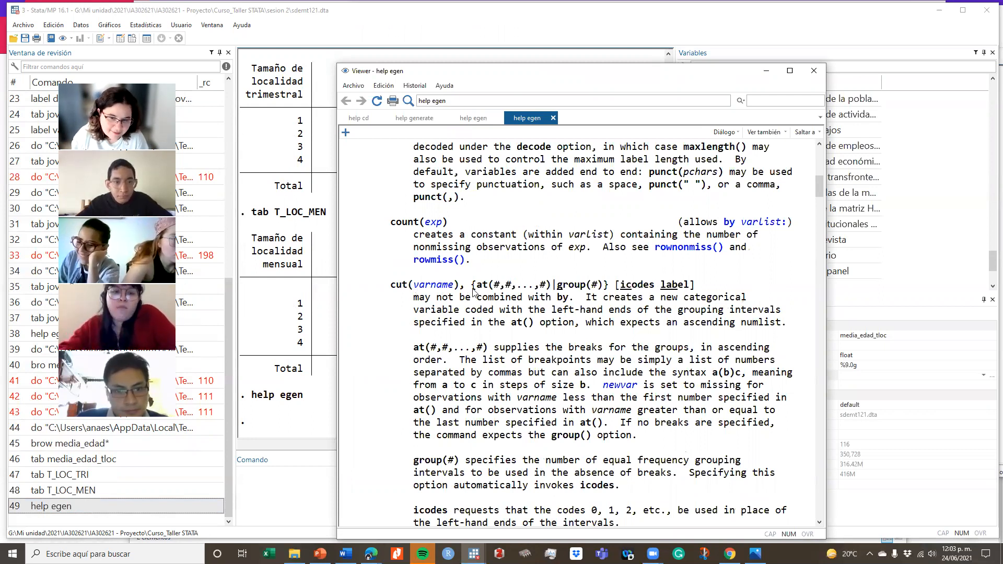
left_click_drag(477, 284, 698, 290)
scroll(604, 375, "down", 5)
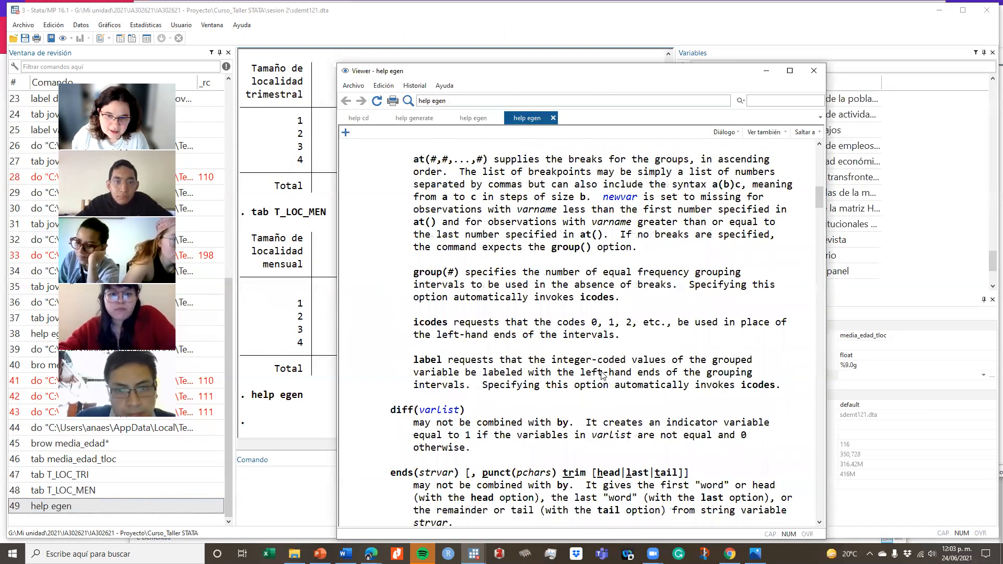
scroll(604, 375, "up", 1)
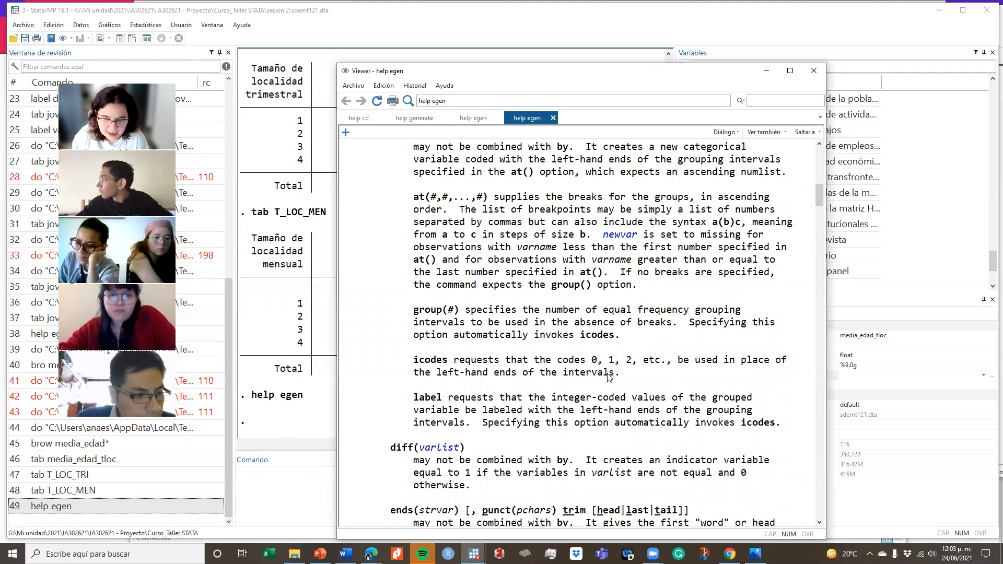
scroll(608, 375, "up", 2)
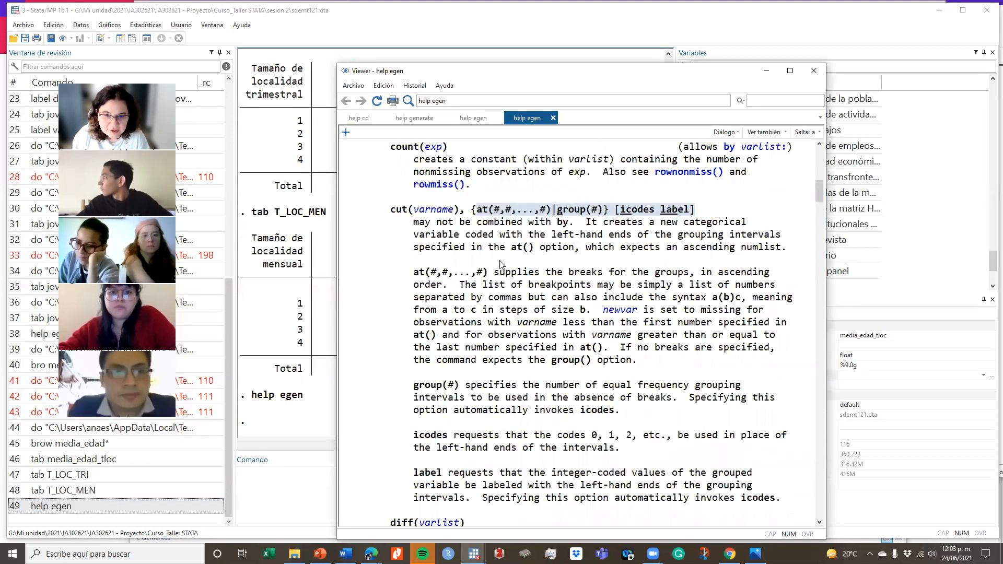
left_click(509, 228)
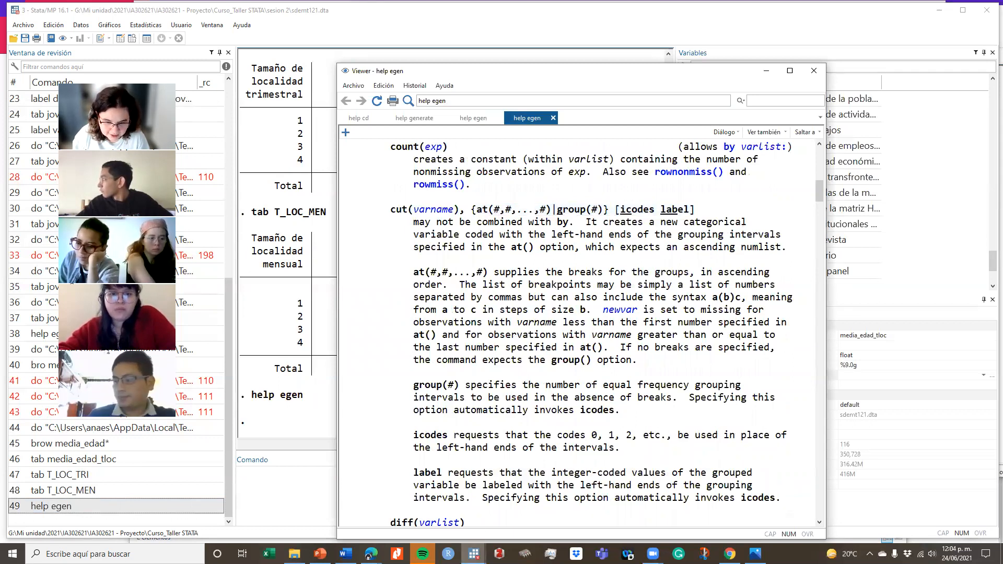
Step: Complete the eda5 line in the Día2 do-file with the option at(0(5)100) and run only that line
mouse_move(474, 554)
left_click(580, 517)
type("at(0(")
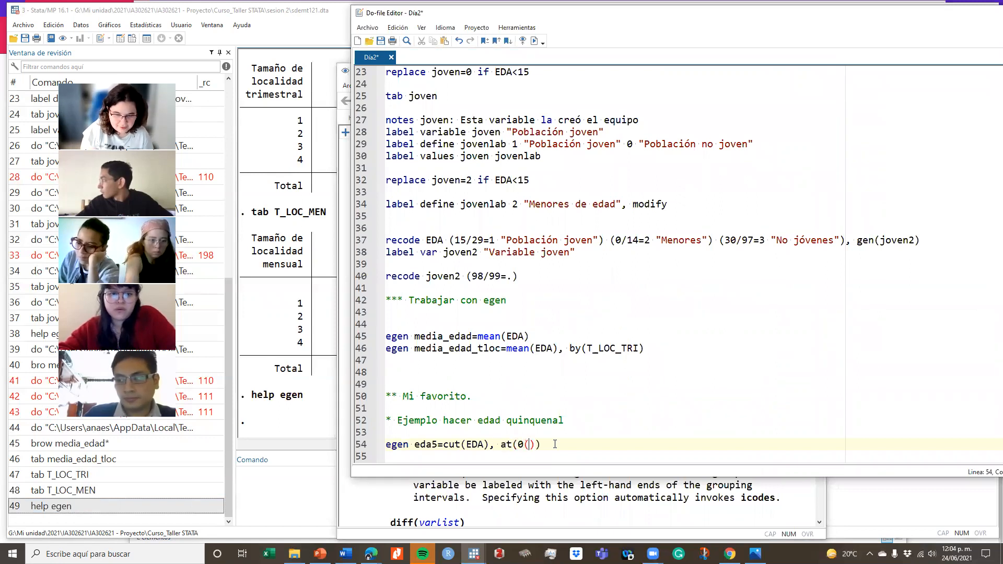
type("5")
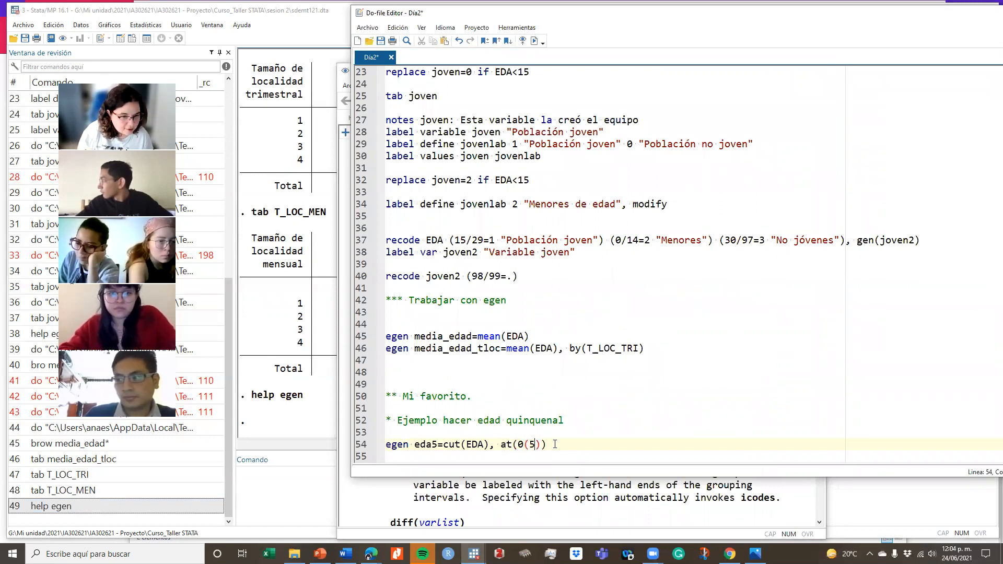
type(")")
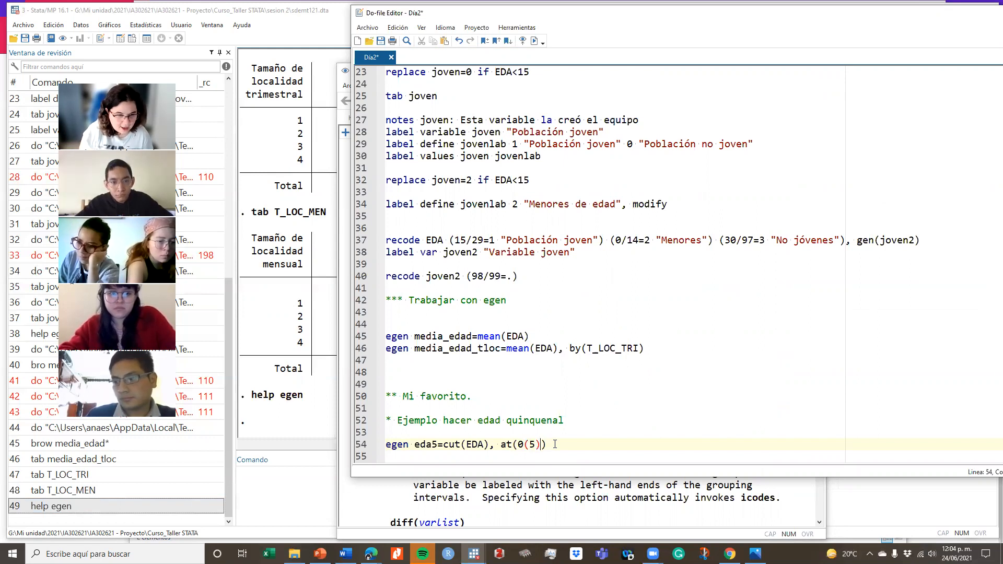
type("100")
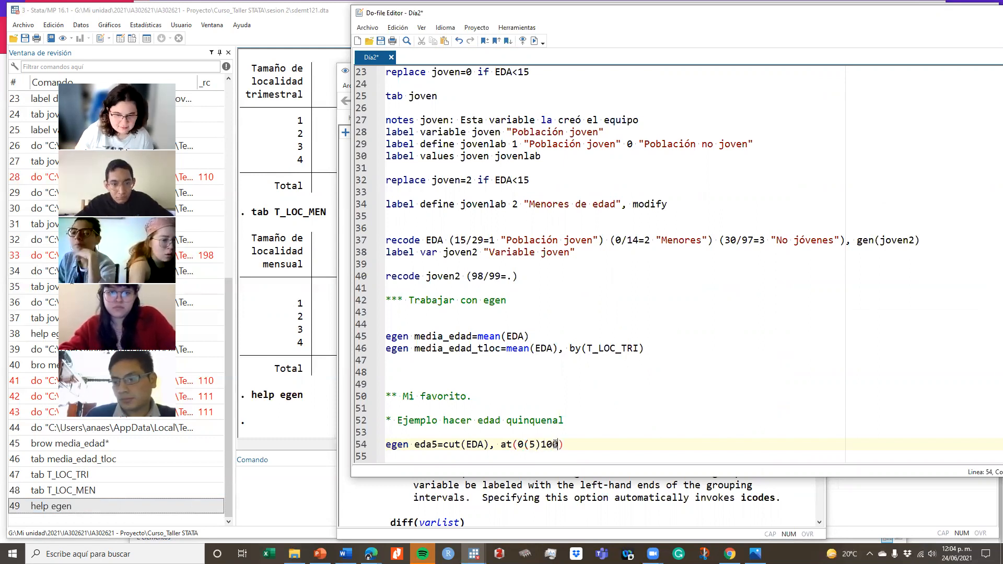
triple_click(555, 444)
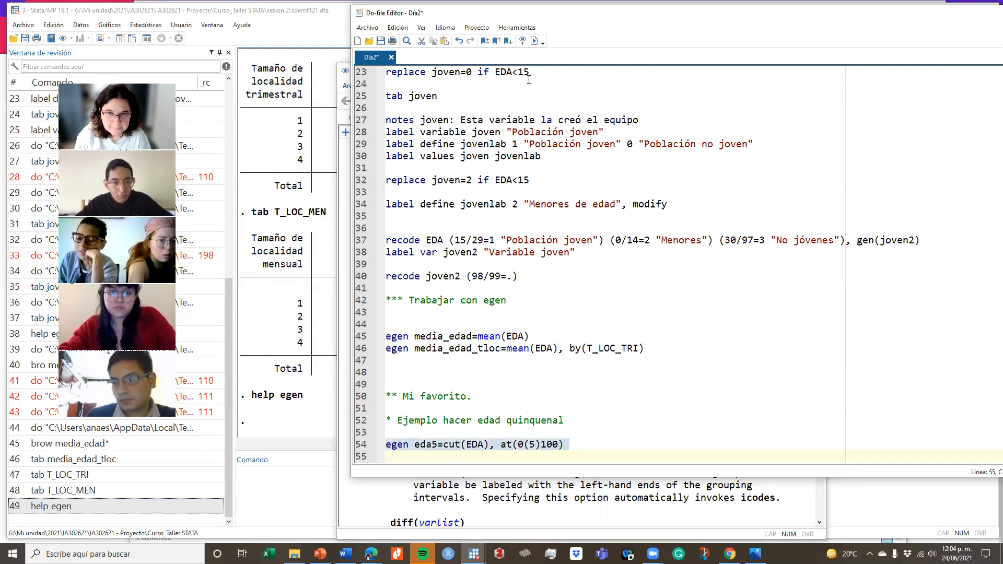
left_click(535, 43)
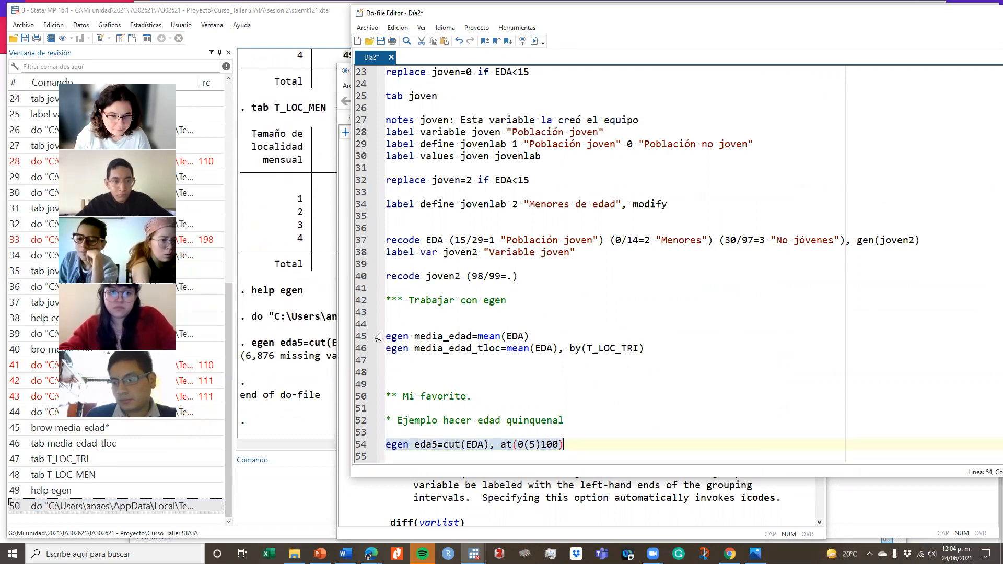
Step: Tabulate eda5 from the command line to check the five-year age groups
left_click(280, 489)
type("tab edad")
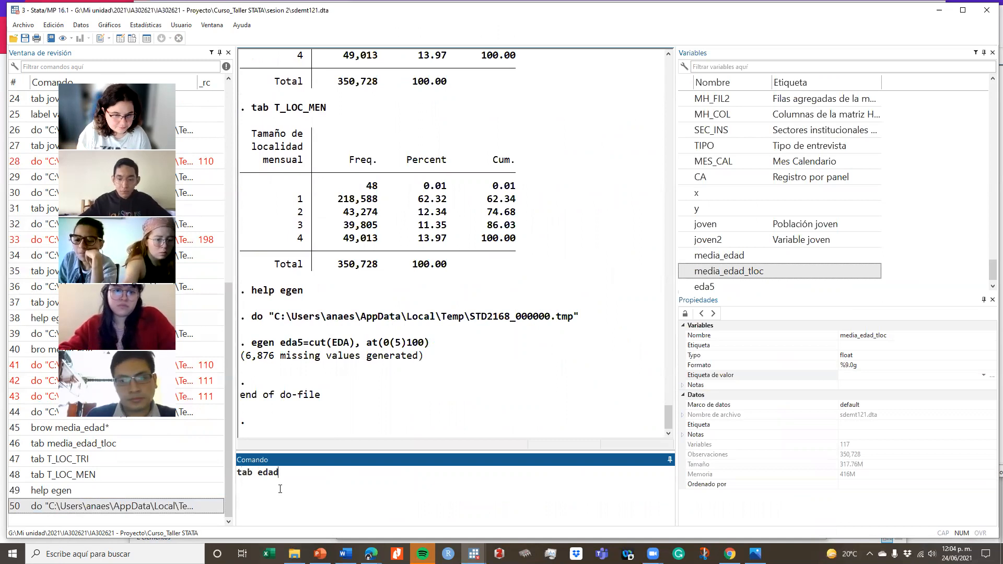
key("BackSpace")
type("5")
key("Return")
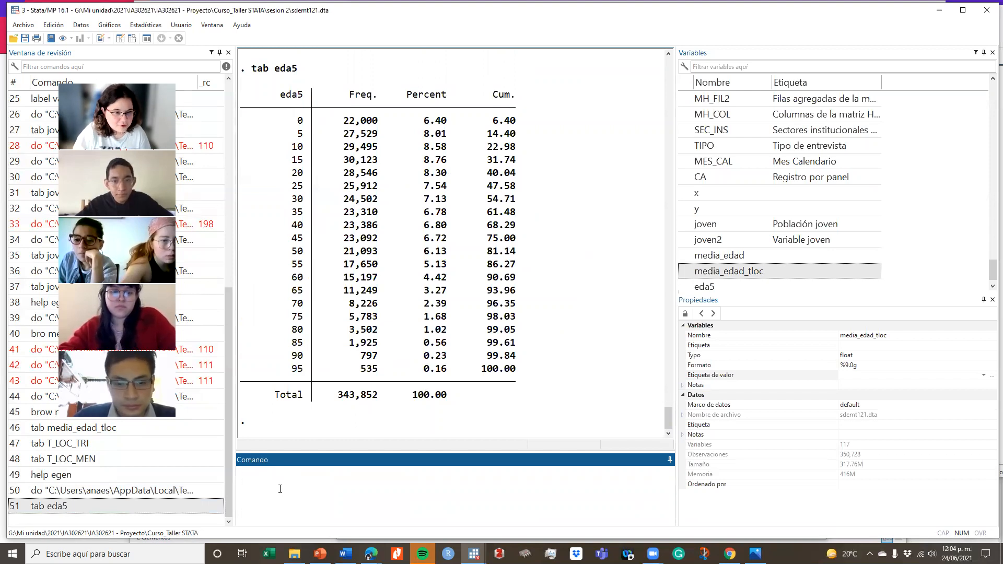
Step: Return to the Día2 do-file and highlight the joven2 recode and label lines for comparison with cut
left_click(473, 553)
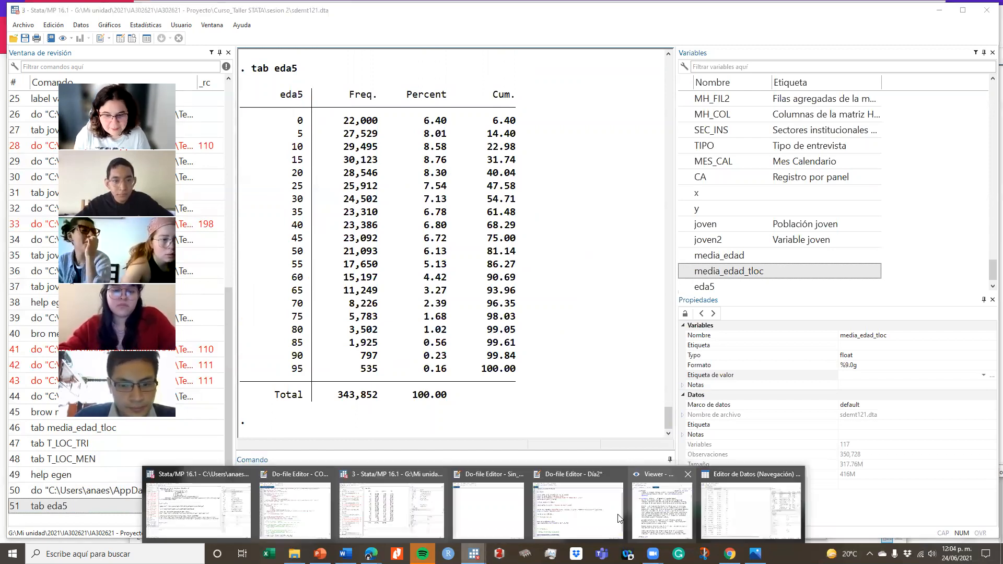
left_click(577, 514)
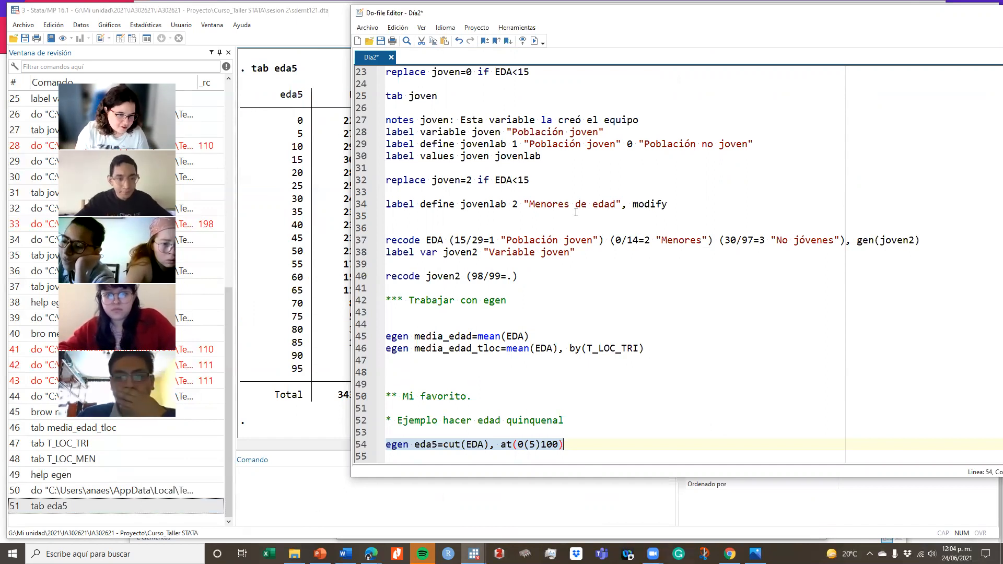
left_click_drag(494, 221, 649, 288)
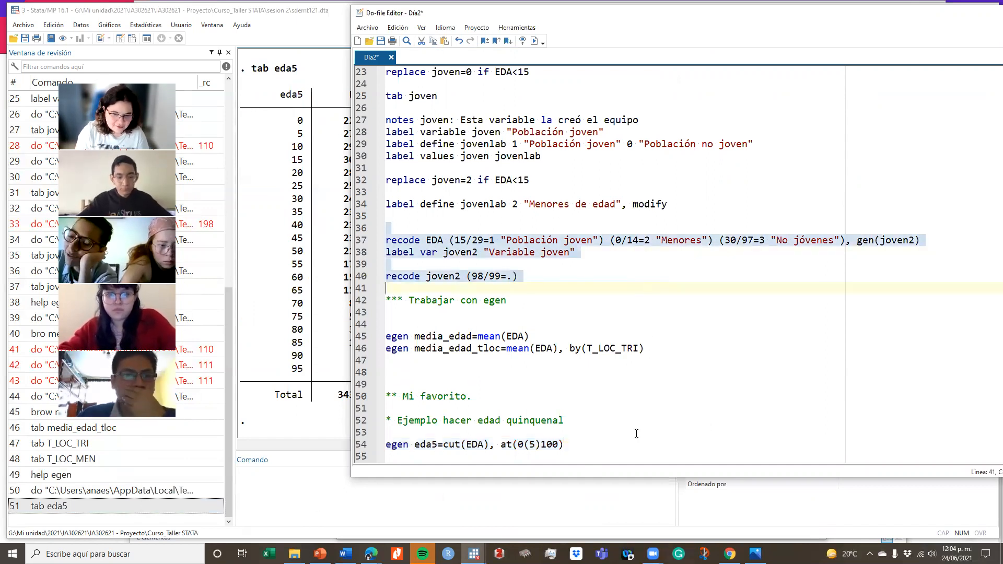
Step: Add a line below the eda5 command in the do-file reading egen eda10=cut(EDA), at()
left_click(609, 446)
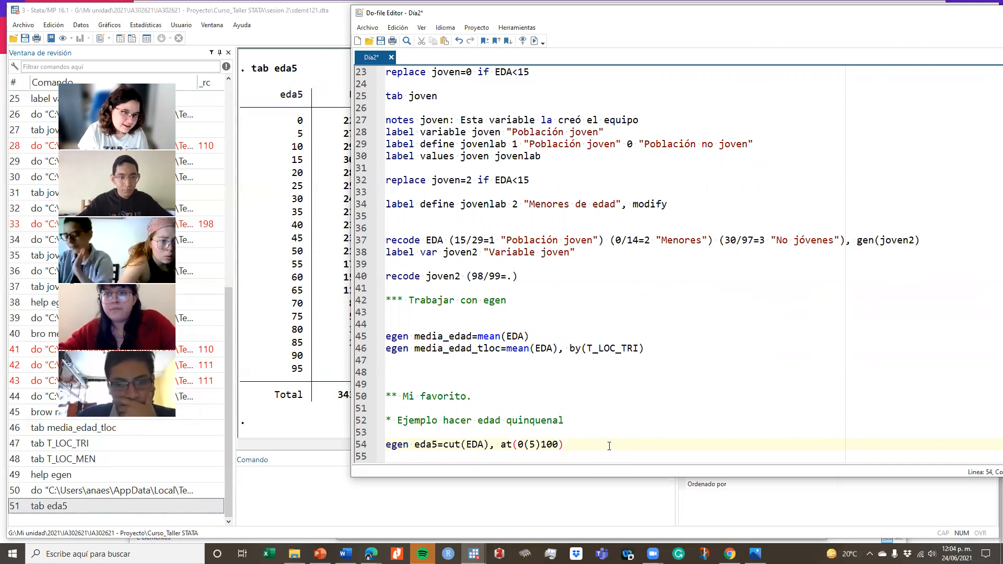
key("Return")
type("egen ")
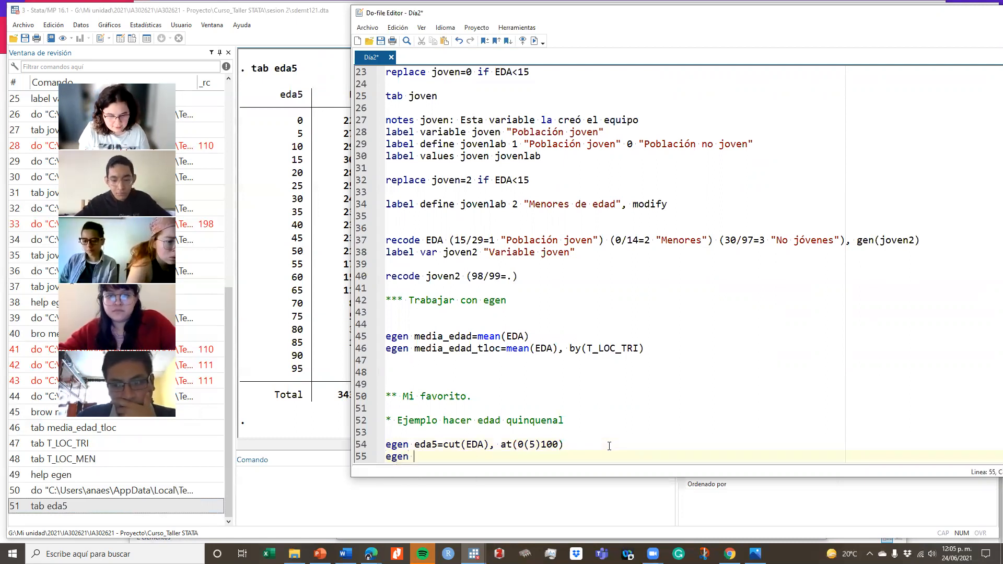
type("eda10")
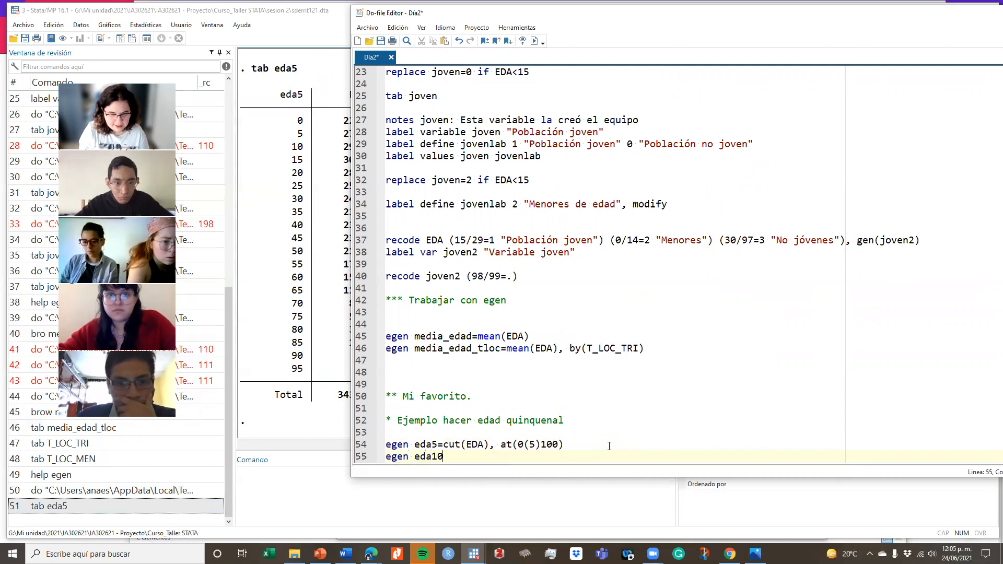
type("=cut")
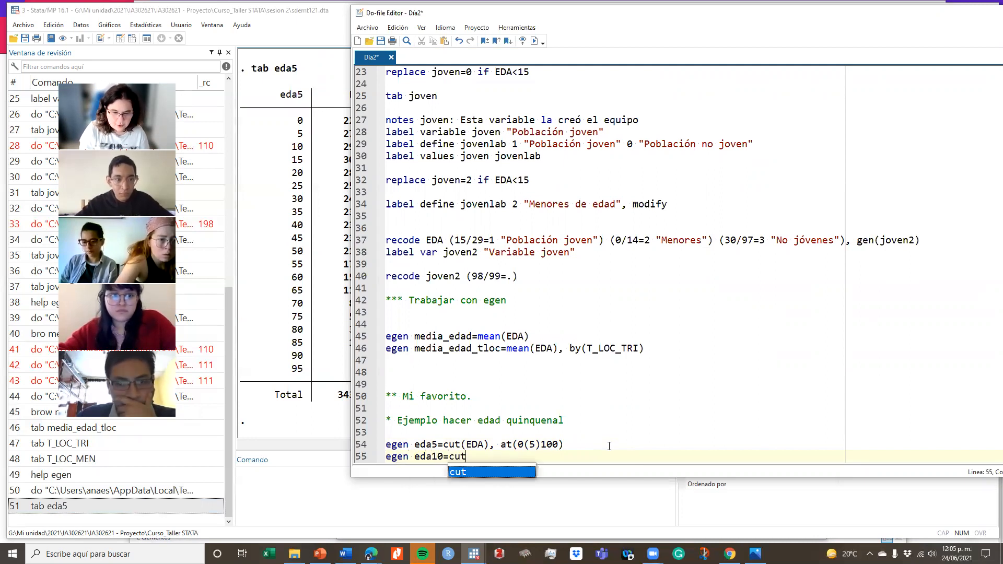
type("(EDA),")
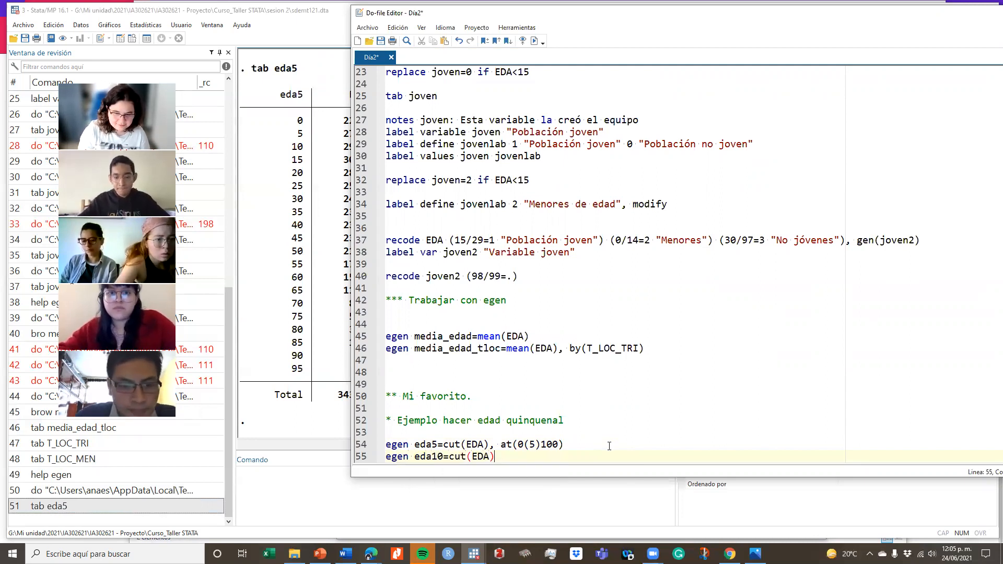
type(" at")
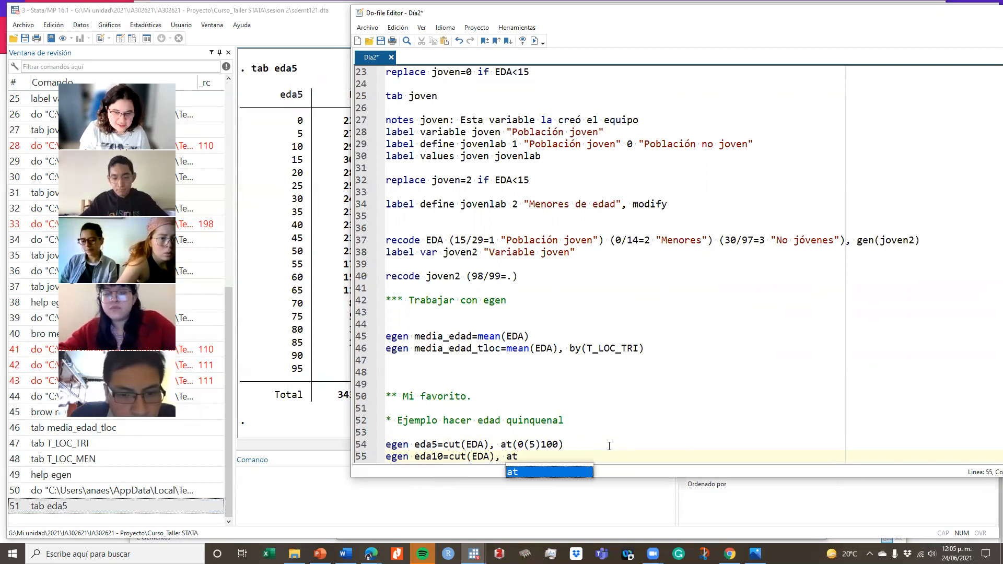
type("(")
Step: Fill in the eda10 line's at() option with 0(10)100, following the eda5 pattern, and run only that line
left_click(544, 445)
left_click_drag(543, 445, 562, 446)
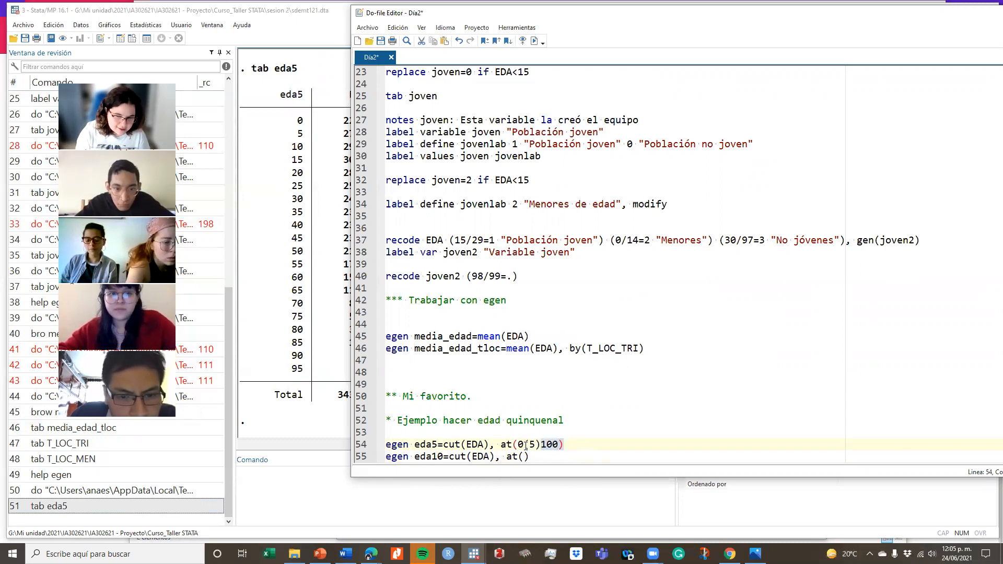
left_click(538, 446)
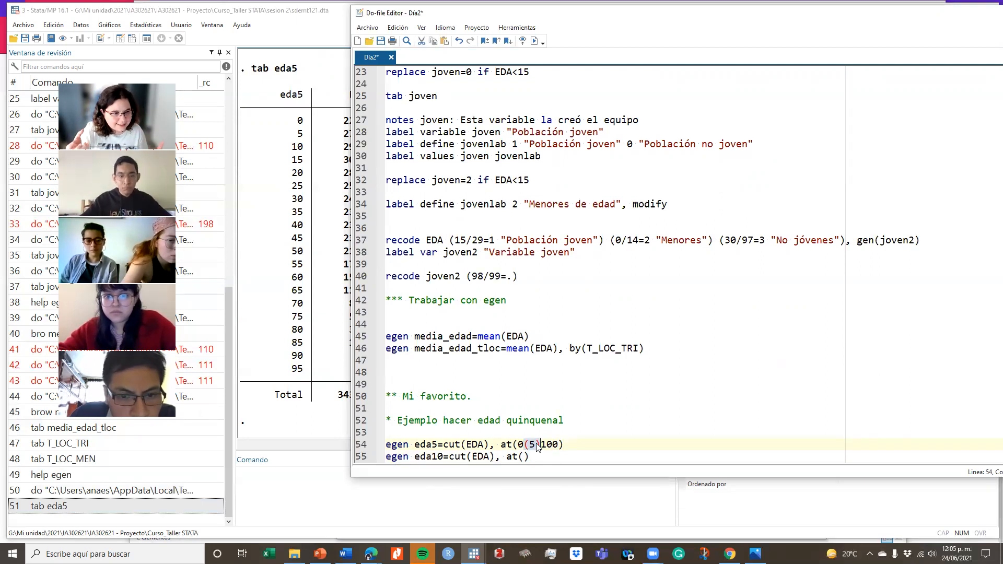
left_click(530, 456)
type("0(10)")
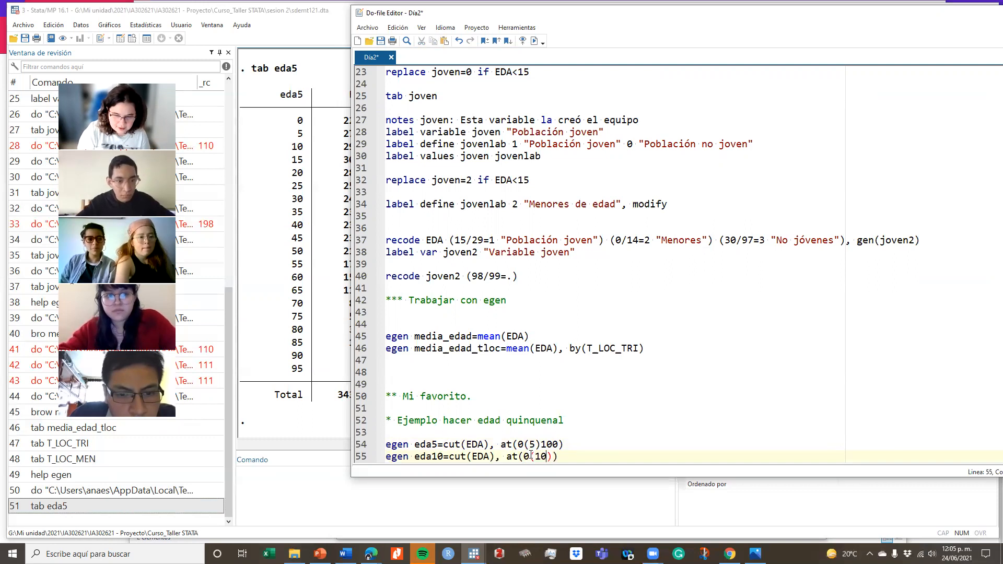
type("100")
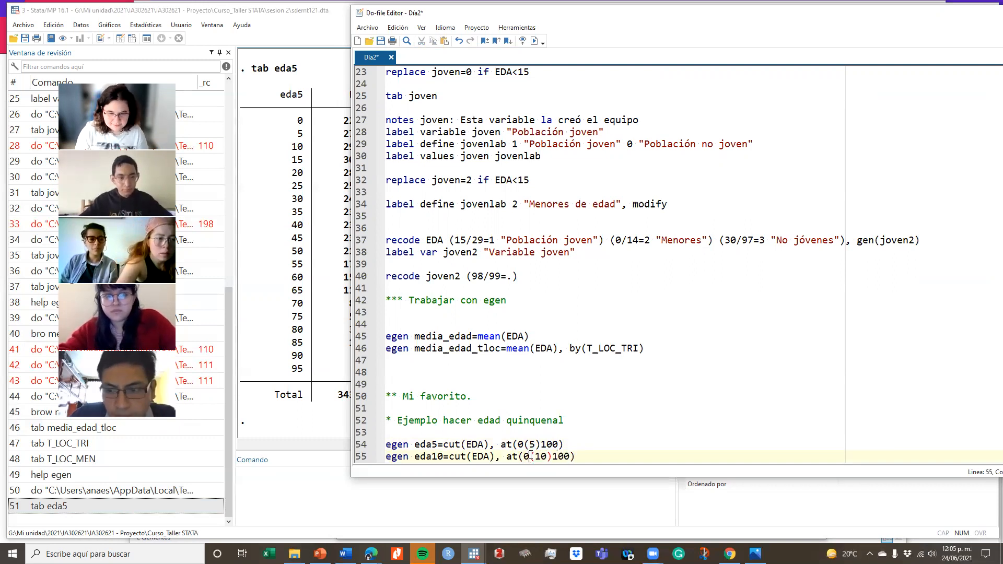
triple_click(531, 454)
left_click(533, 40)
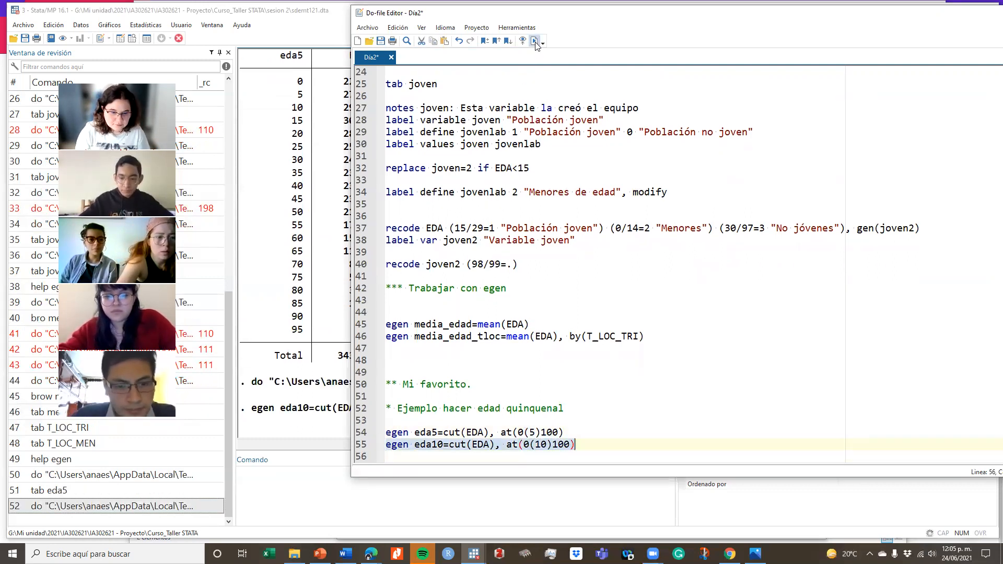
Step: Tabulate eda10 from the command line to check the ten-year age groups
left_click(322, 502)
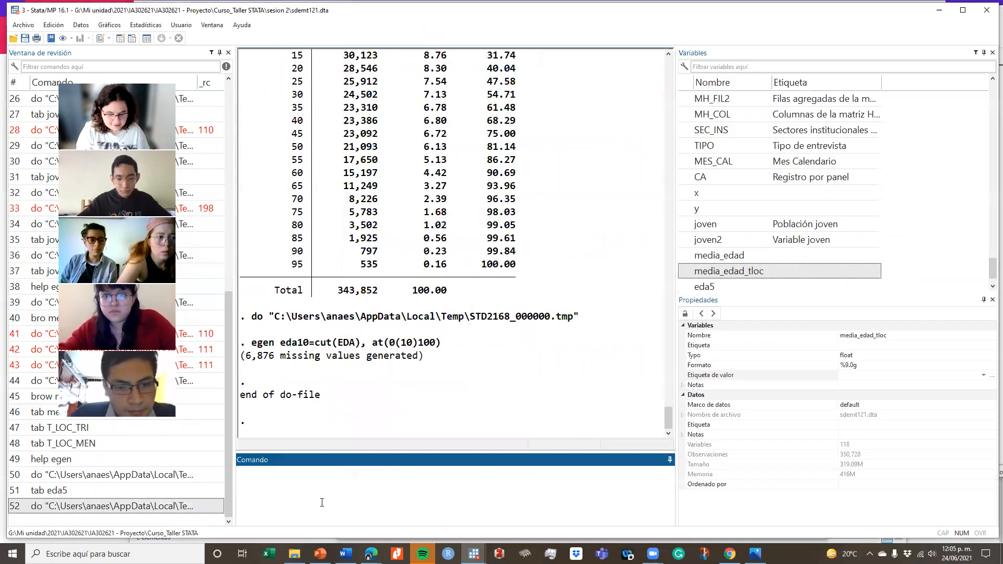
type("tab")
key("BackSpace")
key("BackSpace")
key("BackSpace")
type("tab edad")
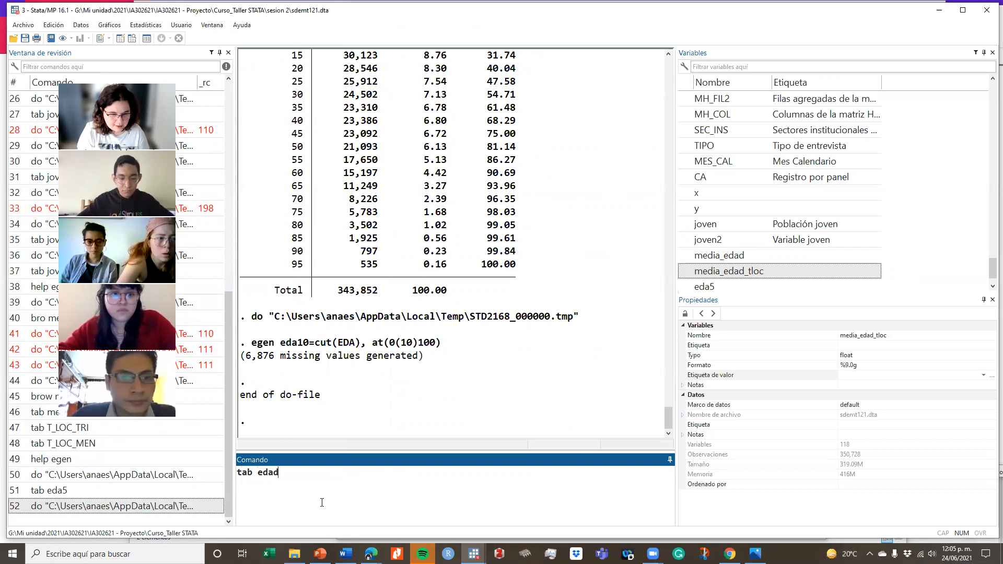
key("BackSpace")
type("10")
key("Return")
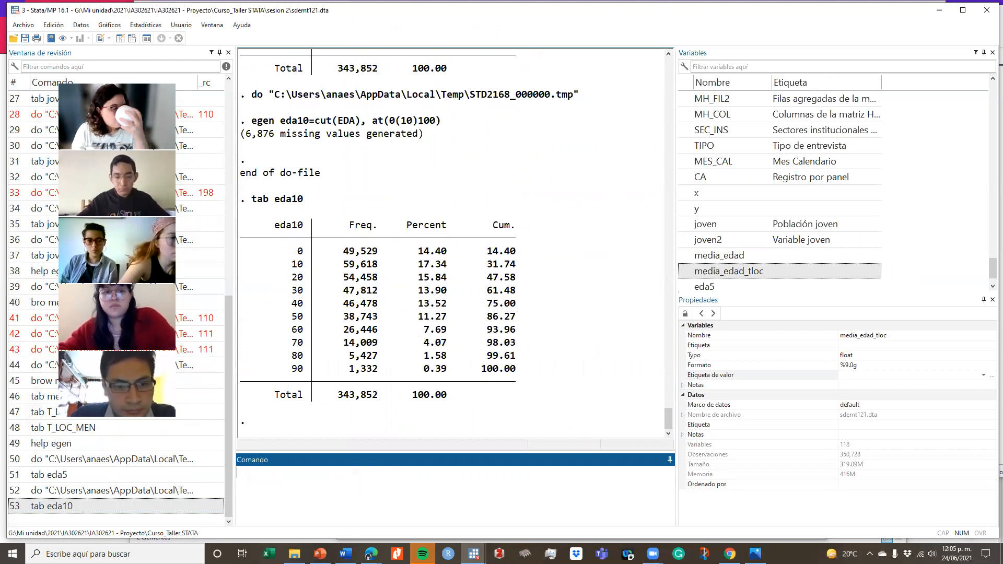
Step: Return to the Día2 do-file and remove two of the blank lines above the "** Mi favorito." comment
left_click(474, 554)
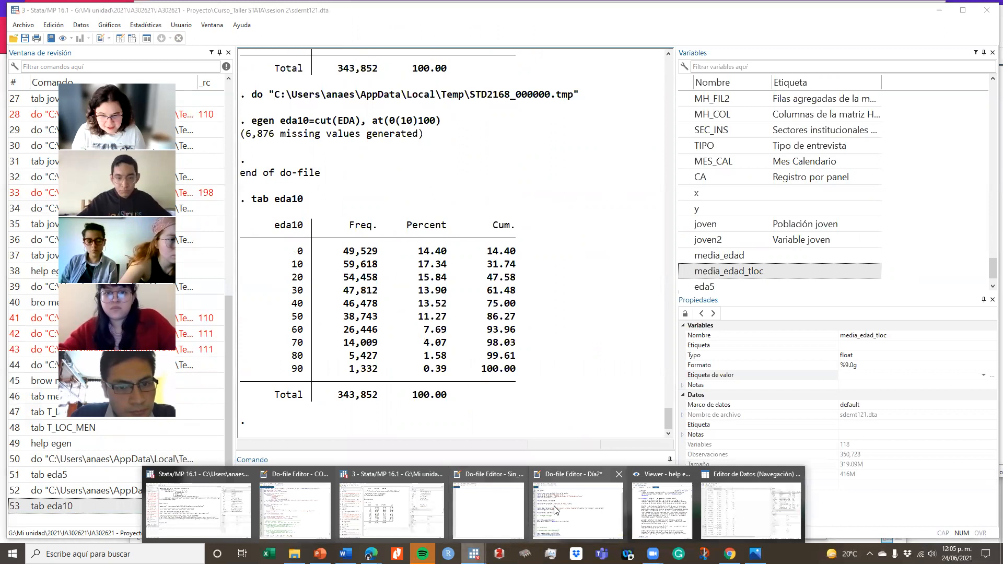
left_click(589, 509)
left_click(394, 369)
key("BackSpace")
key("BackSpace")
key("Down")
key("Down")
key("Down")
key("Down")
key("Down")
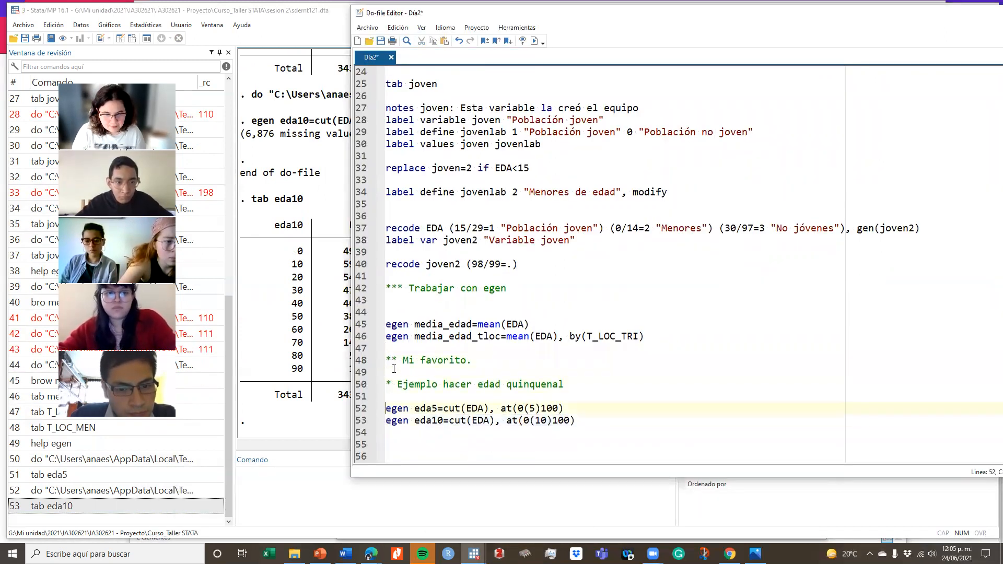
key("Down")
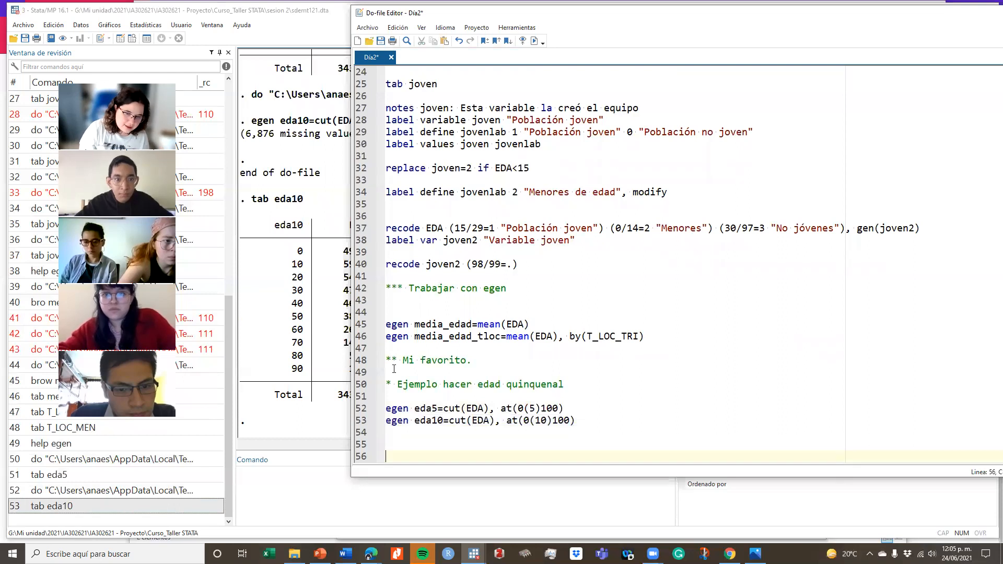
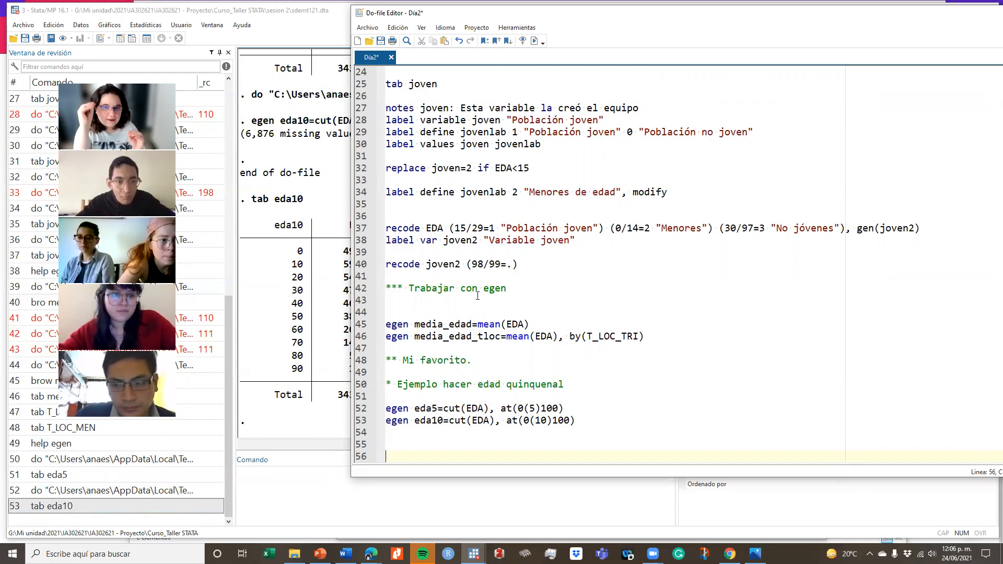
Step: Review the earlier joven code, highlighting the gen joven=. value, the jovenlab definition and the recode lines that create and clean joven2
scroll(477, 295, "up", 3)
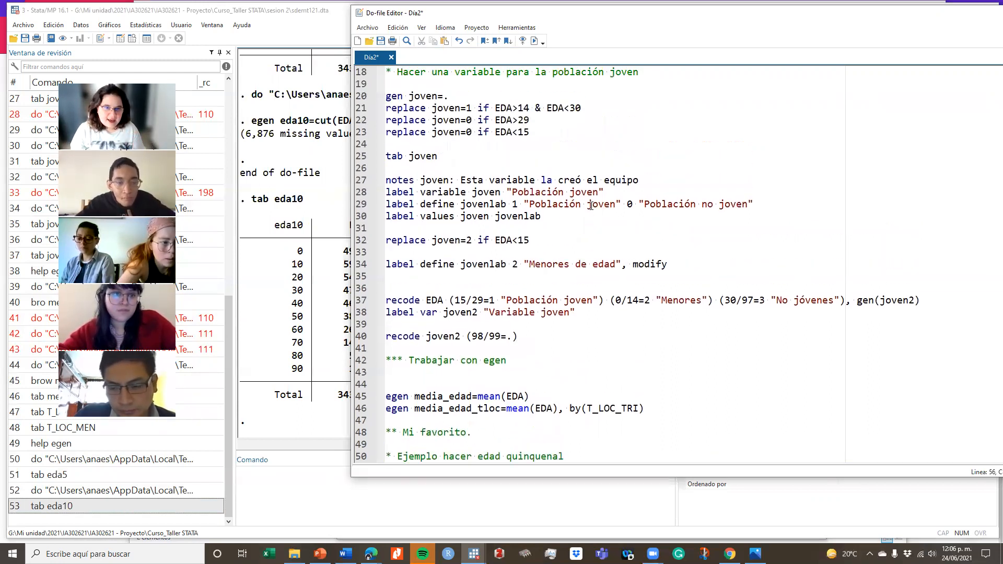
left_click(449, 121)
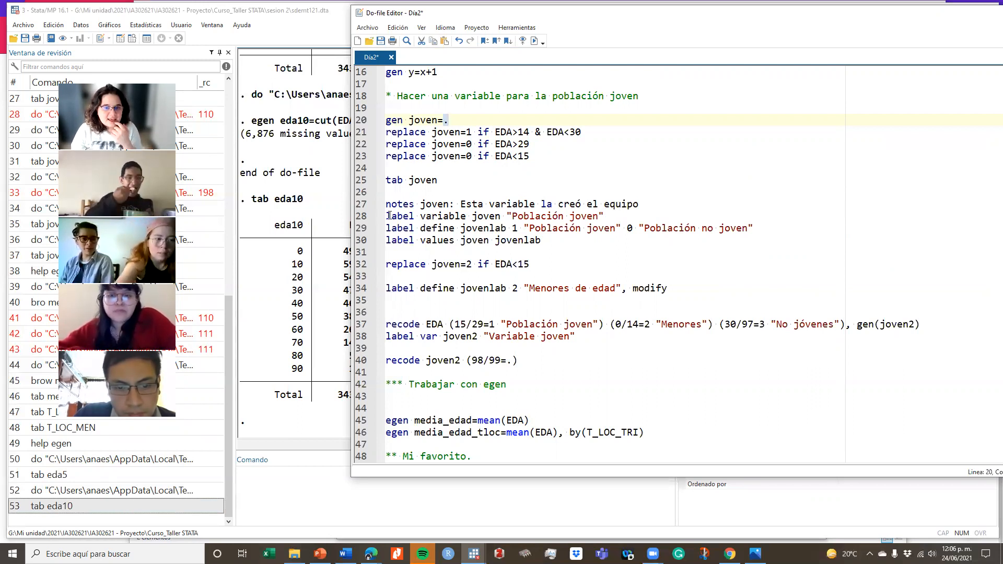
scroll(502, 250, "down", 1)
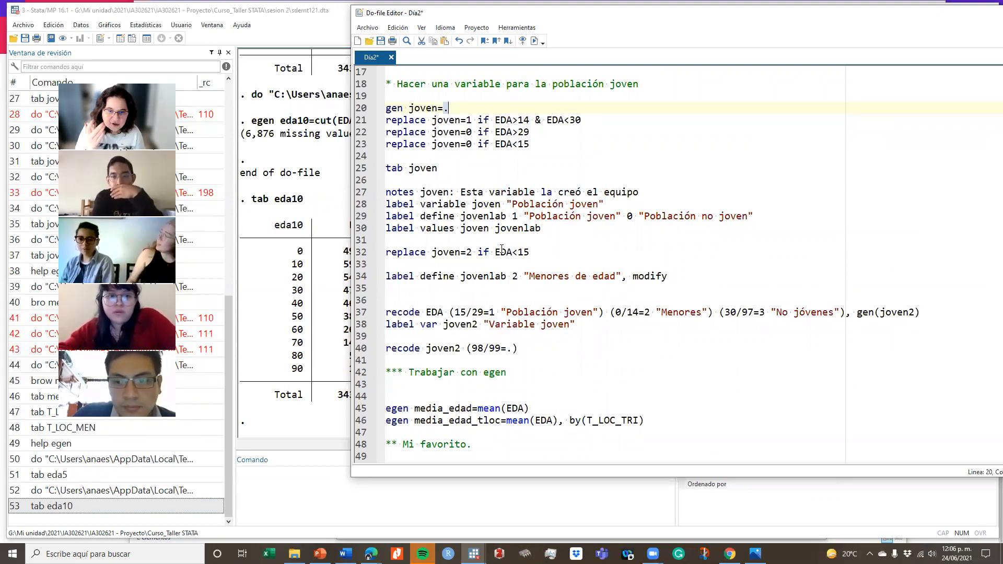
triple_click(505, 220)
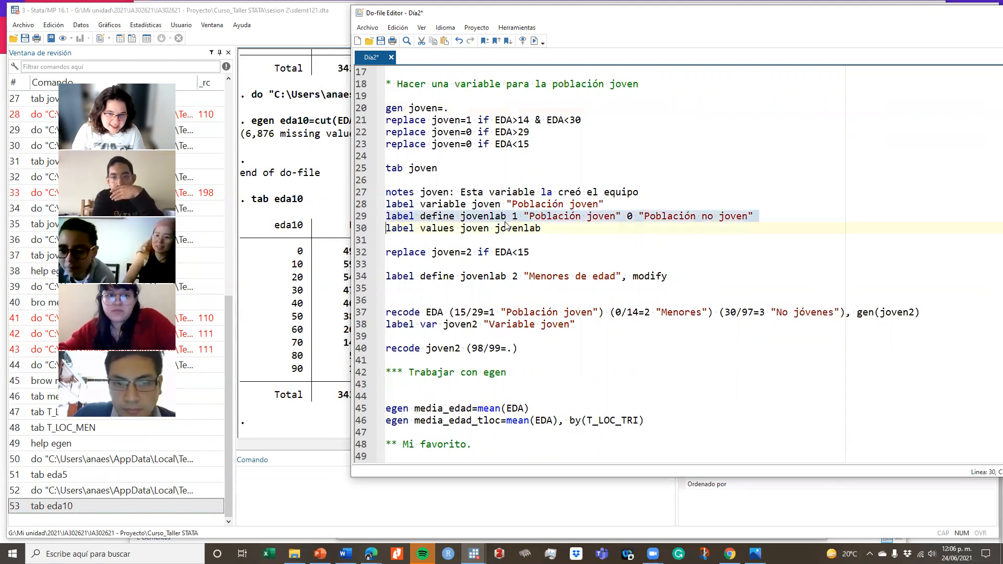
left_click(511, 298)
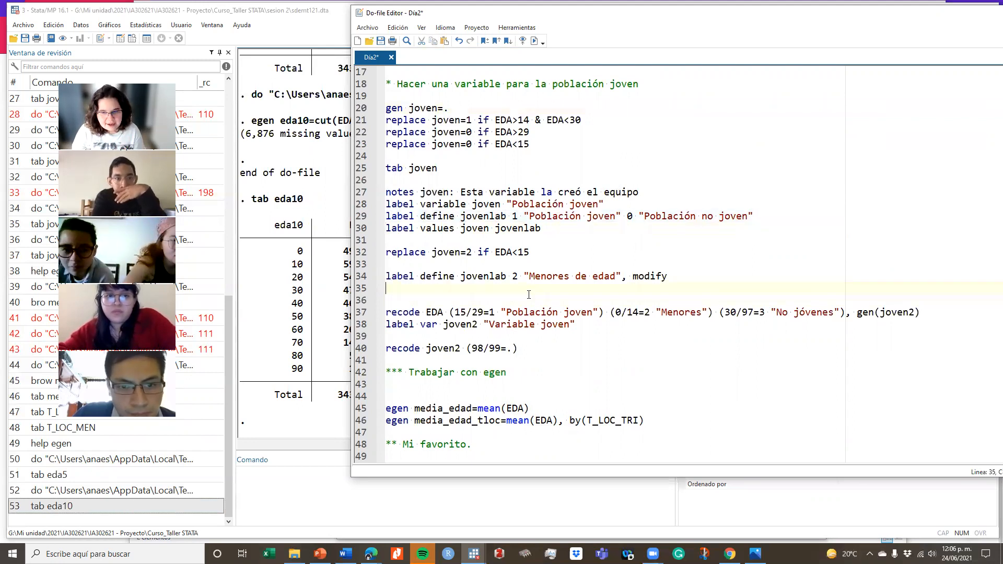
left_click_drag(529, 295, 721, 349)
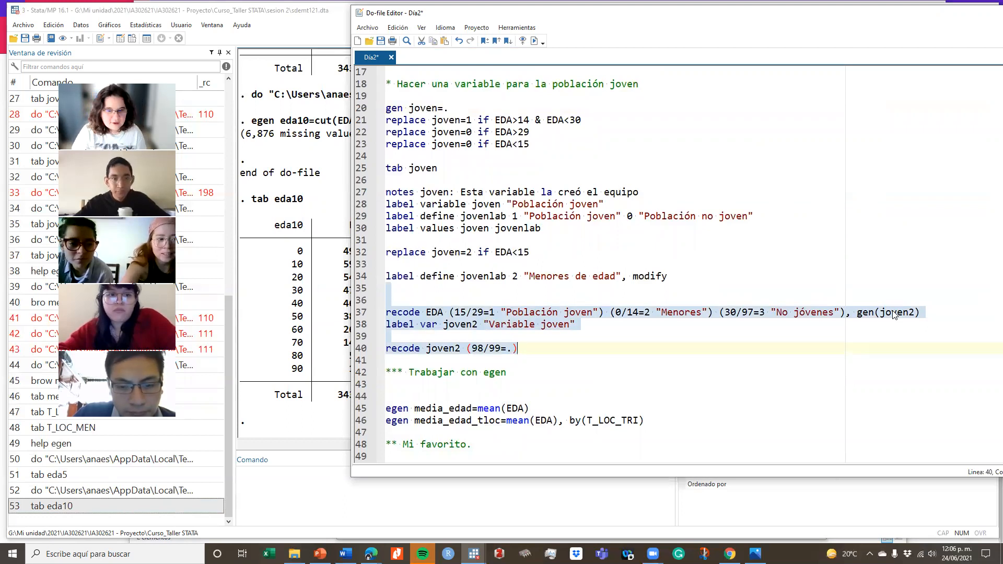
double_click(827, 316)
triple_click(826, 317)
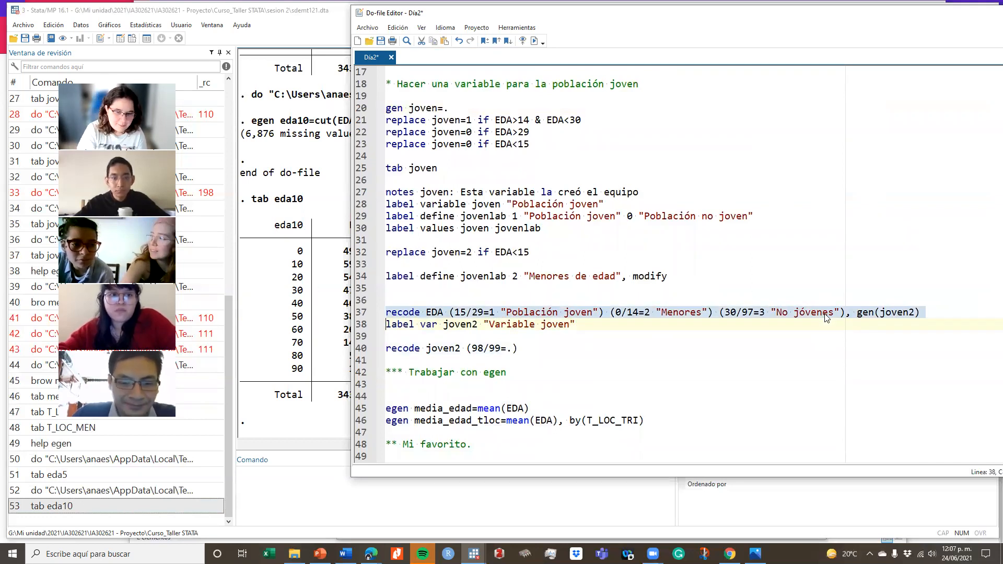
Step: Add the comment "** clonar variables" below the eda10 line, leaving a blank line after it
scroll(670, 352, "down", 2)
scroll(670, 352, "down", 2)
left_click(603, 423)
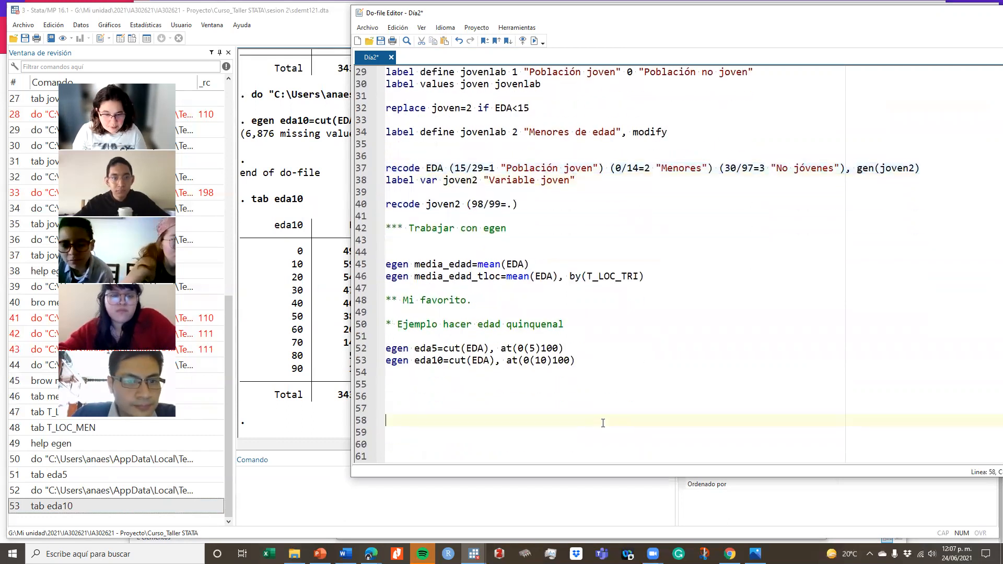
type("** clonar va")
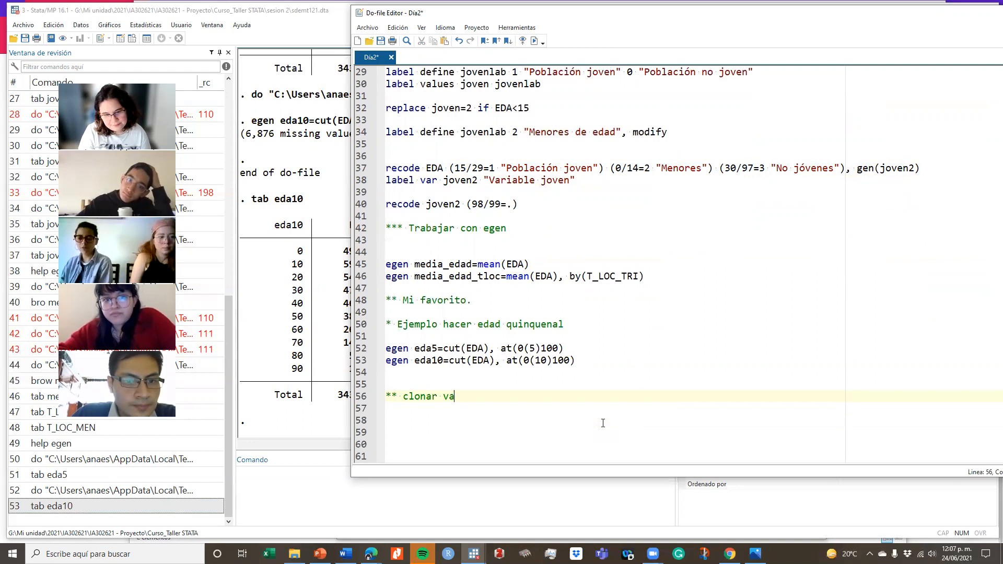
type("riables")
key("Return")
key("Return")
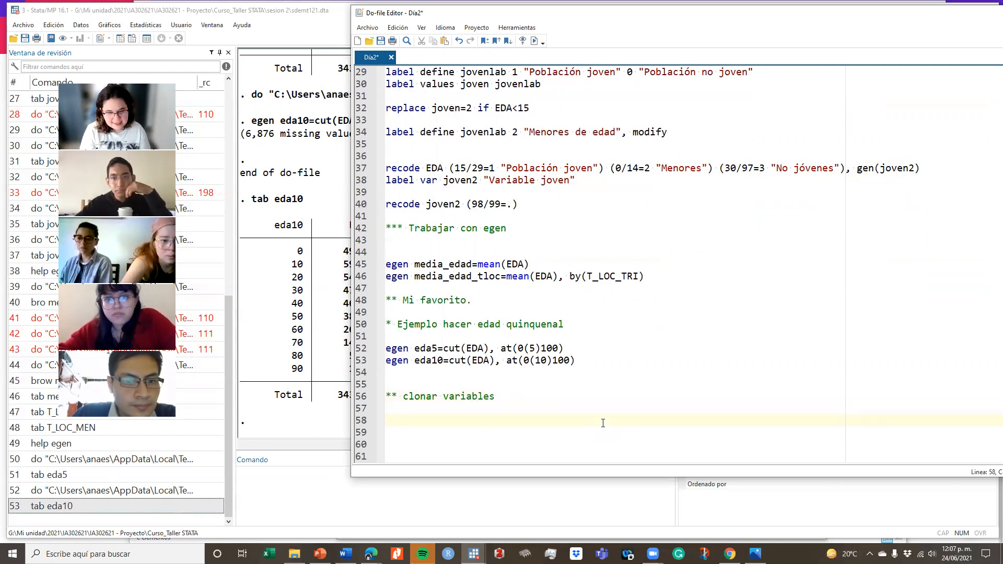
Step: Add the line gen sex2=SEX under the "** clonar variables" comment and run only that line
type("gen ses")
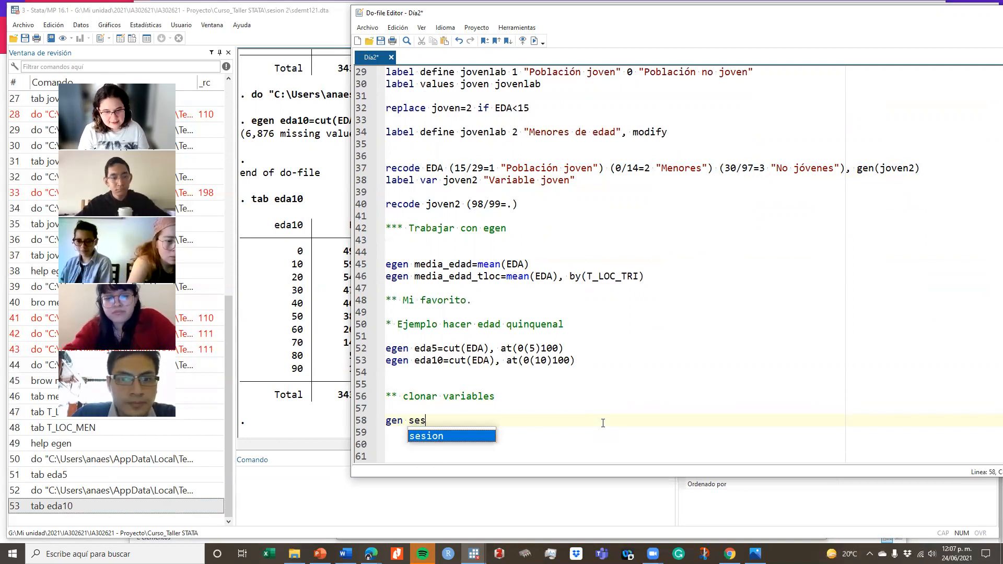
key("BackSpace")
type("x2=")
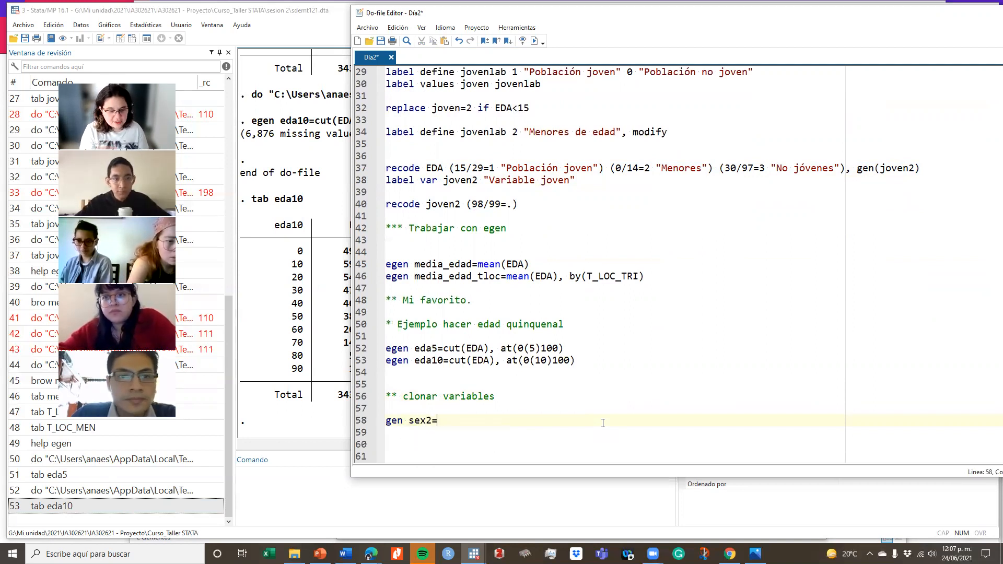
type("SEX")
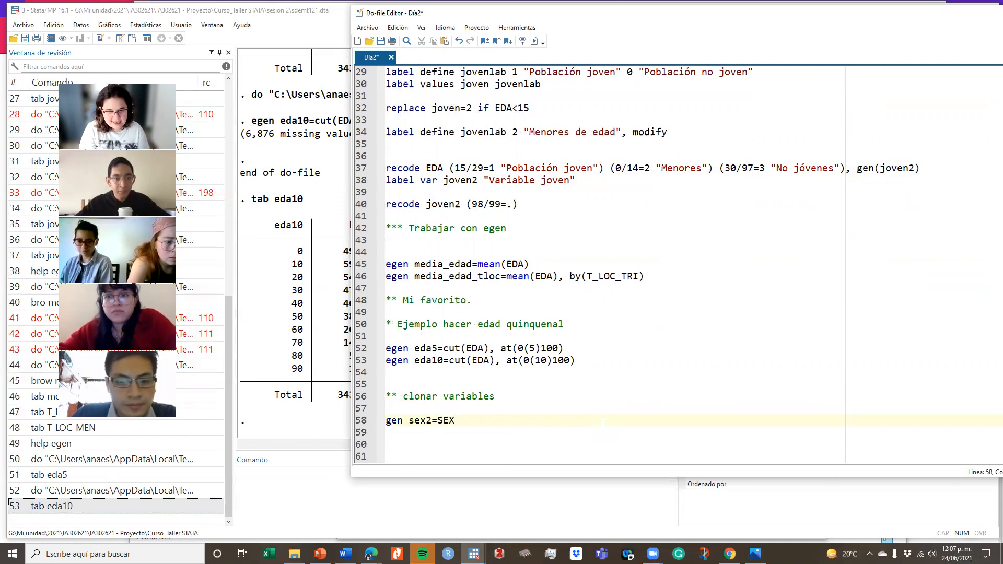
triple_click(490, 422)
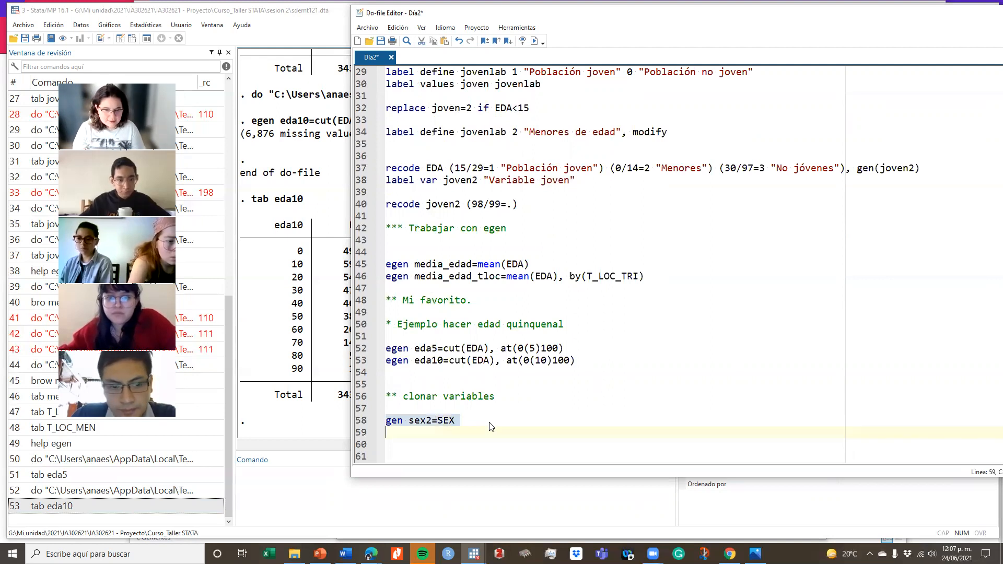
left_click(534, 46)
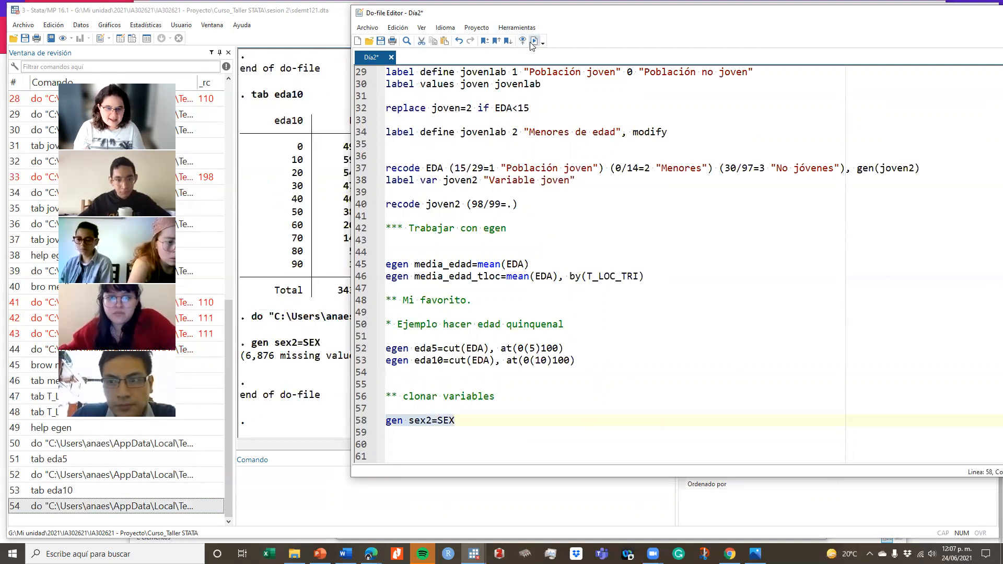
Step: From the main Stata window, run describe SEX sex2 and highlight the sex2 row in the resulting table
left_click(324, 340)
left_click(369, 490)
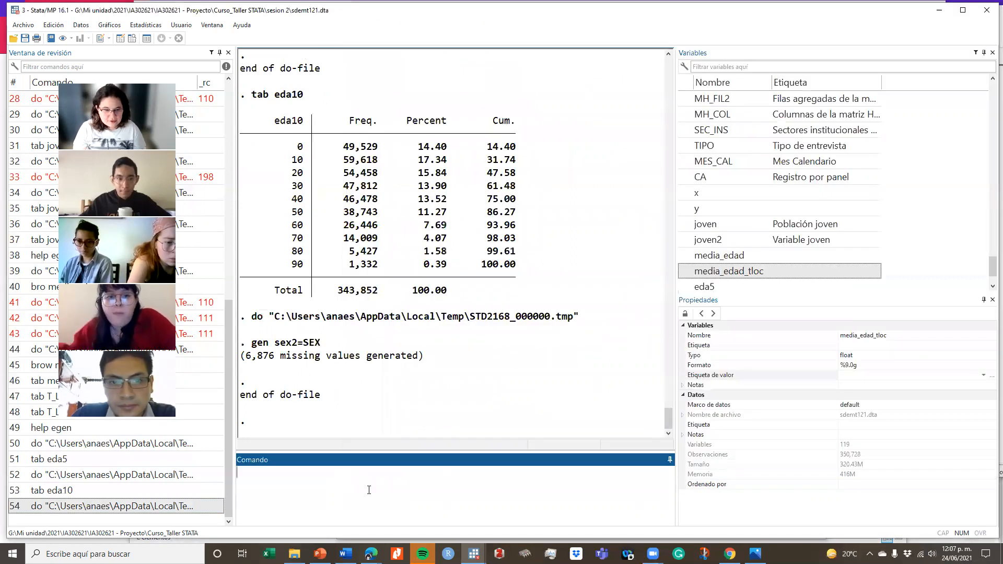
type("descrive ")
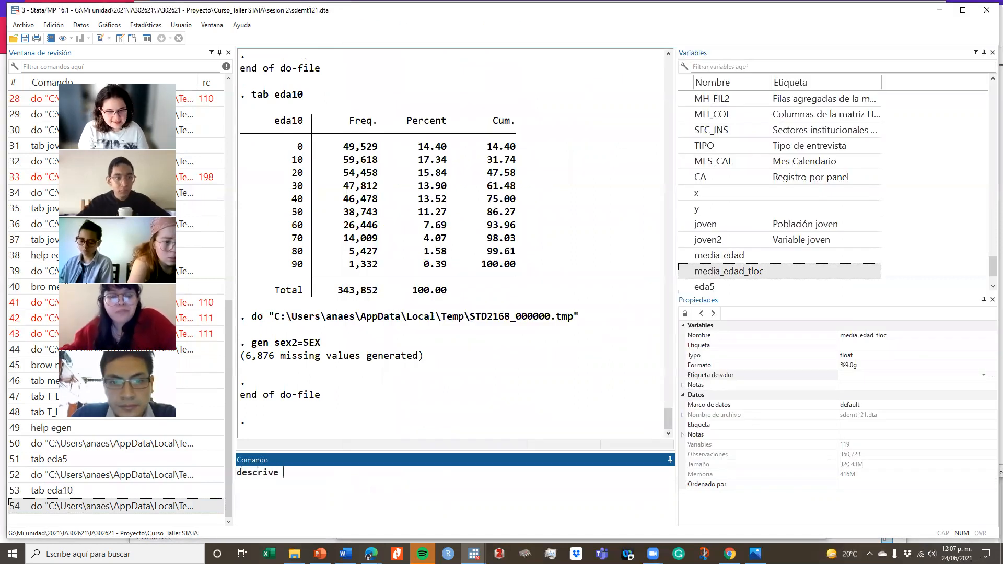
type("SEX sex2")
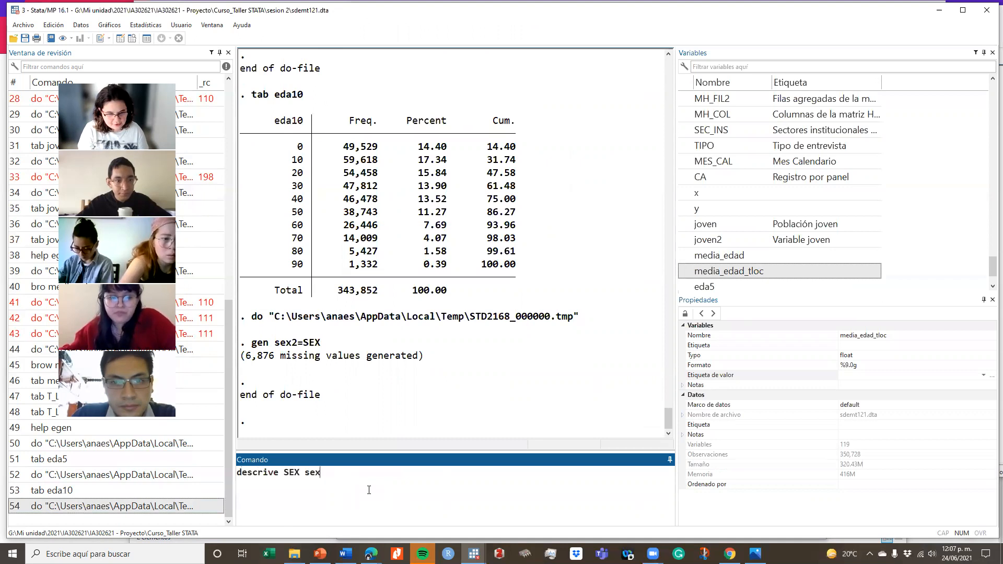
key("Return")
left_click(152, 506)
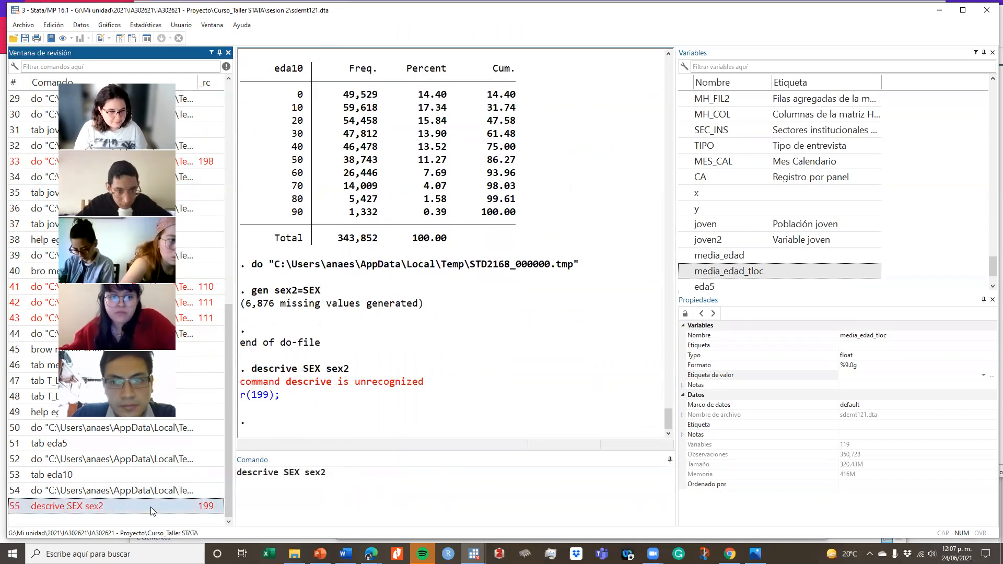
left_click(276, 472)
key("BackSpace")
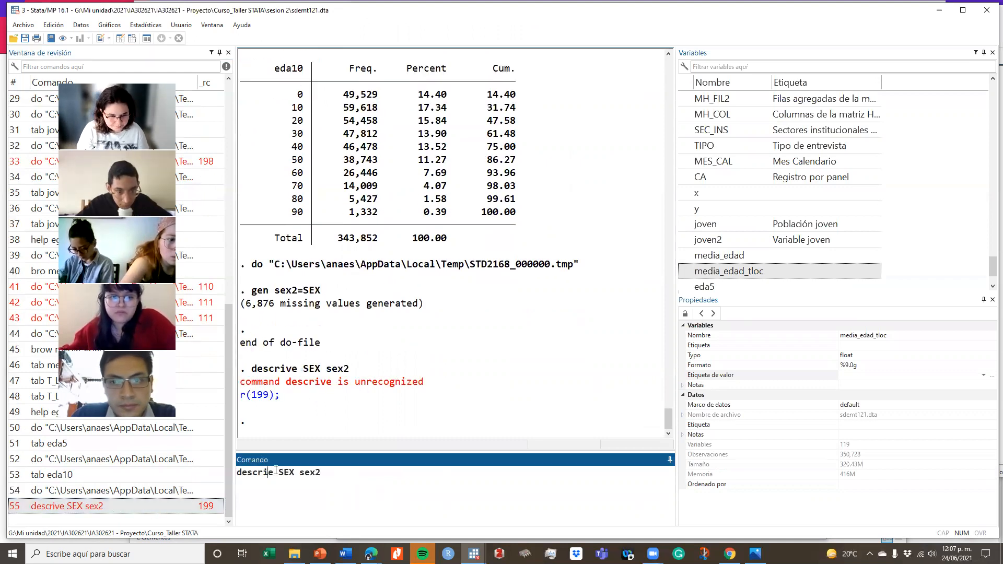
type("b")
key("Return")
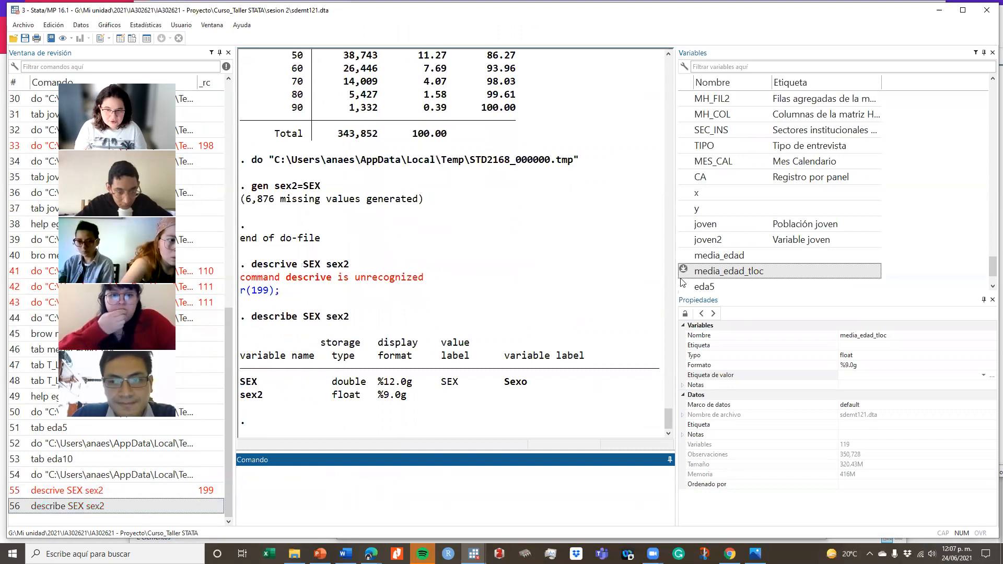
left_click_drag(680, 278, 757, 279)
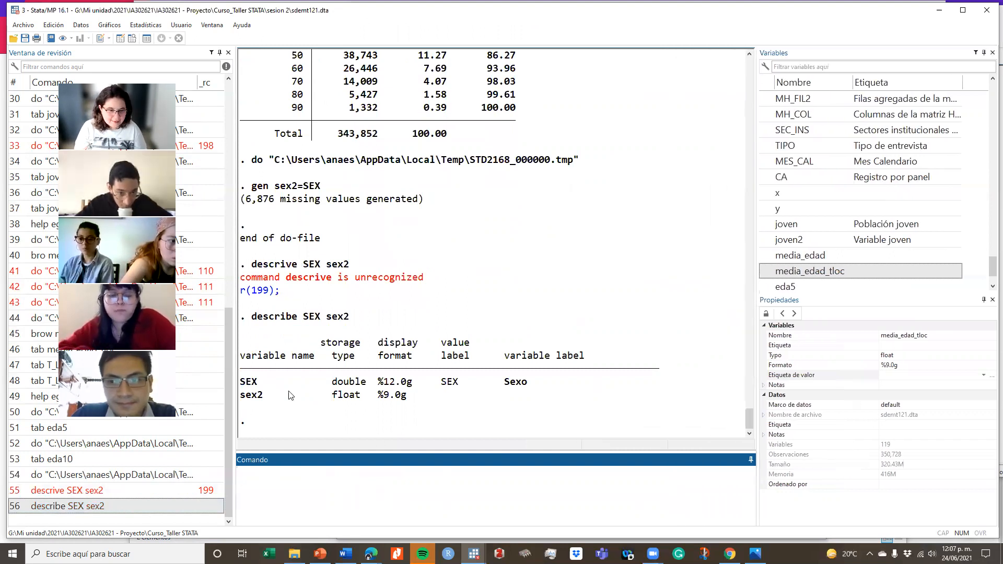
left_click_drag(240, 396, 559, 406)
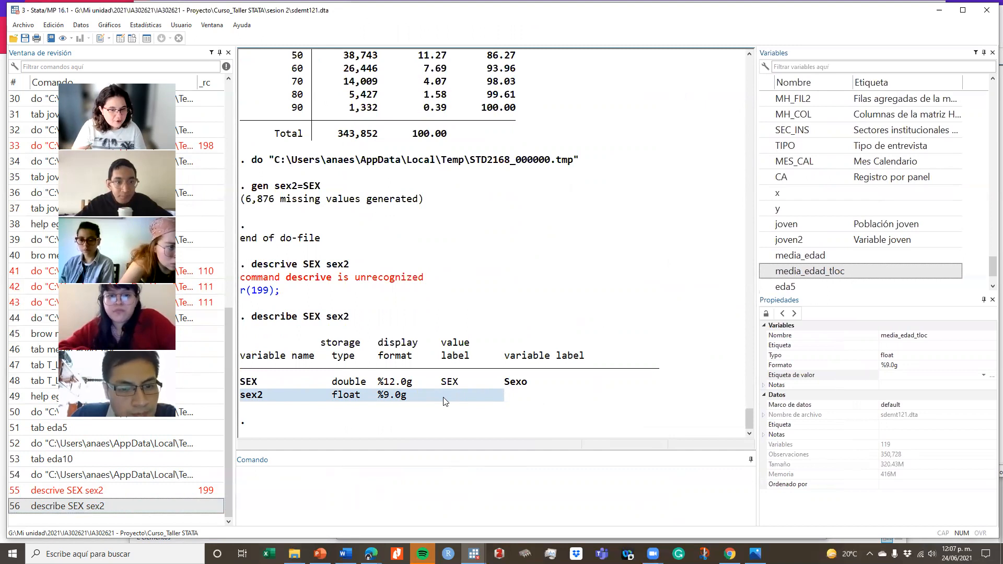
Step: Return to the Día2 do-file and start a clonevar command on line 60, leaving a blank line below gen sex2=SEX
left_click(474, 554)
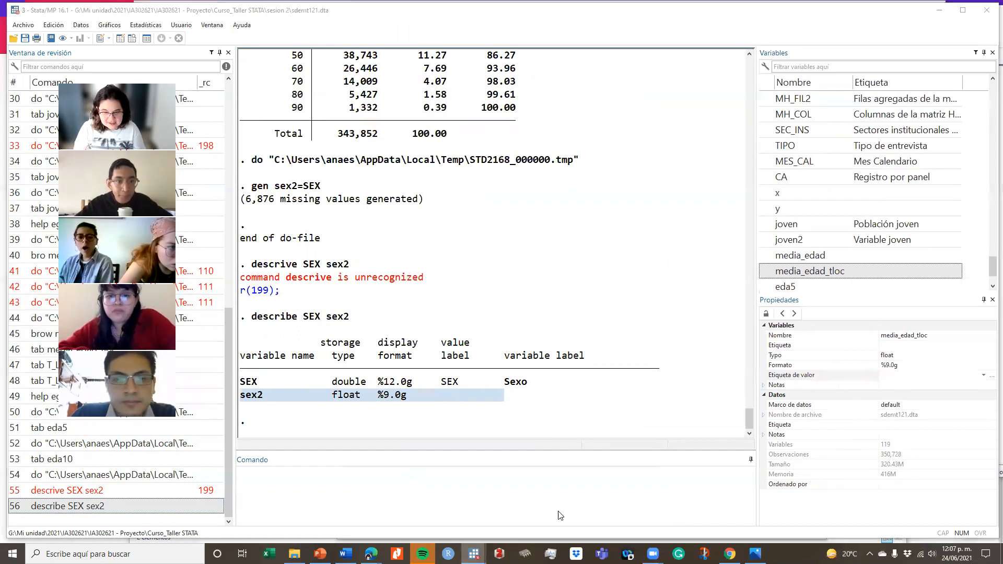
left_click(577, 510)
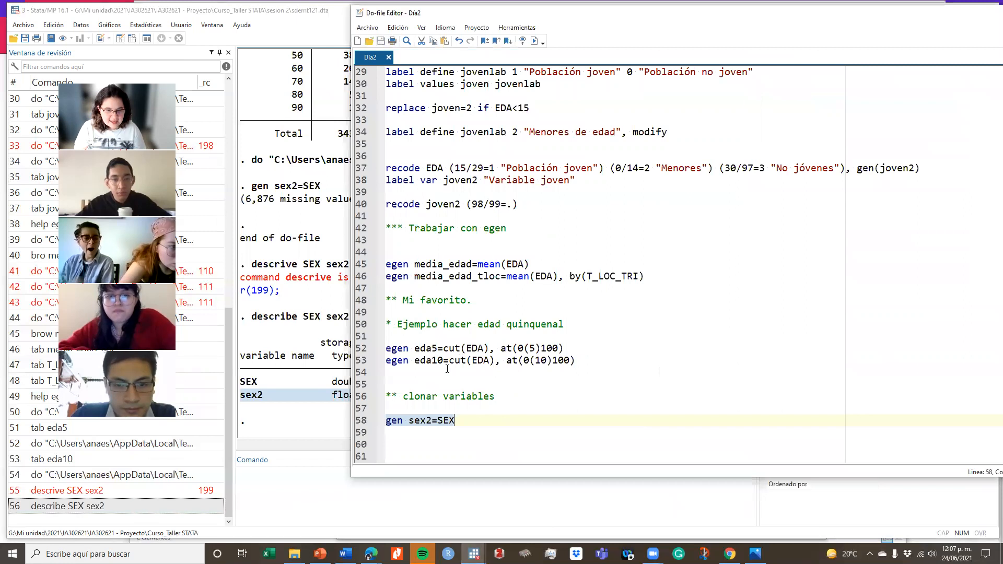
left_click(410, 431)
key("Return")
type("clena")
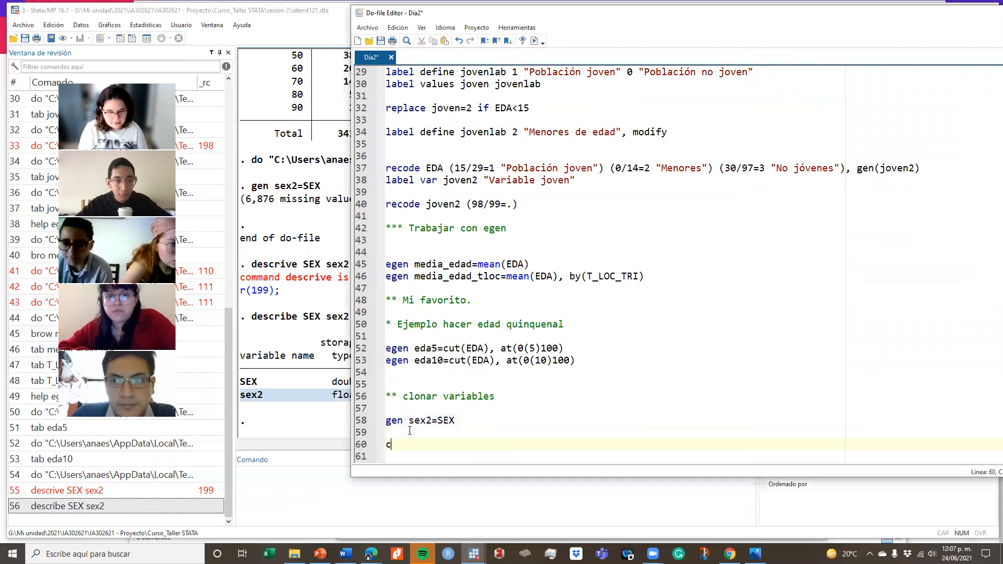
key("BackSpace")
key("BackSpace")
key("BackSpace")
type("one")
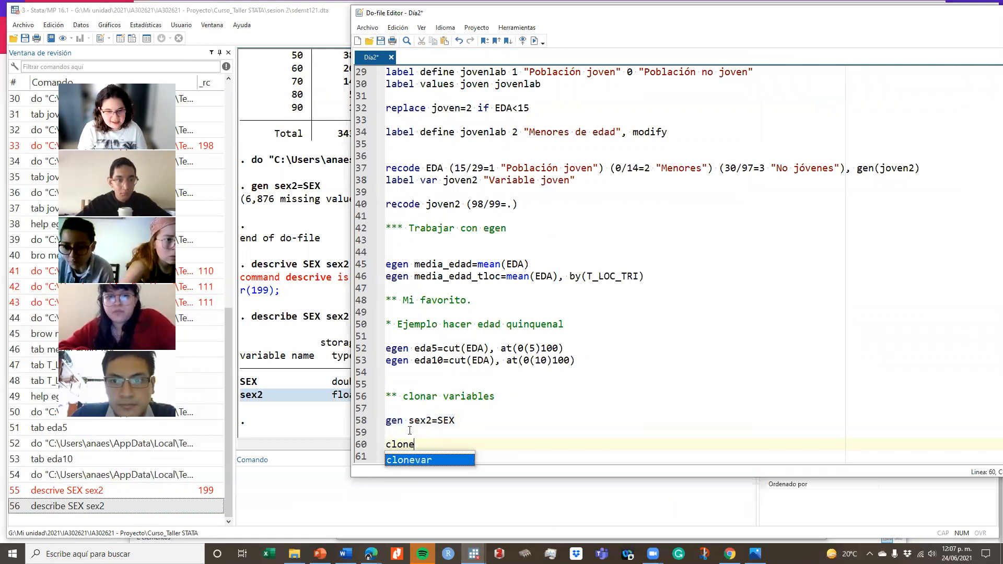
type("var")
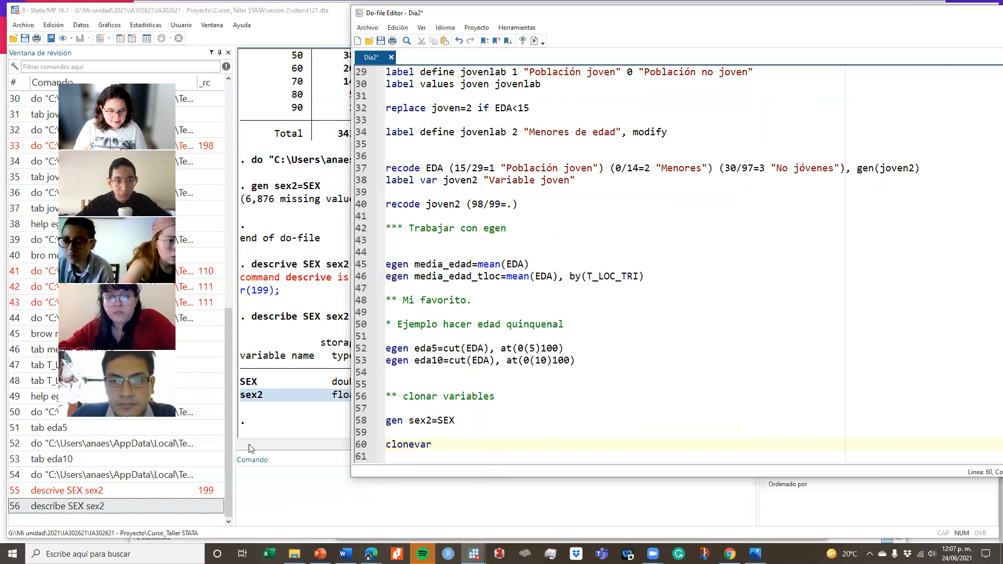
Step: Open the help page for the clonevar command from the main Stata window
left_click(255, 482)
type("help c")
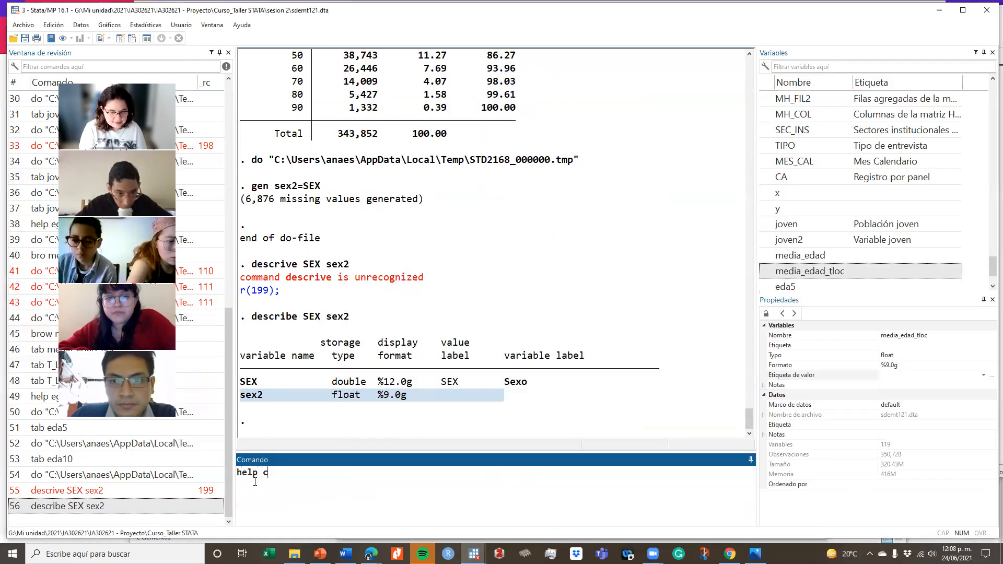
type("lonevar")
key("Return")
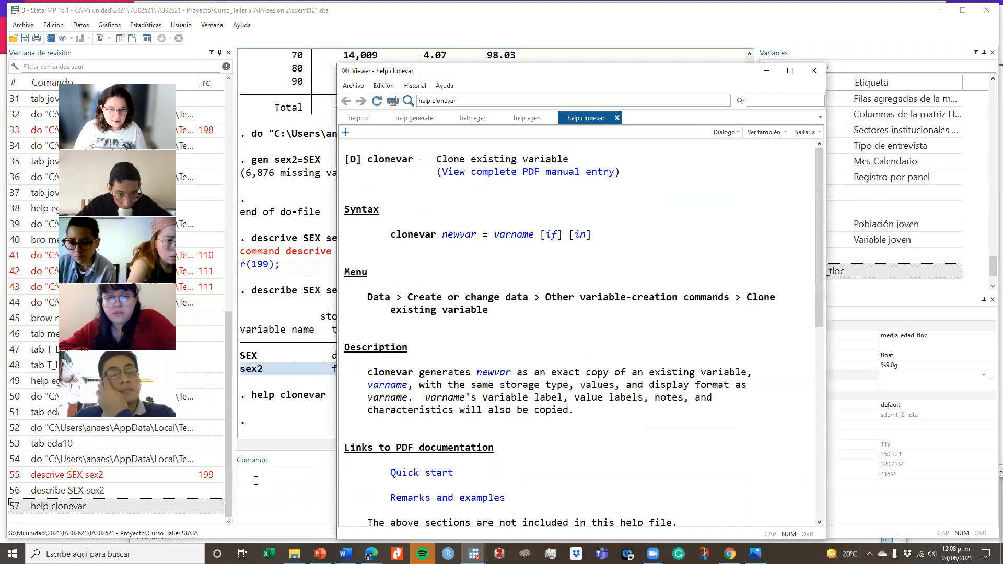
Step: Back in the do-file, complete the command as clonevar sex3=SEX and run only that line
left_click(474, 553)
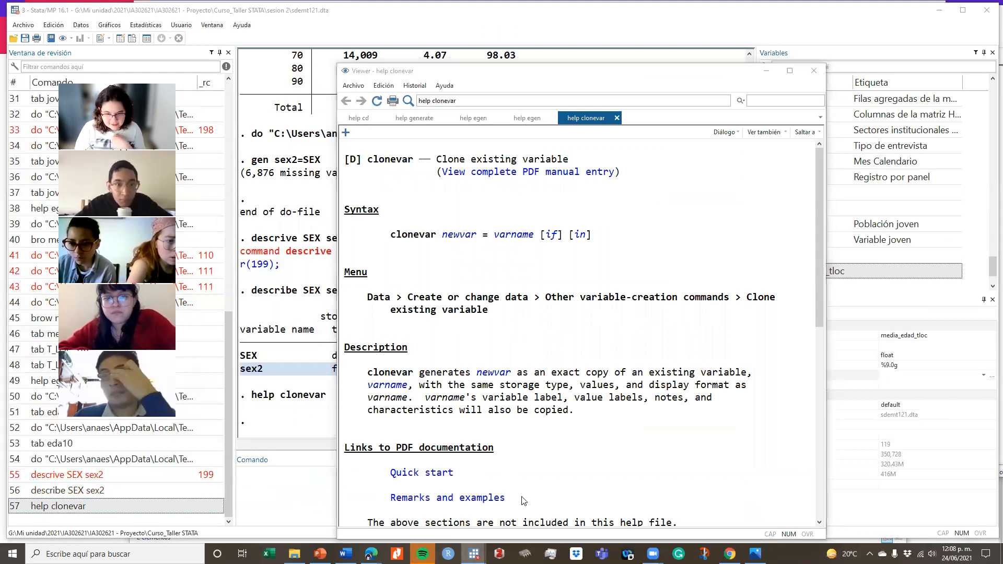
left_click(586, 507)
type("sex3")
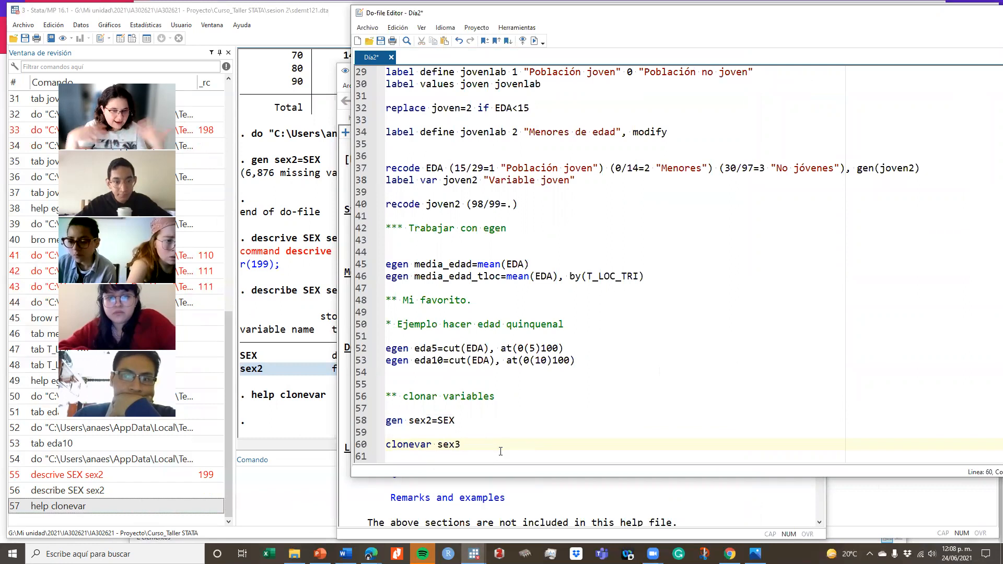
type("=")
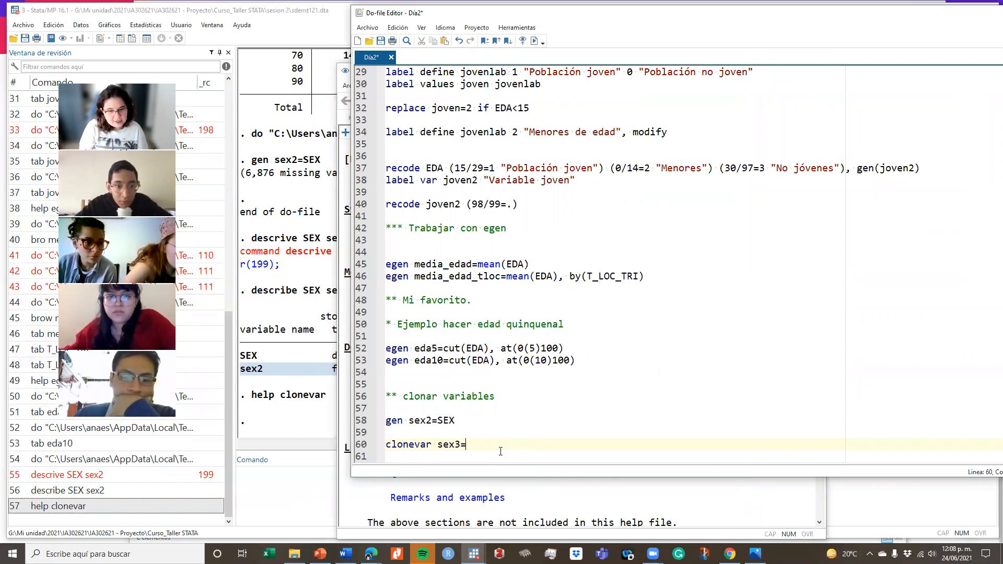
type("SEX")
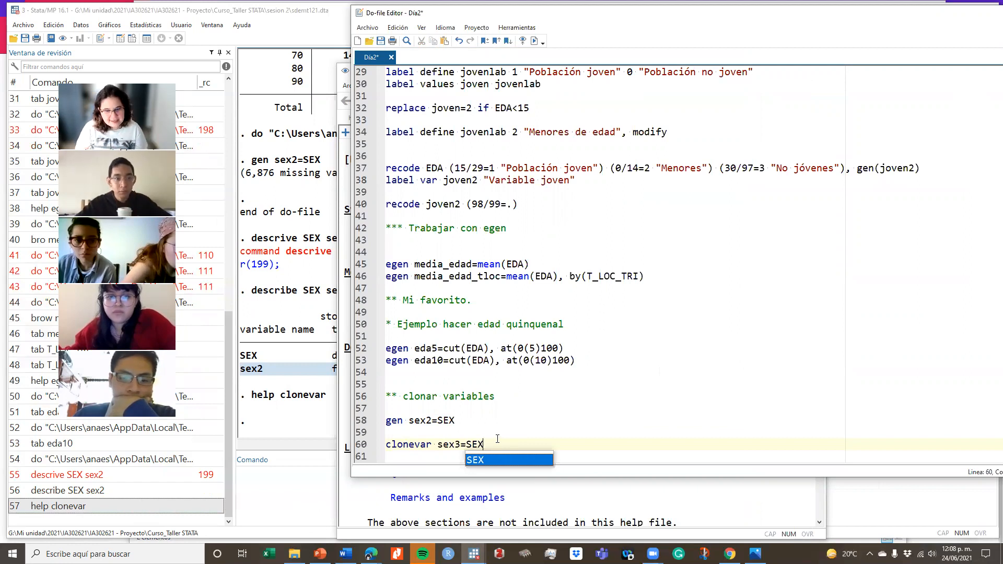
triple_click(498, 443)
left_click(534, 42)
Step: Run describe SEX sex2 sex3 from the main Stata window and highlight the sex3 row to compare the variables
left_click(278, 504)
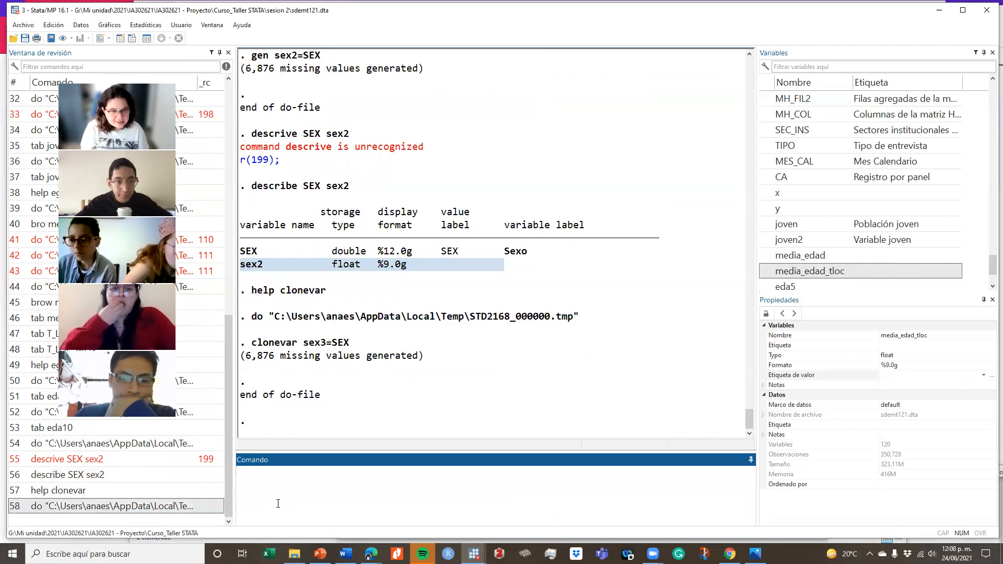
type("describ")
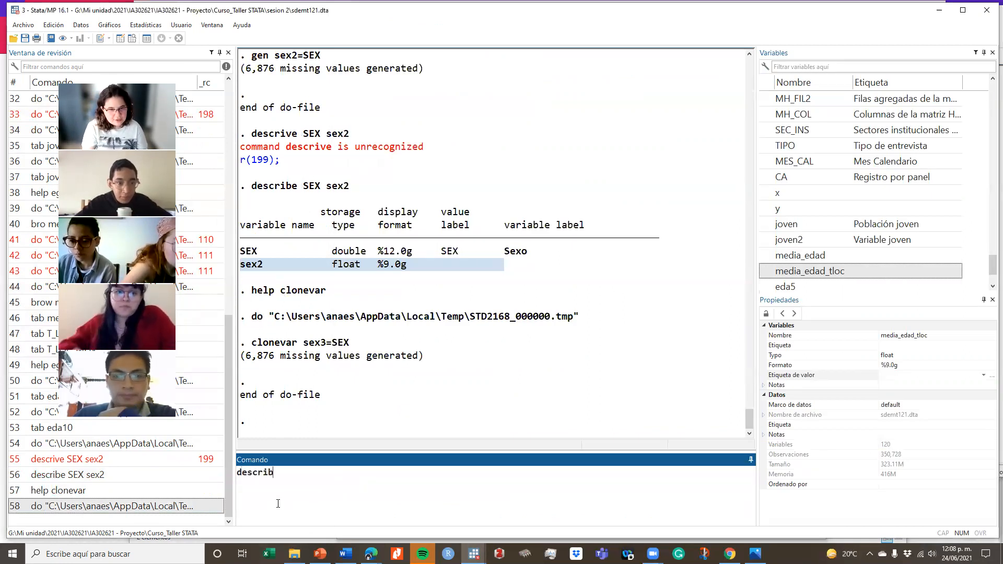
type("e SEX sex")
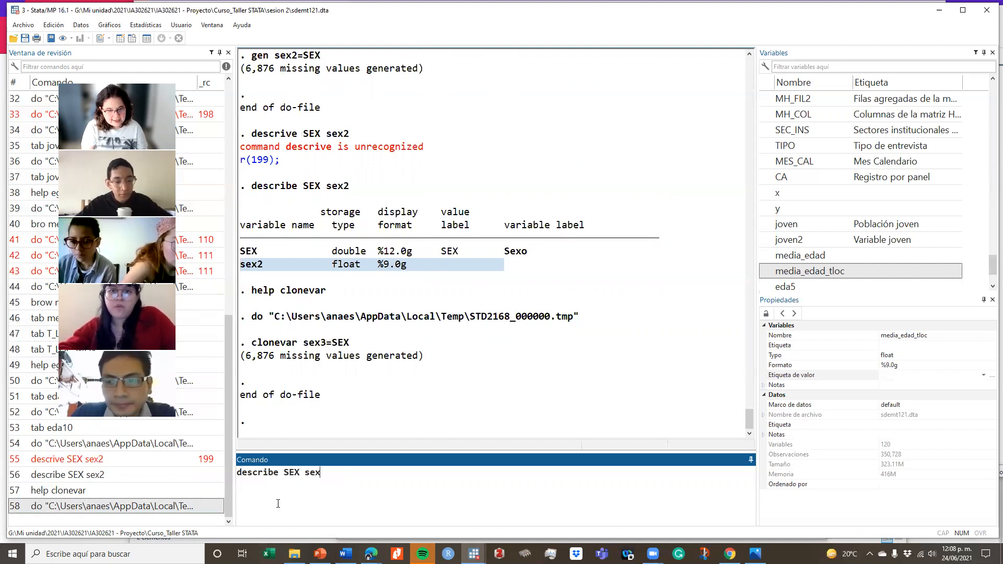
type("2 sex3")
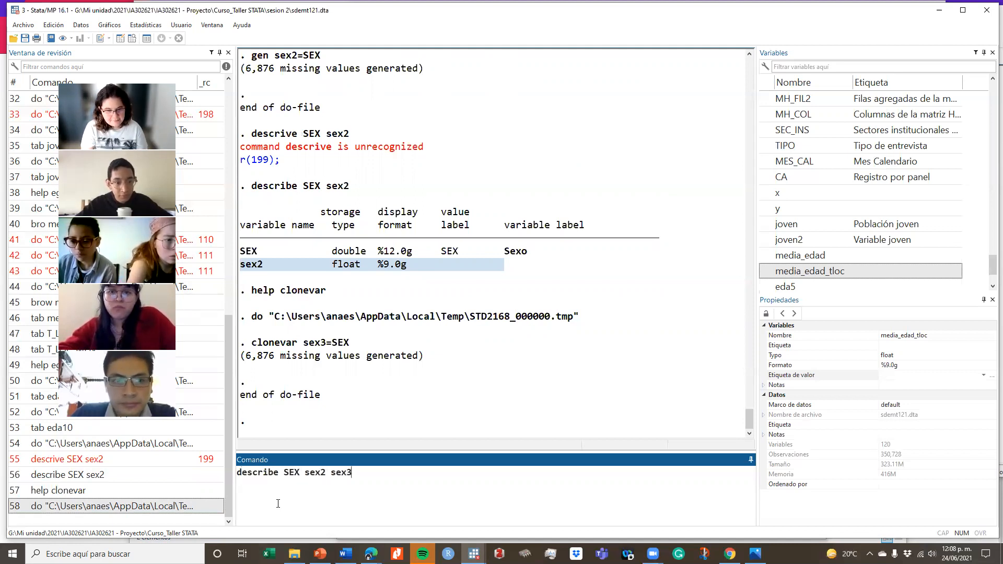
key("Return")
left_click_drag(243, 396, 558, 402)
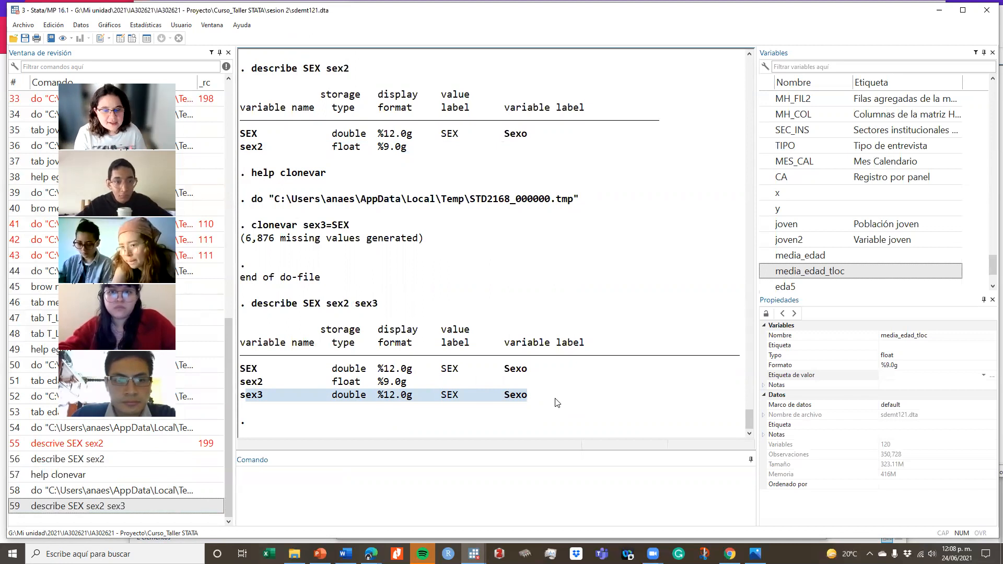
right_click(461, 354)
left_click(606, 370)
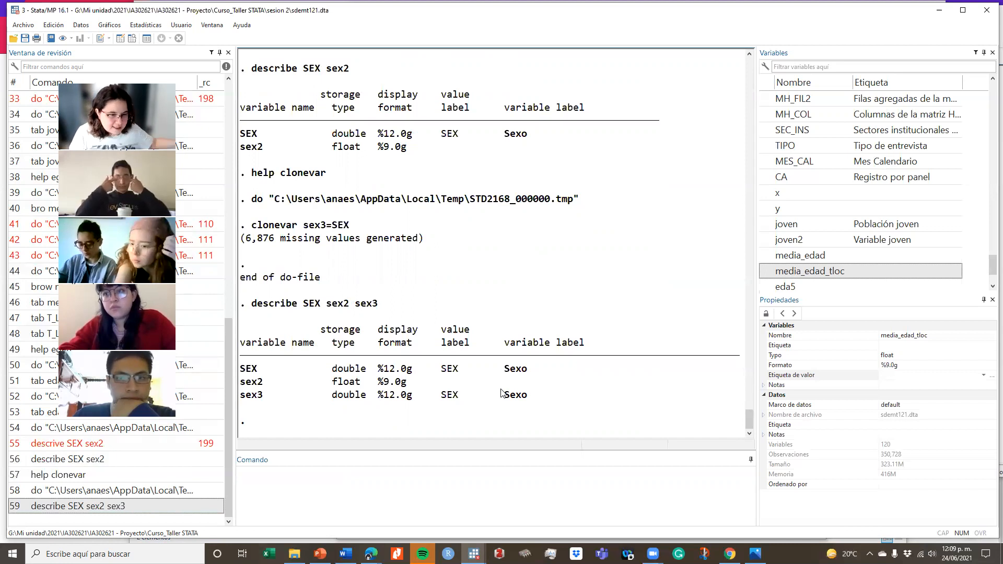
Step: Return to the Día2 do-file and remove the blank line between gen sex2=SEX and clonevar sex3=SEX
left_click(474, 554)
left_click(590, 516)
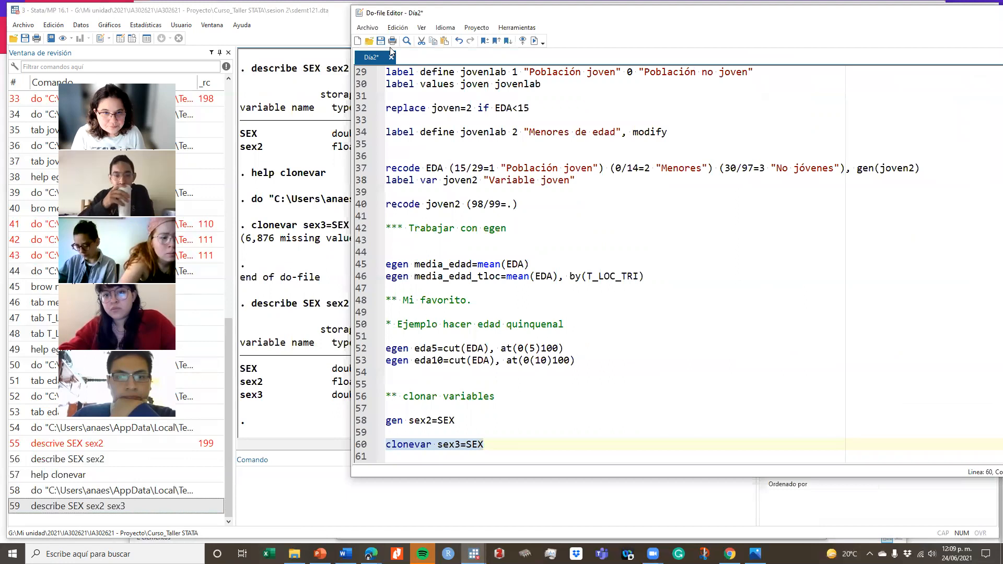
left_click(369, 40)
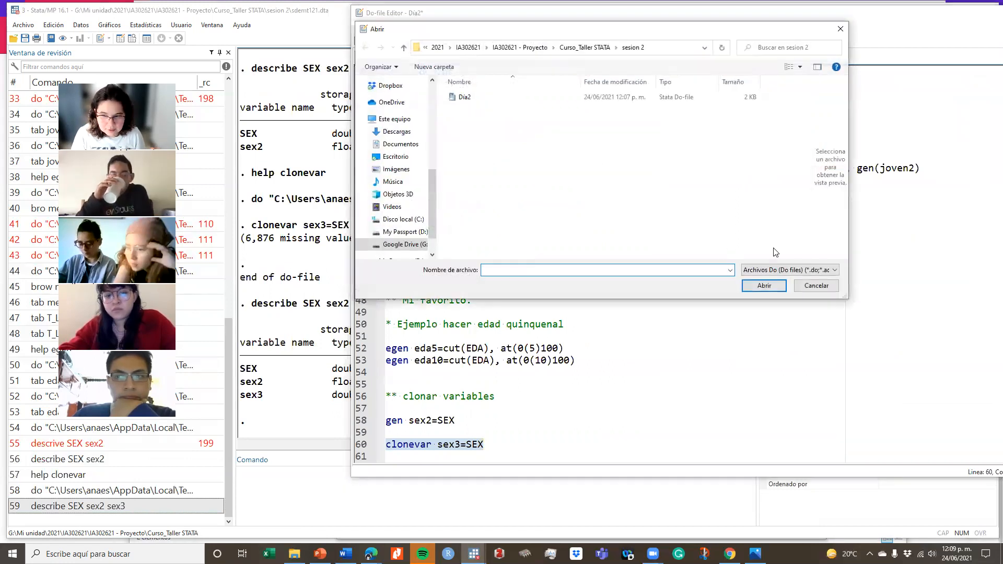
left_click(816, 287)
left_click(423, 435)
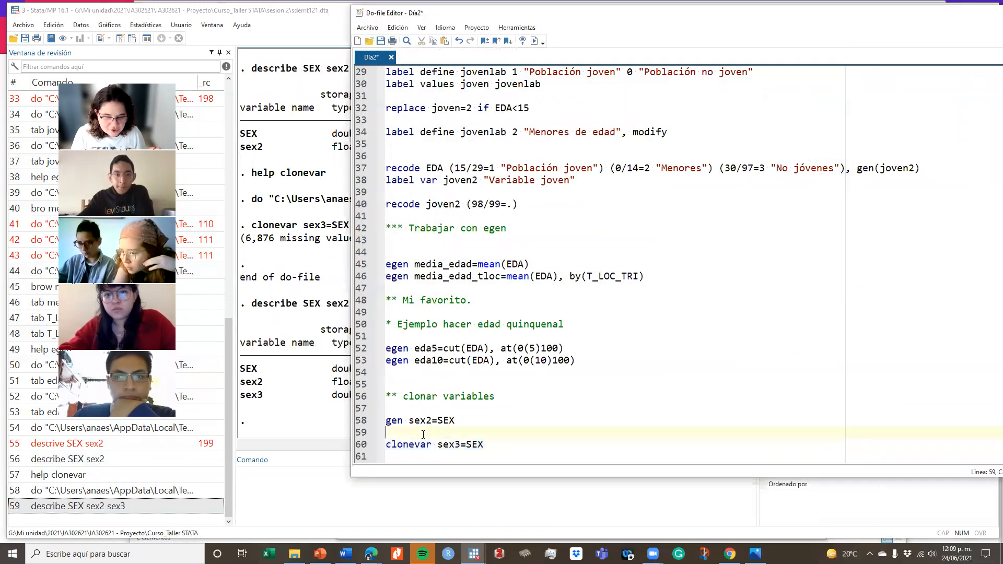
key("BackSpace")
key("Down")
key("Down")
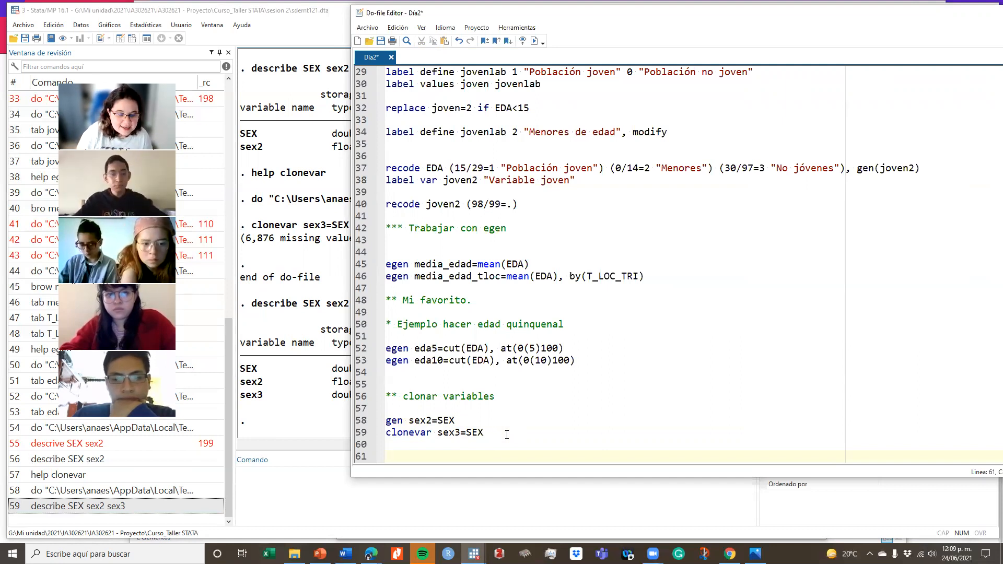
Step: Add the line save sdemt121_mod on line 61 of the do-file, checking the earlier save command for reference
type("save")
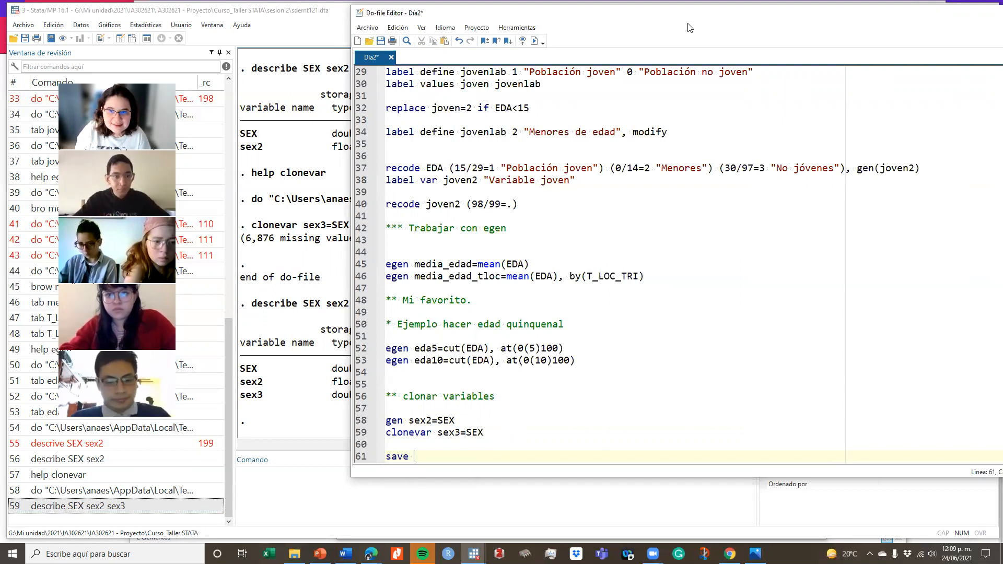
scroll(609, 308, "up", 4)
scroll(610, 308, "up", 6)
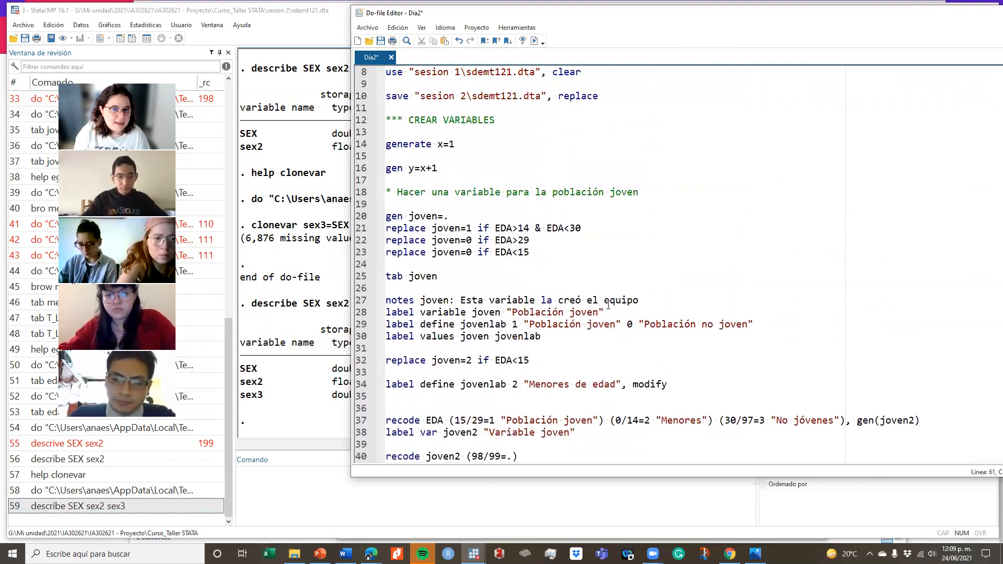
scroll(468, 180, "down", 10)
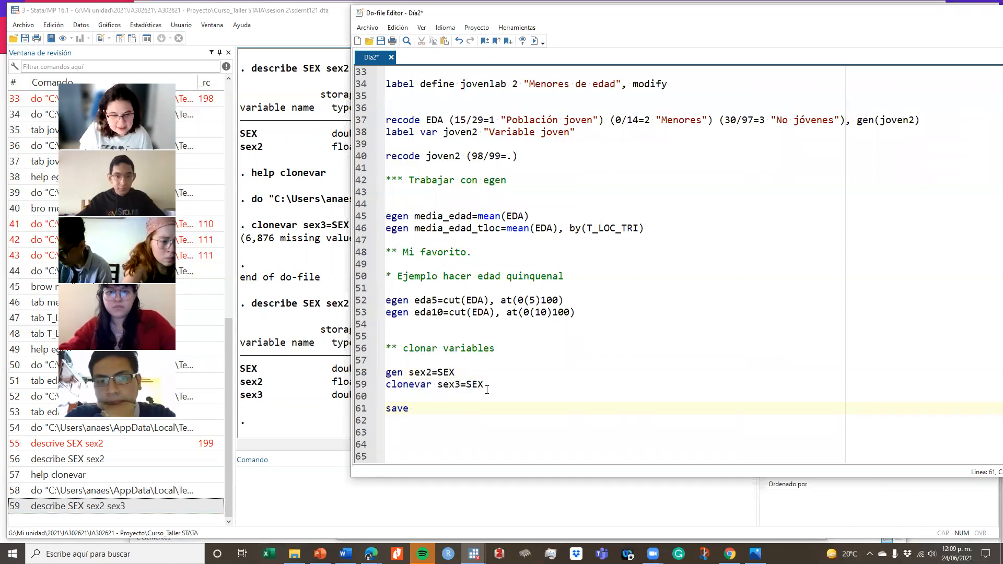
type("sd")
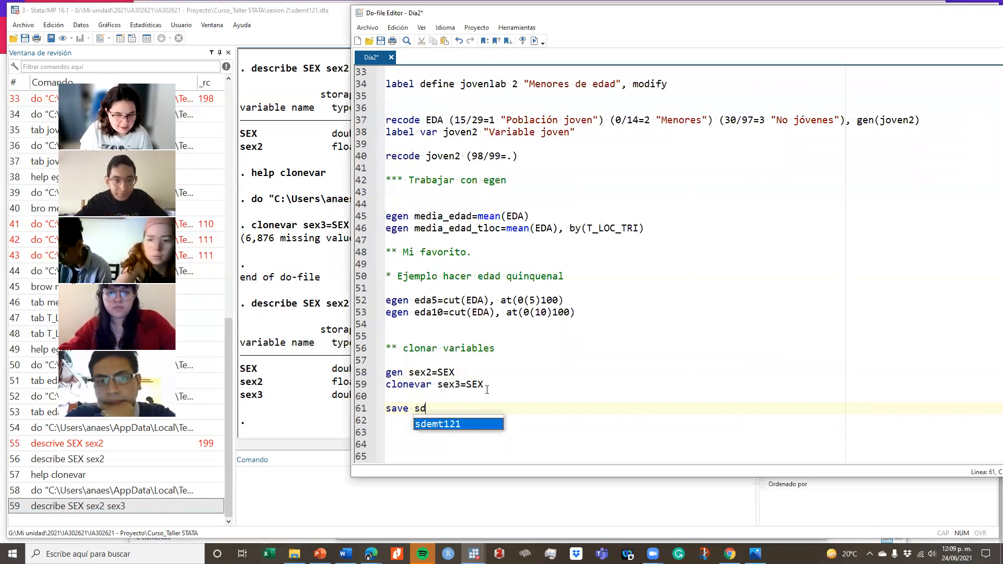
type("emt121_")
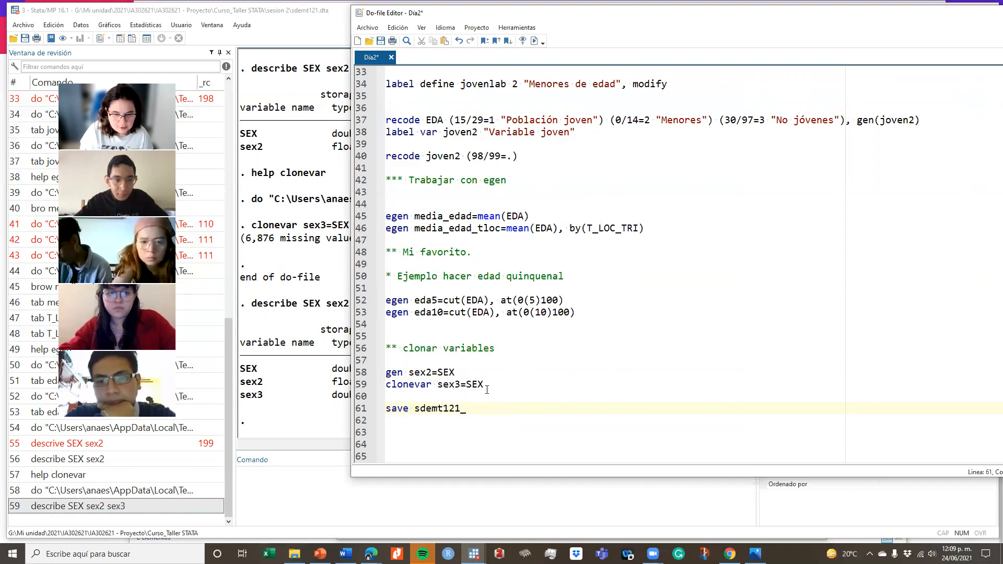
type("mod")
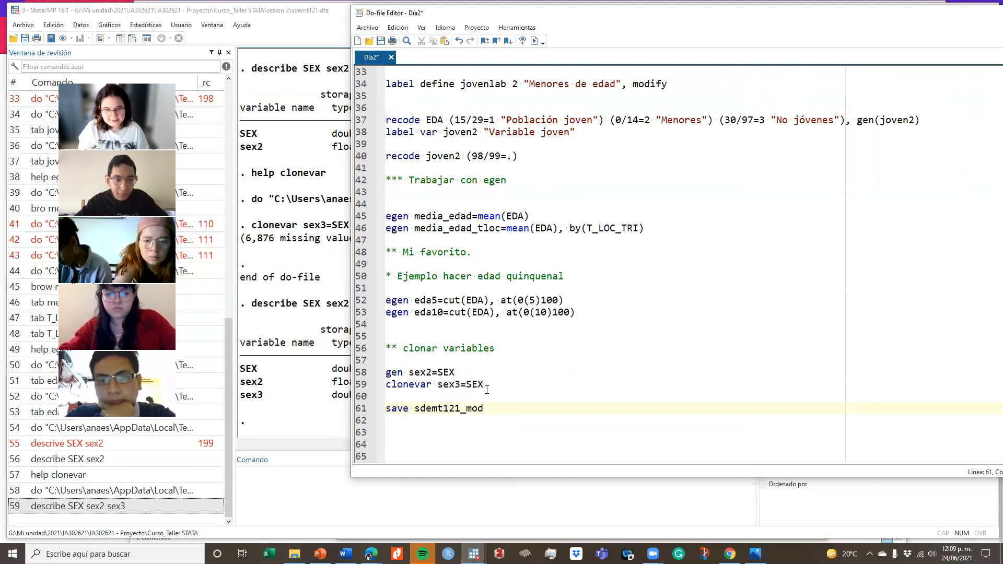
Step: Add the .dta extension to the file name sdemt121_mod in the save command on line 61
type(",")
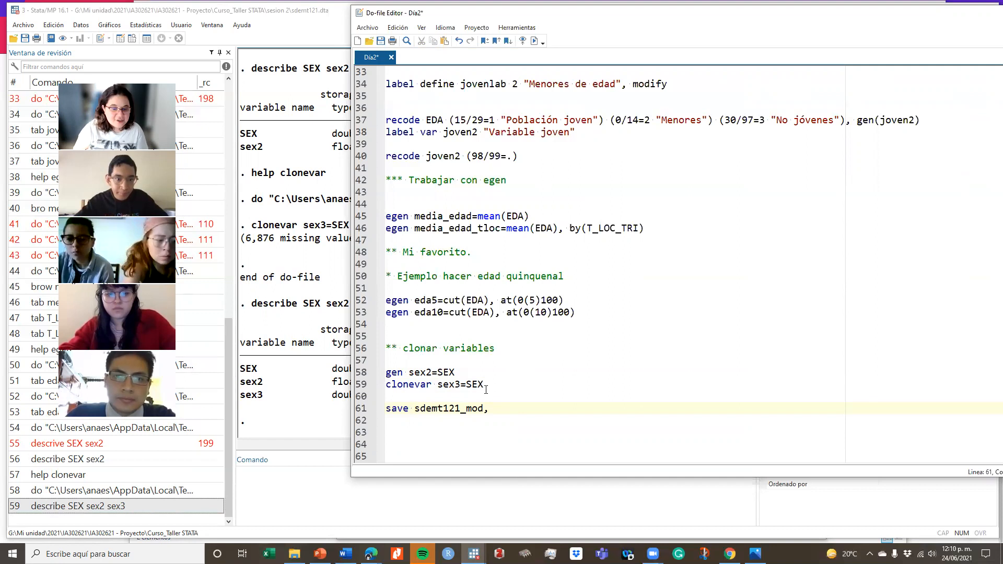
key("BackSpace")
type(".dta")
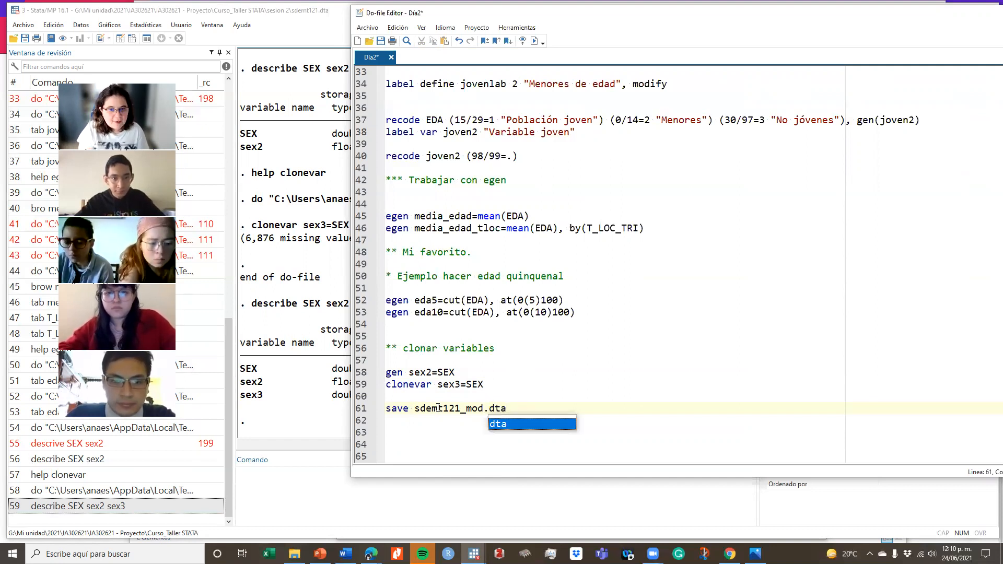
Step: Copy the opening quote and sesion 2\ folder from line 10 into line 61, completing it as save "sesion 2\sdemt121_mod.dta", replace
left_click(658, 198)
scroll(653, 198, "up", 10)
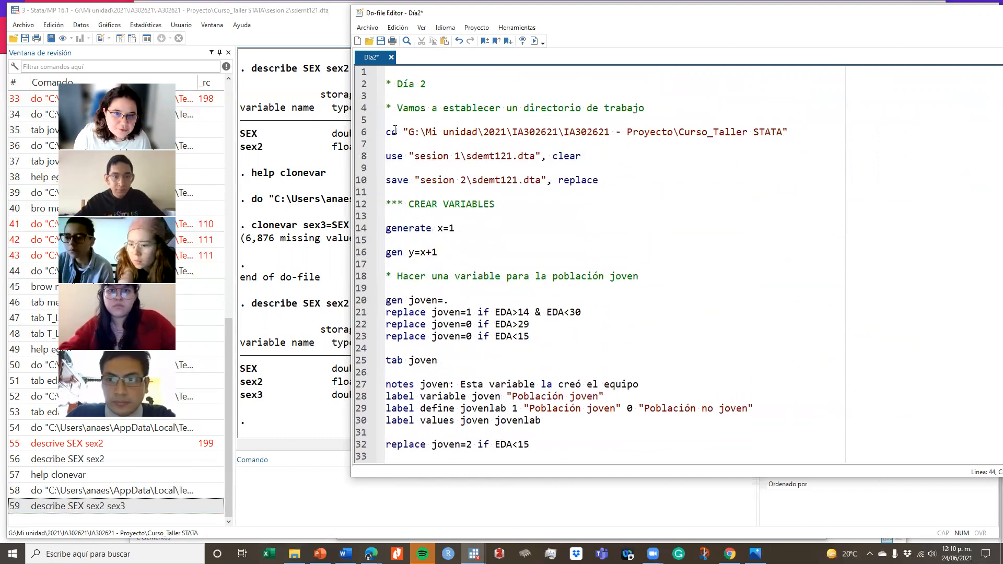
left_click_drag(381, 131, 799, 133)
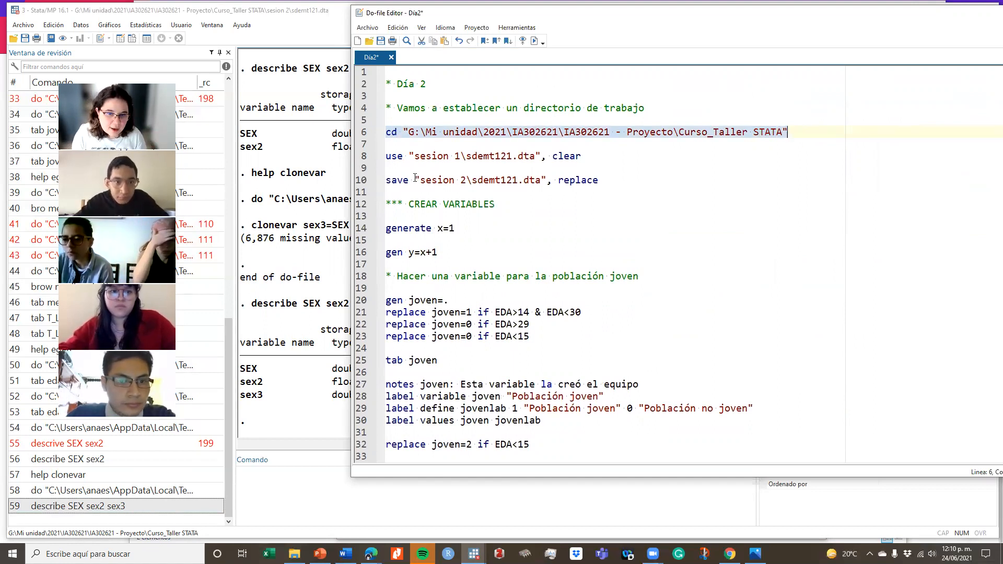
left_click_drag(415, 180, 475, 180)
key("ctrl+c")
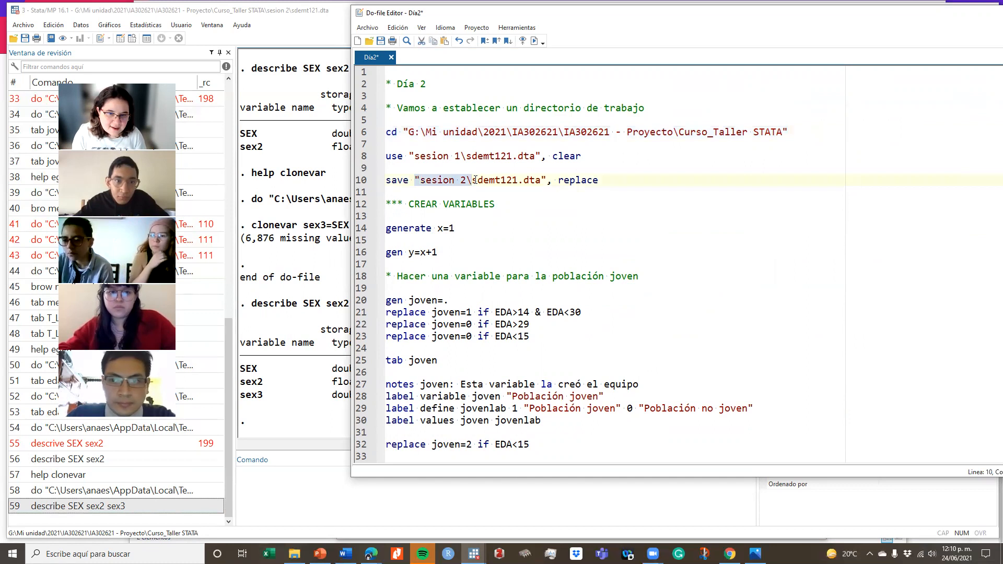
scroll(491, 240, "down", 3)
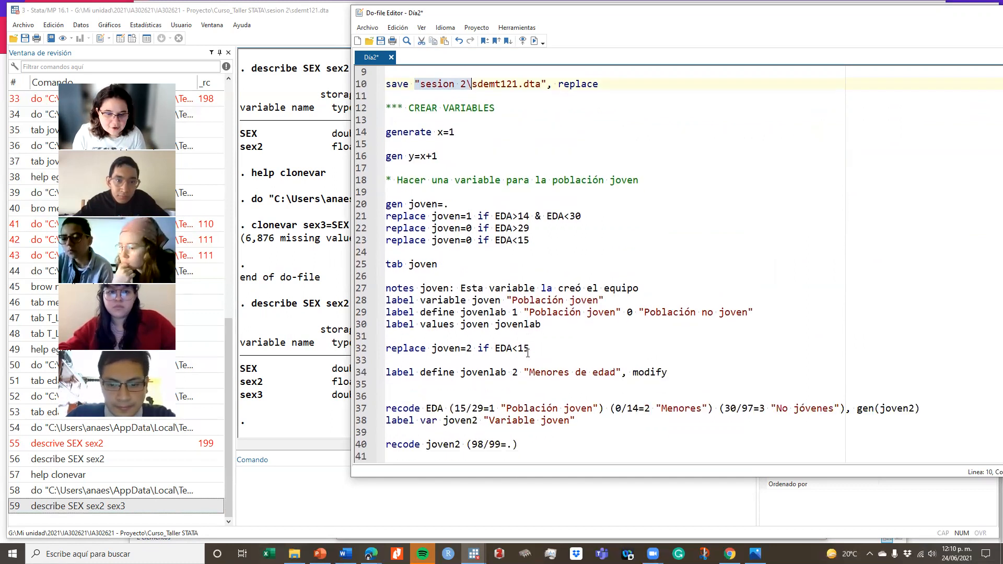
scroll(501, 241, "up", 2)
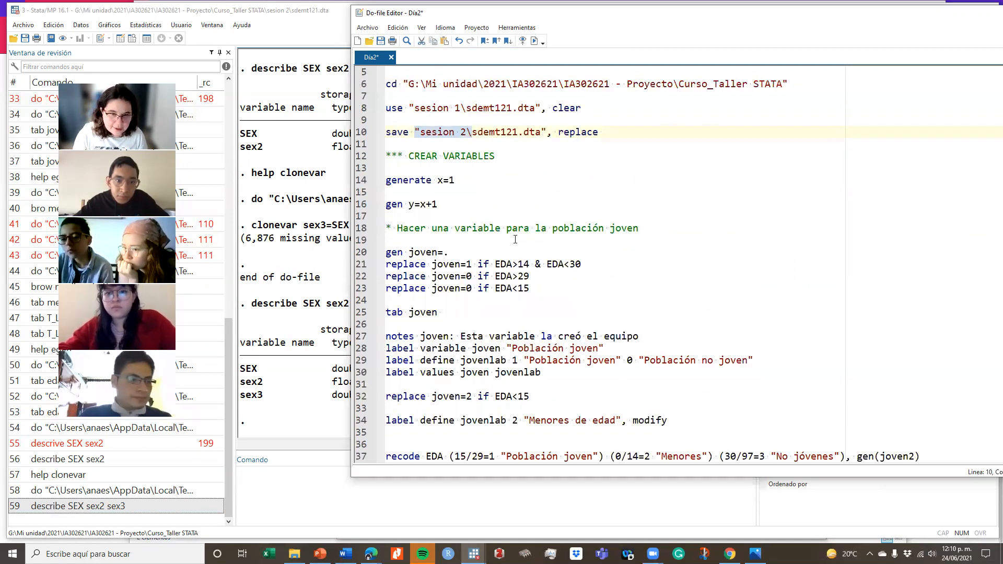
scroll(514, 240, "down", 9)
left_click(417, 408)
key("ctrl+v")
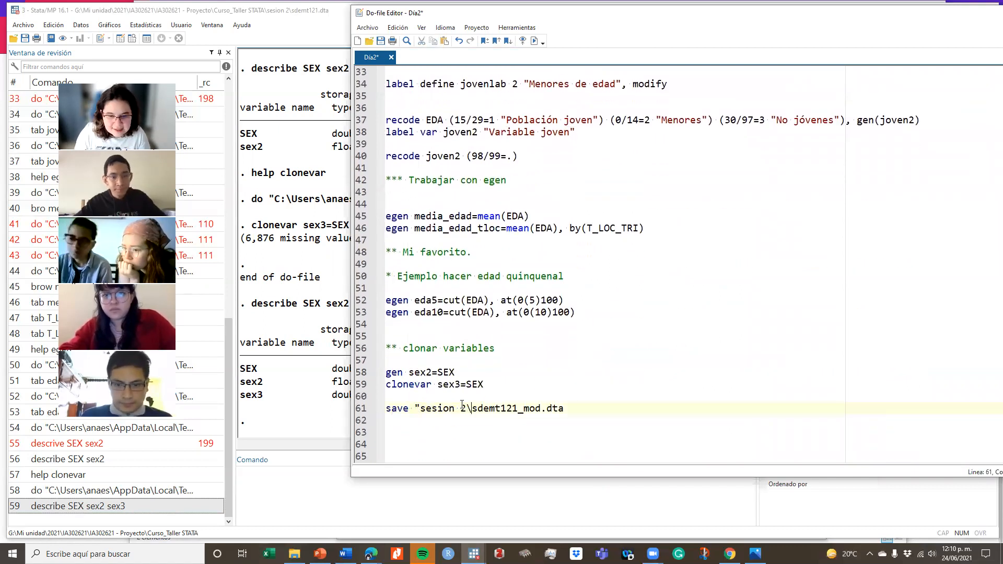
type("\"")
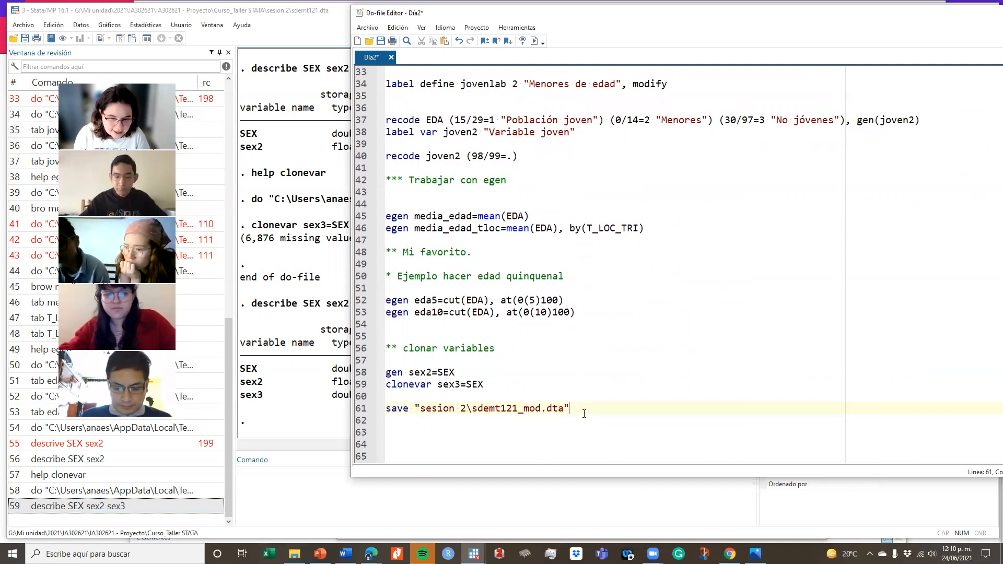
type(", replace")
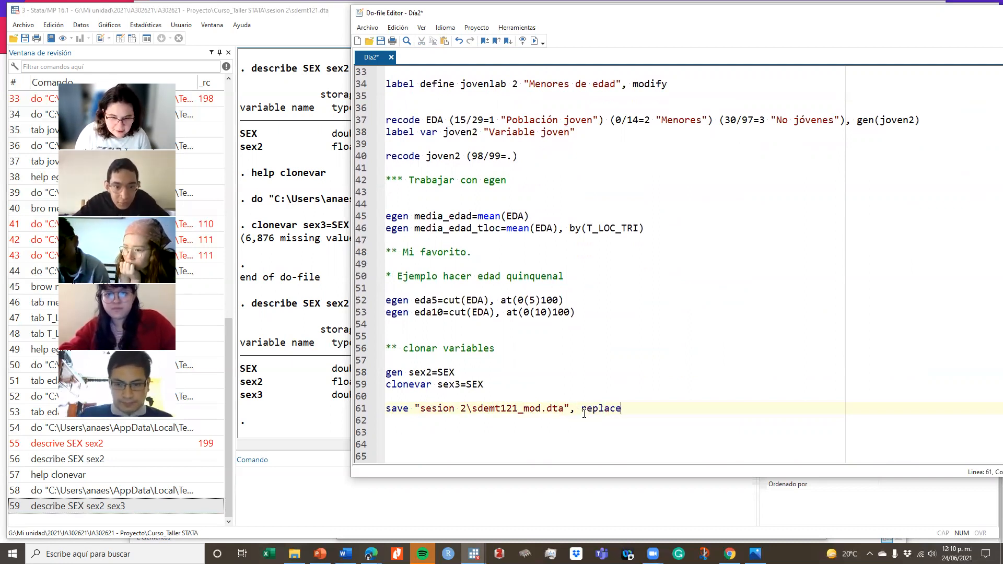
Step: Examine the working directory path in the cd command on line 6 and the file path in the use command on line 8
scroll(584, 412, "up", 8)
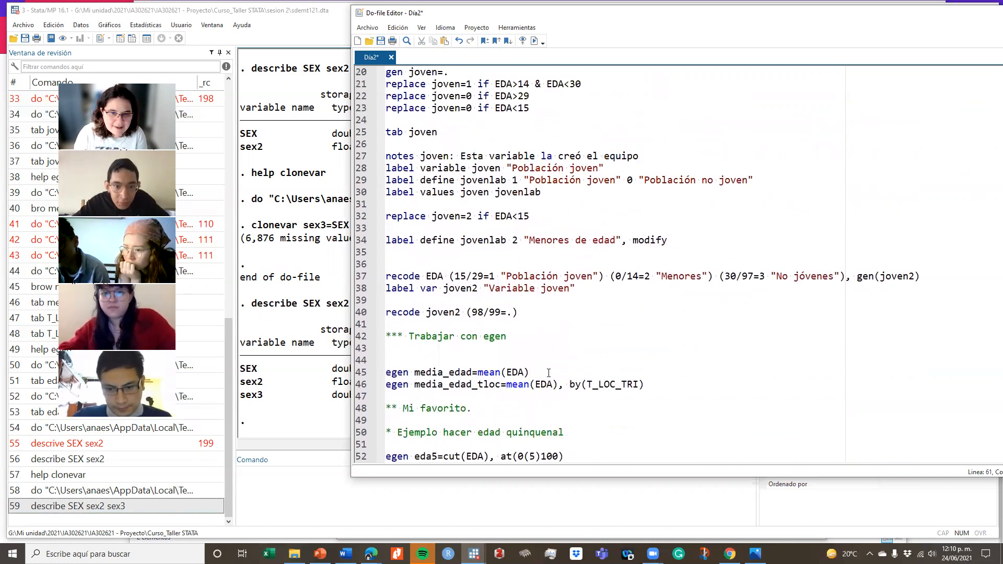
scroll(548, 370, "up", 2)
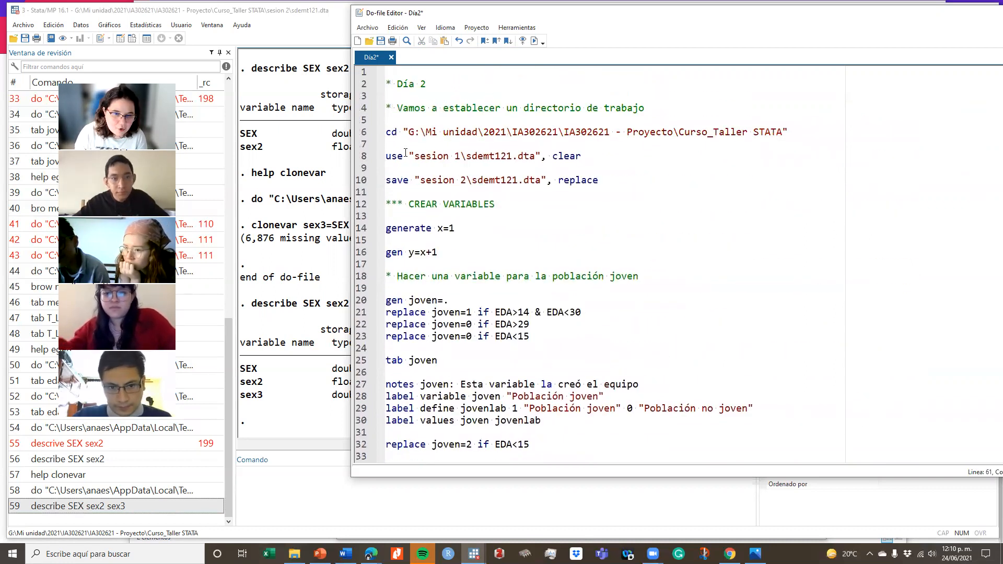
left_click(580, 131)
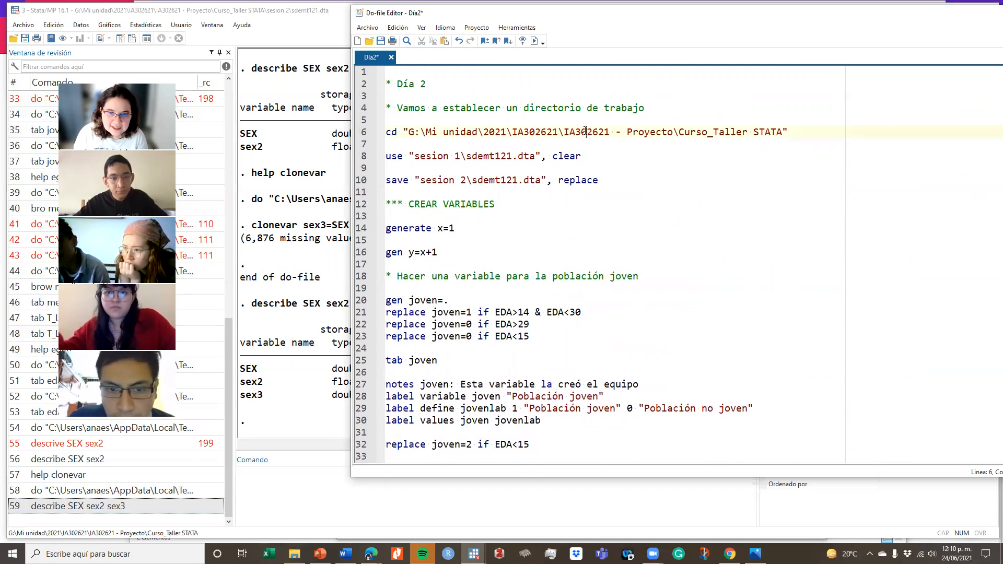
left_click_drag(610, 132, 626, 132)
left_click(622, 132)
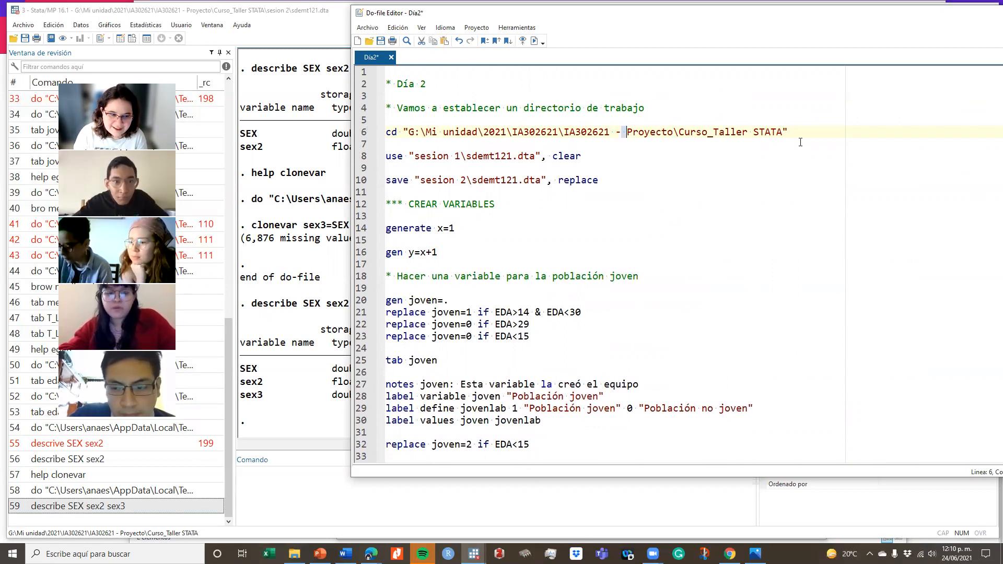
left_click(726, 134)
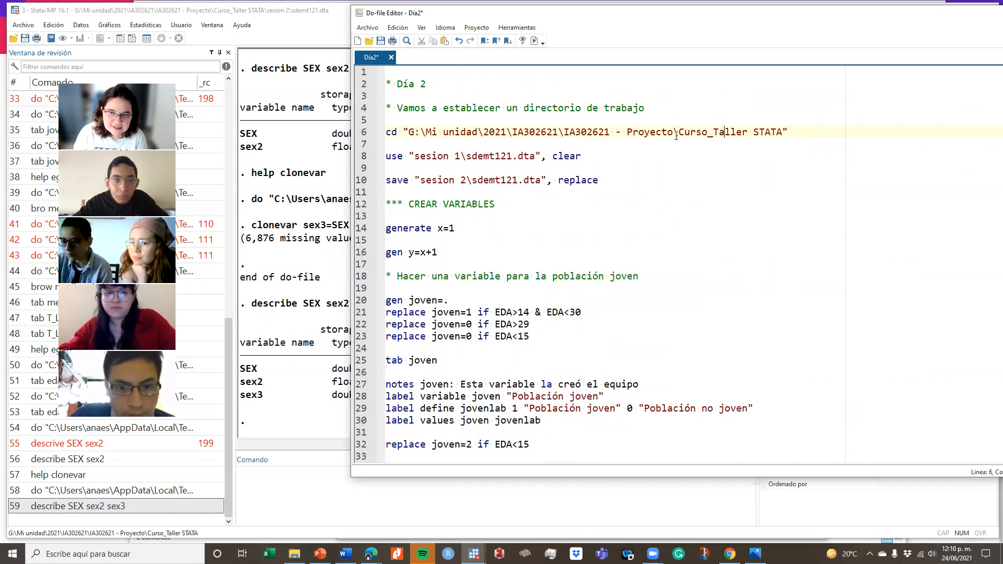
left_click_drag(449, 155, 512, 156)
left_click(451, 156)
Step: Examine the quoted path in the save command on line 61, especially the space in the folder name sesion 2
scroll(595, 304, "down", 11)
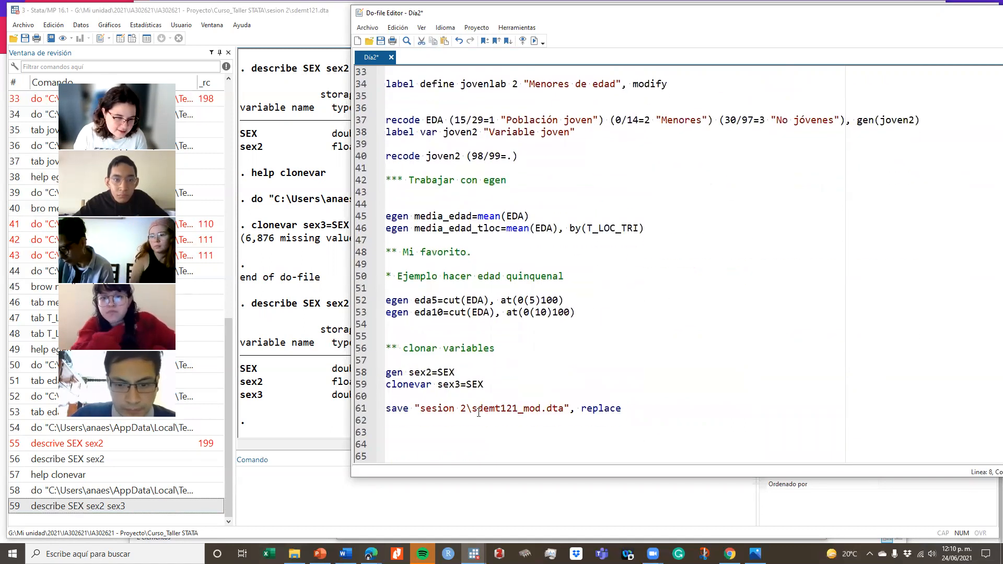
left_click(462, 408)
left_click_drag(462, 408, 458, 408)
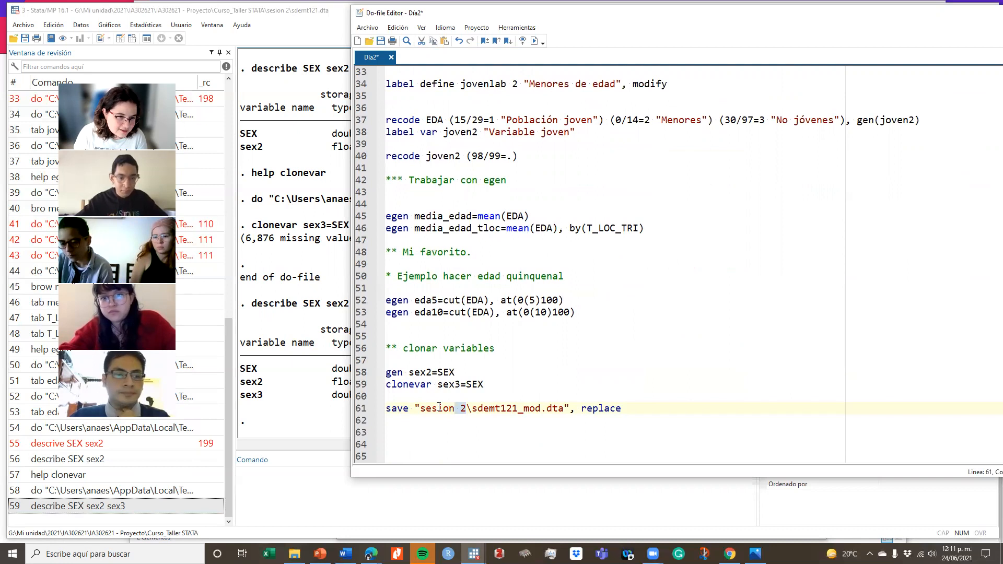
left_click(455, 408)
left_click_drag(461, 408, 455, 408)
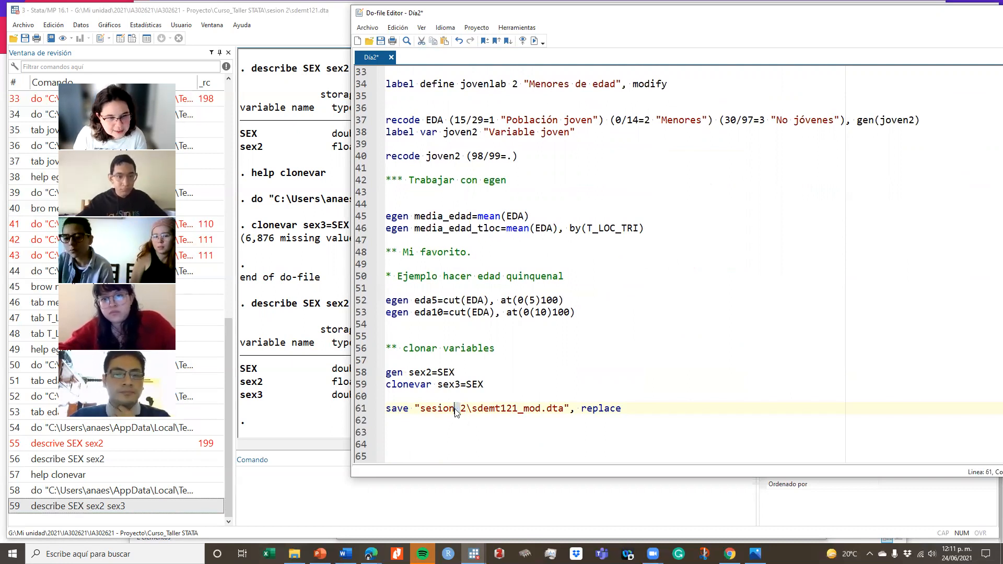
left_click(457, 408)
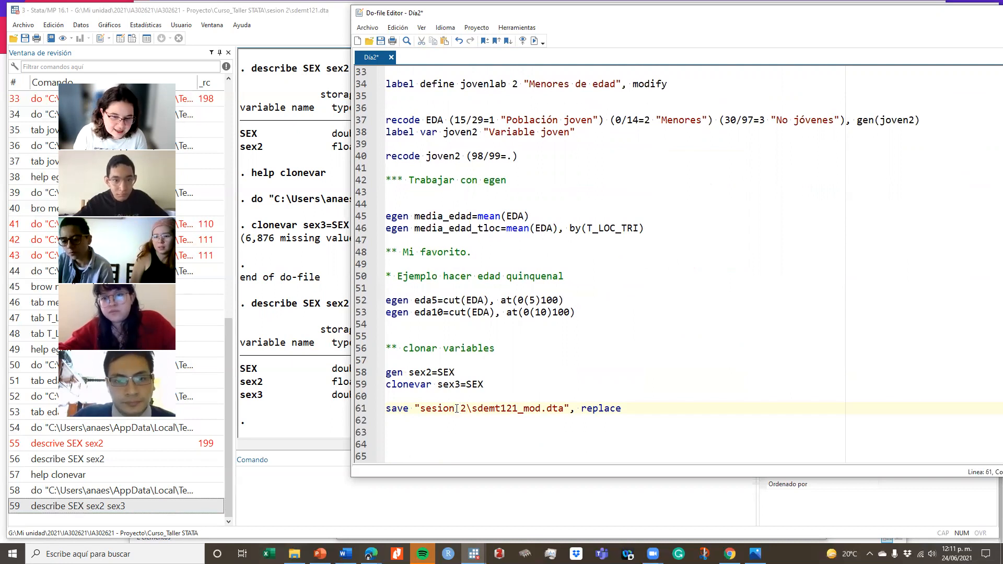
left_click_drag(409, 408, 452, 409)
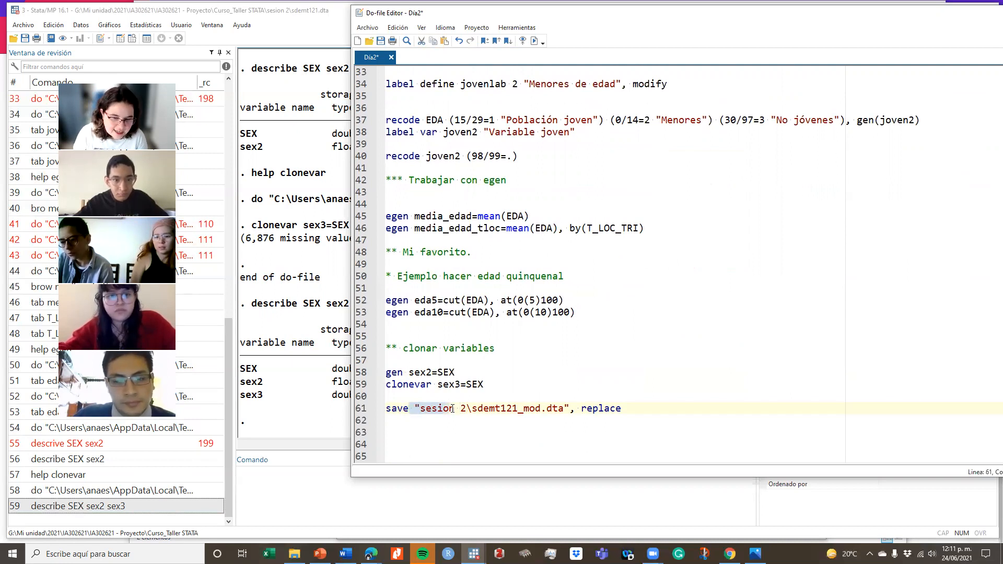
left_click(481, 399)
left_click_drag(455, 409, 565, 409)
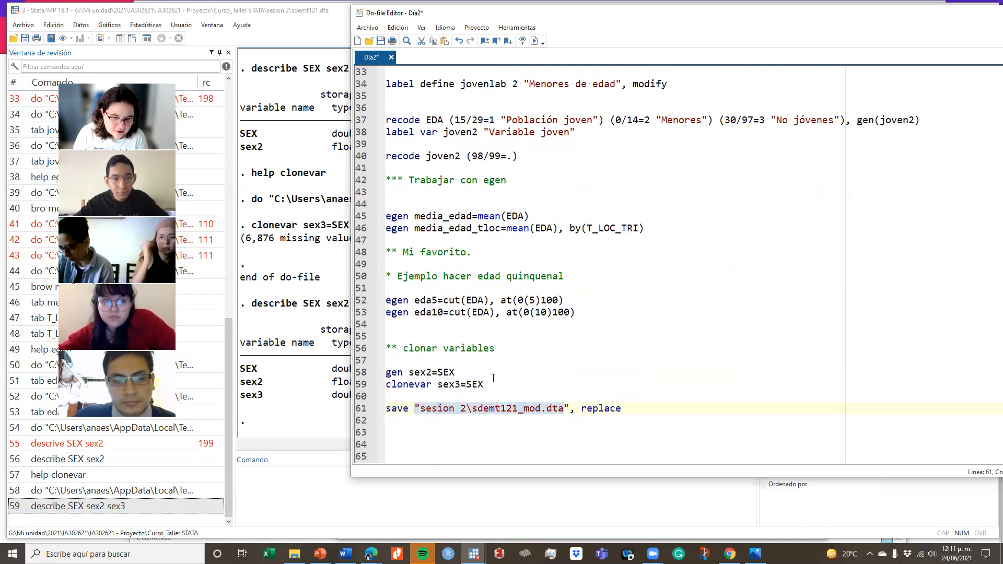
left_click(462, 408)
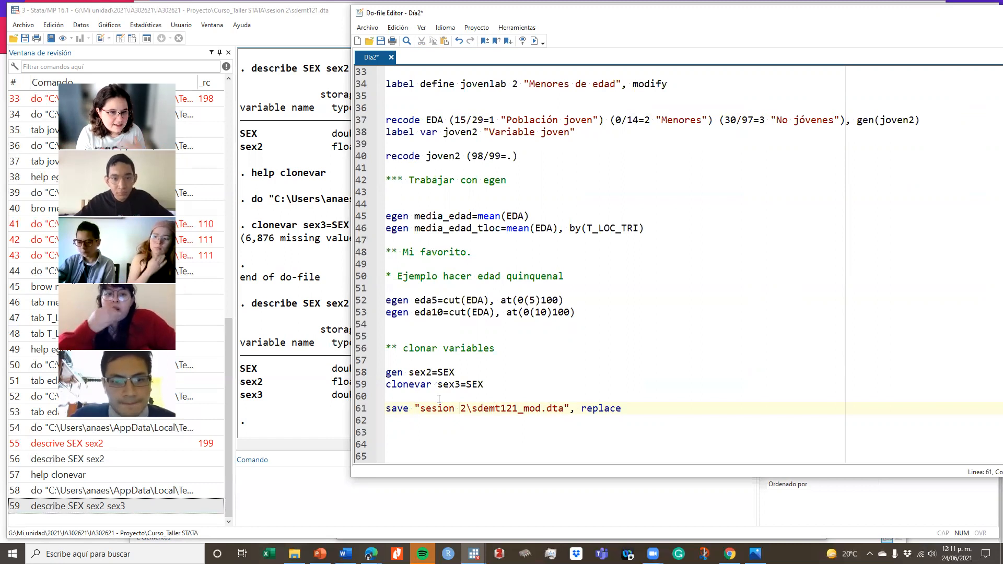
Step: Save the Día2 do-file and run only line 61 to store the dataset as sesion 2\sdemt121_mod.dta
triple_click(473, 404)
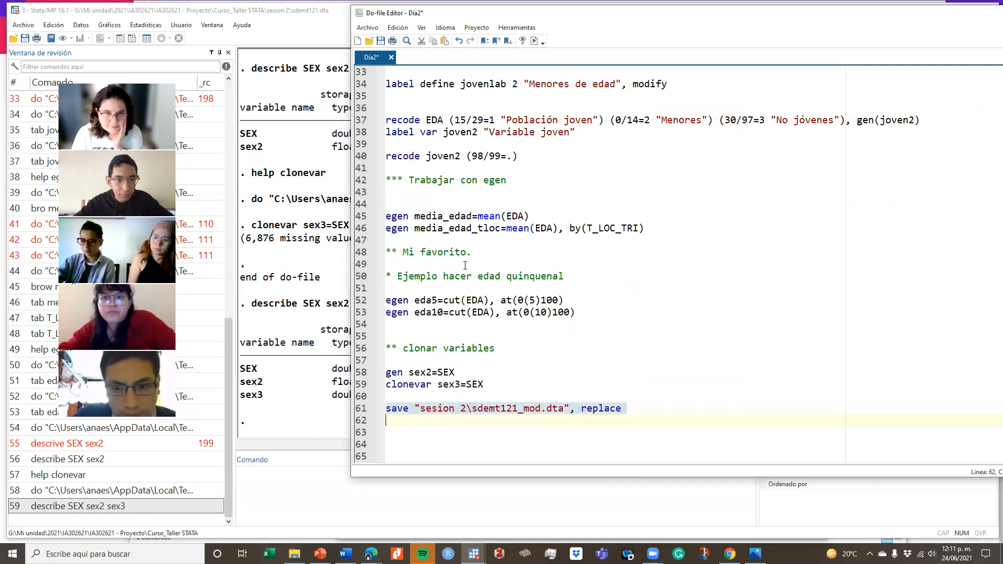
left_click(383, 43)
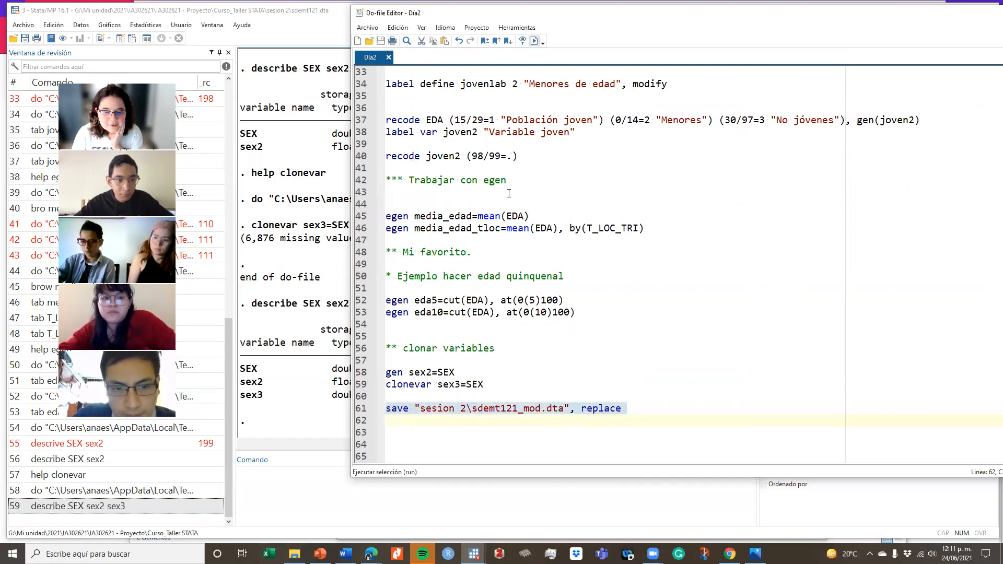
left_click(462, 408)
triple_click(462, 408)
left_click(534, 40)
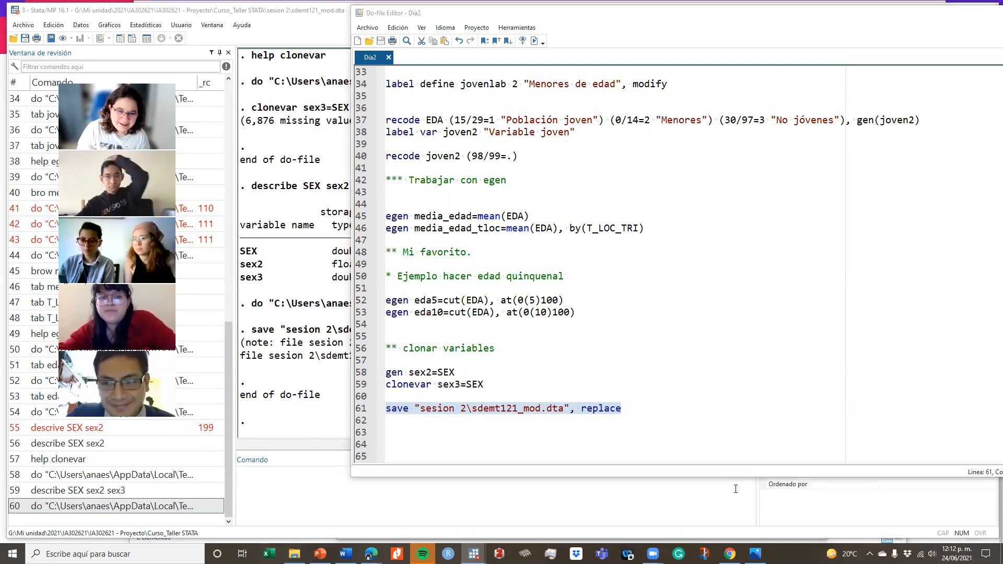
left_click(749, 339)
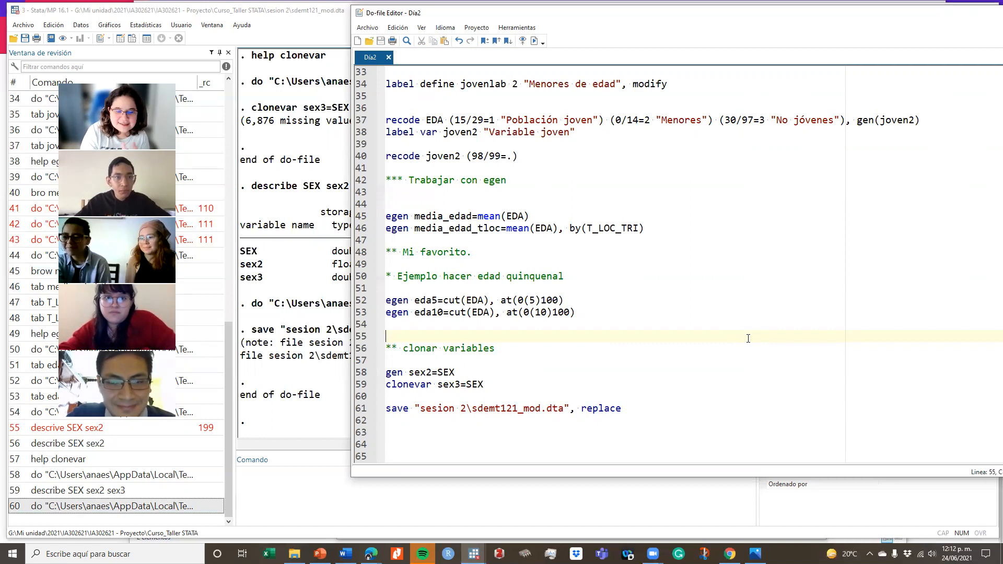
right_click(837, 402)
left_click(563, 429)
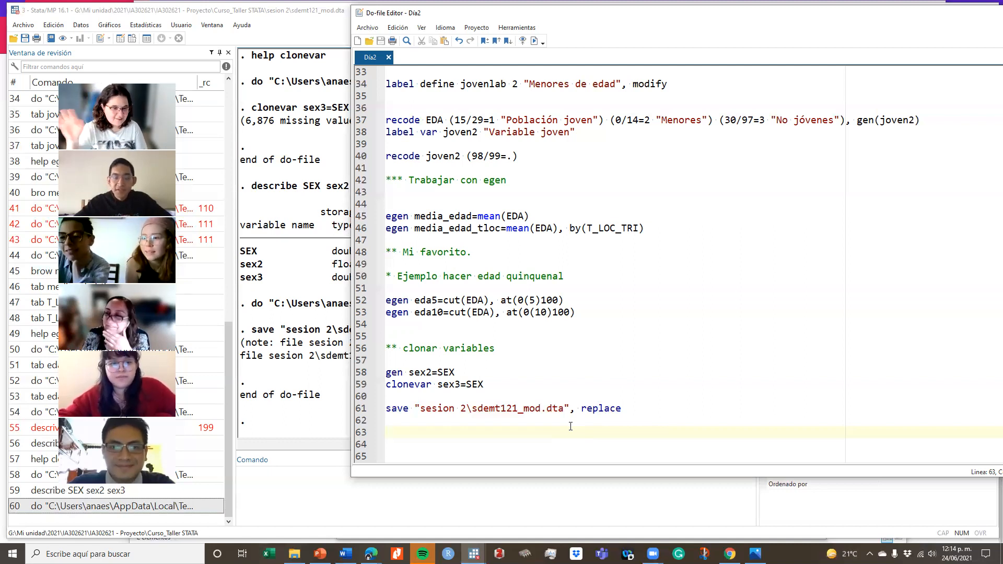
left_click(848, 494)
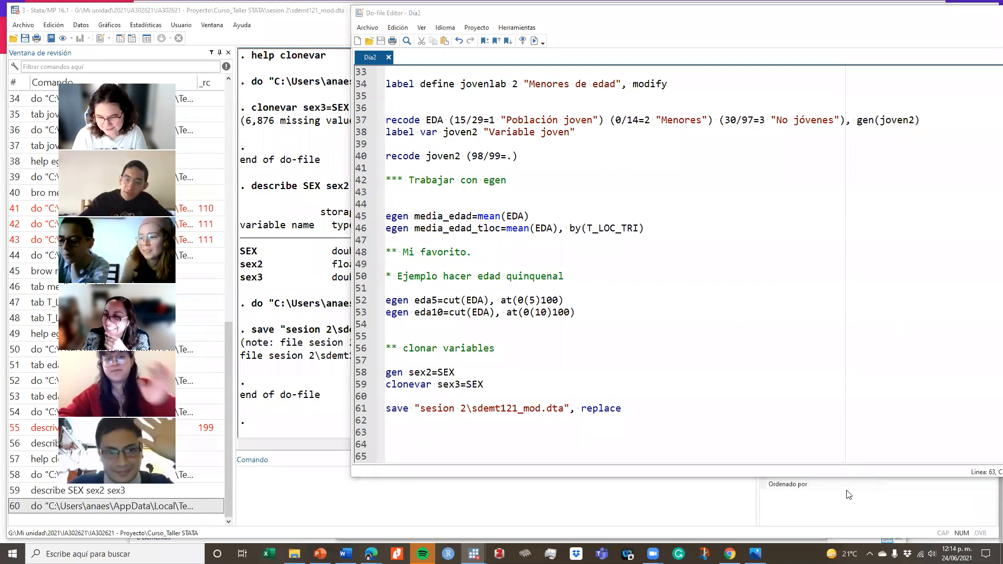